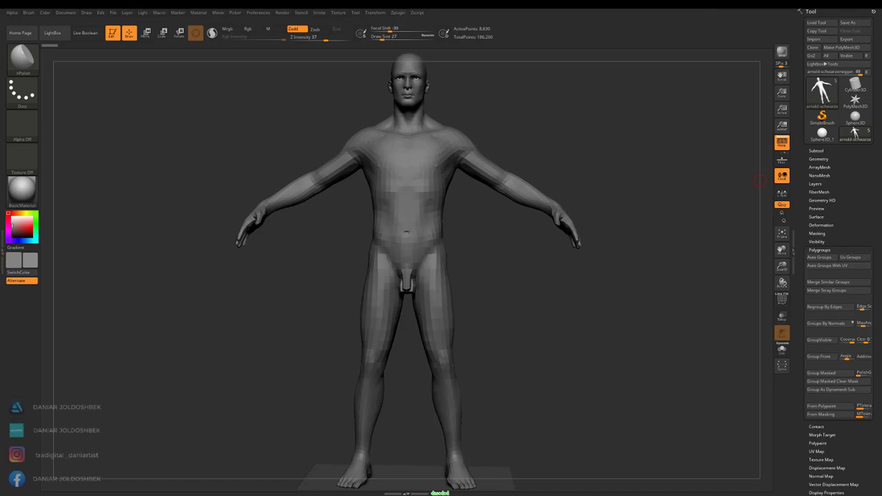
# Lasso-mask the torso and rotate both arms down out of the T-pose with Transpose.
pyautogui.keyDown('ctrl'); pyautogui.moveTo(604, 252); pyautogui.dragTo(740, 230, button='right'); pyautogui.keyUp('ctrl')
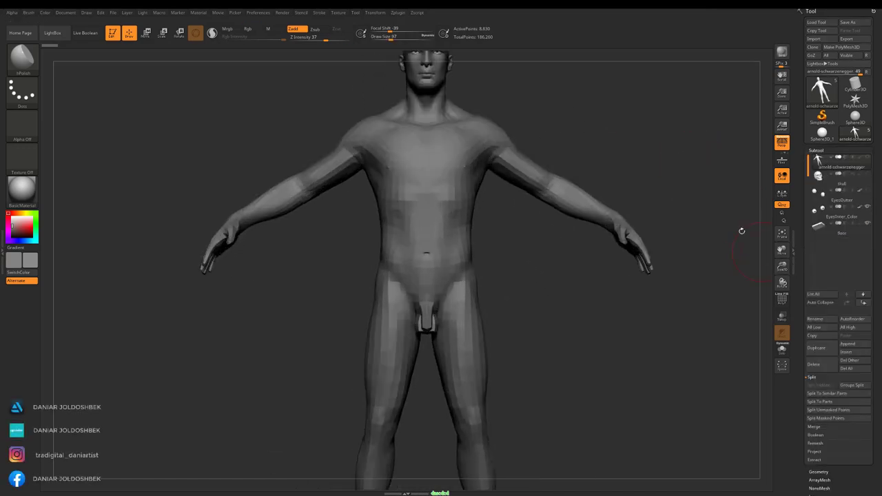
pyautogui.hotkey('ctrl', 'b')
pyautogui.click(186, 104)
pyautogui.keyDown('ctrl'); pyautogui.moveTo(482, 110); pyautogui.dragTo(661, 345); pyautogui.keyUp('ctrl')
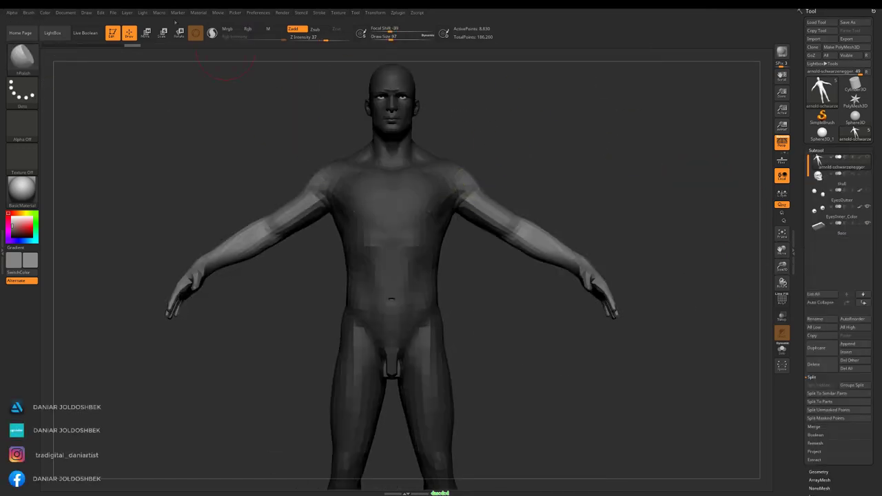
pyautogui.moveTo(482, 172); pyautogui.dragTo(513, 207)
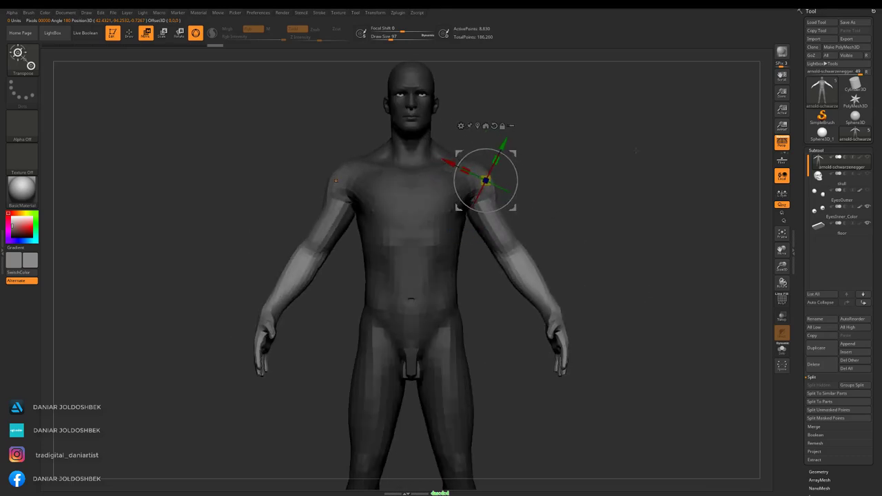
# Clear the body mask and check the lowered-arm pose from the side.
pyautogui.press('q')
pyautogui.keyDown('ctrl'); pyautogui.moveTo(541, 164); pyautogui.dragTo(597, 144); pyautogui.keyUp('ctrl')
pyautogui.keyDown('ctrl'); pyautogui.moveTo(596, 144); pyautogui.dragTo(529, 159, button='right'); pyautogui.keyUp('ctrl')
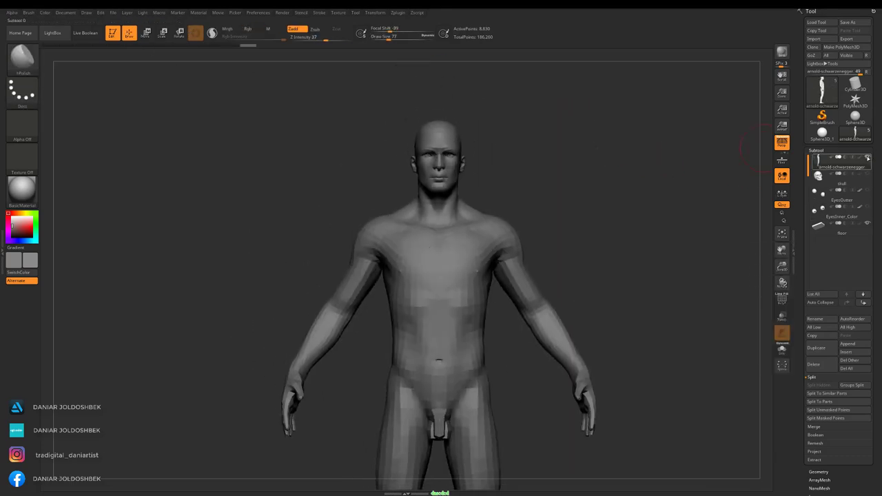
pyautogui.moveTo(529, 159)
pyautogui.mouseDown()
pyautogui.moveTo(620, 162)
pyautogui.moveTo(463, 167)
pyautogui.mouseUp()
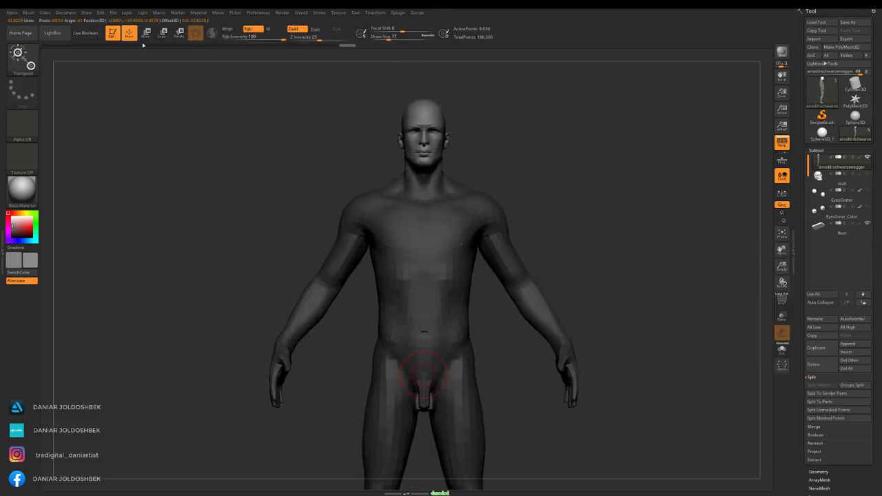
# Build up the pectoral and shoulder forms with ClayBuildup, viewing the torso in three-quarter view.
pyautogui.press('b')
pyautogui.click(264, 97)
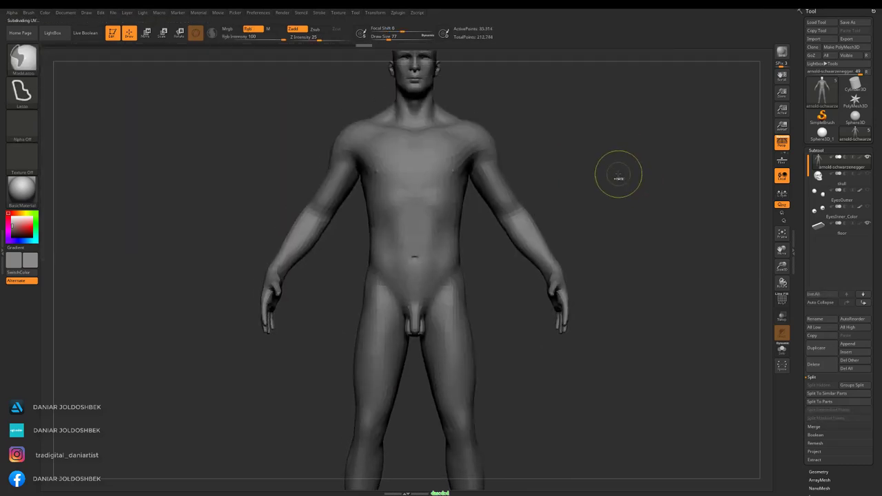
pyautogui.keyDown('alt'); pyautogui.moveTo(616, 173); pyautogui.dragTo(646, 114); pyautogui.keyUp('alt')
pyautogui.keyDown('alt'); pyautogui.moveTo(760, 262); pyautogui.dragTo(422, 72); pyautogui.keyUp('alt')
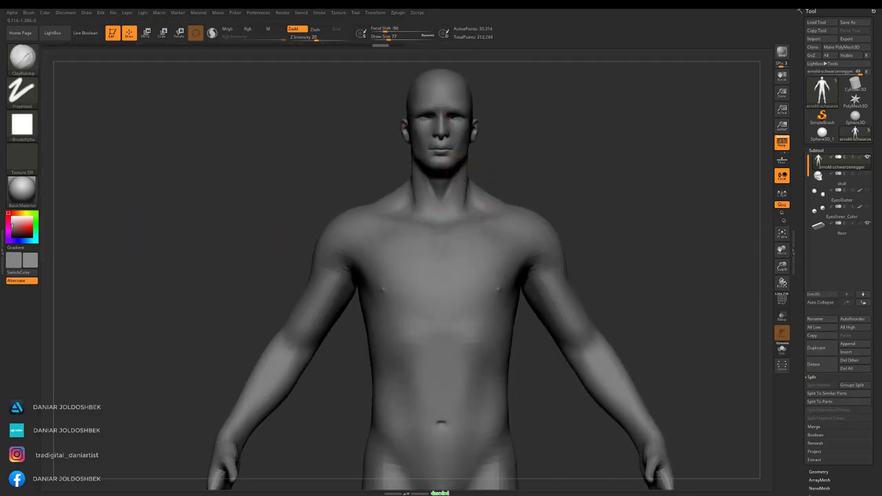
pyautogui.moveTo(573, 153)
pyautogui.mouseDown()
pyautogui.moveTo(738, 122)
pyautogui.moveTo(471, 237)
pyautogui.mouseUp()
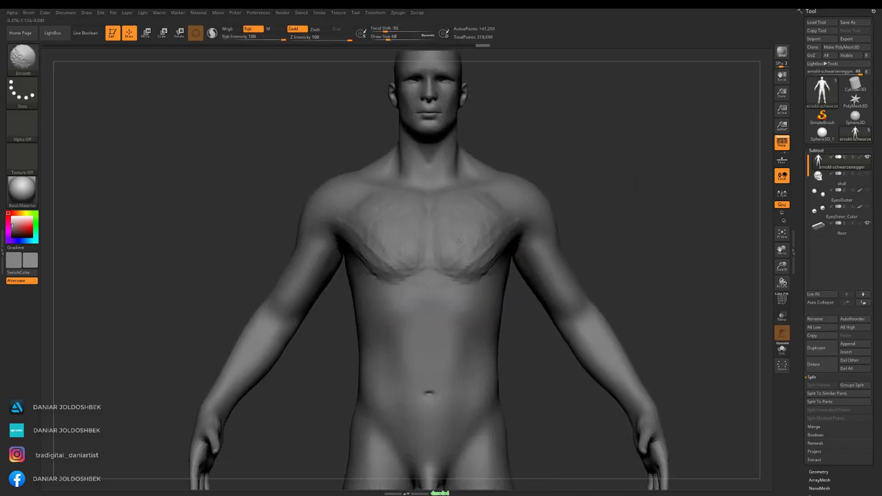
pyautogui.moveTo(506, 254)
pyautogui.mouseDown()
pyautogui.moveTo(464, 183)
pyautogui.moveTo(472, 220)
pyautogui.moveTo(618, 149)
pyautogui.moveTo(508, 230)
pyautogui.moveTo(562, 181)
pyautogui.moveTo(751, 283)
pyautogui.moveTo(457, 197)
pyautogui.moveTo(482, 220)
pyautogui.moveTo(560, 206)
pyautogui.moveTo(482, 207)
pyautogui.moveTo(404, 177)
pyautogui.moveTo(650, 199)
pyautogui.moveTo(483, 206)
pyautogui.moveTo(538, 171)
pyautogui.moveTo(438, 225)
pyautogui.mouseUp()
# Refine the chest and abdominal muscles, checking them from the back three-quarter view and from below.
pyautogui.rightClick(538, 171)
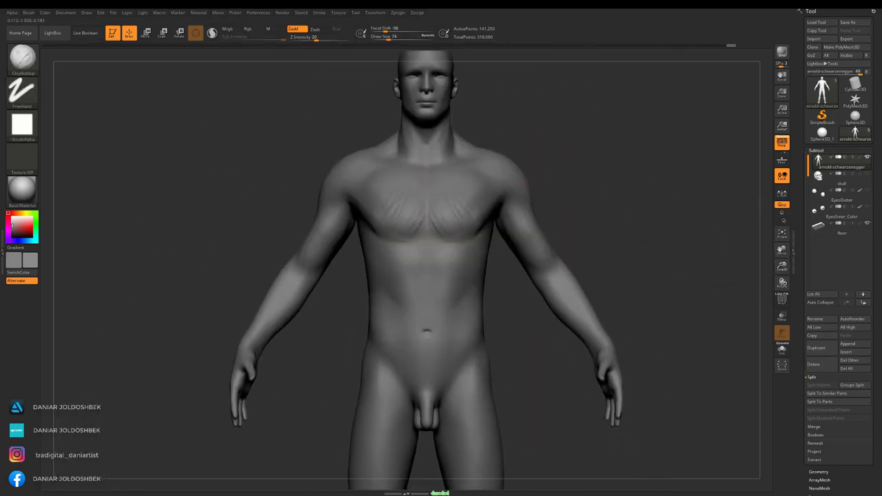
pyautogui.moveTo(429, 293)
pyautogui.mouseDown()
pyautogui.moveTo(500, 181)
pyautogui.moveTo(662, 142)
pyautogui.moveTo(769, 268)
pyautogui.moveTo(413, 118)
pyautogui.mouseUp()
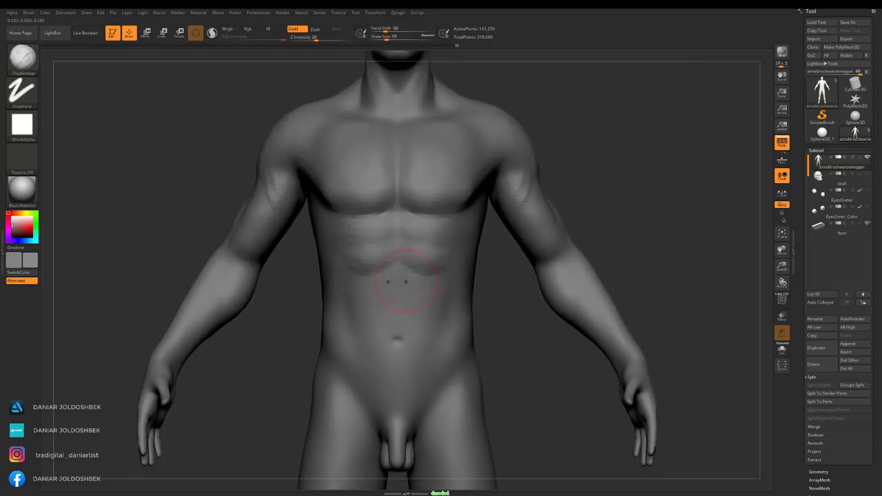
pyautogui.moveTo(460, 297)
pyautogui.mouseDown()
pyautogui.moveTo(632, 181)
pyautogui.moveTo(475, 282)
pyautogui.moveTo(494, 253)
pyautogui.moveTo(492, 269)
pyautogui.moveTo(482, 261)
pyautogui.moveTo(581, 250)
pyautogui.moveTo(505, 186)
pyautogui.moveTo(473, 202)
pyautogui.mouseUp()
pyautogui.moveTo(689, 207)
pyautogui.mouseDown()
pyautogui.moveTo(523, 199)
pyautogui.moveTo(472, 238)
pyautogui.moveTo(448, 228)
pyautogui.mouseUp()
pyautogui.click(816, 150)
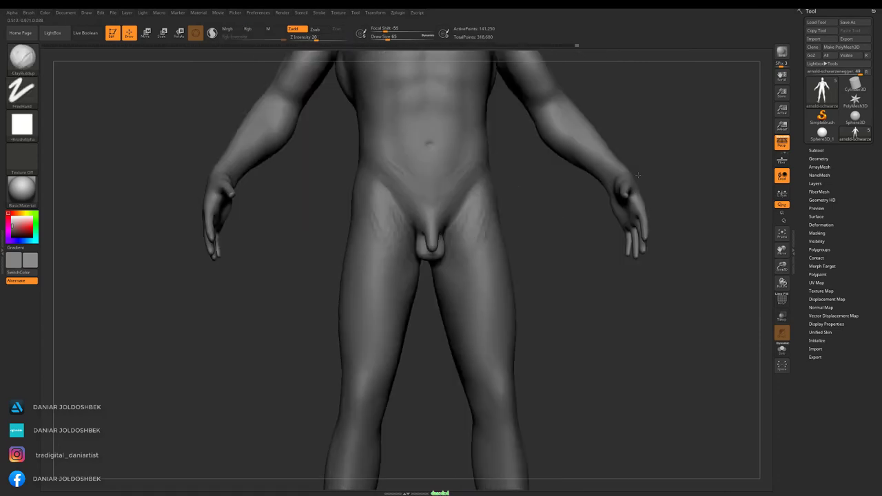
# Drop a subdivision level and build up muscle mass on the thighs and mid back.
pyautogui.hotkey('shift', 'd')
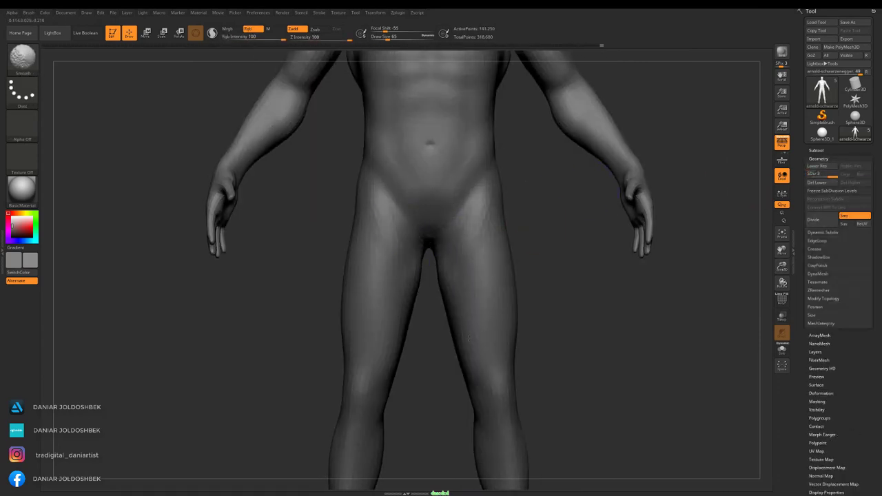
pyautogui.moveTo(469, 338); pyautogui.dragTo(461, 283)
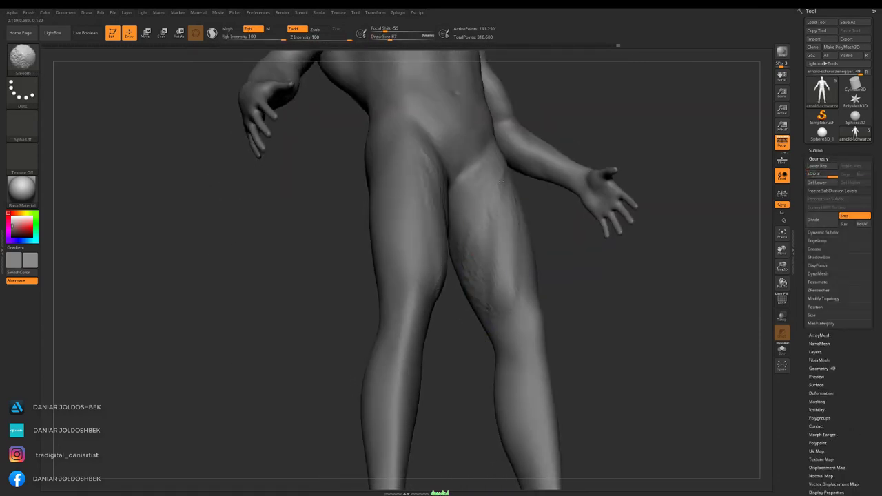
pyautogui.moveTo(482, 221)
pyautogui.mouseDown()
pyautogui.moveTo(547, 162)
pyautogui.moveTo(551, 180)
pyautogui.mouseUp()
pyautogui.press('space')
pyautogui.moveTo(454, 304); pyautogui.dragTo(584, 278)
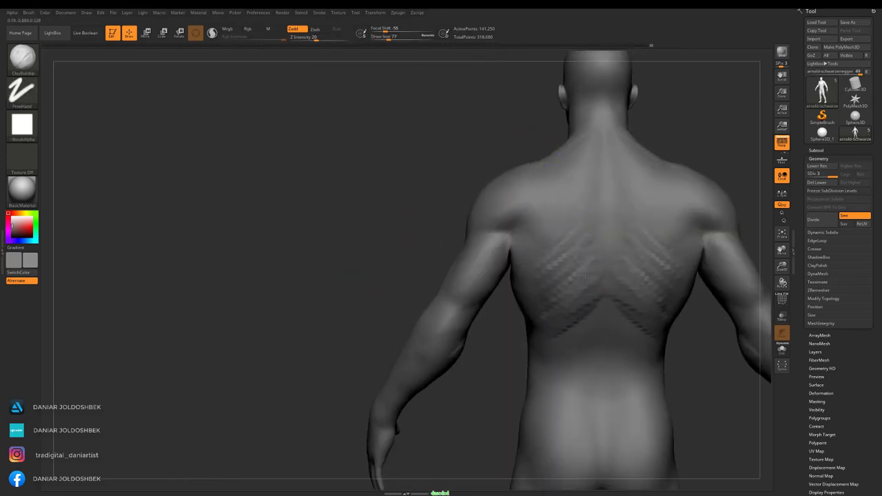
# Build up and smooth the lower back and buttocks, reviewing the body front and back.
pyautogui.keyDown('shift'); pyautogui.moveTo(550, 330); pyautogui.dragTo(452, 226); pyautogui.keyUp('shift')
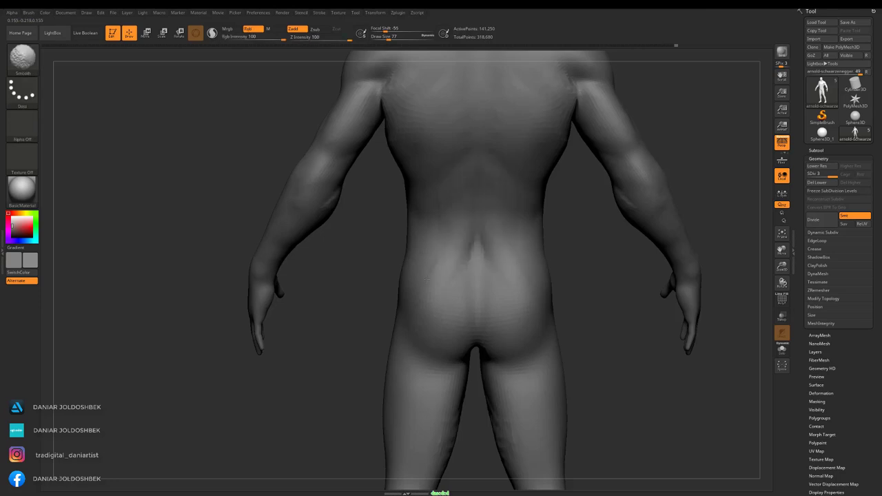
pyautogui.moveTo(427, 278)
pyautogui.mouseDown()
pyautogui.moveTo(606, 282)
pyautogui.moveTo(441, 275)
pyautogui.moveTo(509, 259)
pyautogui.mouseUp()
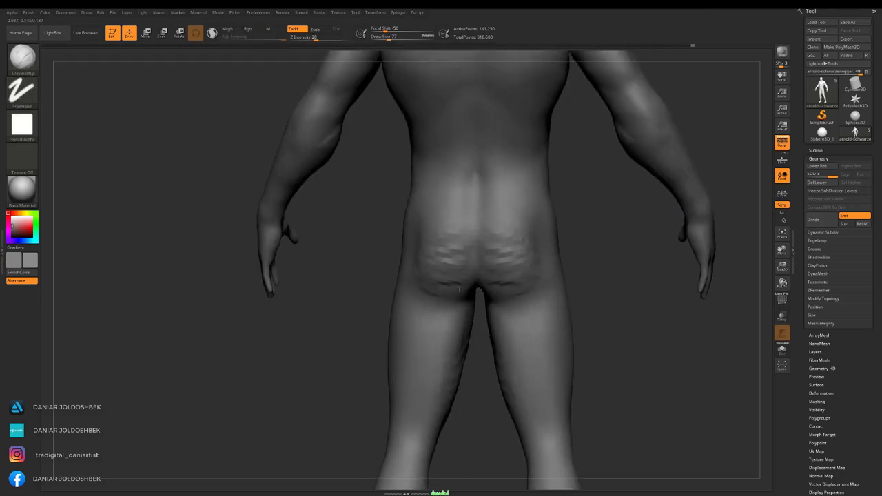
pyautogui.moveTo(606, 303)
pyautogui.mouseDown()
pyautogui.moveTo(614, 319)
pyautogui.moveTo(620, 303)
pyautogui.mouseUp()
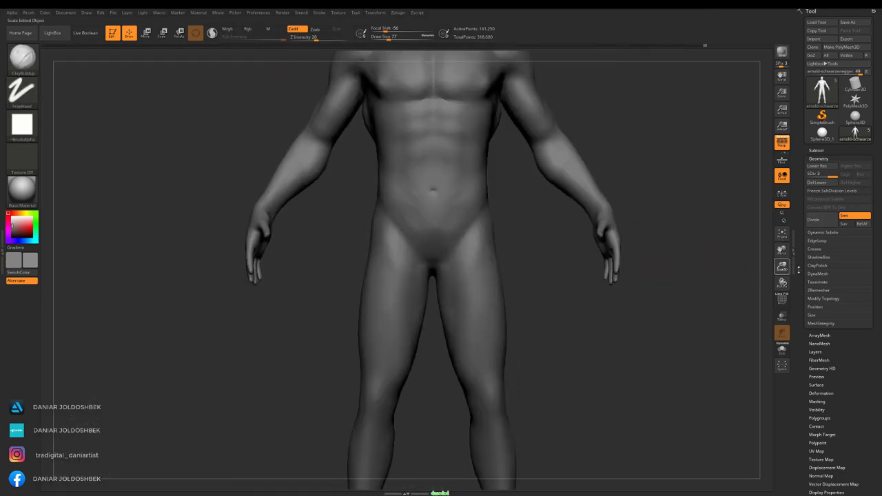
pyautogui.moveTo(620, 207)
pyautogui.keyDown('alt'); pyautogui.mouseDown()
pyautogui.moveTo(459, 221)
pyautogui.moveTo(580, 277)
pyautogui.moveTo(580, 394)
pyautogui.mouseUp(); pyautogui.keyUp('alt')
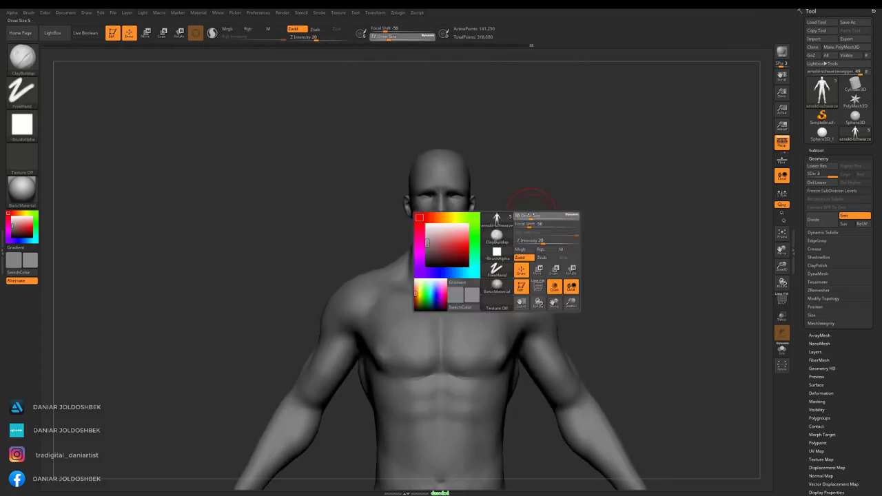
pyautogui.moveTo(642, 163); pyautogui.dragTo(628, 186)
# At subdivision level 1, scale the whole body up slightly from the pelvis with Transpose.
pyautogui.press('f')
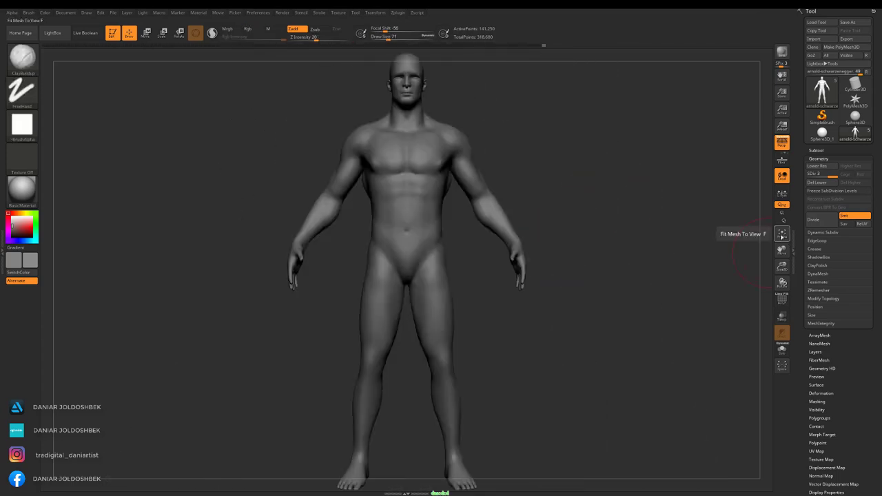
pyautogui.press('w')
pyautogui.hotkey('shift', 'd')
pyautogui.hotkey('shift', 'd')
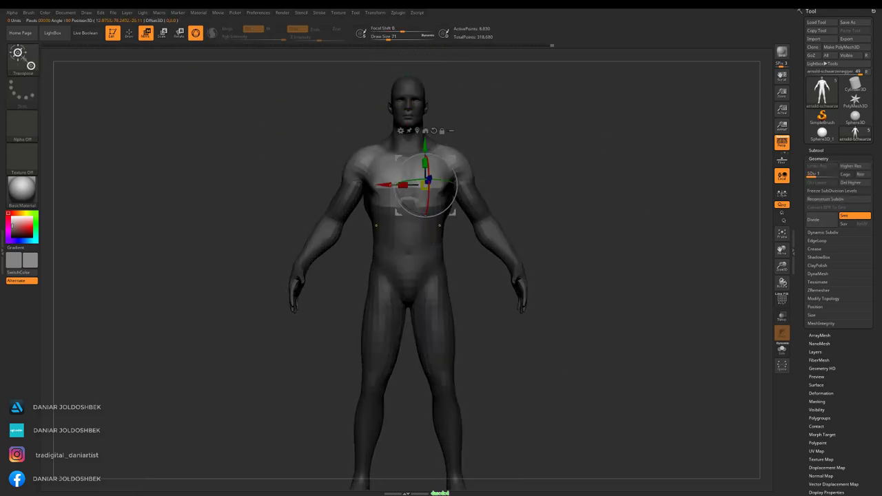
pyautogui.press('q')
pyautogui.click(405, 244)
pyautogui.moveTo(405, 245); pyautogui.dragTo(413, 234)
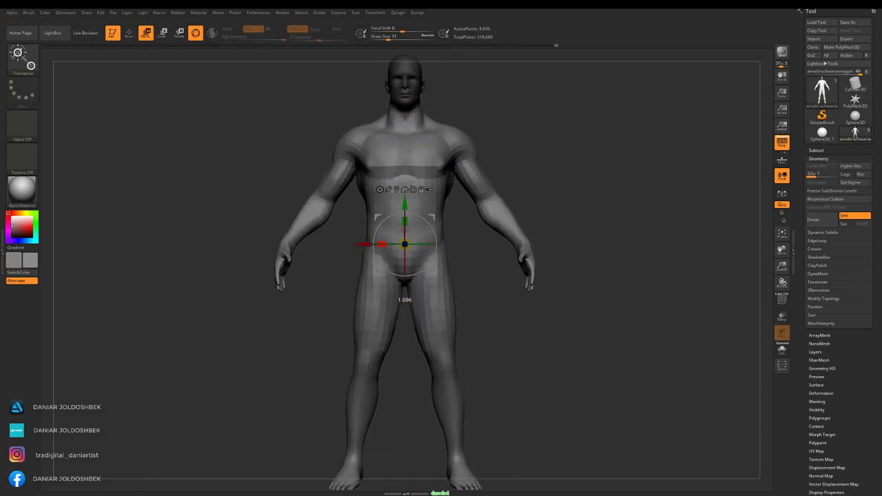
pyautogui.press('q')
# Push the shoulders and upper torso into broader, bulkier proportions with the Move brush.
pyautogui.moveTo(579, 157); pyautogui.dragTo(436, 175)
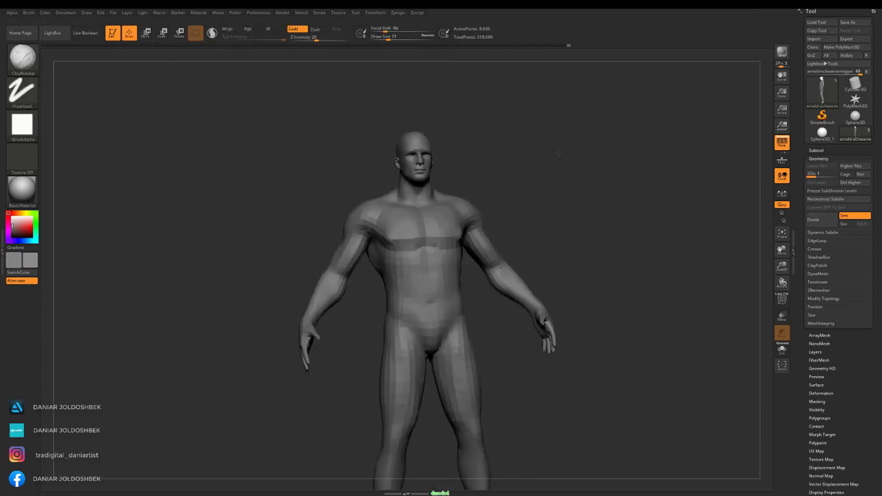
pyautogui.press('b')
pyautogui.click(69, 178)
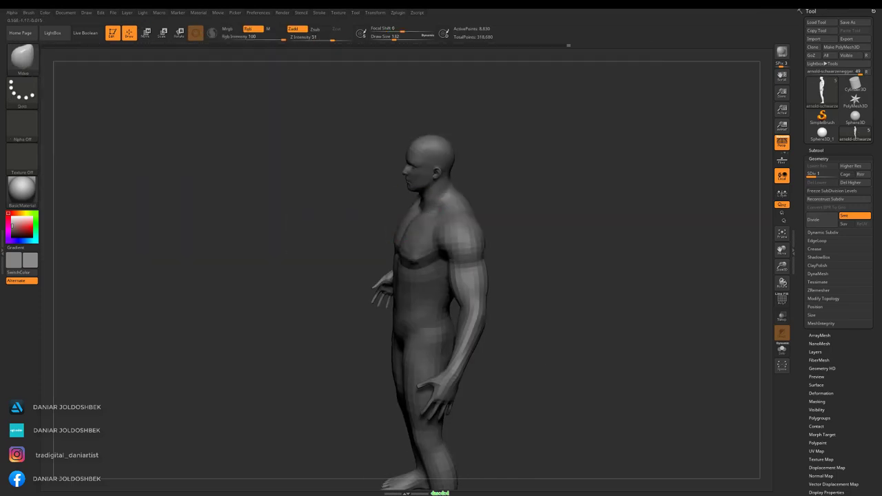
pyautogui.keyDown('alt'); pyautogui.moveTo(554, 159); pyautogui.dragTo(478, 218); pyautogui.keyUp('alt')
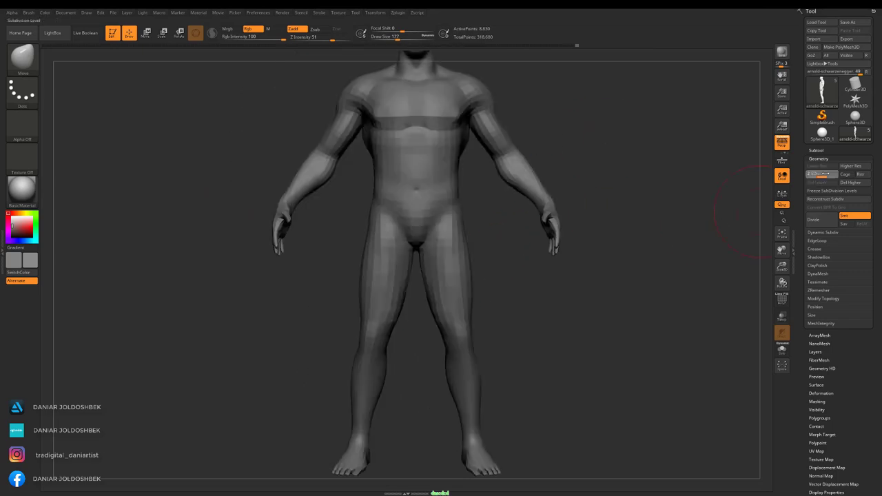
pyautogui.moveTo(583, 183)
pyautogui.mouseDown()
pyautogui.moveTo(507, 234)
pyautogui.moveTo(729, 95)
pyautogui.moveTo(732, 268)
pyautogui.moveTo(693, 236)
pyautogui.moveTo(669, 83)
pyautogui.moveTo(634, 224)
pyautogui.moveTo(640, 236)
pyautogui.mouseUp()
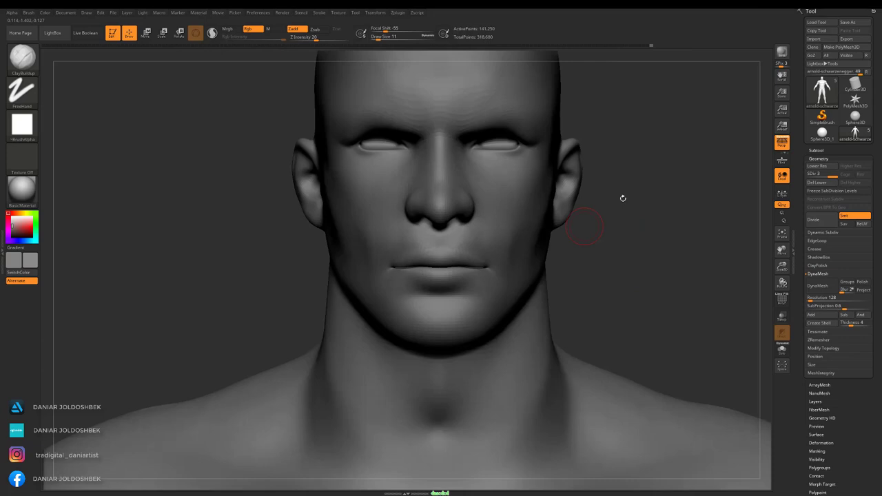
# Save the project, overwriting the existing file.
pyautogui.press('f')
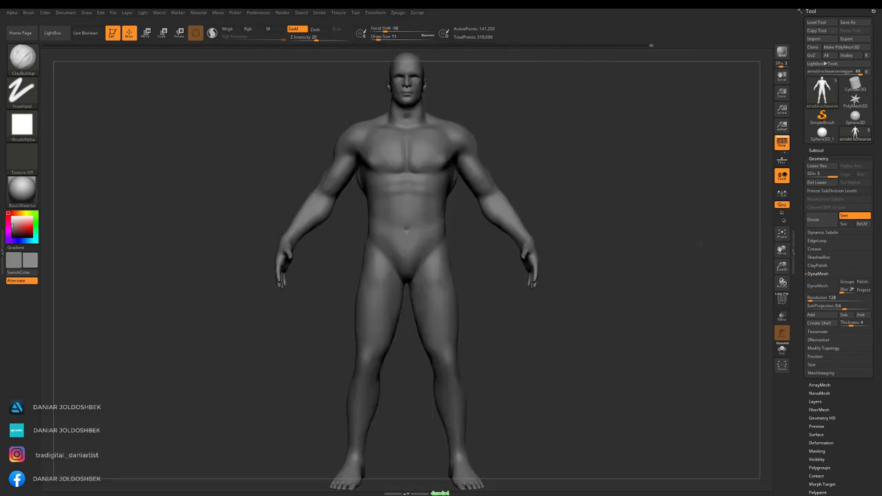
pyautogui.hotkey('ctrl', 's')
pyautogui.press('Return')
pyautogui.press('Return')
# Broaden the head with the Move brush: wider jaw, fuller cheeks and thicker neck.
pyautogui.moveTo(614, 186)
pyautogui.keyDown('alt'); pyautogui.mouseDown()
pyautogui.moveTo(665, 183)
pyautogui.moveTo(689, 207)
pyautogui.moveTo(703, 188)
pyautogui.moveTo(723, 221)
pyautogui.moveTo(675, 207)
pyautogui.mouseUp(); pyautogui.keyUp('alt')
pyautogui.press('f')
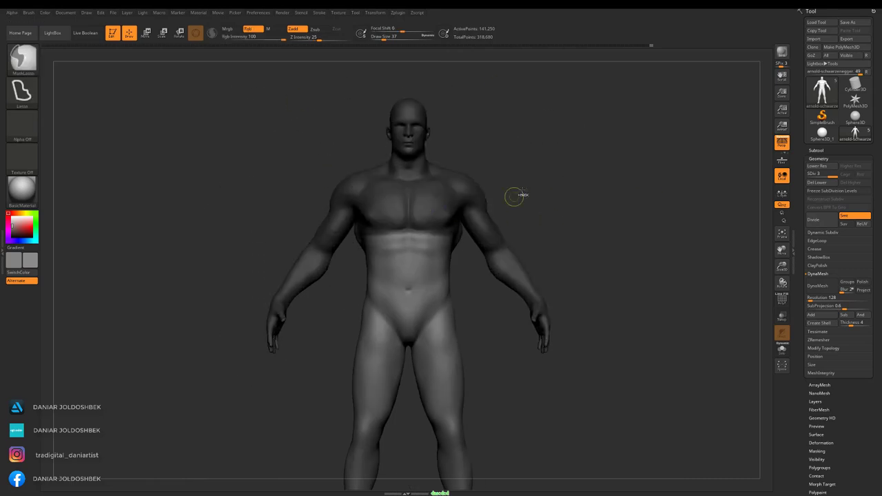
pyautogui.moveTo(517, 196); pyautogui.dragTo(620, 199)
pyautogui.press('w')
pyautogui.moveTo(543, 141)
pyautogui.mouseDown()
pyautogui.moveTo(599, 169)
pyautogui.moveTo(425, 101)
pyautogui.moveTo(480, 167)
pyautogui.moveTo(508, 132)
pyautogui.moveTo(499, 57)
pyautogui.mouseUp()
pyautogui.press('q')
pyautogui.press('b')
pyautogui.press('m')
pyautogui.press('v')
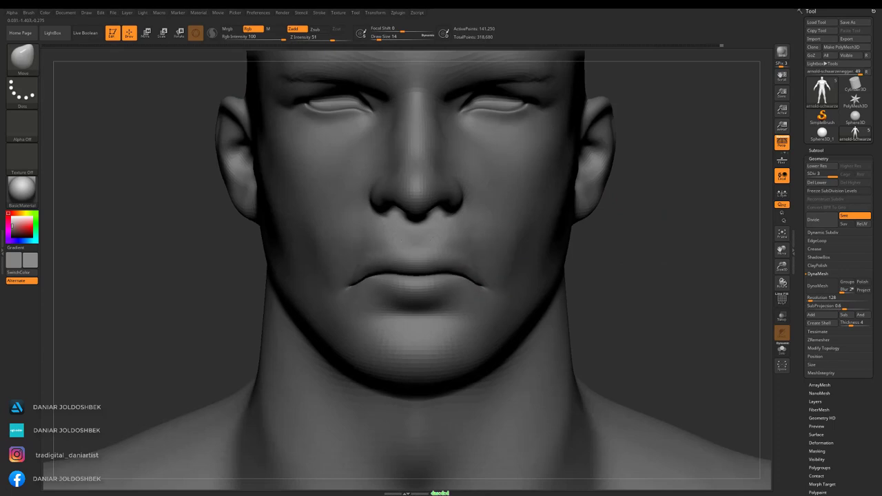
pyautogui.moveTo(454, 262)
pyautogui.mouseDown()
pyautogui.moveTo(294, 329)
pyautogui.moveTo(742, 183)
pyautogui.mouseUp()
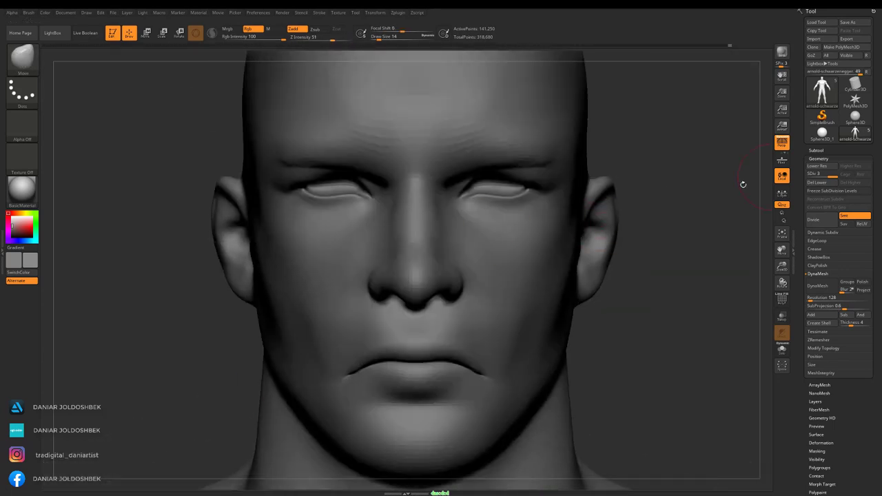
# Divide the mesh to a fourth subdivision level (564,984 points) and select ClayBuildup.
pyautogui.press('d')
pyautogui.moveTo(498, 141)
pyautogui.mouseDown()
pyautogui.moveTo(526, 147)
pyautogui.moveTo(541, 122)
pyautogui.moveTo(681, 146)
pyautogui.moveTo(620, 227)
pyautogui.moveTo(441, 206)
pyautogui.mouseUp()
pyautogui.press('b')
pyautogui.press('c')
pyautogui.press('b')
pyautogui.press('space')
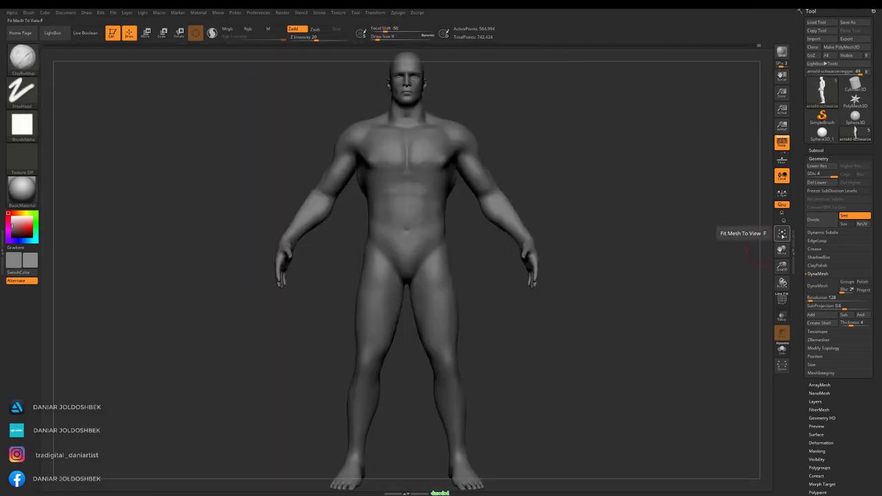
pyautogui.moveTo(782, 266); pyautogui.dragTo(786, 266)
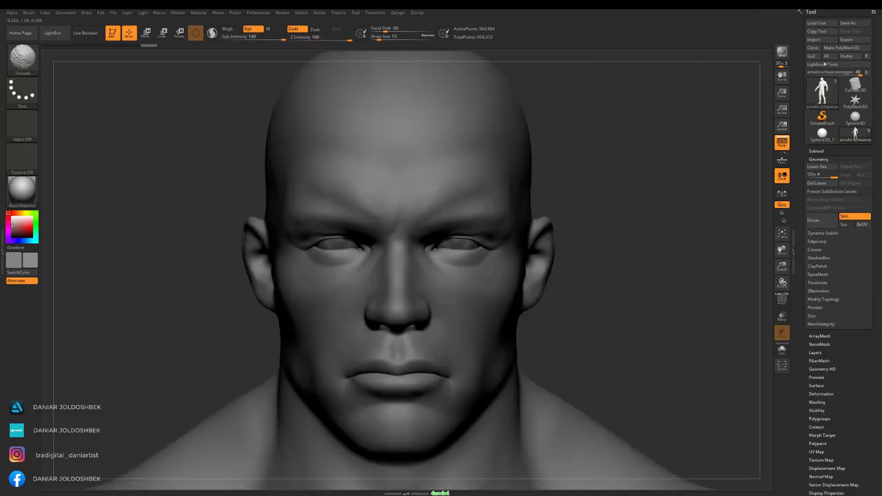
# Sculpt firmer lips, a sharper jawline and heavier brows with ClayBuildup at sizes 7 and 13.
pyautogui.moveTo(525, 114); pyautogui.dragTo(490, 303)
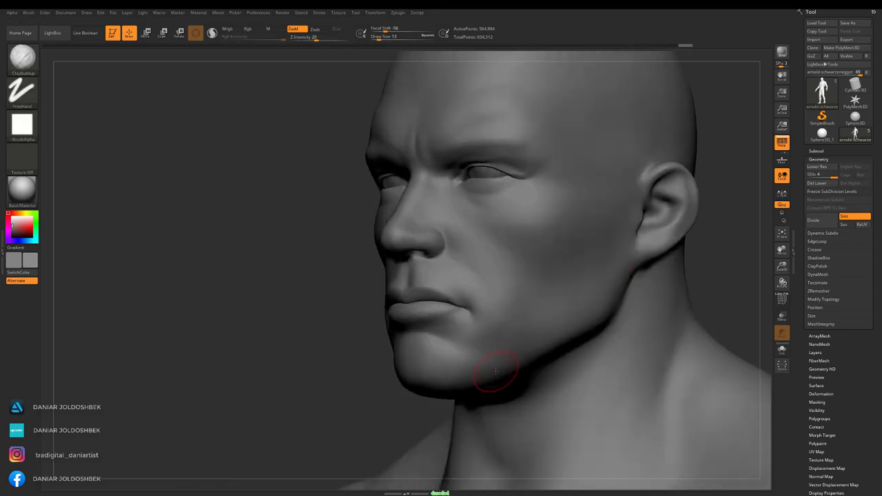
pyautogui.moveTo(495, 372); pyautogui.dragTo(419, 281, button='right')
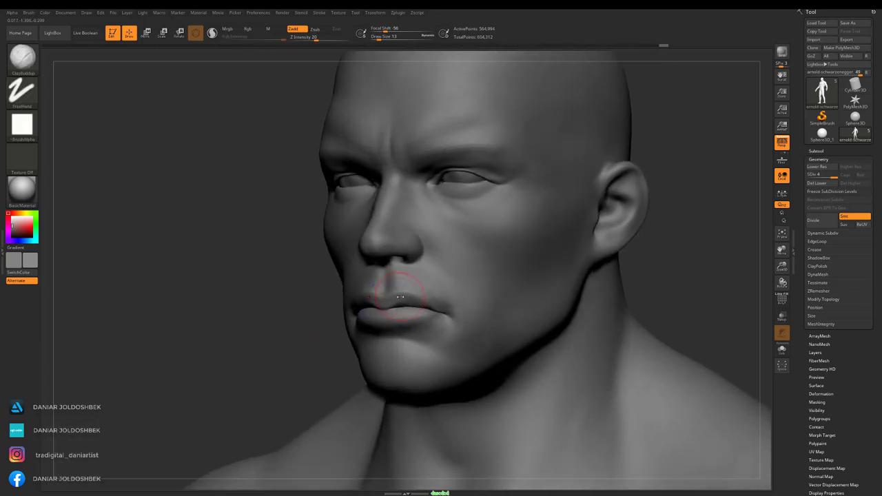
pyautogui.press('[')
pyautogui.press('space')
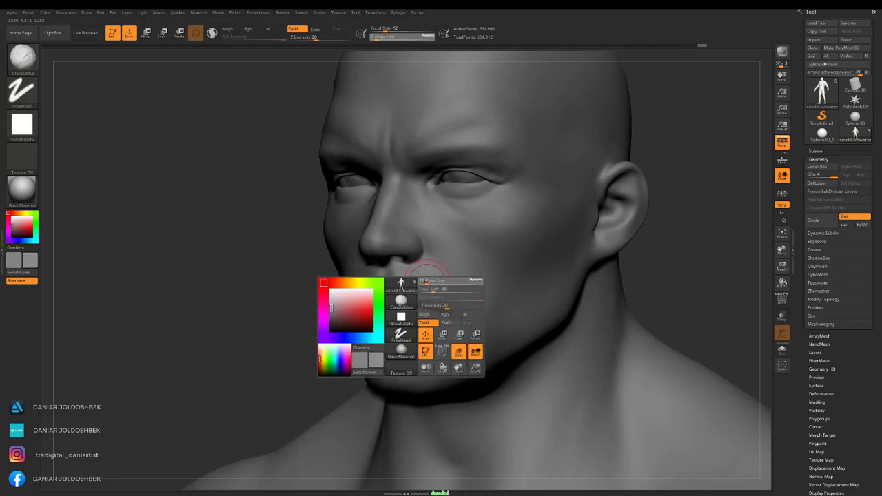
pyautogui.press('space')
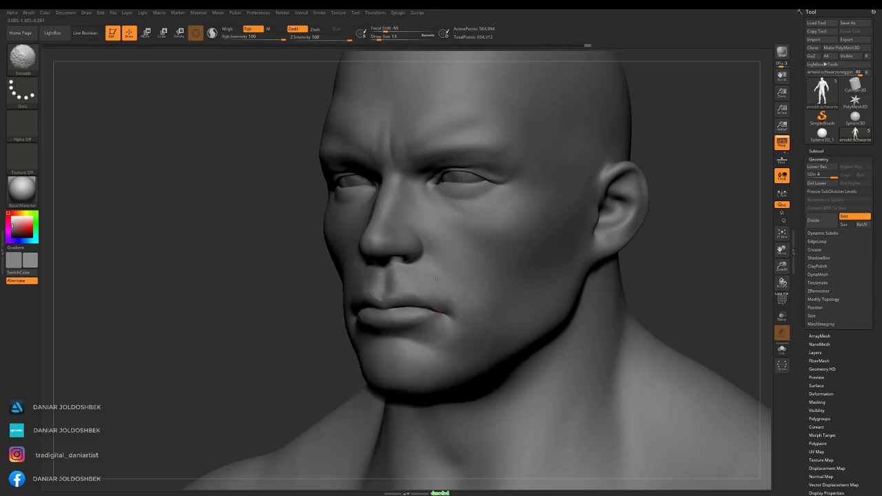
# Save the project, then deepen the brow furrows and cheek folds at brush size 16.
pyautogui.hotkey('ctrl', 's')
pyautogui.press('Return')
pyautogui.press('Return')
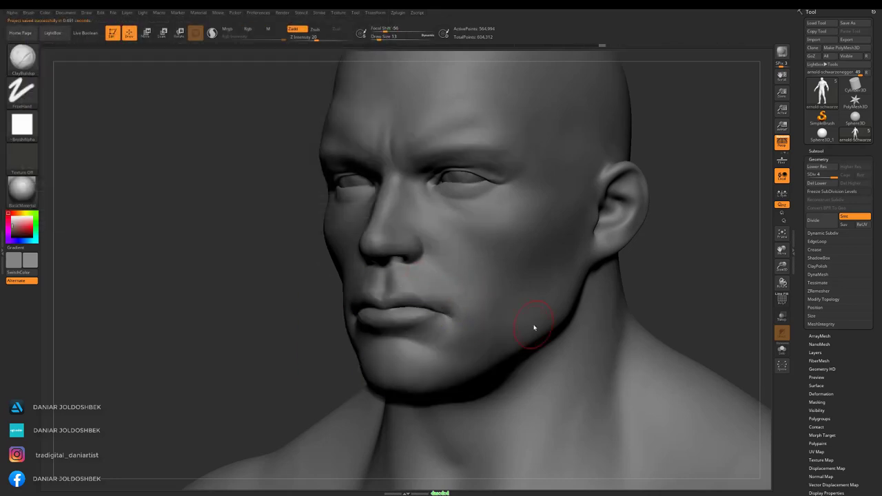
pyautogui.moveTo(690, 157)
pyautogui.mouseDown()
pyautogui.moveTo(276, 285)
pyautogui.moveTo(665, 142)
pyautogui.mouseUp()
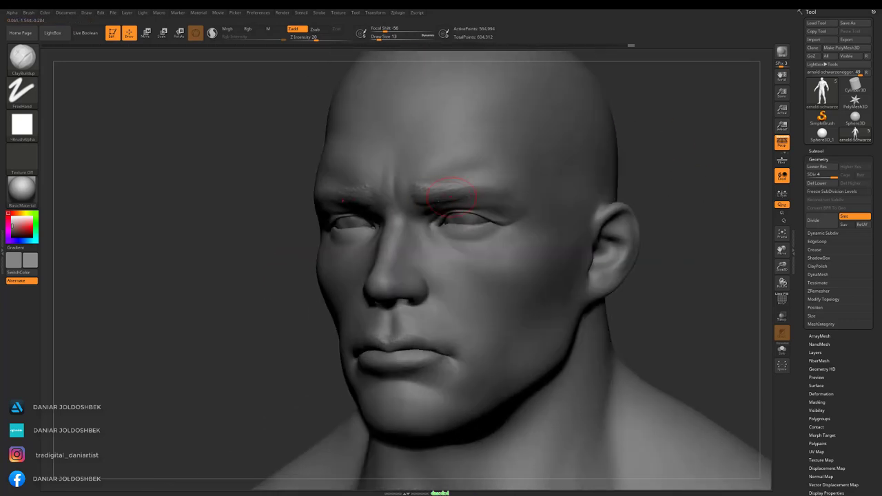
pyautogui.press('space')
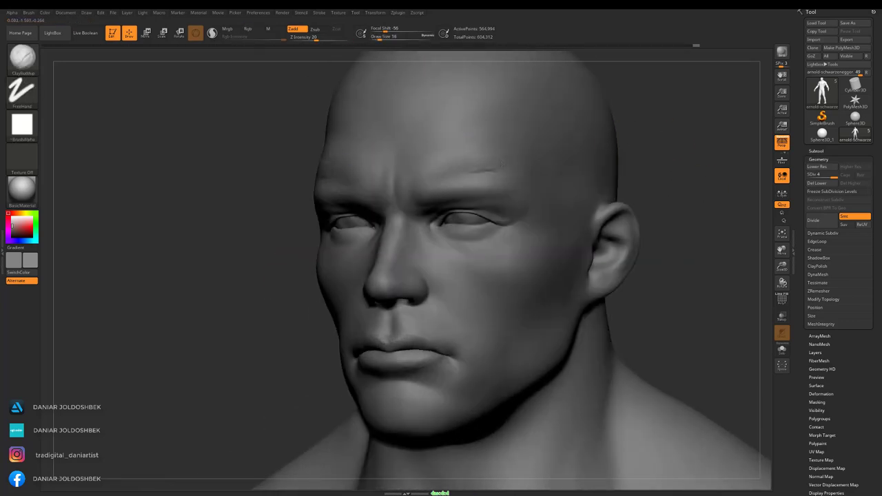
pyautogui.moveTo(658, 166)
pyautogui.mouseDown()
pyautogui.moveTo(586, 264)
pyautogui.moveTo(444, 351)
pyautogui.moveTo(632, 209)
pyautogui.mouseUp()
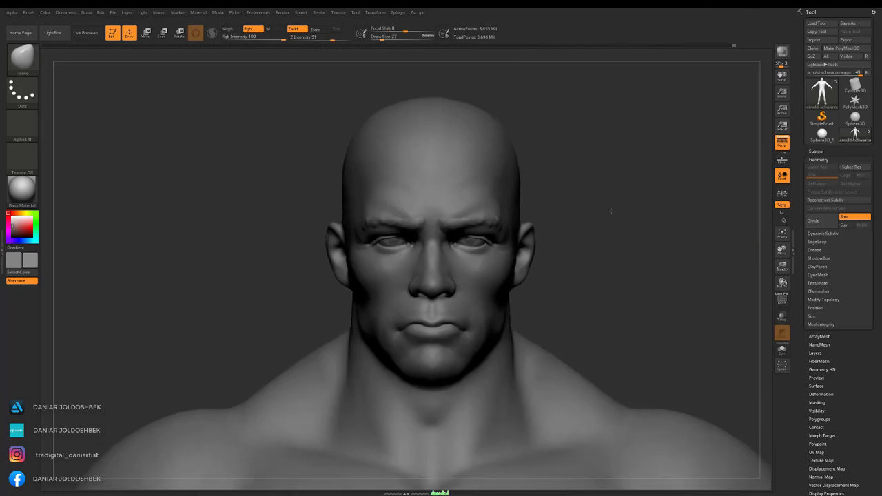
# Lasso-mask the scalp from the hairline over the top and back of the head.
pyautogui.keyDown('ctrl'); pyautogui.moveTo(375, 86); pyautogui.dragTo(540, 86); pyautogui.keyUp('ctrl')
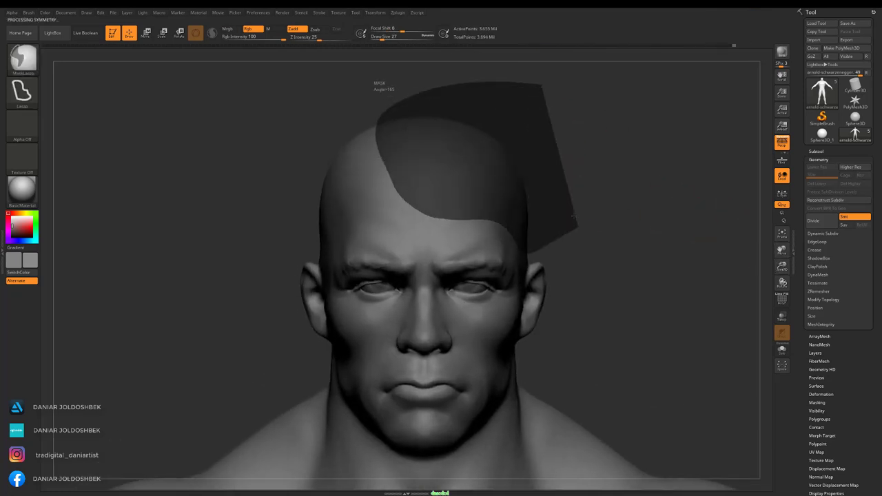
pyautogui.keyDown('ctrl'); pyautogui.moveTo(427, 214); pyautogui.dragTo(551, 147); pyautogui.keyUp('ctrl')
pyautogui.moveTo(383, 106)
pyautogui.keyDown('ctrl'); pyautogui.mouseDown()
pyautogui.moveTo(432, 207)
pyautogui.moveTo(386, 114)
pyautogui.mouseUp(); pyautogui.keyUp('ctrl')
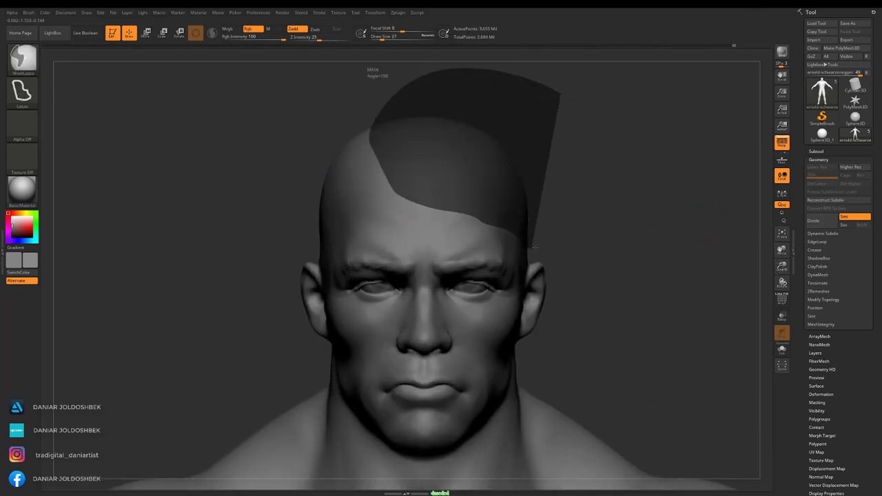
pyautogui.keyDown('ctrl'); pyautogui.moveTo(238, 120); pyautogui.dragTo(366, 206); pyautogui.keyUp('ctrl')
pyautogui.press('b')
pyautogui.press('m')
pyautogui.press('v')
pyautogui.moveTo(414, 148)
pyautogui.mouseDown()
pyautogui.moveTo(534, 146)
pyautogui.moveTo(441, 207)
pyautogui.mouseUp()
pyautogui.keyDown('ctrl'); pyautogui.moveTo(317, 72); pyautogui.dragTo(487, 182); pyautogui.keyUp('ctrl')
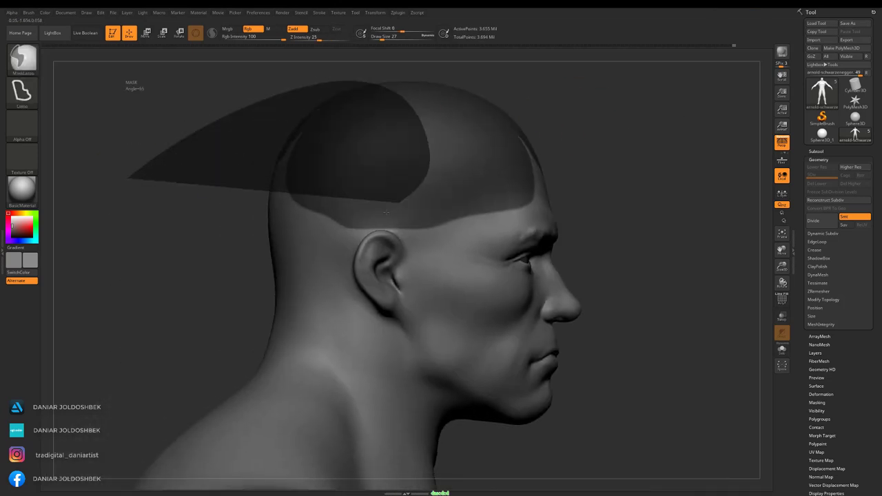
pyautogui.moveTo(662, 206); pyautogui.dragTo(765, 202)
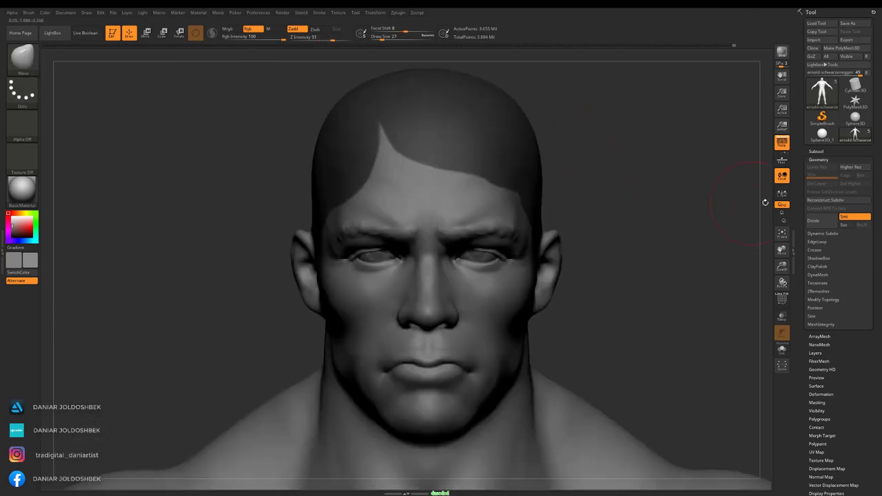
# Extract the masked scalp as a thick shell and accept it as subtool Extract3.
pyautogui.click(816, 151)
pyautogui.click(814, 420)
pyautogui.click(815, 431)
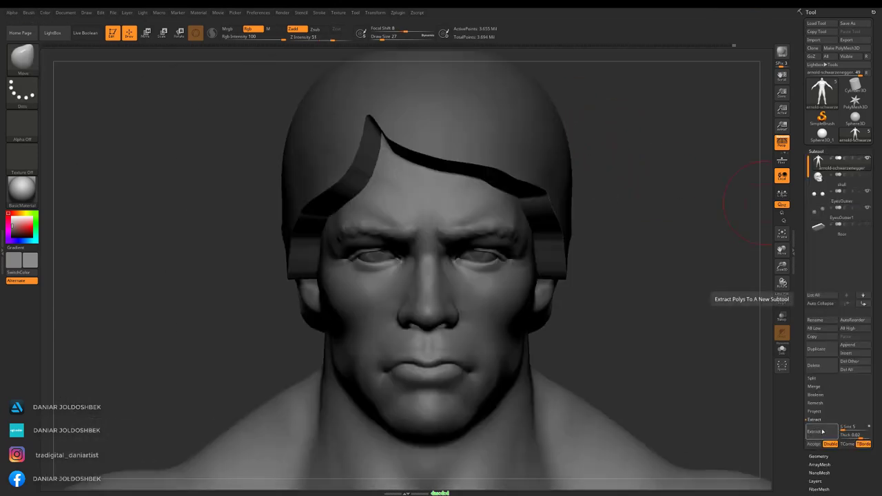
pyautogui.click(814, 444)
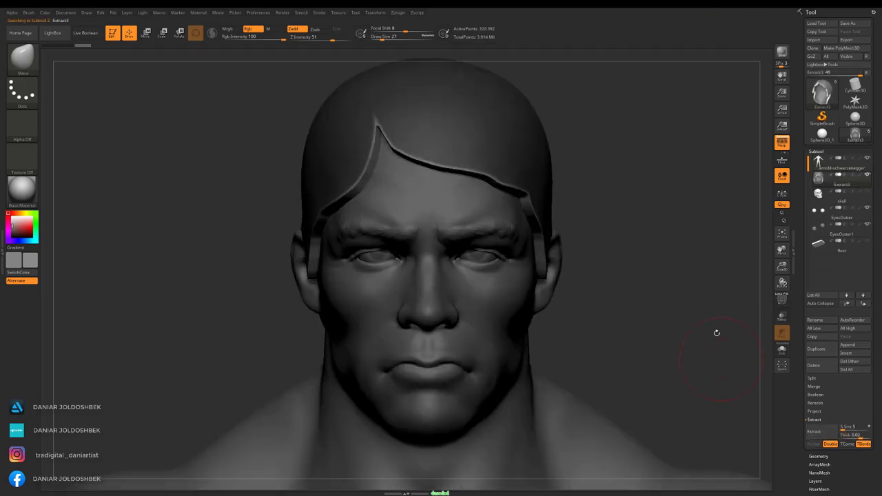
pyautogui.moveTo(644, 193); pyautogui.dragTo(561, 181)
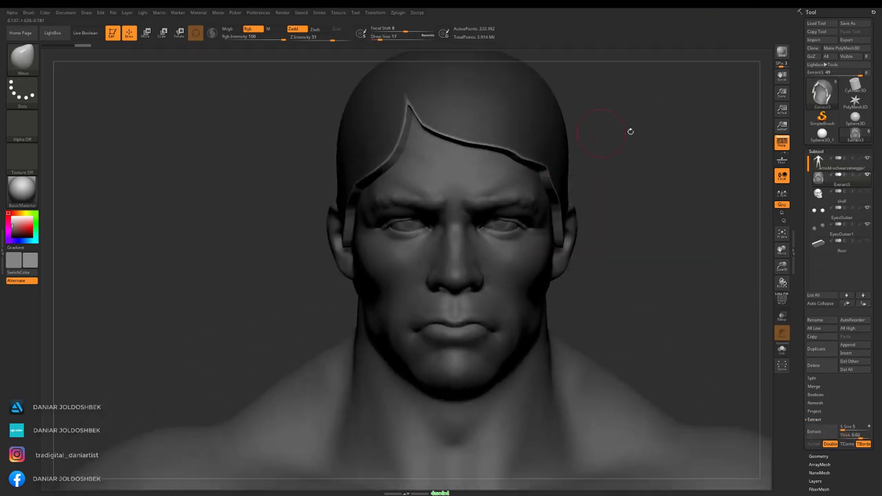
pyautogui.moveTo(630, 132)
pyautogui.mouseDown()
pyautogui.moveTo(662, 172)
pyautogui.moveTo(662, 212)
pyautogui.moveTo(758, 155)
pyautogui.mouseUp()
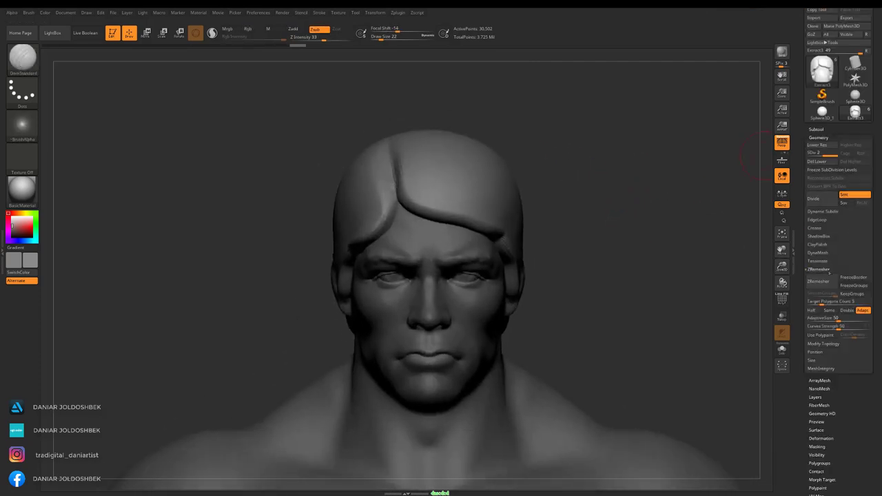
# DynaMesh the Extract3 hair shell and shape a swept forelock with sides tucked around the ears.
pyautogui.click(817, 267)
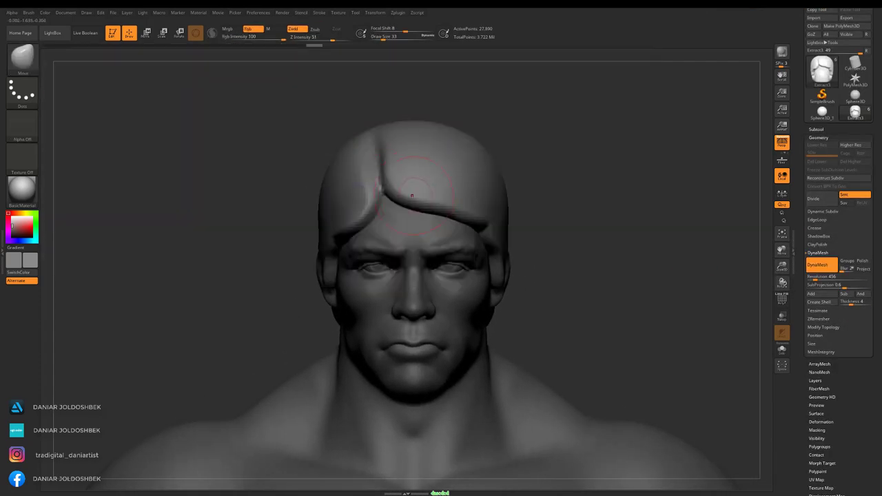
pyautogui.moveTo(537, 138); pyautogui.dragTo(482, 152)
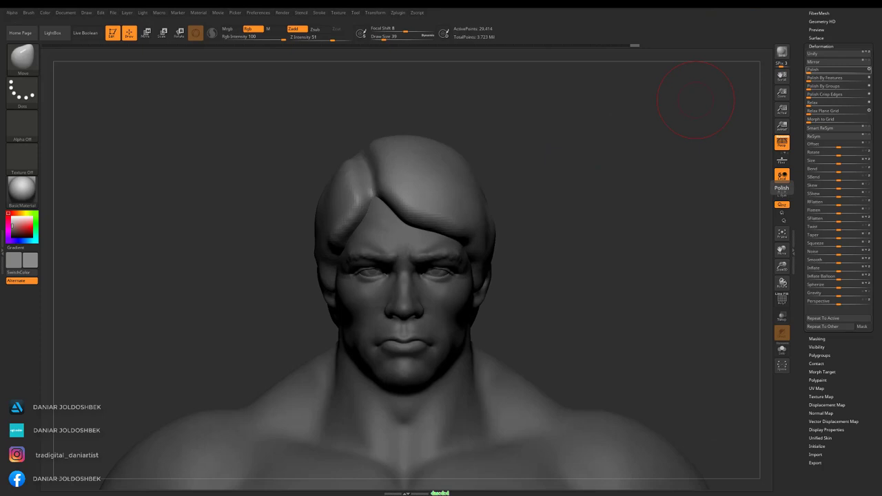
pyautogui.moveTo(413, 181); pyautogui.dragTo(459, 189)
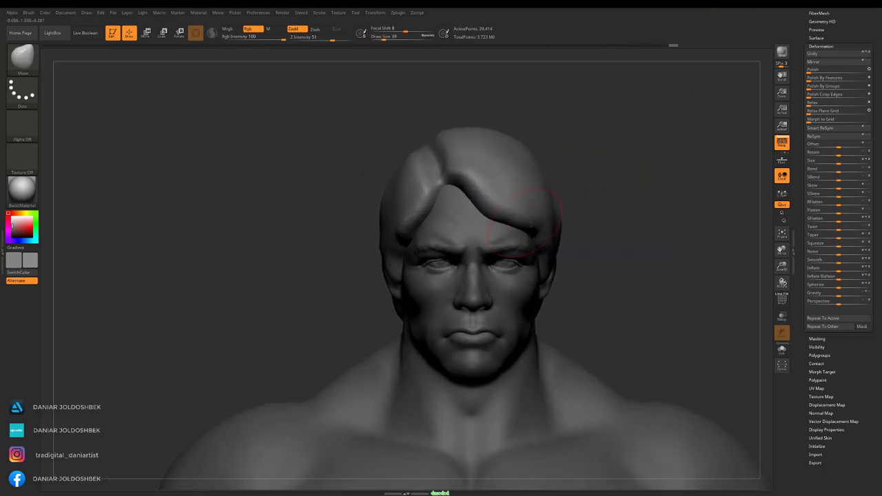
pyautogui.moveTo(525, 222); pyautogui.dragTo(462, 177)
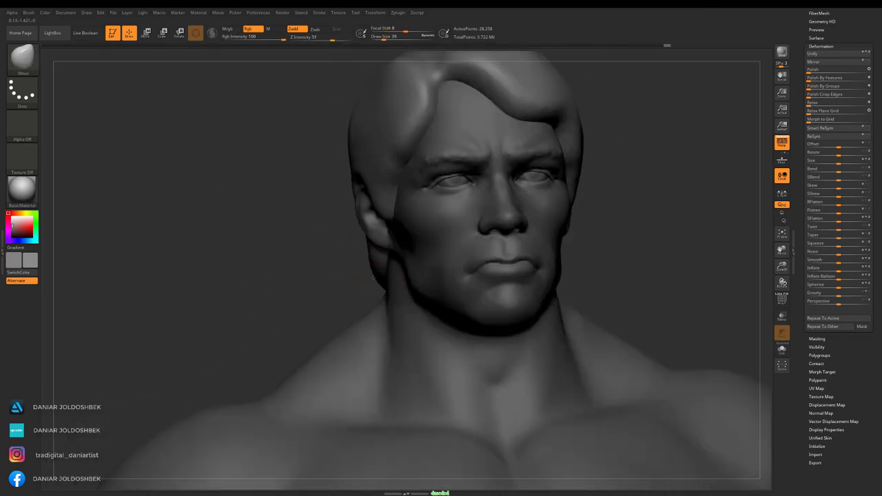
pyautogui.moveTo(631, 143); pyautogui.dragTo(465, 225)
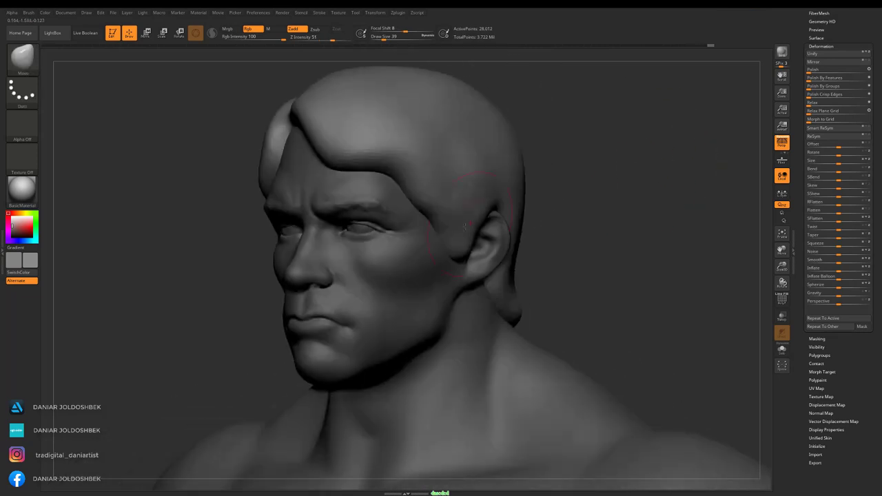
pyautogui.moveTo(559, 135); pyautogui.dragTo(506, 136)
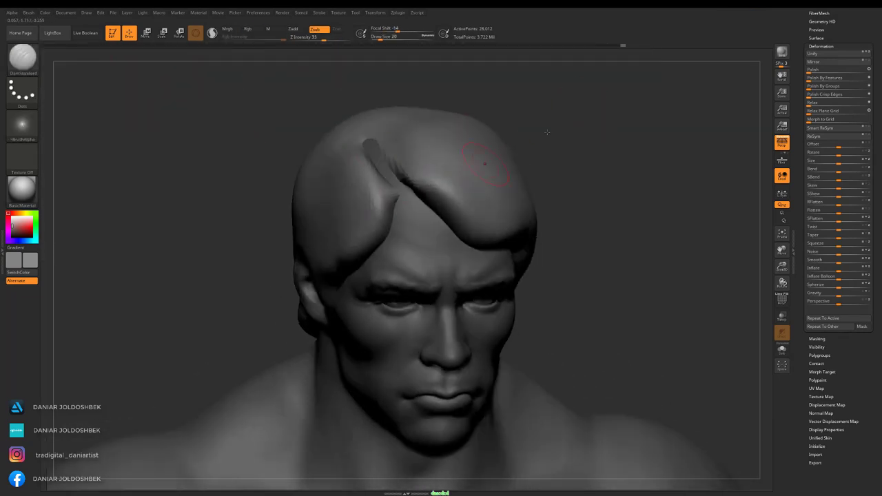
# On the body subtool, mask the neck and chest and scale the head down to about 0.98.
pyautogui.click(782, 234)
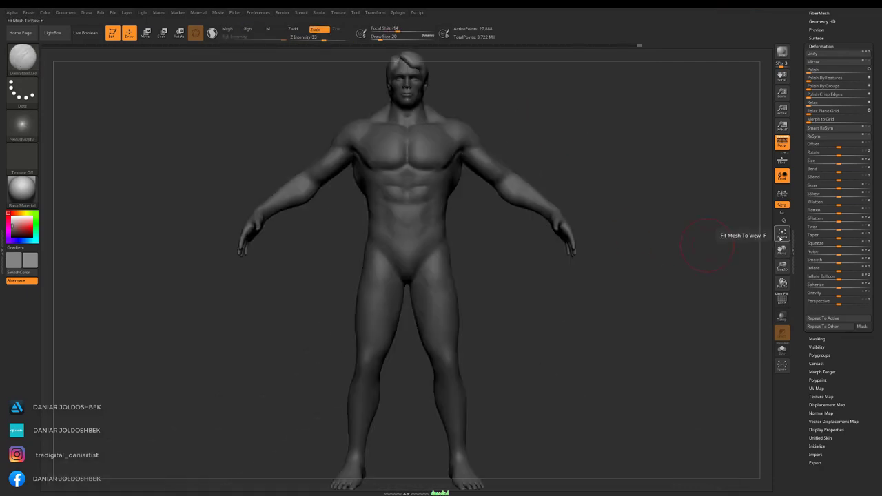
pyautogui.moveTo(782, 265); pyautogui.dragTo(453, 279)
pyautogui.keyDown('alt'); pyautogui.click(453, 279); pyautogui.keyUp('alt')
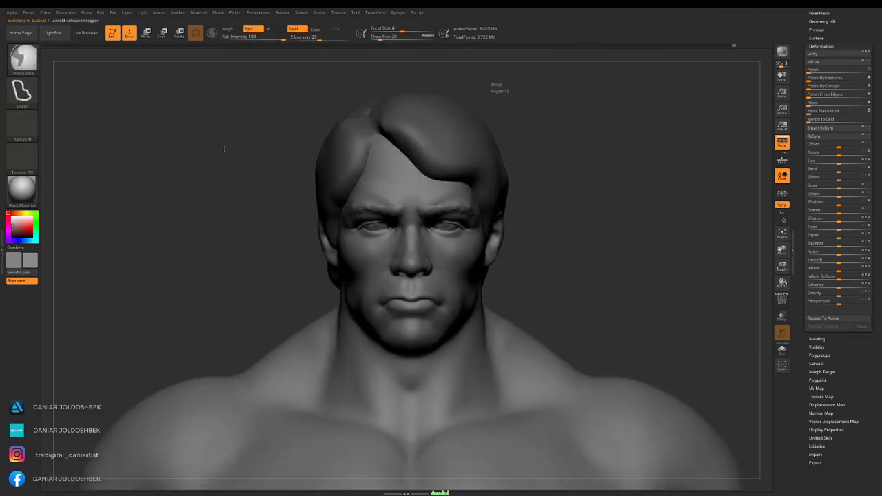
pyautogui.keyDown('ctrl'); pyautogui.moveTo(600, 162); pyautogui.dragTo(559, 236); pyautogui.keyUp('ctrl')
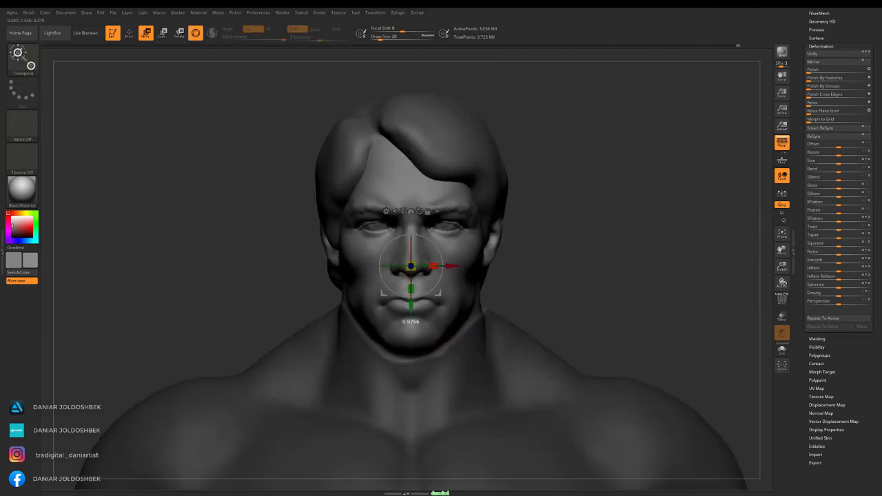
pyautogui.moveTo(482, 310)
pyautogui.mouseDown()
pyautogui.moveTo(386, 103)
pyautogui.moveTo(485, 360)
pyautogui.mouseUp()
pyautogui.press('q')
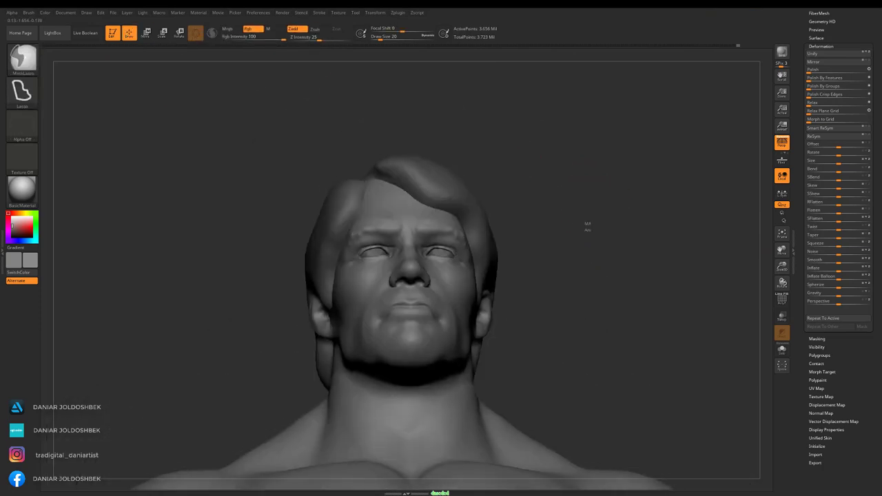
pyautogui.press('f')
pyautogui.moveTo(600, 244)
pyautogui.mouseDown()
pyautogui.moveTo(654, 231)
pyautogui.moveTo(602, 218)
pyautogui.mouseUp()
pyautogui.scroll(5, 837, 186)
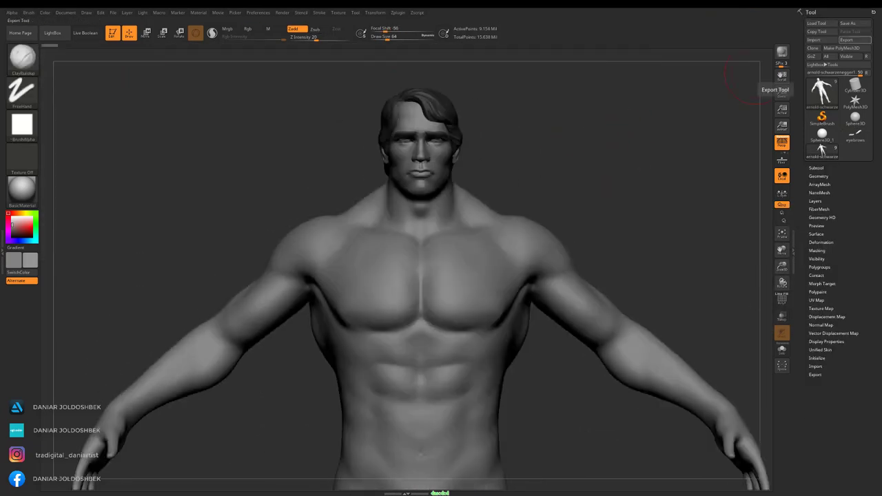
# Carve deeper pectoral borders with DamStandard in Zsub mode.
pyautogui.press('space')
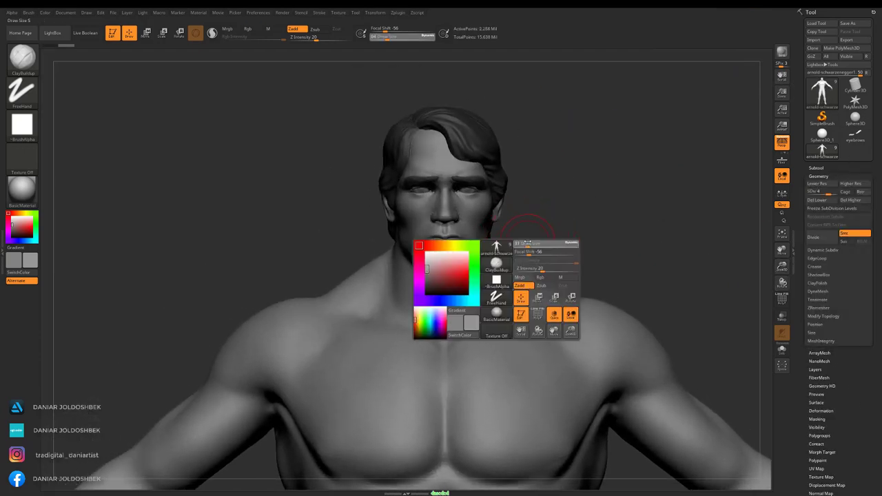
pyautogui.moveTo(528, 226); pyautogui.dragTo(453, 285)
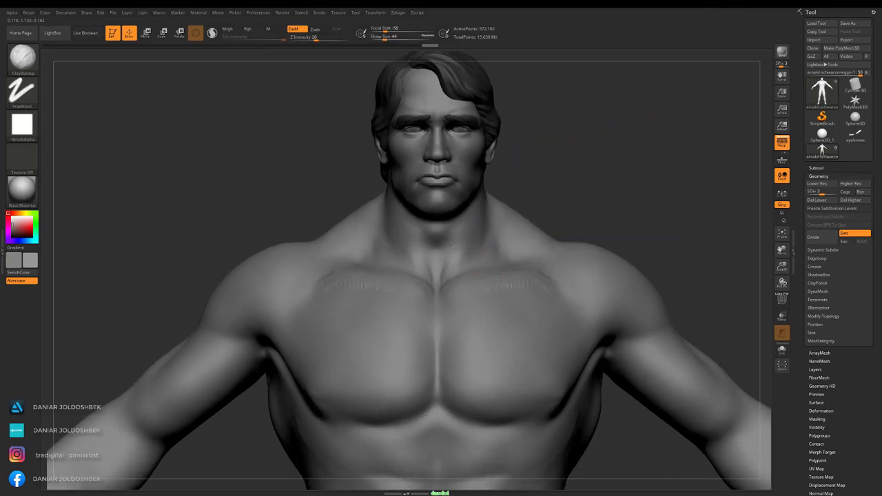
pyautogui.press('b')
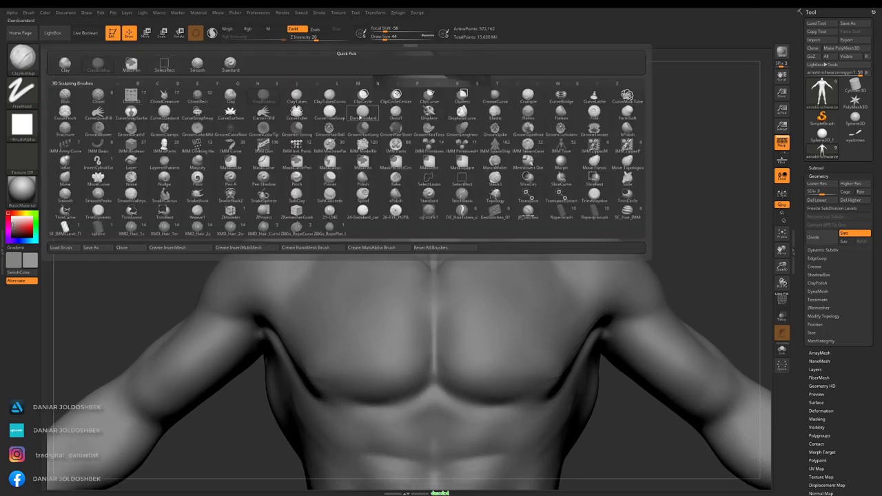
pyautogui.click(359, 117)
pyautogui.moveTo(638, 154); pyautogui.dragTo(554, 292)
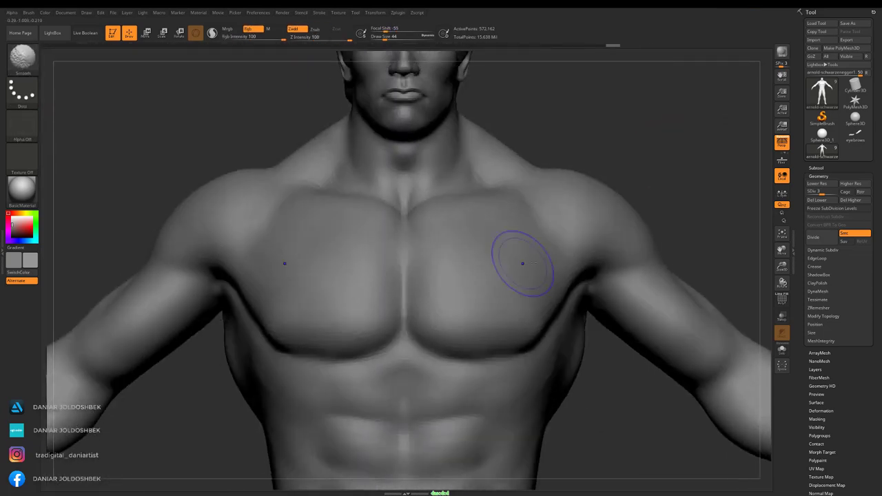
# Reshape the chest with the Move brush, then frame the body at its lowest subdivision level.
pyautogui.press('b')
pyautogui.press('m')
pyautogui.press('v')
pyautogui.moveTo(86, 175); pyautogui.dragTo(614, 172)
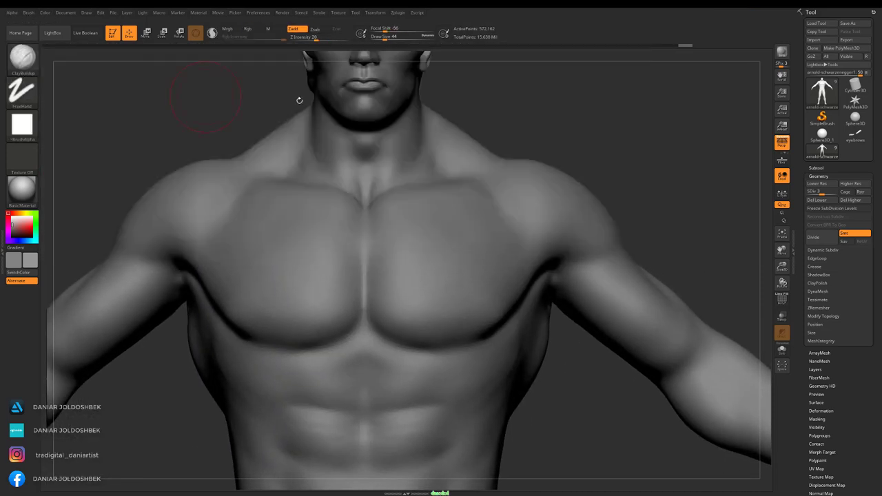
pyautogui.moveTo(781, 266)
pyautogui.mouseDown()
pyautogui.moveTo(733, 268)
pyautogui.moveTo(616, 179)
pyautogui.moveTo(459, 276)
pyautogui.moveTo(505, 289)
pyautogui.moveTo(558, 277)
pyautogui.mouseUp()
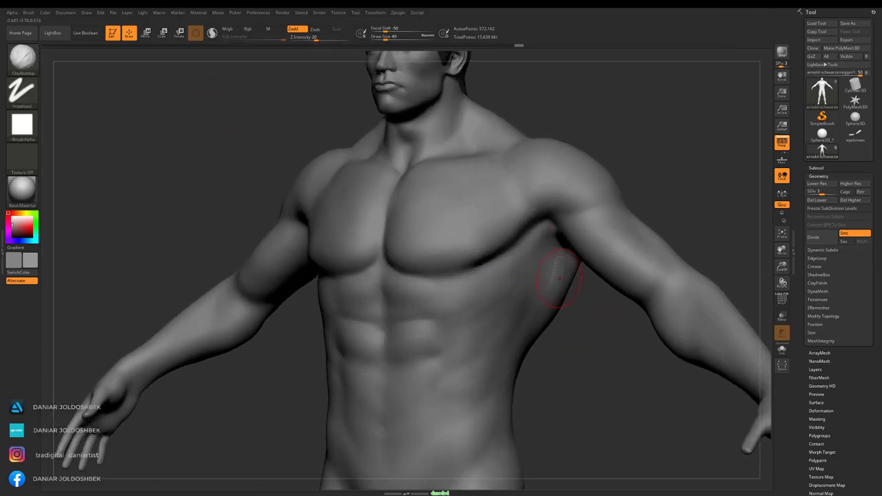
pyautogui.click(781, 235)
pyautogui.moveTo(784, 273); pyautogui.dragTo(819, 198)
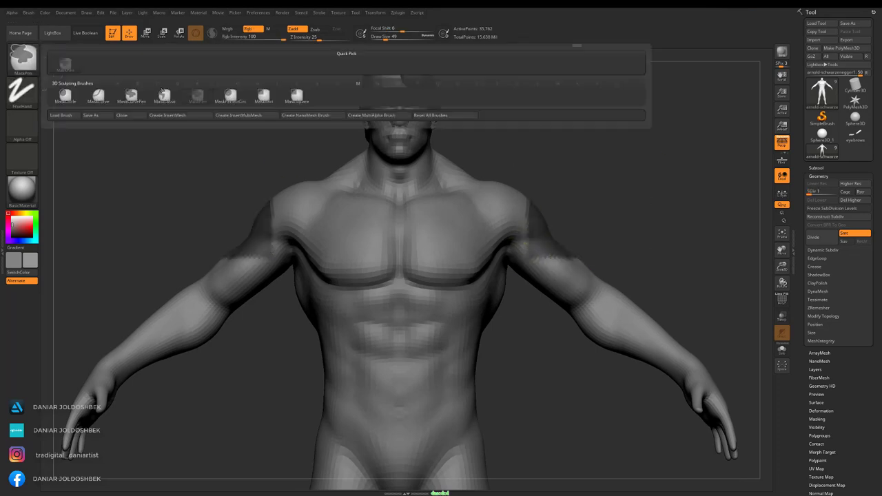
# Lasso-mask the upper body, scale the shoulder area up slightly with Transpose, then clear the mask.
pyautogui.moveTo(624, 109)
pyautogui.keyDown('ctrl'); pyautogui.mouseDown()
pyautogui.moveTo(462, 158)
pyautogui.moveTo(481, 115)
pyautogui.moveTo(483, 165)
pyautogui.mouseUp(); pyautogui.keyUp('ctrl')
pyautogui.moveTo(260, 51)
pyautogui.keyDown('alt'); pyautogui.mouseDown()
pyautogui.moveTo(337, 124)
pyautogui.moveTo(426, 151)
pyautogui.mouseUp(); pyautogui.keyUp('alt')
pyautogui.moveTo(483, 204); pyautogui.dragTo(565, 140)
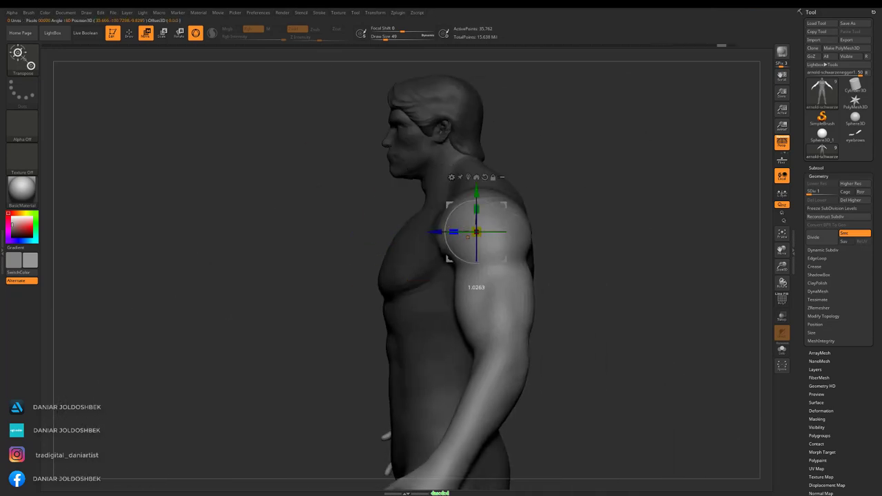
pyautogui.press('q')
pyautogui.press('space')
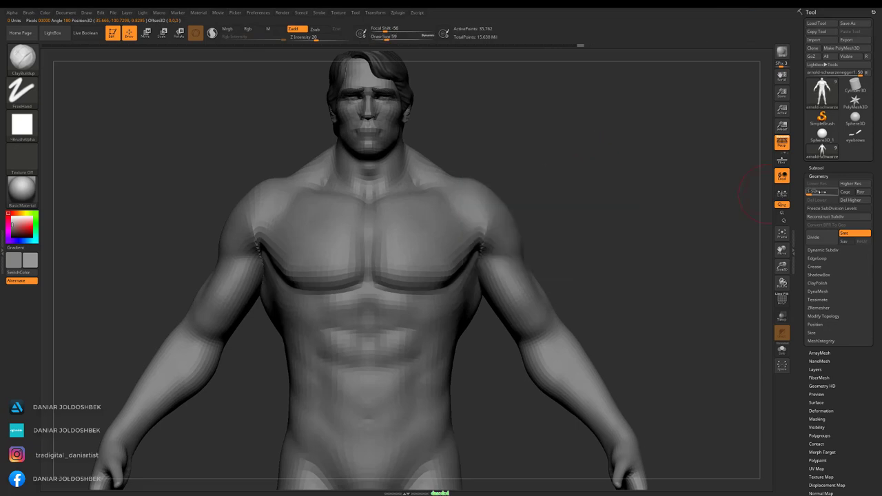
# Drop to subdivision level 2 and push the thighs and hip with the Move brush.
pyautogui.moveTo(560, 130); pyautogui.dragTo(555, 186)
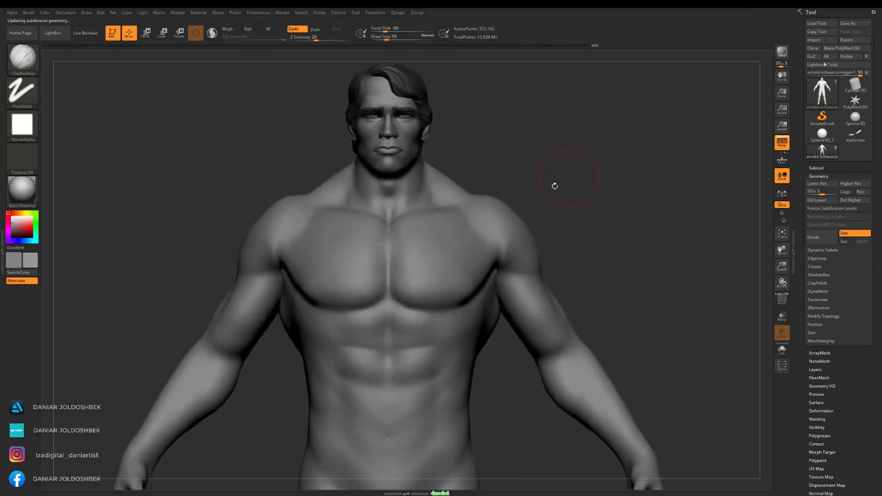
pyautogui.press('b')
pyautogui.press('m')
pyautogui.press('v')
pyautogui.hotkey('shift', 'd')
pyautogui.moveTo(483, 296)
pyautogui.mouseDown()
pyautogui.moveTo(492, 318)
pyautogui.moveTo(522, 306)
pyautogui.moveTo(660, 153)
pyautogui.moveTo(492, 305)
pyautogui.moveTo(629, 101)
pyautogui.moveTo(439, 269)
pyautogui.mouseUp()
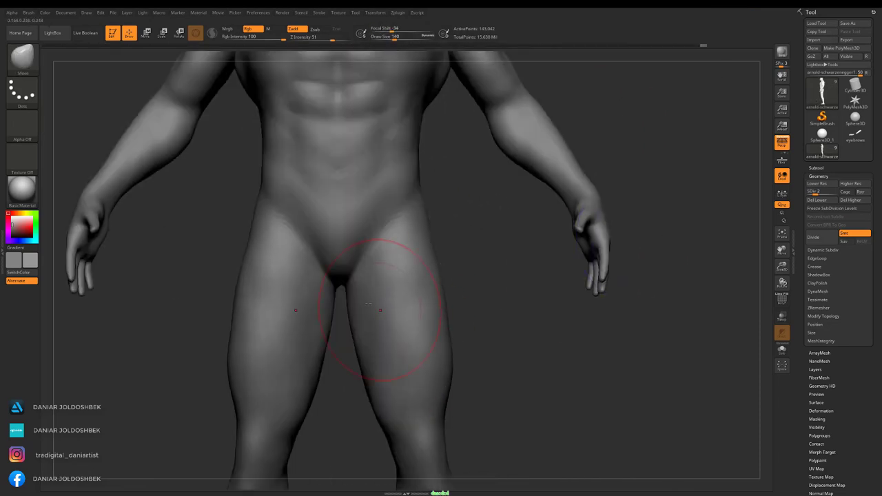
pyautogui.moveTo(408, 405)
pyautogui.mouseDown()
pyautogui.moveTo(457, 273)
pyautogui.moveTo(453, 248)
pyautogui.moveTo(444, 334)
pyautogui.moveTo(640, 246)
pyautogui.moveTo(634, 140)
pyautogui.moveTo(618, 179)
pyautogui.moveTo(483, 206)
pyautogui.moveTo(413, 256)
pyautogui.moveTo(564, 178)
pyautogui.moveTo(539, 196)
pyautogui.mouseUp()
# At the lowest subdivision, carve a spine groove down the back with DamStandard in Zsub.
pyautogui.press('space')
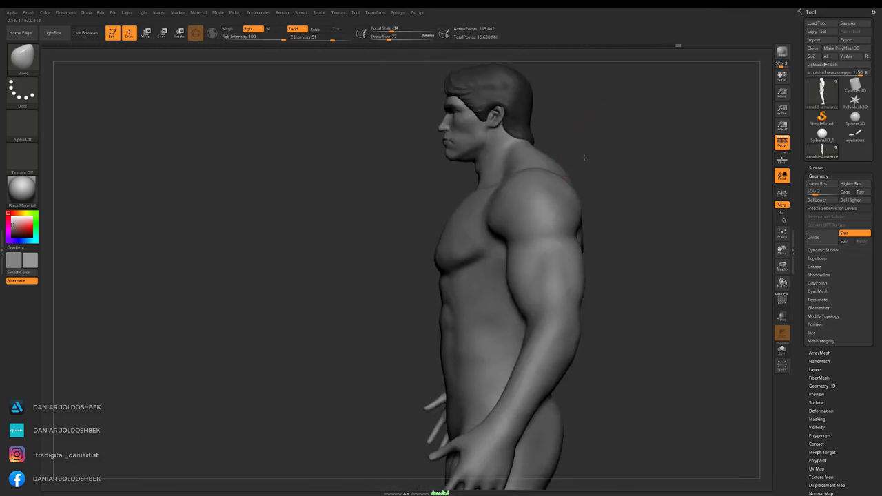
pyautogui.moveTo(663, 149); pyautogui.dragTo(538, 192)
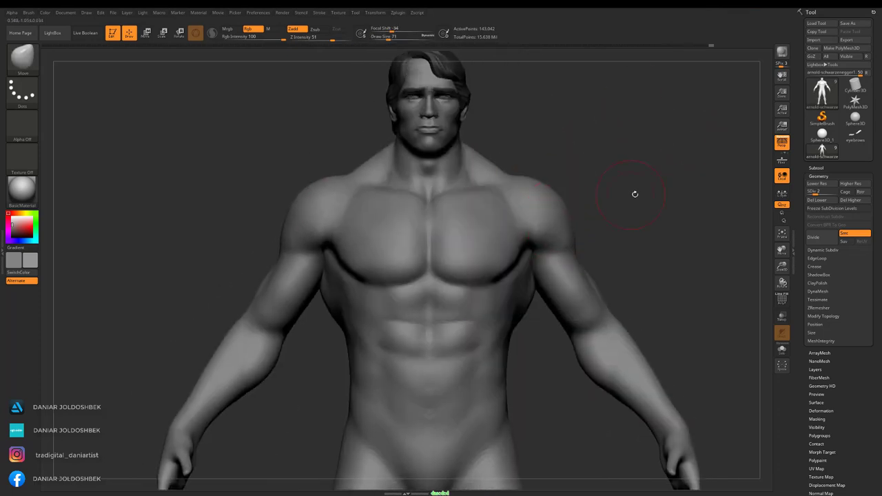
pyautogui.moveTo(634, 193); pyautogui.dragTo(626, 182)
pyautogui.moveTo(645, 150)
pyautogui.mouseDown()
pyautogui.moveTo(561, 173)
pyautogui.moveTo(623, 213)
pyautogui.moveTo(642, 148)
pyautogui.moveTo(361, 322)
pyautogui.mouseUp()
pyautogui.hotkey('shift', 'd')
pyautogui.keyDown('shift'); pyautogui.moveTo(388, 266); pyautogui.dragTo(350, 289); pyautogui.keyUp('shift')
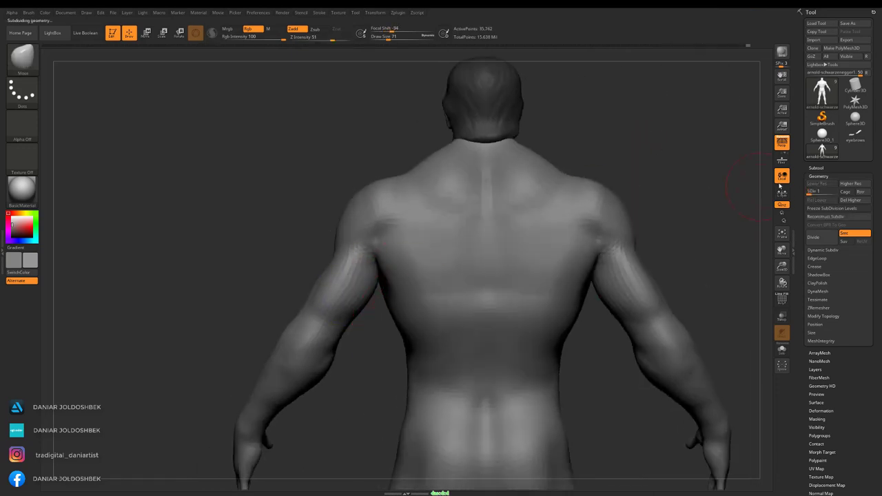
pyautogui.press('b')
pyautogui.press('d')
pyautogui.press('s')
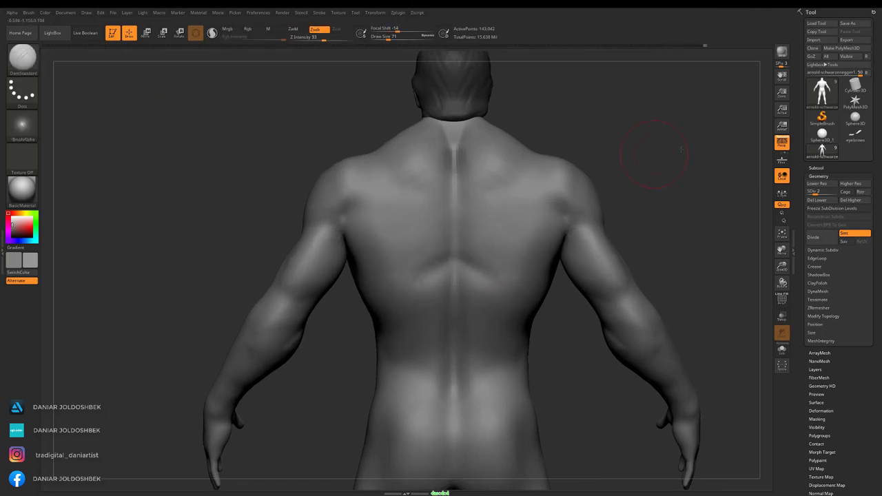
pyautogui.moveTo(681, 149)
pyautogui.keyDown('shift'); pyautogui.mouseDown()
pyautogui.moveTo(573, 128)
pyautogui.moveTo(645, 167)
pyautogui.moveTo(623, 162)
pyautogui.moveTo(530, 226)
pyautogui.mouseUp(); pyautogui.keyUp('shift')
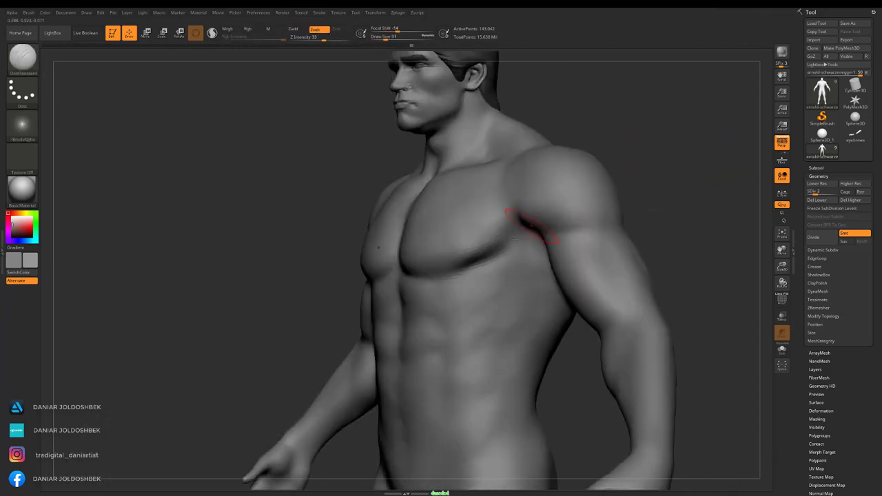
# Reshape the chest, armpit and collarbone with Move from front and three-quarter views.
pyautogui.keyDown('shift'); pyautogui.moveTo(517, 264); pyautogui.dragTo(473, 227); pyautogui.keyUp('shift')
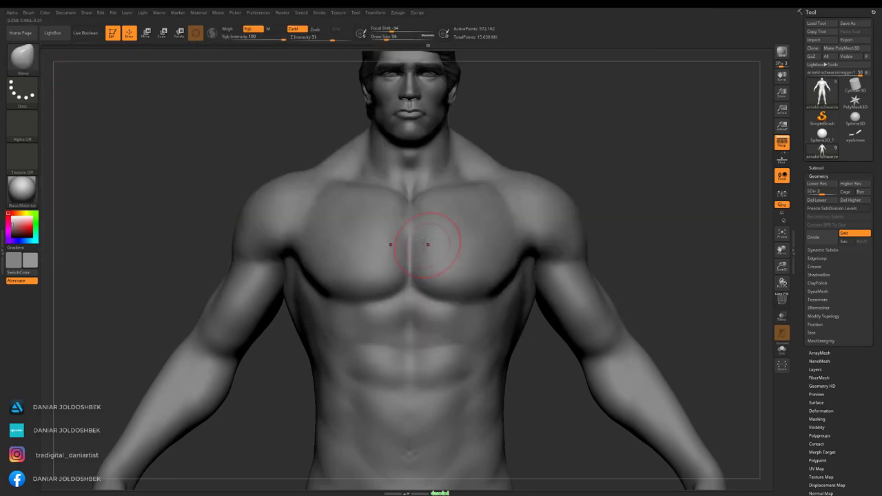
pyautogui.moveTo(613, 172)
pyautogui.mouseDown()
pyautogui.moveTo(366, 236)
pyautogui.moveTo(482, 221)
pyautogui.moveTo(387, 212)
pyautogui.mouseUp()
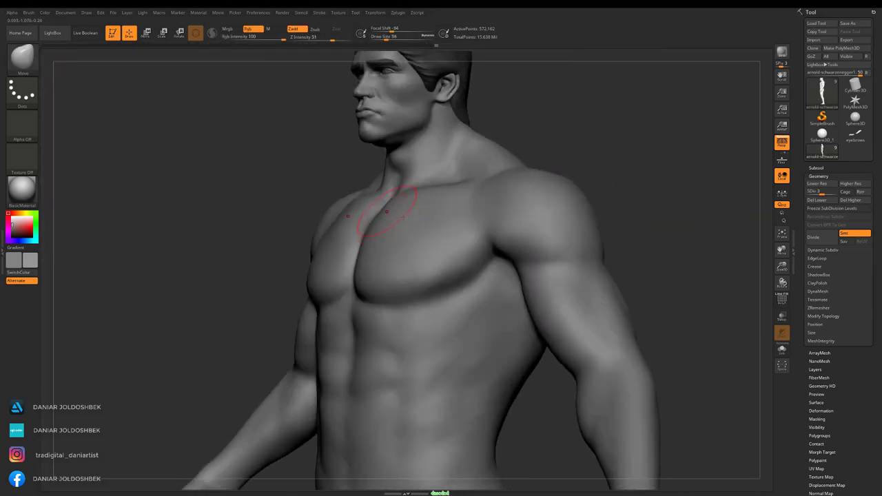
pyautogui.keyDown('shift'); pyautogui.moveTo(369, 254); pyautogui.dragTo(515, 213); pyautogui.keyUp('shift')
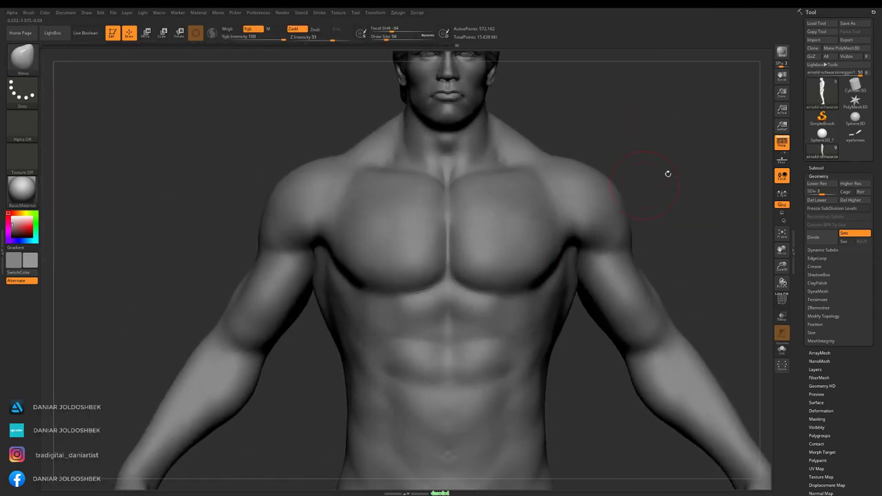
pyautogui.keyDown('alt'); pyautogui.moveTo(667, 173); pyautogui.dragTo(653, 175); pyautogui.keyUp('alt')
pyautogui.keyDown('alt'); pyautogui.moveTo(674, 135); pyautogui.dragTo(649, 254); pyautogui.keyUp('alt')
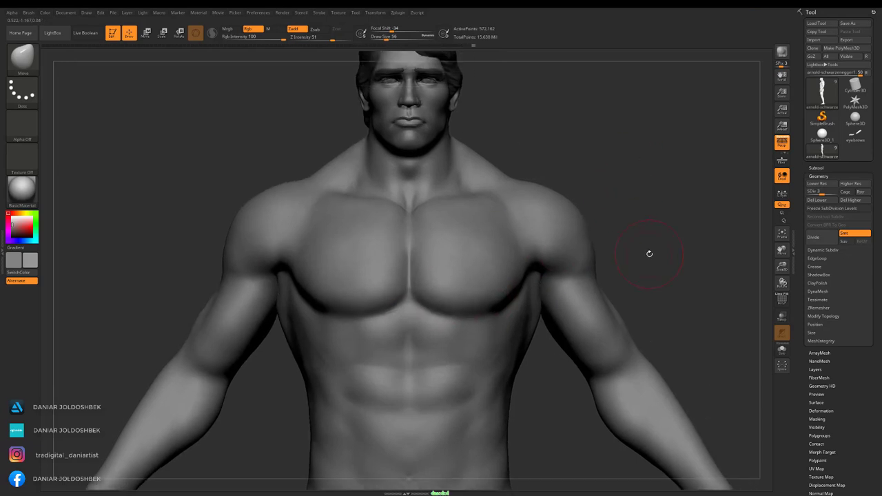
pyautogui.keyDown('alt'); pyautogui.moveTo(550, 94); pyautogui.dragTo(508, 201); pyautogui.keyUp('alt')
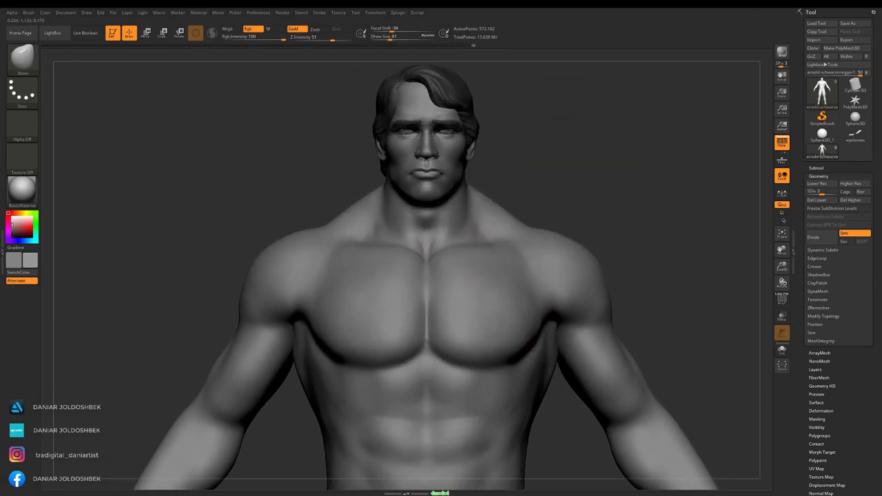
pyautogui.keyDown('alt'); pyautogui.moveTo(508, 234); pyautogui.dragTo(505, 212); pyautogui.keyUp('alt')
pyautogui.moveTo(619, 215)
pyautogui.mouseDown()
pyautogui.moveTo(585, 193)
pyautogui.moveTo(483, 193)
pyautogui.moveTo(499, 183)
pyautogui.moveTo(556, 213)
pyautogui.moveTo(591, 246)
pyautogui.moveTo(582, 207)
pyautogui.moveTo(461, 220)
pyautogui.moveTo(524, 227)
pyautogui.moveTo(482, 227)
pyautogui.moveTo(551, 206)
pyautogui.moveTo(641, 157)
pyautogui.moveTo(524, 234)
pyautogui.moveTo(482, 228)
pyautogui.moveTo(609, 166)
pyautogui.moveTo(524, 242)
pyautogui.mouseUp()
# Lower the subdivision one level, review the chest, arm and torso, and save the project.
pyautogui.hotkey('shift', 'd')
pyautogui.moveTo(722, 196)
pyautogui.mouseDown()
pyautogui.moveTo(499, 279)
pyautogui.moveTo(553, 274)
pyautogui.moveTo(404, 252)
pyautogui.moveTo(629, 128)
pyautogui.mouseUp()
pyautogui.moveTo(577, 157)
pyautogui.mouseDown()
pyautogui.moveTo(595, 219)
pyautogui.moveTo(549, 224)
pyautogui.moveTo(744, 172)
pyautogui.moveTo(691, 138)
pyautogui.moveTo(657, 195)
pyautogui.moveTo(316, 223)
pyautogui.mouseUp()
pyautogui.moveTo(501, 213)
pyautogui.mouseDown()
pyautogui.moveTo(590, 240)
pyautogui.moveTo(588, 185)
pyautogui.mouseUp()
pyautogui.moveTo(525, 259)
pyautogui.mouseDown()
pyautogui.moveTo(620, 192)
pyautogui.moveTo(654, 207)
pyautogui.moveTo(626, 227)
pyautogui.moveTo(530, 192)
pyautogui.mouseUp()
pyautogui.moveTo(529, 301)
pyautogui.keyDown('shift'); pyautogui.mouseDown()
pyautogui.moveTo(574, 268)
pyautogui.moveTo(482, 197)
pyautogui.moveTo(761, 270)
pyautogui.moveTo(623, 177)
pyautogui.moveTo(636, 214)
pyautogui.moveTo(599, 198)
pyautogui.moveTo(491, 315)
pyautogui.moveTo(591, 256)
pyautogui.moveTo(600, 236)
pyautogui.moveTo(540, 288)
pyautogui.mouseUp(); pyautogui.keyUp('shift')
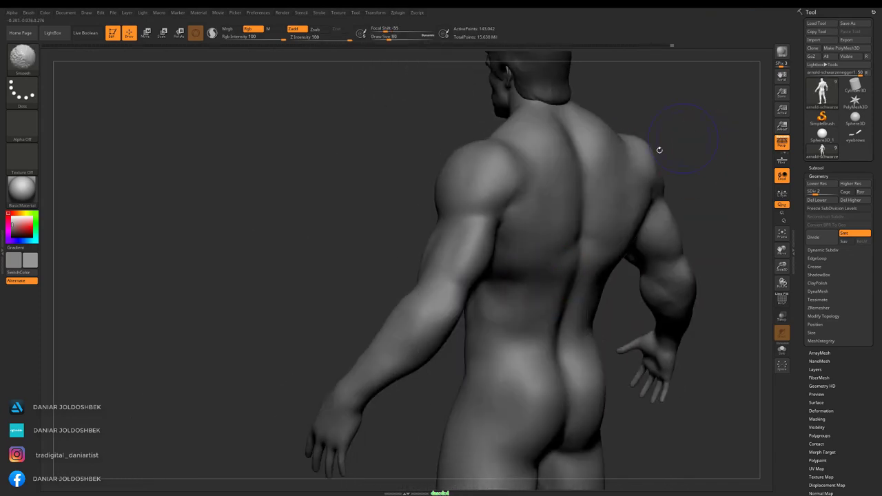
pyautogui.moveTo(659, 149)
pyautogui.keyDown('shift'); pyautogui.mouseDown()
pyautogui.moveTo(607, 186)
pyautogui.moveTo(560, 173)
pyautogui.moveTo(443, 257)
pyautogui.moveTo(516, 256)
pyautogui.moveTo(675, 118)
pyautogui.moveTo(503, 271)
pyautogui.moveTo(517, 207)
pyautogui.mouseUp(); pyautogui.keyUp('shift')
pyautogui.moveTo(530, 240); pyautogui.dragTo(547, 154)
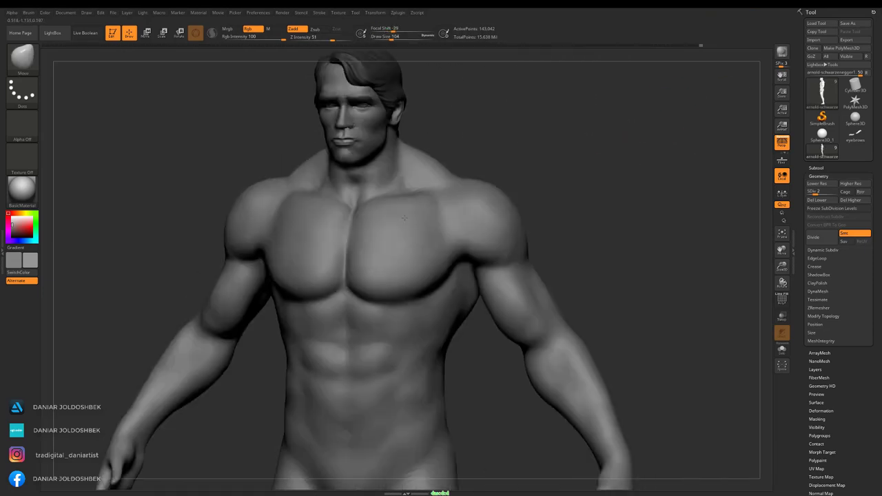
pyautogui.hotkey('ctrl', 's')
pyautogui.press('Return')
# Reduce the brush size for the chest and select DamStandard in Zsub mode.
pyautogui.moveTo(620, 175); pyautogui.dragTo(593, 178)
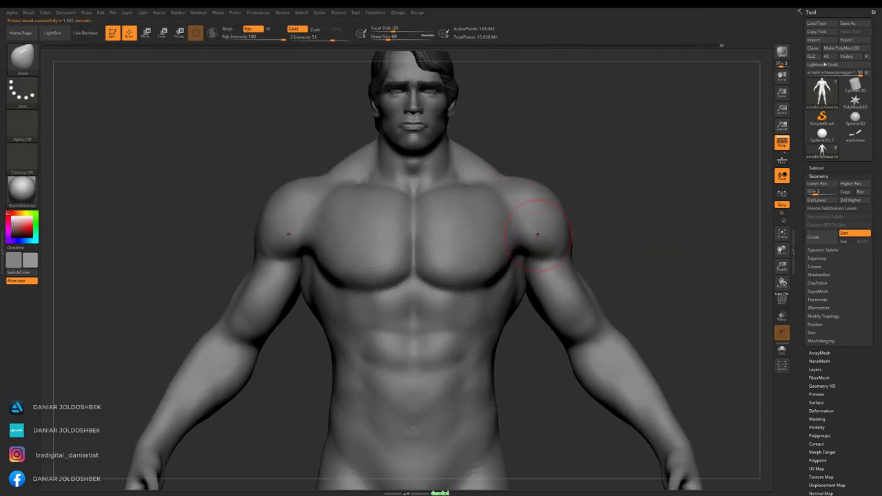
pyautogui.moveTo(606, 172)
pyautogui.mouseDown()
pyautogui.moveTo(590, 103)
pyautogui.moveTo(607, 116)
pyautogui.moveTo(400, 253)
pyautogui.mouseUp()
pyautogui.moveTo(608, 138)
pyautogui.keyDown('alt'); pyautogui.mouseDown()
pyautogui.moveTo(464, 296)
pyautogui.moveTo(464, 236)
pyautogui.moveTo(487, 244)
pyautogui.moveTo(482, 256)
pyautogui.moveTo(524, 238)
pyautogui.moveTo(628, 141)
pyautogui.mouseUp(); pyautogui.keyUp('alt')
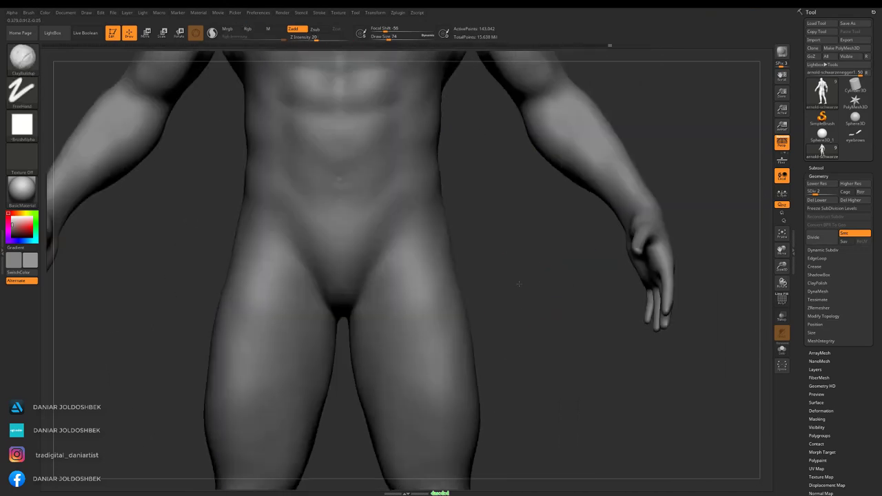
pyautogui.moveTo(519, 283); pyautogui.dragTo(398, 243)
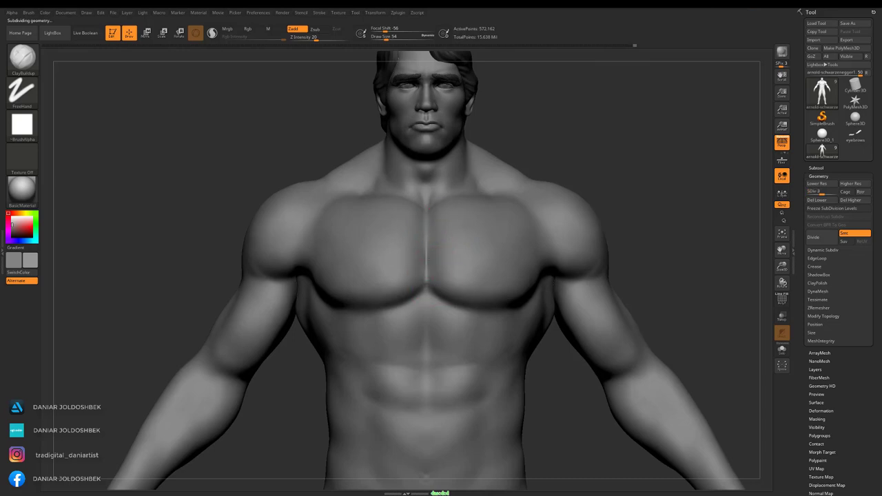
pyautogui.click(22, 58)
pyautogui.press('d')
pyautogui.press('s')
pyautogui.moveTo(689, 344); pyautogui.dragTo(648, 331)
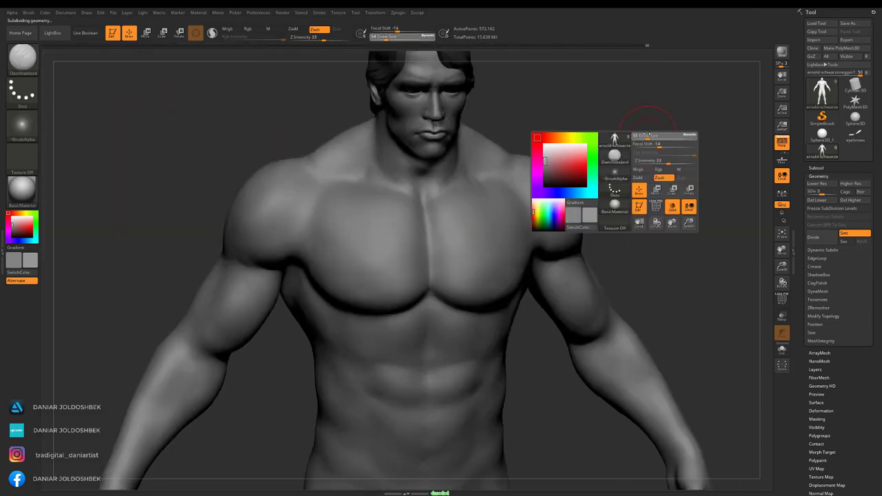
pyautogui.keyDown('shift'); pyautogui.moveTo(508, 190); pyautogui.dragTo(431, 224, button='right'); pyautogui.keyUp('shift')
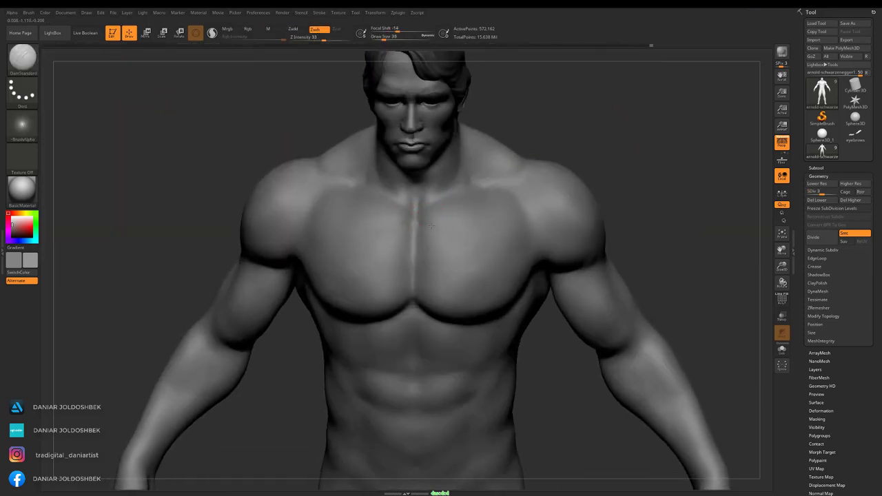
pyautogui.moveTo(473, 244)
pyautogui.mouseDown(button='right')
pyautogui.moveTo(669, 149)
pyautogui.moveTo(599, 150)
pyautogui.moveTo(655, 166)
pyautogui.mouseUp(button='right')
pyautogui.moveTo(475, 268)
pyautogui.keyDown('shift'); pyautogui.mouseDown(button='right')
pyautogui.moveTo(524, 262)
pyautogui.moveTo(473, 243)
pyautogui.moveTo(637, 171)
pyautogui.moveTo(646, 128)
pyautogui.mouseUp(button='right'); pyautogui.keyUp('shift')
# Smooth the pectoral underside, the upper-abs groove, and the lower and vertical ab grooves.
pyautogui.keyDown('shift'); pyautogui.moveTo(453, 234); pyautogui.dragTo(400, 249); pyautogui.keyUp('shift')
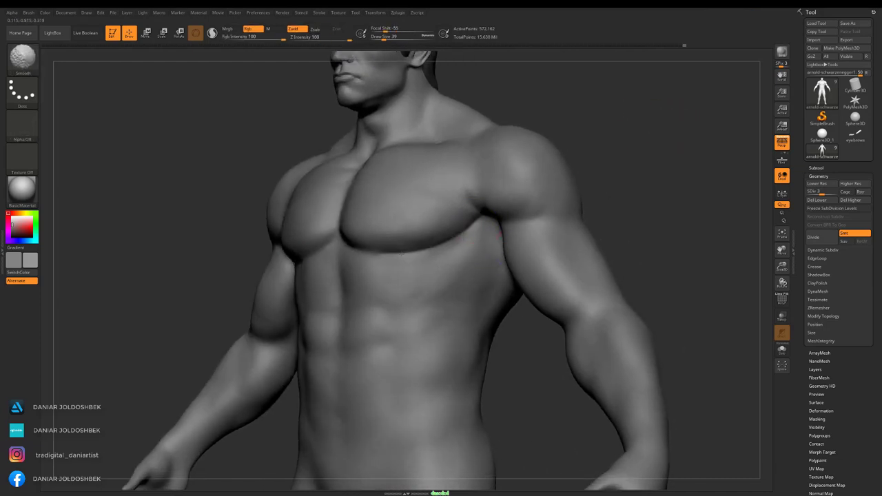
pyautogui.moveTo(606, 149); pyautogui.dragTo(579, 152, button='right')
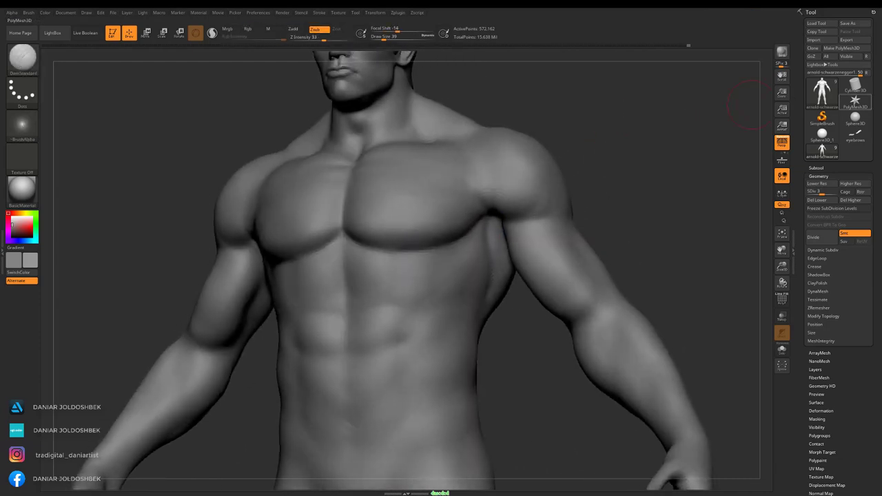
pyautogui.keyDown('shift'); pyautogui.moveTo(482, 275); pyautogui.dragTo(423, 277, button='right'); pyautogui.keyUp('shift')
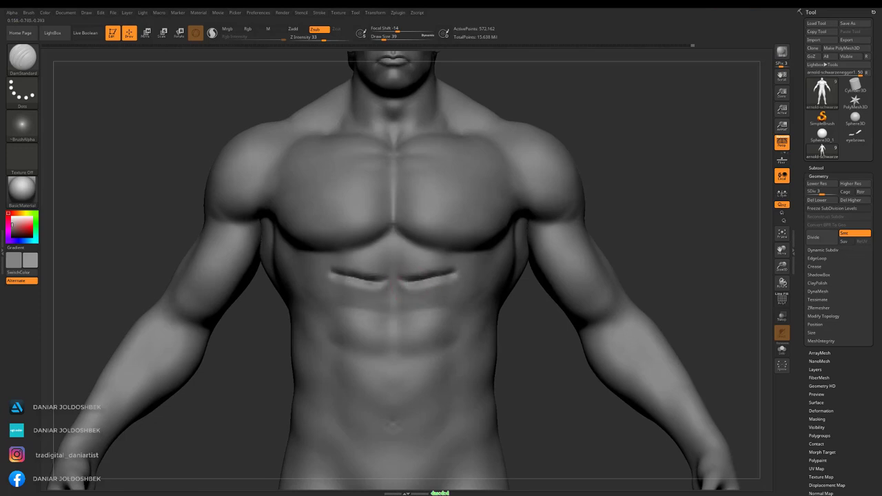
pyautogui.keyDown('shift'); pyautogui.moveTo(330, 276); pyautogui.dragTo(392, 275); pyautogui.keyUp('shift')
pyautogui.keyDown('alt'); pyautogui.moveTo(376, 278); pyautogui.dragTo(381, 255, button='right'); pyautogui.keyUp('alt')
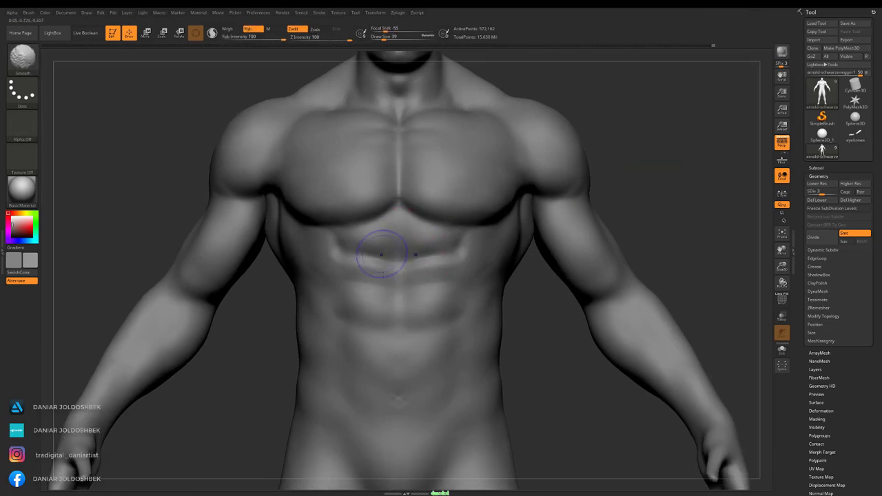
pyautogui.keyDown('shift'); pyautogui.moveTo(344, 296); pyautogui.dragTo(452, 296); pyautogui.keyUp('shift')
pyautogui.moveTo(448, 290); pyautogui.dragTo(508, 274, button='right')
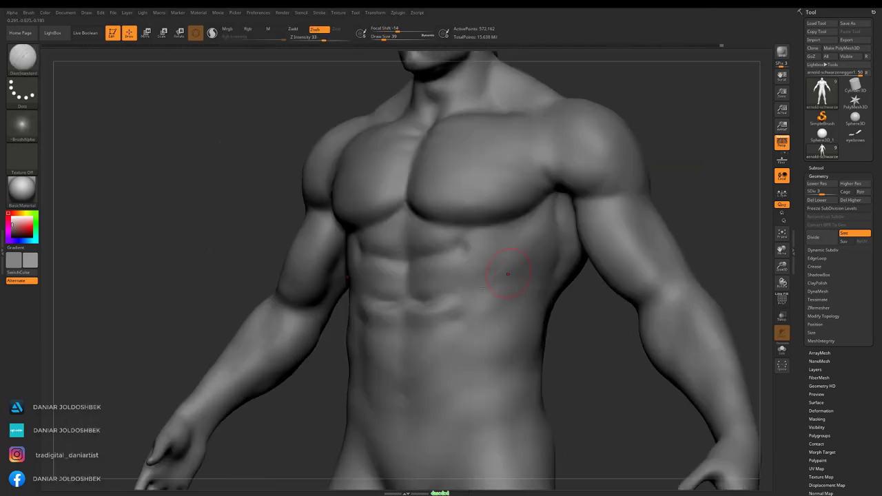
pyautogui.moveTo(474, 335); pyautogui.dragTo(467, 375)
pyautogui.keyDown('shift'); pyautogui.moveTo(467, 296); pyautogui.dragTo(467, 379); pyautogui.keyUp('shift')
pyautogui.moveTo(475, 358)
pyautogui.mouseDown(button='right')
pyautogui.moveTo(506, 277)
pyautogui.moveTo(354, 228)
pyautogui.mouseUp(button='right')
# Build up clay with ClayBuildup across the upper abs and lower pecs.
pyautogui.press('b')
pyautogui.press('c')
pyautogui.press('b')
pyautogui.keyDown('alt'); pyautogui.moveTo(667, 135); pyautogui.dragTo(642, 150, button='right'); pyautogui.keyUp('alt')
pyautogui.moveTo(358, 259); pyautogui.dragTo(468, 251)
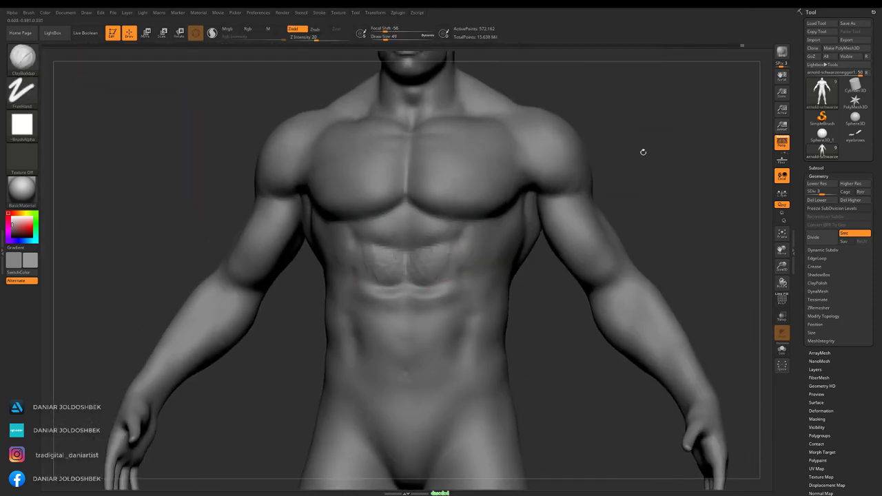
pyautogui.moveTo(354, 224); pyautogui.dragTo(467, 219)
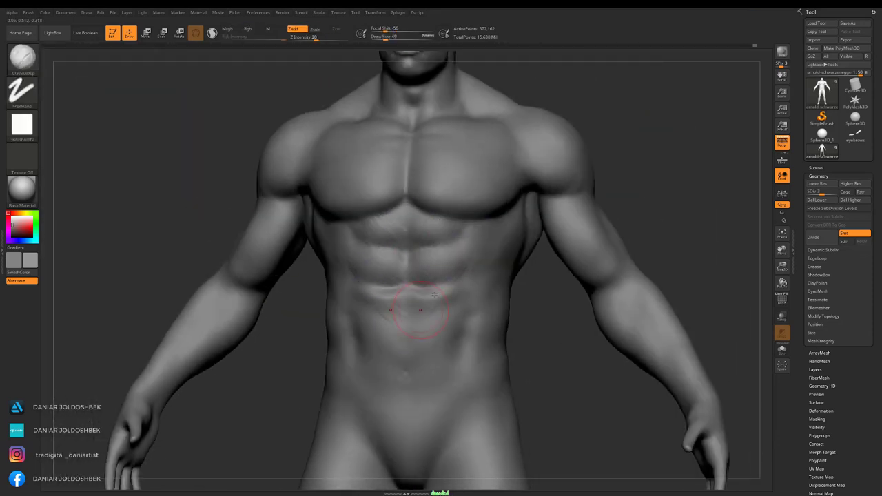
pyautogui.moveTo(420, 309)
pyautogui.mouseDown(button='right')
pyautogui.moveTo(565, 191)
pyautogui.moveTo(610, 168)
pyautogui.mouseUp(button='right')
pyautogui.moveTo(496, 265)
pyautogui.mouseDown(button='right')
pyautogui.moveTo(634, 177)
pyautogui.moveTo(588, 158)
pyautogui.moveTo(335, 262)
pyautogui.moveTo(496, 230)
pyautogui.moveTo(588, 180)
pyautogui.moveTo(501, 214)
pyautogui.moveTo(571, 250)
pyautogui.moveTo(535, 181)
pyautogui.moveTo(521, 187)
pyautogui.moveTo(510, 226)
pyautogui.moveTo(695, 170)
pyautogui.moveTo(722, 262)
pyautogui.moveTo(596, 208)
pyautogui.mouseUp(button='right')
pyautogui.moveTo(497, 313); pyautogui.dragTo(456, 277, button='right')
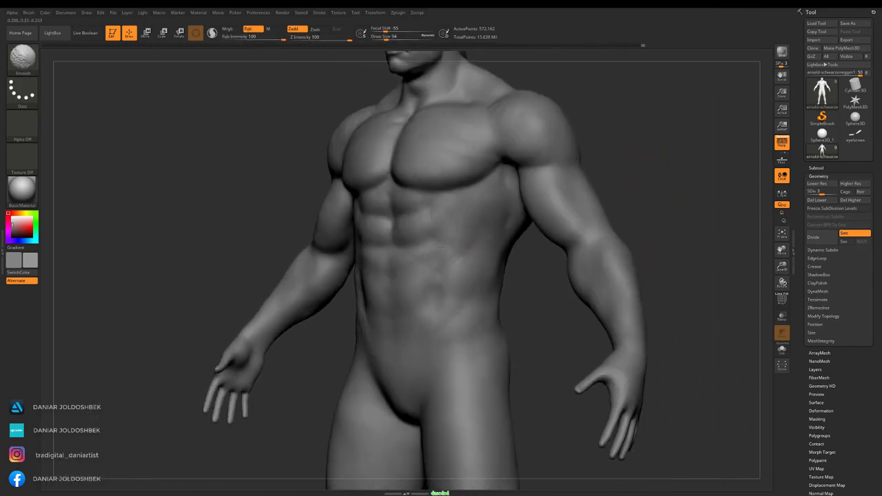
# Carve sharp leg and groin creases with DamStandard in Zsub at brush size 59.
pyautogui.moveTo(441, 248); pyautogui.dragTo(443, 157, button='right')
pyautogui.press('b')
pyautogui.press('d')
pyautogui.press('s')
pyautogui.keyDown('alt'); pyautogui.moveTo(445, 209); pyautogui.dragTo(444, 200, button='right'); pyautogui.keyUp('alt')
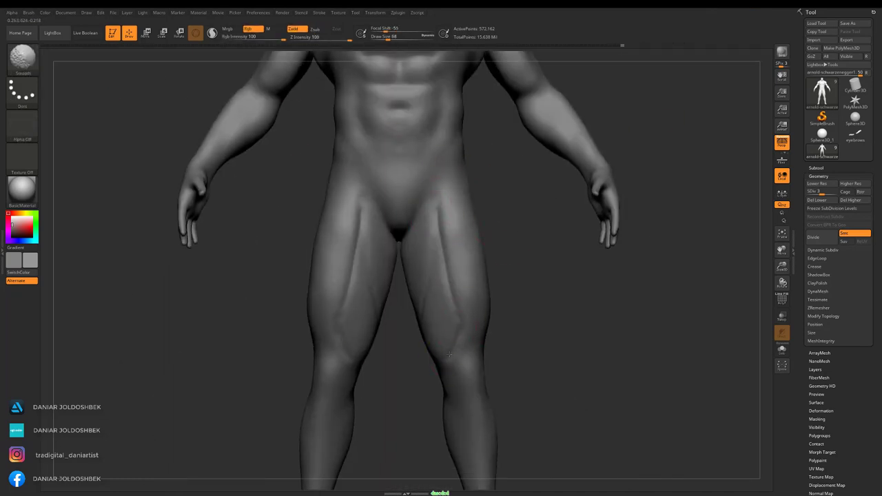
pyautogui.hotkey('ctrl', 'z')
pyautogui.press('space')
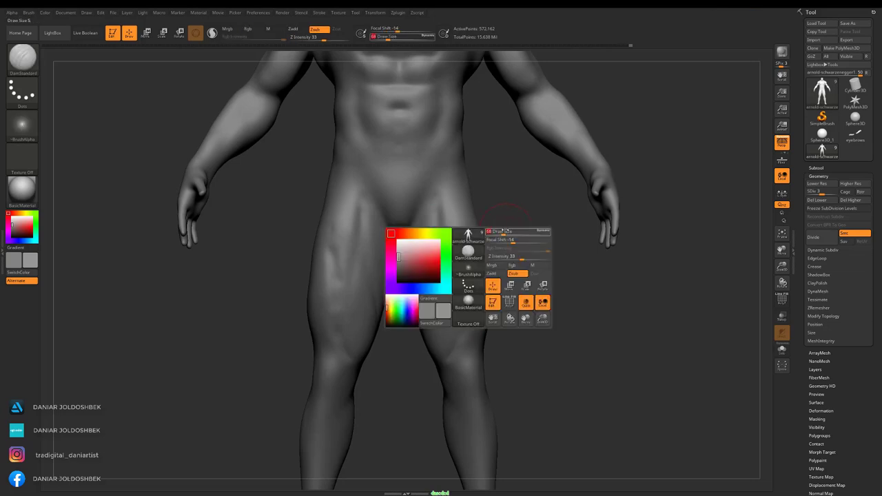
pyautogui.keyDown('shift'); pyautogui.moveTo(443, 348); pyautogui.dragTo(485, 202, button='right'); pyautogui.keyUp('shift')
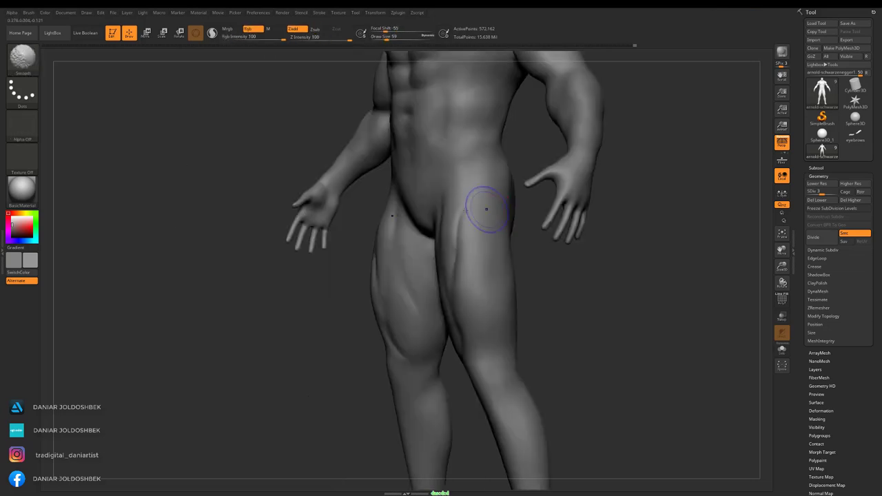
pyautogui.moveTo(326, 194)
pyautogui.keyDown('alt'); pyautogui.mouseDown(button='right')
pyautogui.moveTo(324, 184)
pyautogui.moveTo(358, 255)
pyautogui.moveTo(419, 219)
pyautogui.mouseUp(button='right'); pyautogui.keyUp('alt')
# Build up the calf and thigh muscles with ClayBuildup from side, back and low views.
pyautogui.press('b')
pyautogui.press('c')
pyautogui.press('b')
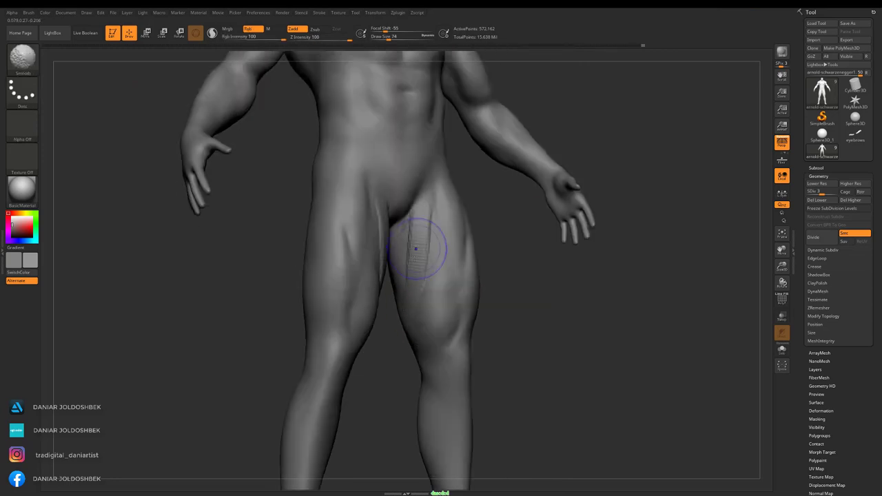
pyautogui.moveTo(423, 250)
pyautogui.mouseDown(button='right')
pyautogui.moveTo(456, 202)
pyautogui.moveTo(446, 225)
pyautogui.mouseUp(button='right')
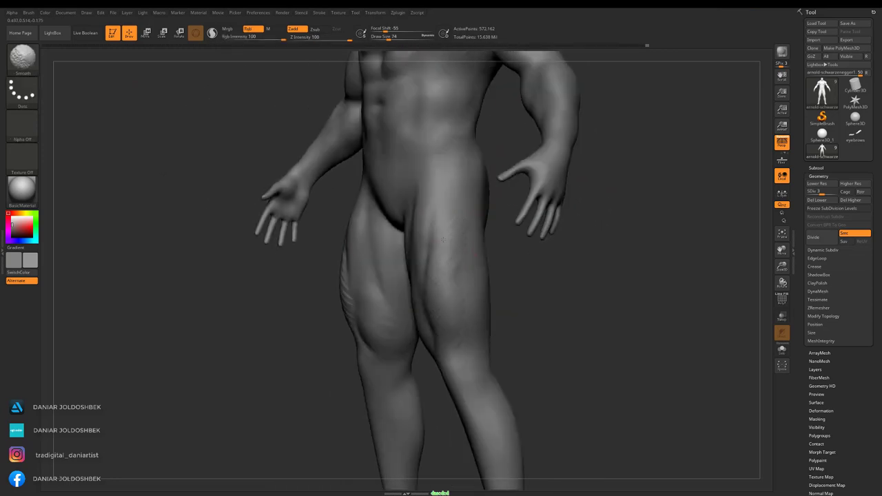
pyautogui.moveTo(597, 272)
pyautogui.mouseDown(button='right')
pyautogui.moveTo(496, 262)
pyautogui.moveTo(436, 240)
pyautogui.mouseUp(button='right')
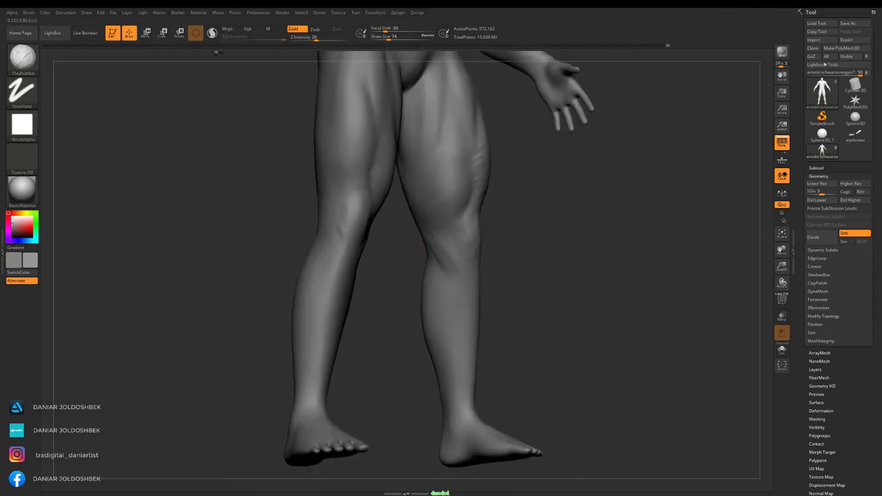
pyautogui.moveTo(427, 281); pyautogui.dragTo(581, 236, button='right')
pyautogui.keyDown('shift'); pyautogui.moveTo(413, 289); pyautogui.dragTo(430, 337); pyautogui.keyUp('shift')
pyautogui.moveTo(431, 337)
pyautogui.mouseDown(button='right')
pyautogui.moveTo(482, 290)
pyautogui.moveTo(412, 276)
pyautogui.mouseUp(button='right')
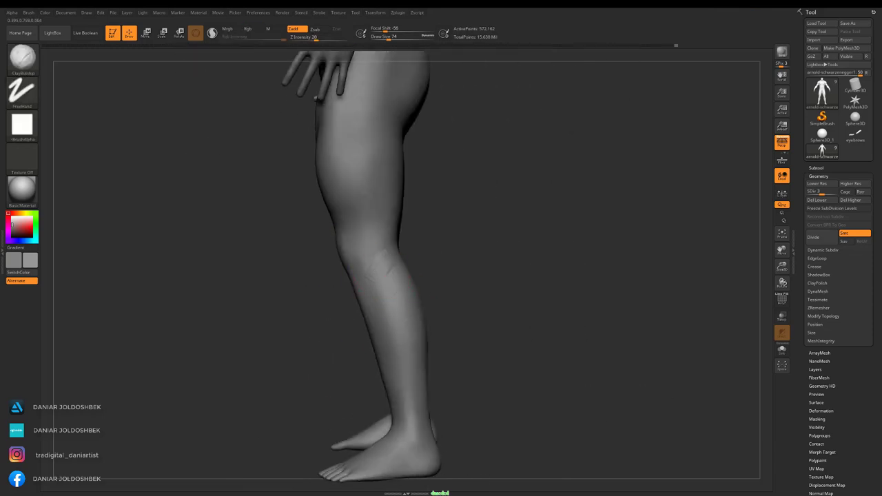
pyautogui.keyDown('shift'); pyautogui.moveTo(379, 276); pyautogui.dragTo(403, 310); pyautogui.keyUp('shift')
pyautogui.moveTo(411, 276)
pyautogui.mouseDown(button='right')
pyautogui.moveTo(482, 262)
pyautogui.moveTo(514, 230)
pyautogui.moveTo(460, 218)
pyautogui.moveTo(490, 248)
pyautogui.mouseUp(button='right')
pyautogui.moveTo(475, 279)
pyautogui.mouseDown(button='right')
pyautogui.moveTo(317, 330)
pyautogui.moveTo(522, 274)
pyautogui.moveTo(473, 227)
pyautogui.moveTo(532, 350)
pyautogui.mouseUp(button='right')
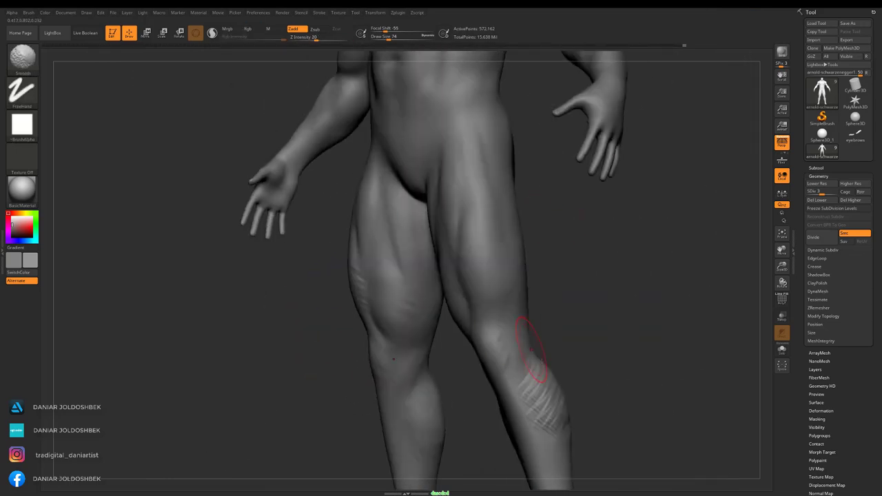
pyautogui.moveTo(559, 259)
pyautogui.keyDown('shift'); pyautogui.mouseDown(button='right')
pyautogui.moveTo(468, 206)
pyautogui.moveTo(486, 216)
pyautogui.moveTo(435, 263)
pyautogui.mouseUp(button='right'); pyautogui.keyUp('shift')
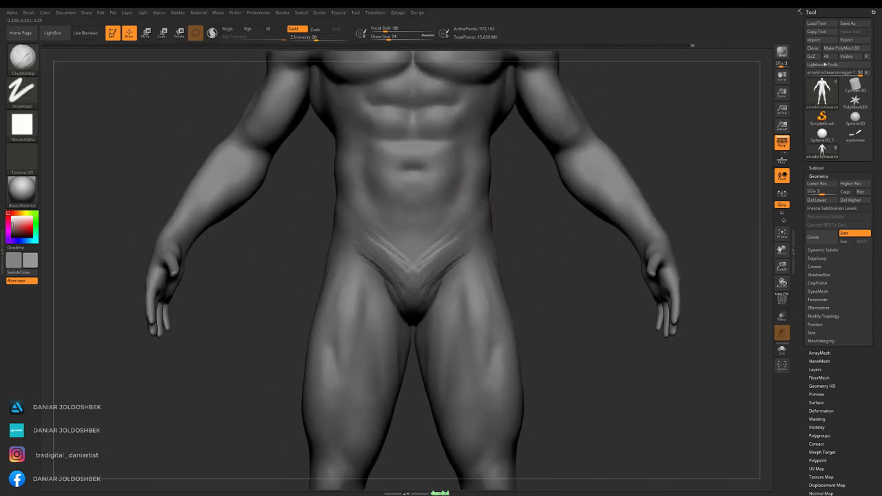
pyautogui.moveTo(448, 223)
pyautogui.mouseDown(button='right')
pyautogui.moveTo(428, 267)
pyautogui.moveTo(539, 217)
pyautogui.moveTo(448, 339)
pyautogui.moveTo(518, 240)
pyautogui.moveTo(460, 282)
pyautogui.mouseUp(button='right')
# Smooth the stroke marks on the lower abdomen and frame the full body.
pyautogui.keyDown('shift'); pyautogui.moveTo(534, 246); pyautogui.dragTo(423, 304, button='right'); pyautogui.keyUp('shift')
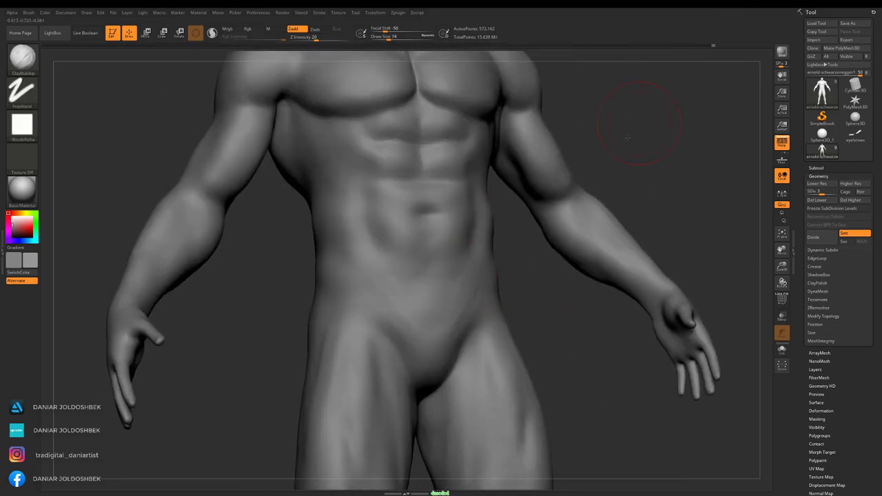
pyautogui.moveTo(626, 138); pyautogui.dragTo(432, 275, button='right')
pyautogui.press('space')
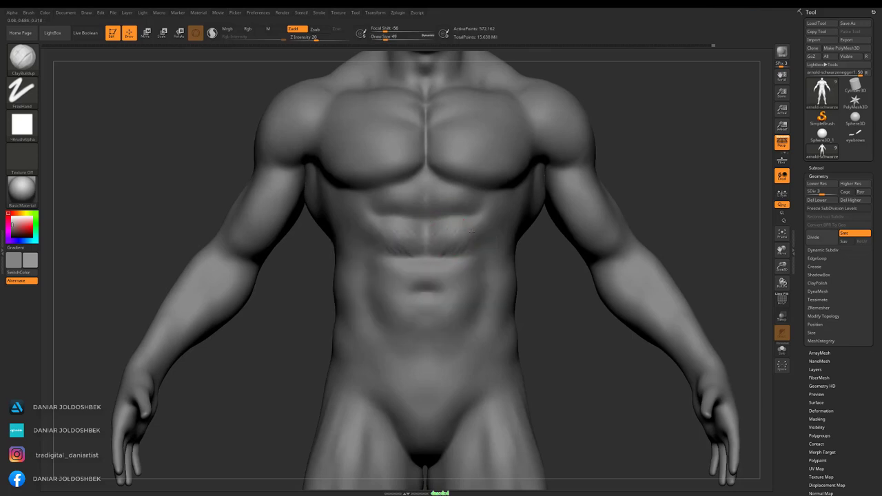
pyautogui.keyDown('shift'); pyautogui.moveTo(466, 317); pyautogui.dragTo(468, 339); pyautogui.keyUp('shift')
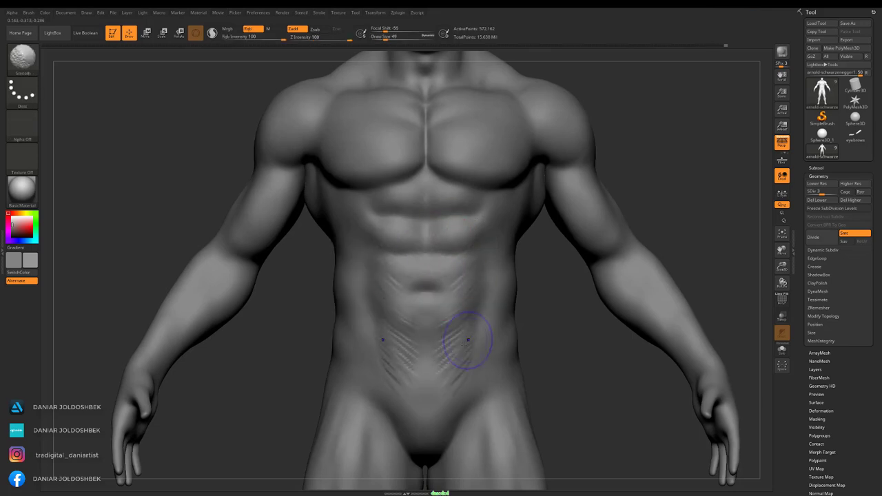
pyautogui.keyDown('ctrl'); pyautogui.moveTo(449, 340); pyautogui.dragTo(455, 262, button='right'); pyautogui.keyUp('ctrl')
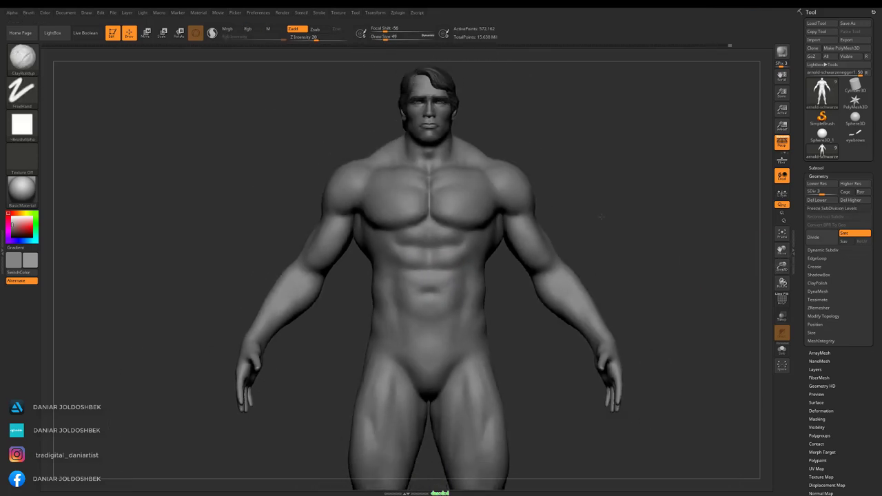
# Fit the whole model in view and save the project.
pyautogui.click(781, 234)
pyautogui.hotkey('ctrl', 's')
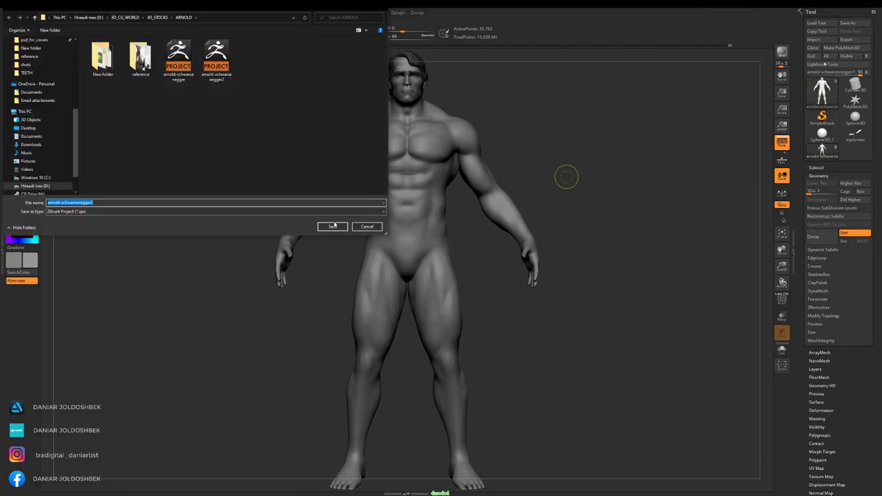
pyautogui.press('Return')
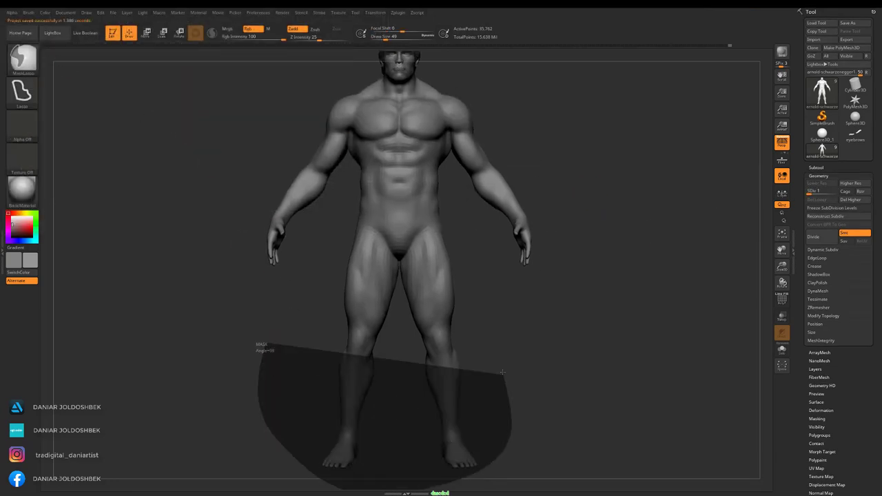
# Mask the hips and legs, invert it, move the upper body with Transpose, then clear the mask.
pyautogui.keyDown('ctrl'); pyautogui.moveTo(522, 374); pyautogui.dragTo(256, 354); pyautogui.keyUp('ctrl')
pyautogui.keyDown('ctrl'); pyautogui.click(469, 237); pyautogui.keyUp('ctrl')
pyautogui.press('w')
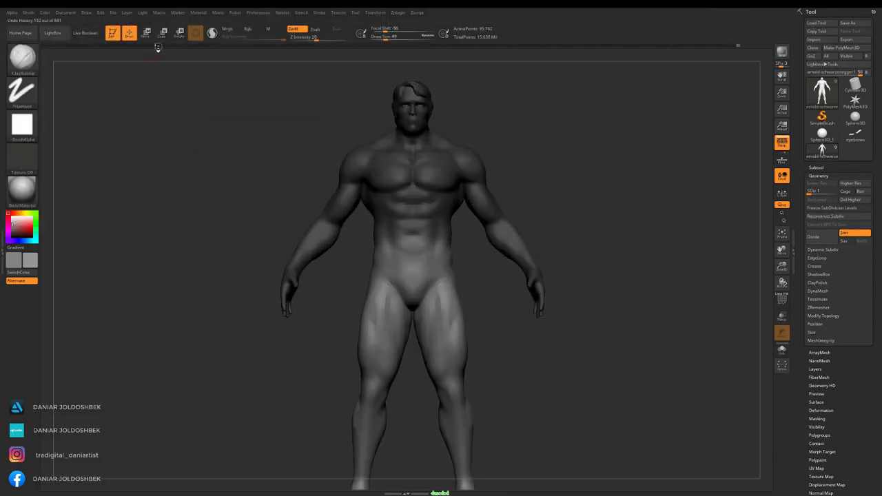
pyautogui.moveTo(413, 365); pyautogui.dragTo(412, 267)
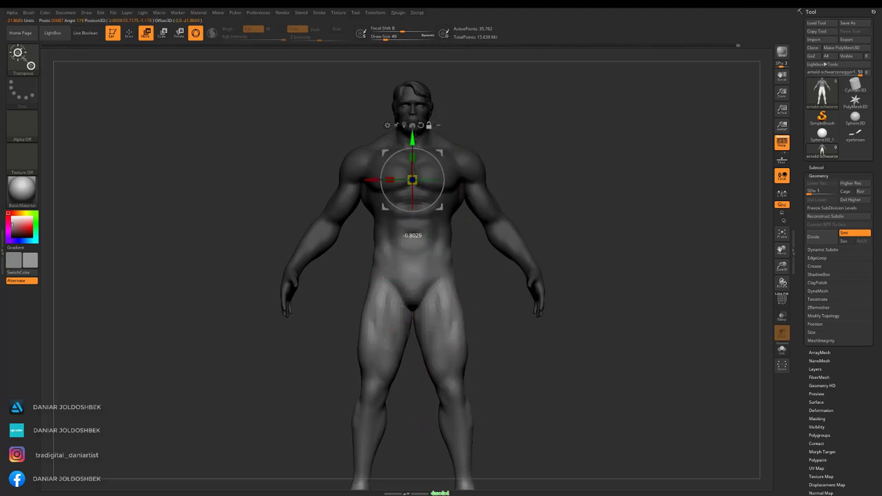
pyautogui.press('q')
pyautogui.keyDown('ctrl'); pyautogui.click(590, 191); pyautogui.keyUp('ctrl')
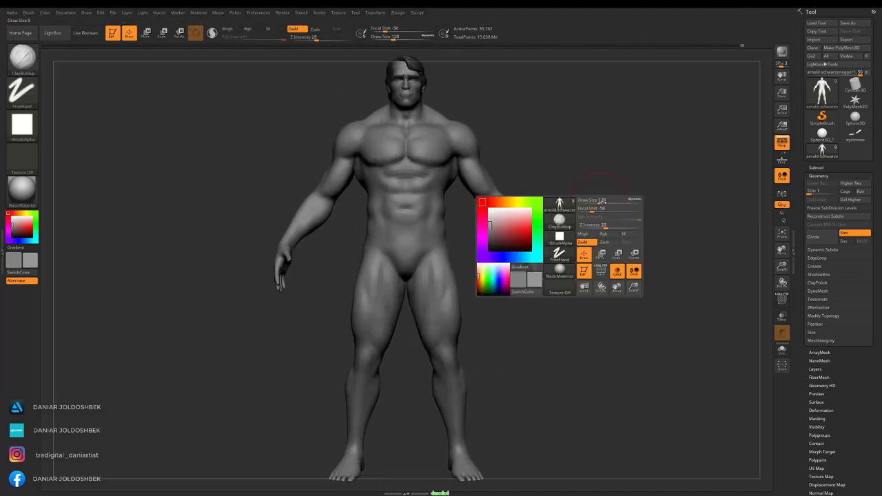
# Select the Move brush and check the figure from all sides.
pyautogui.press('b')
pyautogui.press('m')
pyautogui.press('v')
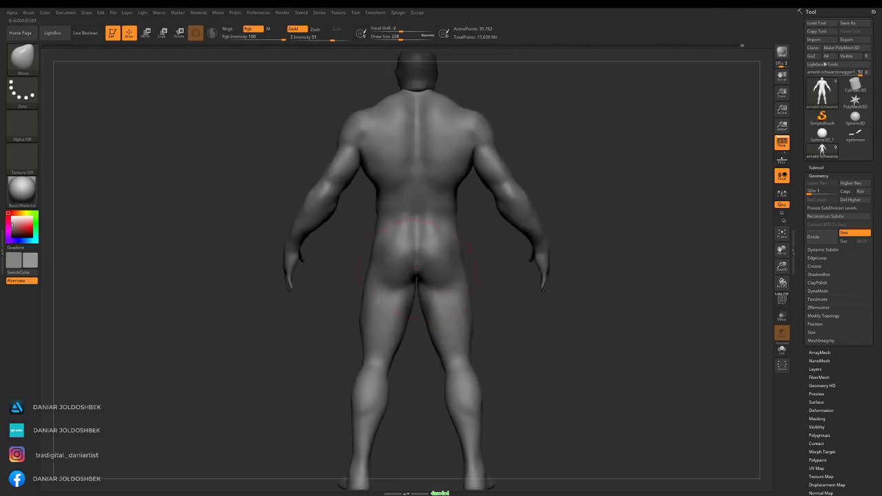
pyautogui.moveTo(410, 261); pyautogui.dragTo(564, 146, button='right')
pyautogui.moveTo(514, 193)
pyautogui.mouseDown(button='right')
pyautogui.moveTo(469, 256)
pyautogui.moveTo(473, 245)
pyautogui.moveTo(475, 308)
pyautogui.moveTo(522, 290)
pyautogui.moveTo(573, 207)
pyautogui.mouseUp(button='right')
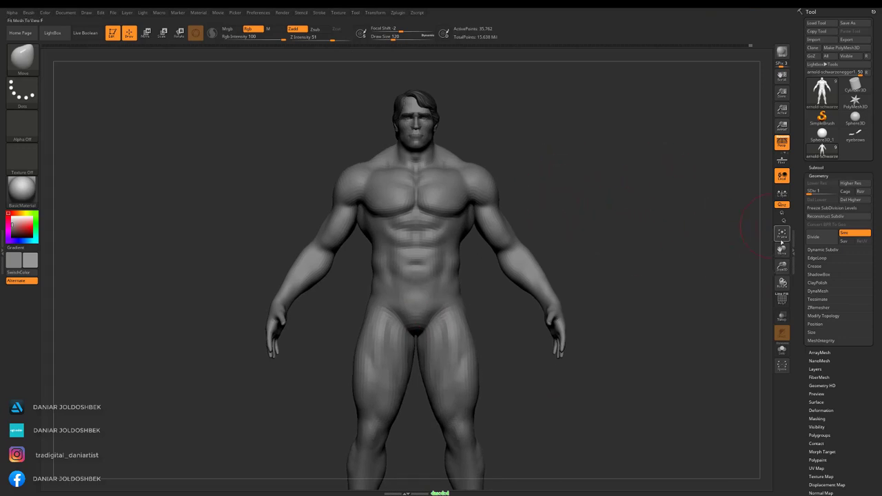
pyautogui.moveTo(782, 241)
pyautogui.keyDown('alt'); pyautogui.mouseDown(button='right')
pyautogui.moveTo(760, 260)
pyautogui.moveTo(508, 181)
pyautogui.moveTo(524, 207)
pyautogui.moveTo(482, 228)
pyautogui.moveTo(510, 245)
pyautogui.moveTo(522, 292)
pyautogui.moveTo(571, 239)
pyautogui.moveTo(576, 252)
pyautogui.moveTo(494, 244)
pyautogui.moveTo(494, 232)
pyautogui.mouseUp(button='right'); pyautogui.keyUp('alt')
pyautogui.press('space')
# Subdivide the mesh one level higher to 143,042 points and save the project.
pyautogui.hotkey('ctrl', 'd')
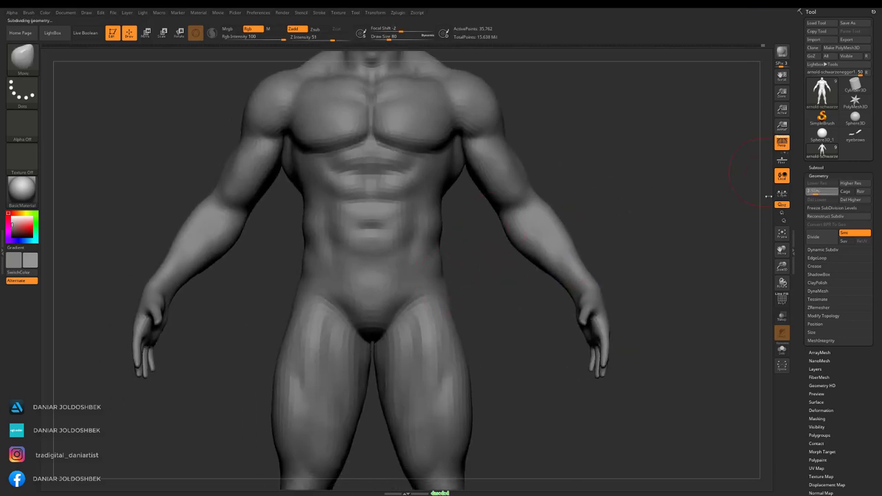
pyautogui.hotkey('ctrl', 's')
pyautogui.moveTo(481, 286)
pyautogui.keyDown('alt'); pyautogui.mouseDown(button='right')
pyautogui.moveTo(482, 275)
pyautogui.moveTo(453, 265)
pyautogui.mouseUp(button='right'); pyautogui.keyUp('alt')
pyautogui.press('Return')
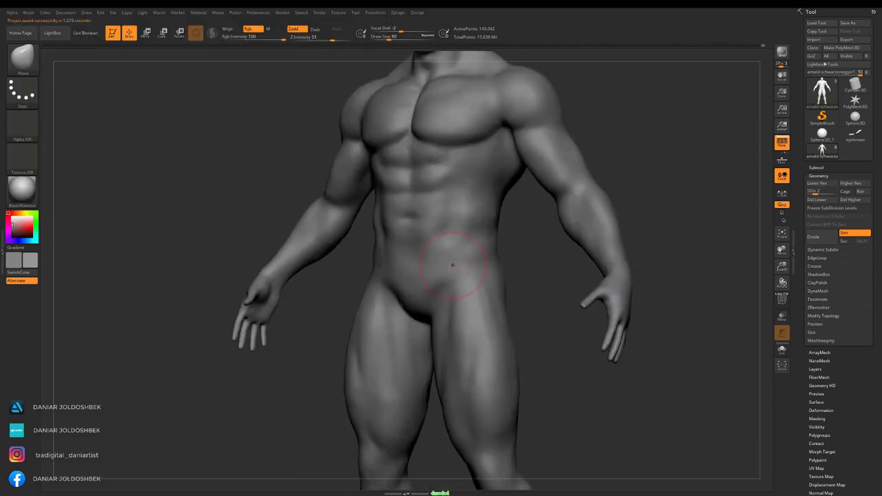
# Push the buttocks, legs and chest into revised shapes from back, side and front views.
pyautogui.moveTo(682, 140)
pyautogui.mouseDown(button='right')
pyautogui.moveTo(536, 221)
pyautogui.moveTo(453, 236)
pyautogui.moveTo(579, 187)
pyautogui.moveTo(364, 206)
pyautogui.moveTo(390, 223)
pyautogui.mouseUp(button='right')
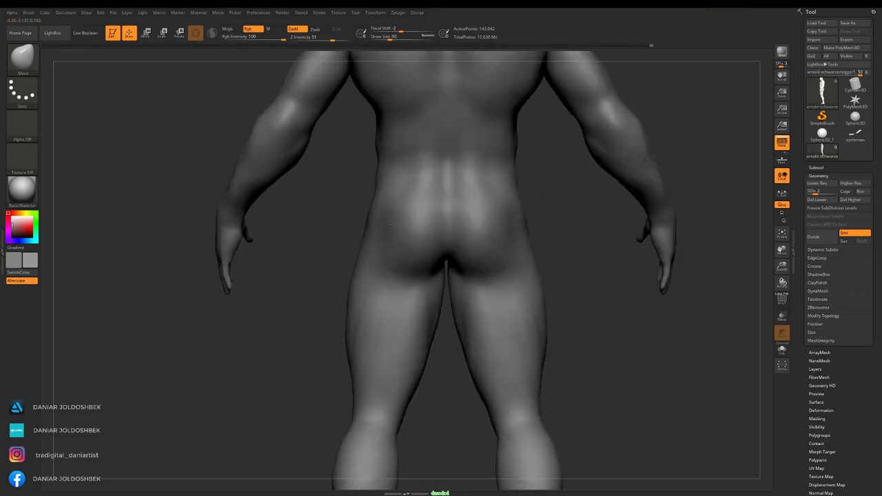
pyautogui.moveTo(499, 259)
pyautogui.mouseDown(button='right')
pyautogui.moveTo(455, 200)
pyautogui.moveTo(453, 175)
pyautogui.mouseUp(button='right')
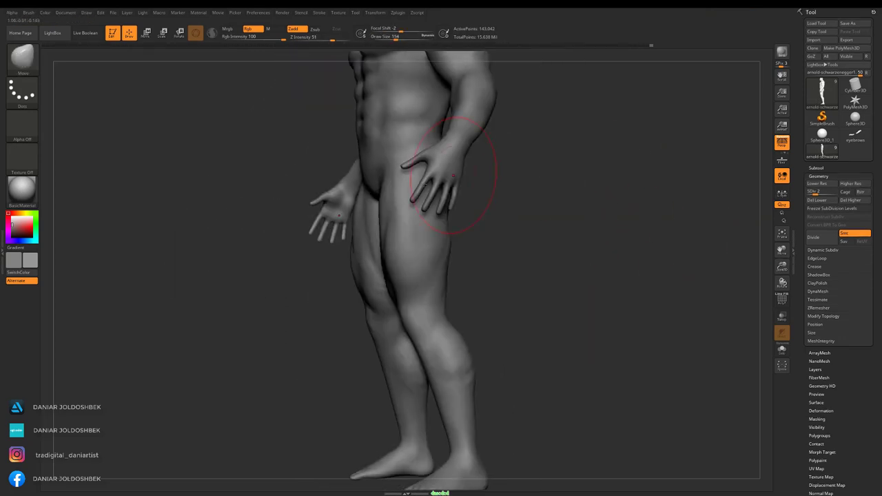
pyautogui.moveTo(389, 240); pyautogui.dragTo(447, 252, button='right')
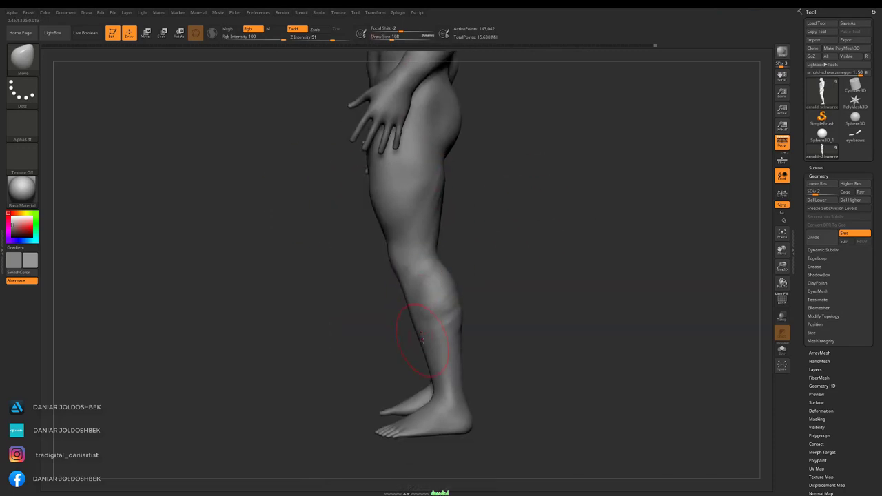
pyautogui.moveTo(422, 336); pyautogui.dragTo(460, 296, button='right')
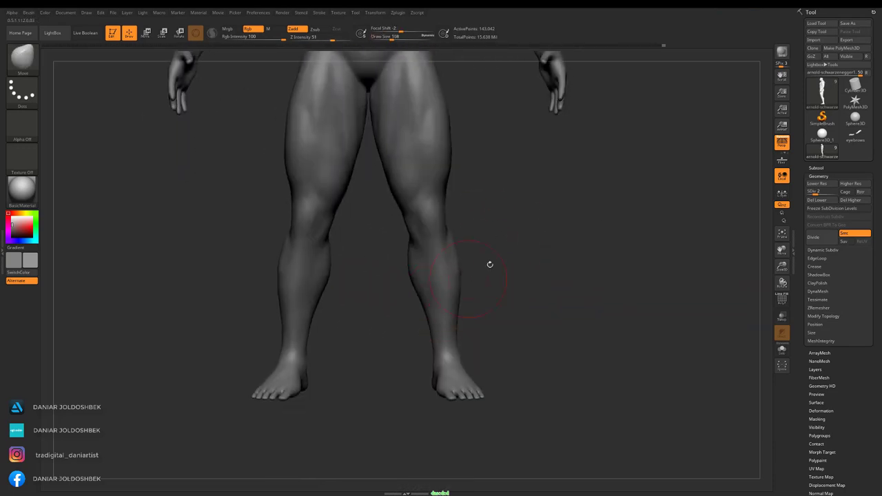
pyautogui.moveTo(489, 264)
pyautogui.keyDown('alt'); pyautogui.mouseDown(button='right')
pyautogui.moveTo(500, 211)
pyautogui.moveTo(486, 250)
pyautogui.mouseUp(button='right'); pyautogui.keyUp('alt')
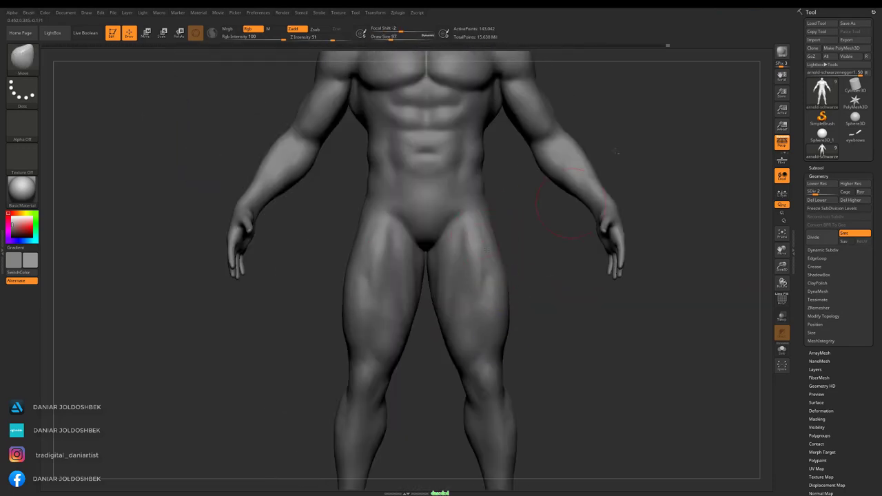
pyautogui.moveTo(569, 203)
pyautogui.keyDown('ctrl'); pyautogui.mouseDown(button='right')
pyautogui.moveTo(611, 177)
pyautogui.moveTo(460, 126)
pyautogui.moveTo(485, 143)
pyautogui.mouseUp(button='right'); pyautogui.keyUp('ctrl')
pyautogui.moveTo(465, 210)
pyautogui.keyDown('alt'); pyautogui.mouseDown(button='right')
pyautogui.moveTo(465, 257)
pyautogui.moveTo(645, 230)
pyautogui.moveTo(521, 171)
pyautogui.mouseUp(button='right'); pyautogui.keyUp('alt')
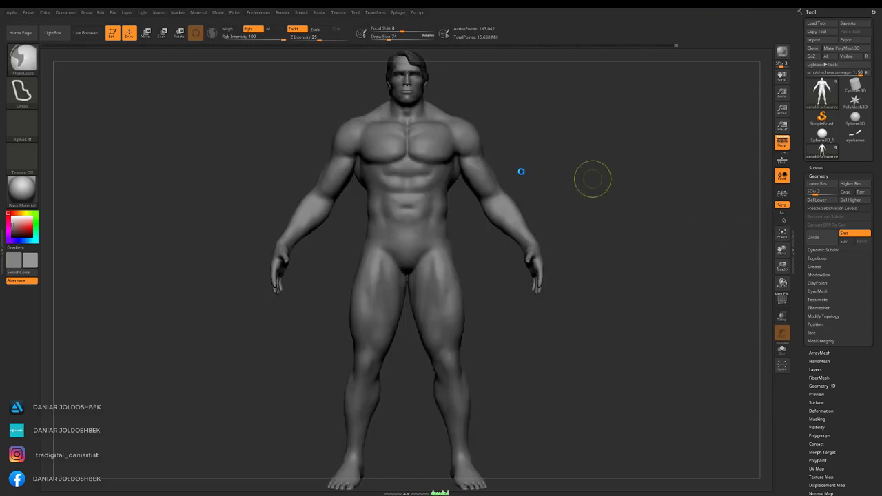
# Save the project over the existing file, confirming Replace, and save once more.
pyautogui.hotkey('ctrl', 's')
pyautogui.press('Return')
pyautogui.click(467, 247)
pyautogui.moveTo(483, 241)
pyautogui.keyDown('ctrl'); pyautogui.mouseDown(button='right')
pyautogui.moveTo(694, 164)
pyautogui.moveTo(641, 220)
pyautogui.moveTo(594, 185)
pyautogui.mouseUp(button='right'); pyautogui.keyUp('ctrl')
pyautogui.hotkey('ctrl', 's')
pyautogui.click(332, 226)
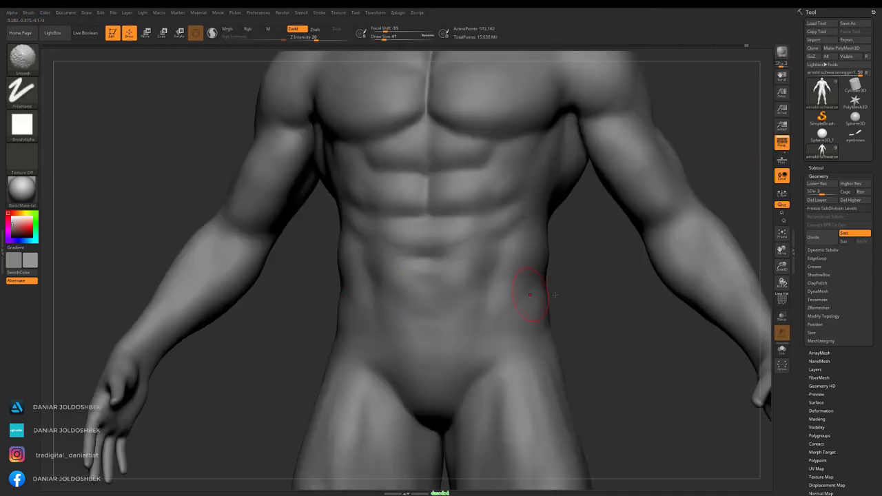
# Refine the chest and shoulder muscles from several angles, then save again.
pyautogui.moveTo(527, 296)
pyautogui.mouseDown(button='right')
pyautogui.moveTo(512, 296)
pyautogui.moveTo(652, 173)
pyautogui.moveTo(545, 281)
pyautogui.mouseUp(button='right')
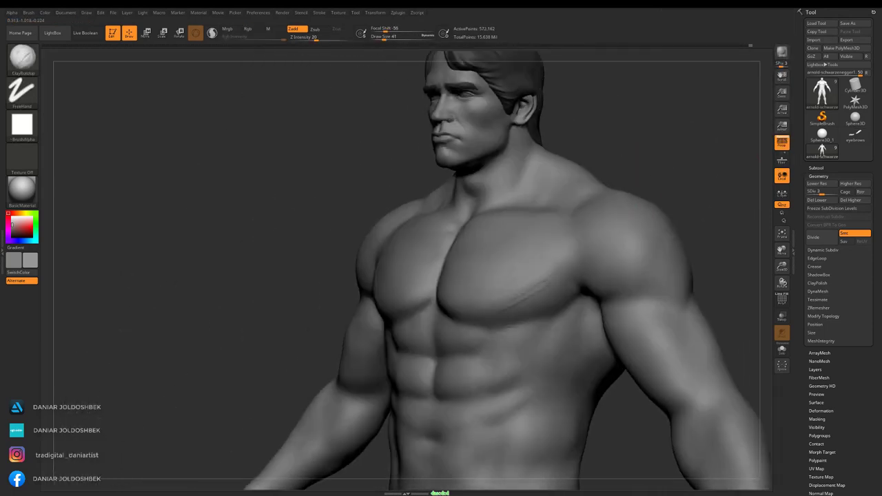
pyautogui.moveTo(494, 301)
pyautogui.mouseDown(button='right')
pyautogui.moveTo(548, 255)
pyautogui.moveTo(540, 266)
pyautogui.moveTo(482, 276)
pyautogui.moveTo(551, 279)
pyautogui.moveTo(547, 289)
pyautogui.moveTo(600, 241)
pyautogui.mouseUp(button='right')
pyautogui.moveTo(516, 256)
pyautogui.keyDown('shift'); pyautogui.mouseDown(button='right')
pyautogui.moveTo(628, 181)
pyautogui.moveTo(522, 263)
pyautogui.mouseUp(button='right'); pyautogui.keyUp('shift')
pyautogui.moveTo(508, 301); pyautogui.dragTo(431, 323, button='right')
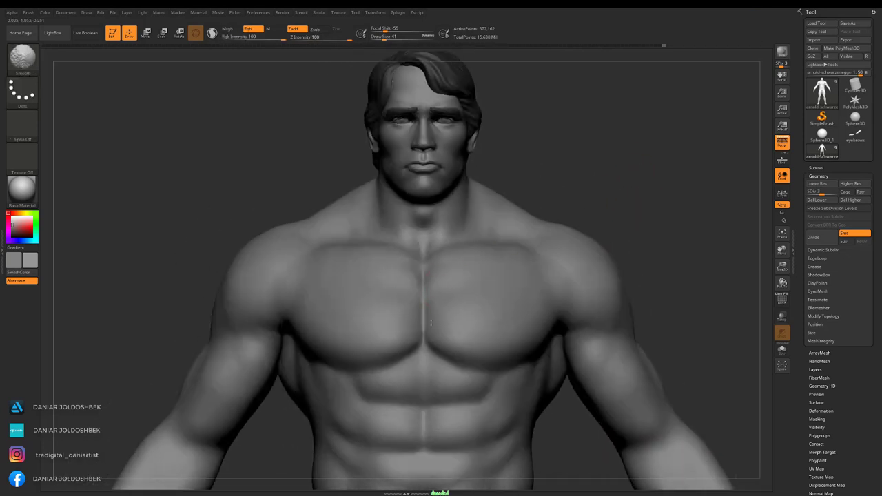
pyautogui.moveTo(582, 288); pyautogui.dragTo(585, 191, button='right')
pyautogui.hotkey('ctrl', 's')
pyautogui.press('Return')
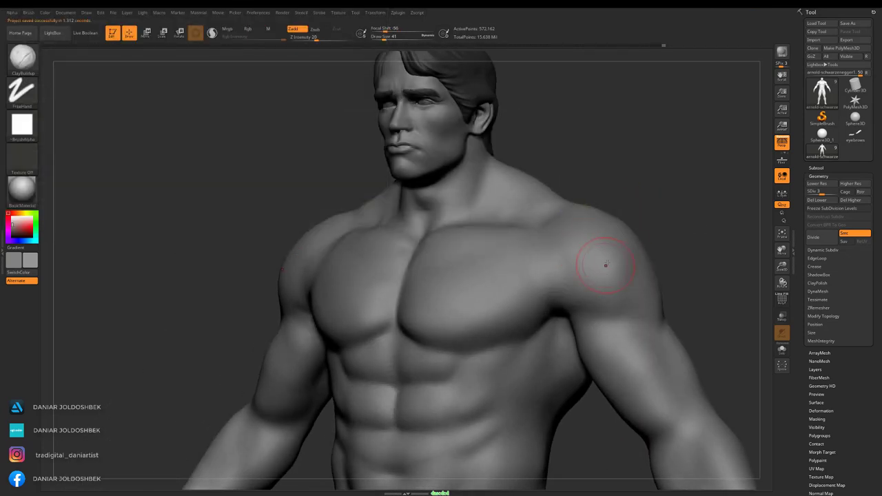
# Continue shaping the chest and arm from side and three-quarter views.
pyautogui.moveTo(605, 260)
pyautogui.mouseDown(button='right')
pyautogui.moveTo(699, 188)
pyautogui.moveTo(553, 314)
pyautogui.mouseUp(button='right')
pyautogui.moveTo(535, 281); pyautogui.dragTo(621, 243, button='right')
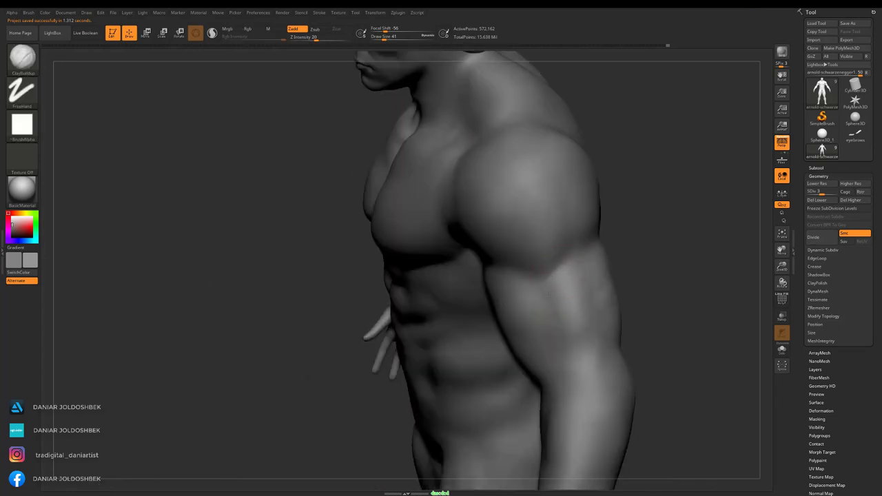
pyautogui.moveTo(559, 323)
pyautogui.mouseDown(button='right')
pyautogui.moveTo(457, 256)
pyautogui.moveTo(601, 236)
pyautogui.moveTo(613, 196)
pyautogui.moveTo(665, 184)
pyautogui.moveTo(669, 197)
pyautogui.moveTo(692, 184)
pyautogui.moveTo(591, 270)
pyautogui.mouseUp(button='right')
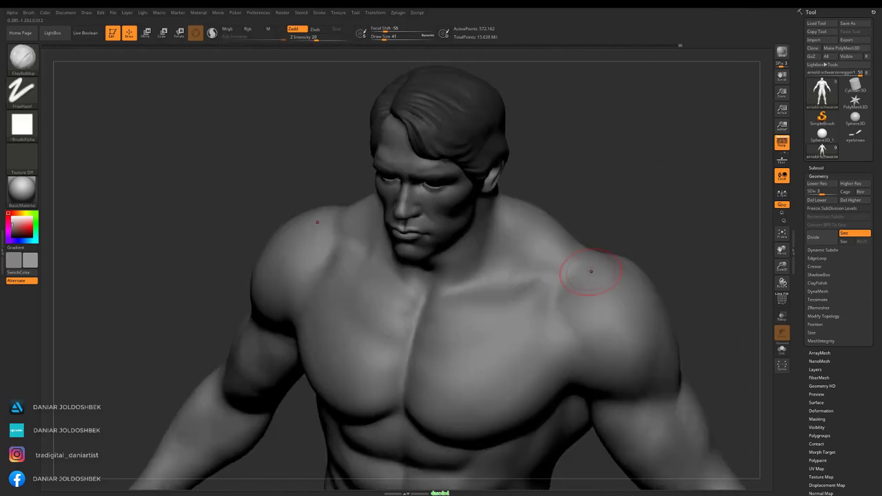
pyautogui.keyDown('shift'); pyautogui.moveTo(638, 205); pyautogui.dragTo(511, 275, button='right'); pyautogui.keyUp('shift')
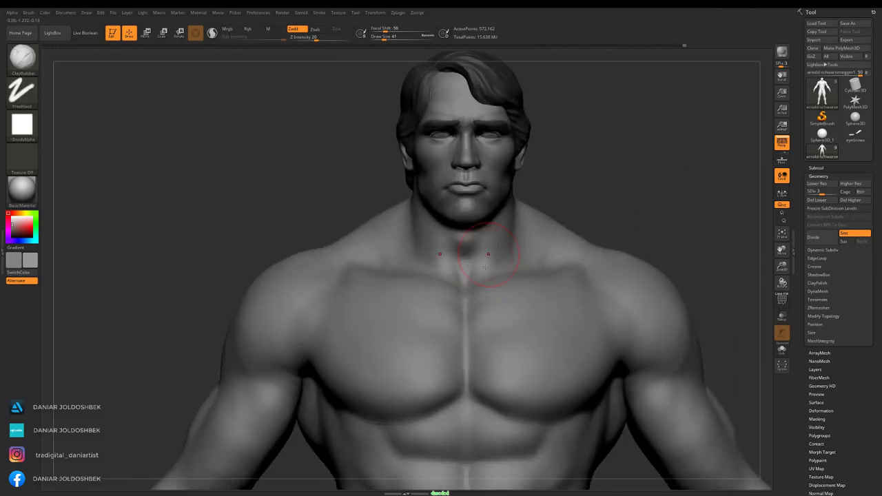
pyautogui.moveTo(495, 240)
pyautogui.mouseDown(button='right')
pyautogui.moveTo(600, 207)
pyautogui.moveTo(434, 297)
pyautogui.mouseUp(button='right')
# Switch to a crease-cutting brush and carve the collarbones and central chest line.
pyautogui.press('b')
pyautogui.press('c')
pyautogui.press('s')
pyautogui.moveTo(497, 290); pyautogui.dragTo(283, 301, button='right')
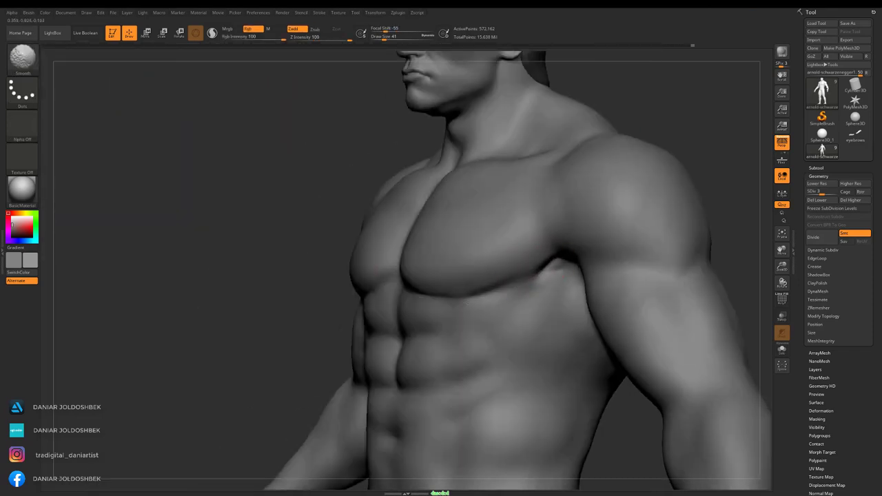
pyautogui.keyDown('shift'); pyautogui.moveTo(549, 255); pyautogui.dragTo(675, 251, button='right'); pyautogui.keyUp('shift')
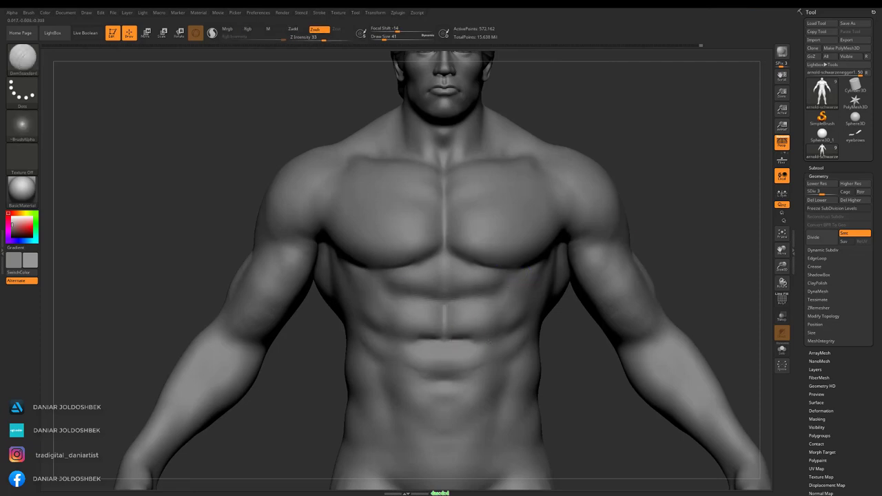
pyautogui.moveTo(489, 340); pyautogui.dragTo(512, 323, button='right')
pyautogui.keyDown('shift'); pyautogui.moveTo(299, 240); pyautogui.dragTo(758, 266, button='right'); pyautogui.keyUp('shift')
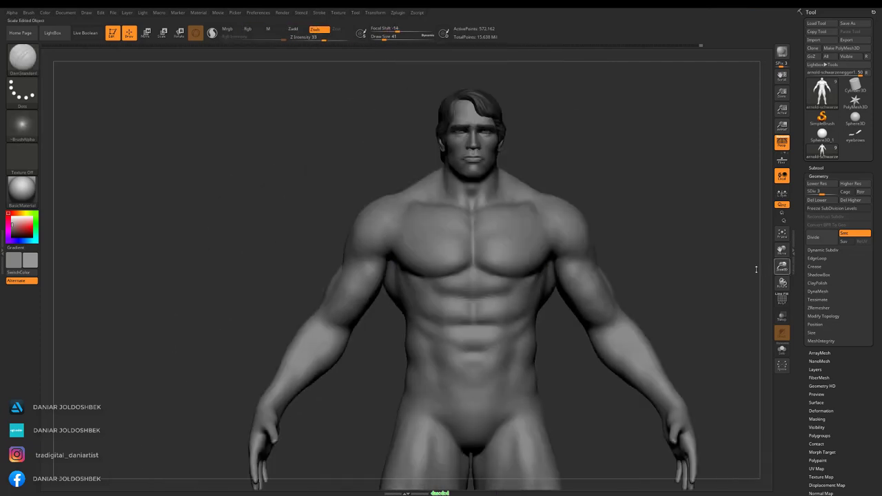
# Lasso-mask the briefs shape over the groin and pelvis.
pyautogui.press('b')
pyautogui.press('c')
pyautogui.press('b')
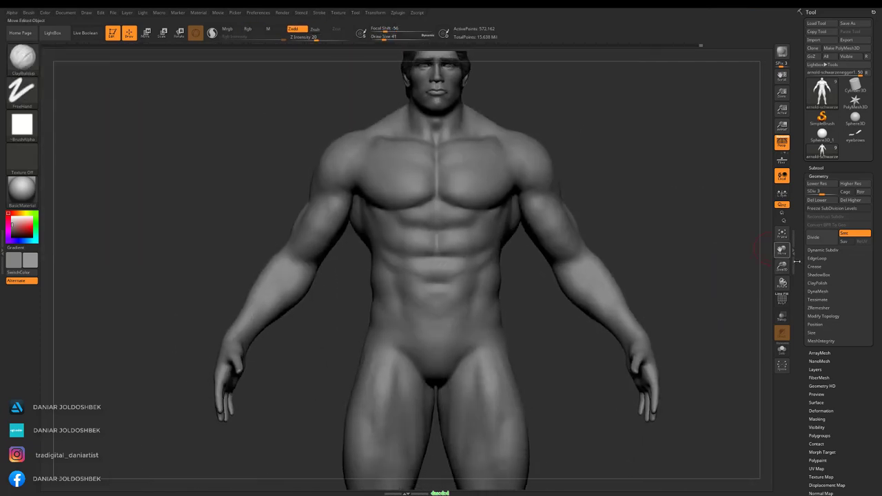
pyautogui.keyDown('ctrl'); pyautogui.moveTo(704, 177); pyautogui.dragTo(583, 262, button='right'); pyautogui.keyUp('ctrl')
pyautogui.keyDown('ctrl'); pyautogui.moveTo(586, 243); pyautogui.dragTo(442, 361); pyautogui.keyUp('ctrl')
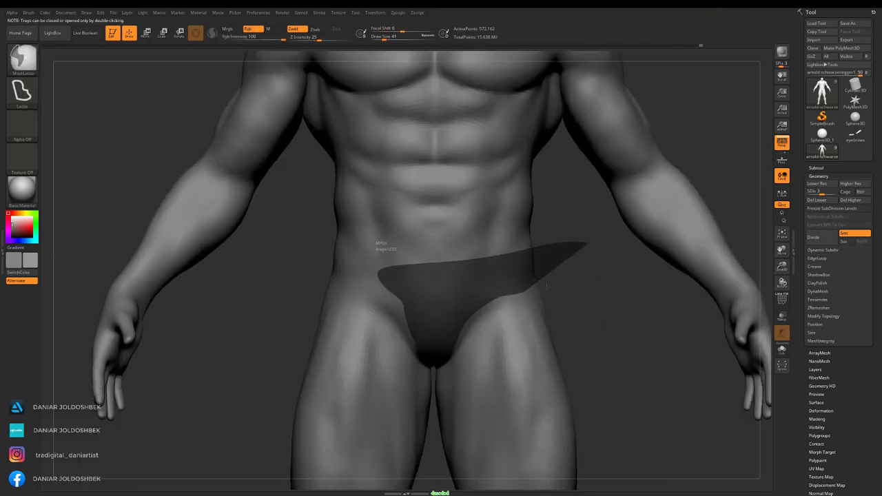
pyautogui.keyDown('ctrl'); pyautogui.moveTo(546, 286); pyautogui.dragTo(578, 248); pyautogui.keyUp('ctrl')
# Extract the masked area as a new briefs SubTool and clear the mask.
pyautogui.moveTo(620, 289); pyautogui.dragTo(483, 289, button='right')
pyautogui.keyDown('ctrl'); pyautogui.moveTo(482, 290); pyautogui.dragTo(518, 282); pyautogui.keyUp('ctrl')
pyautogui.moveTo(517, 282)
pyautogui.keyDown('ctrl'); pyautogui.mouseDown(button='right')
pyautogui.moveTo(709, 268)
pyautogui.moveTo(620, 289)
pyautogui.mouseUp(button='right'); pyautogui.keyUp('ctrl')
pyautogui.rightClick(571, 309)
pyautogui.moveTo(571, 206)
pyautogui.keyDown('alt'); pyautogui.mouseDown(button='right')
pyautogui.moveTo(579, 299)
pyautogui.moveTo(607, 207)
pyautogui.moveTo(526, 249)
pyautogui.mouseUp(button='right'); pyautogui.keyUp('alt')
pyautogui.rightClick(530, 289)
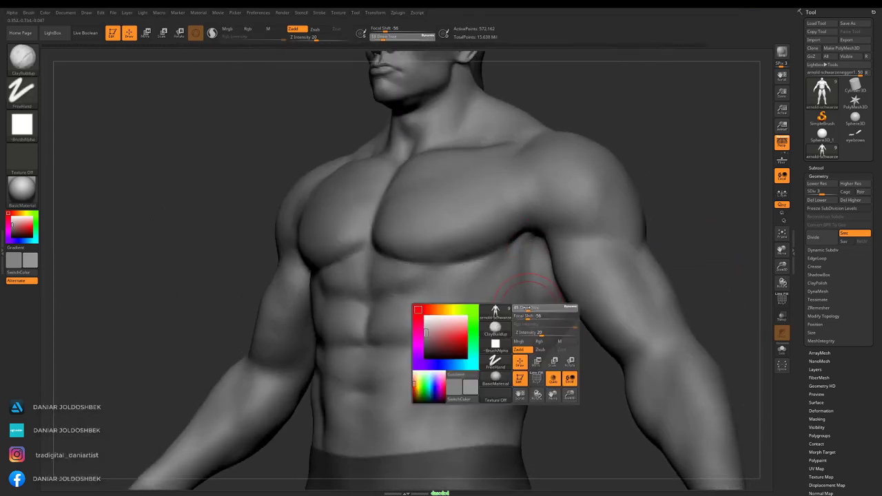
pyautogui.moveTo(530, 290); pyautogui.dragTo(513, 250, button='right')
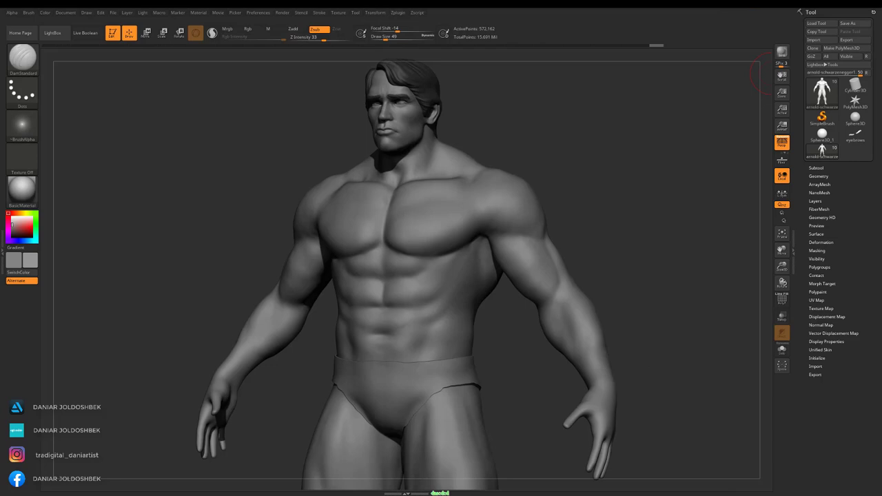
# Build up the shoulder with ClayBuildup strokes, smoothing them with Shift.
pyautogui.moveTo(759, 76); pyautogui.dragTo(756, 283, button='right')
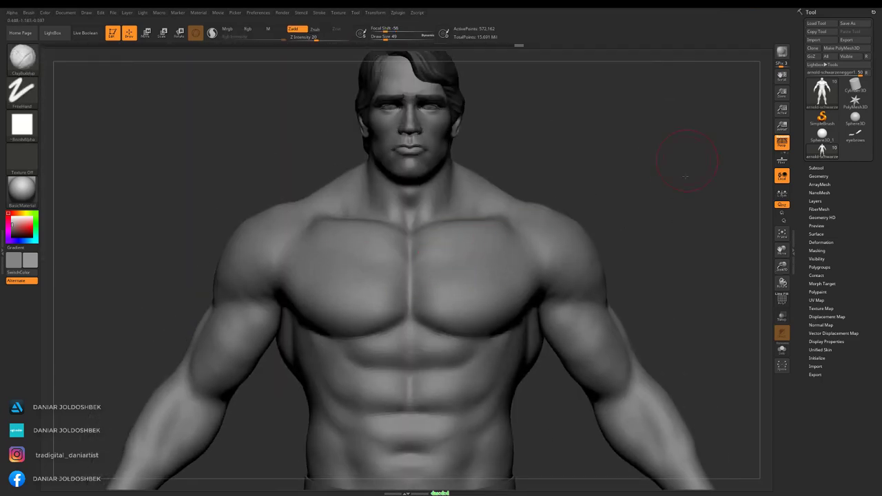
pyautogui.moveTo(686, 177); pyautogui.dragTo(649, 175)
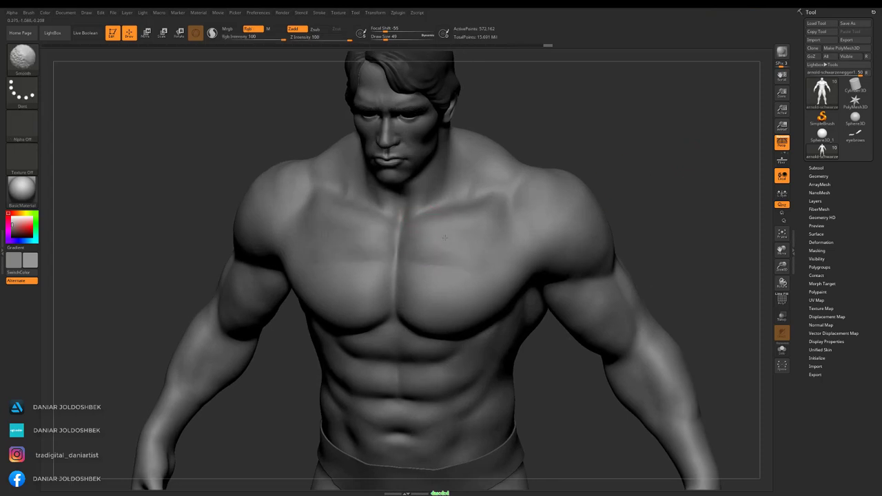
pyautogui.moveTo(460, 265)
pyautogui.mouseDown()
pyautogui.moveTo(660, 147)
pyautogui.moveTo(634, 191)
pyautogui.moveTo(469, 255)
pyautogui.mouseUp()
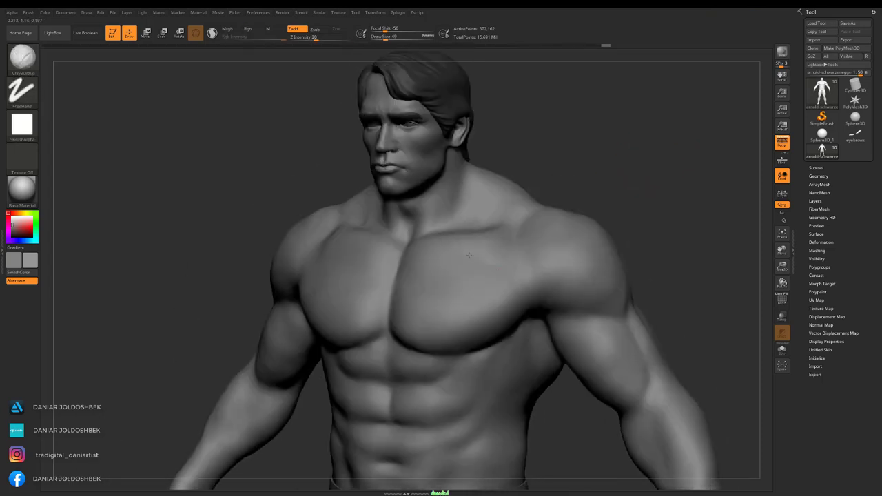
pyautogui.press('shift')
pyautogui.moveTo(491, 303)
pyautogui.keyDown('shift'); pyautogui.mouseDown()
pyautogui.moveTo(619, 146)
pyautogui.moveTo(558, 266)
pyautogui.mouseUp(); pyautogui.keyUp('shift')
pyautogui.moveTo(627, 193)
pyautogui.mouseDown()
pyautogui.moveTo(523, 197)
pyautogui.moveTo(550, 229)
pyautogui.mouseUp()
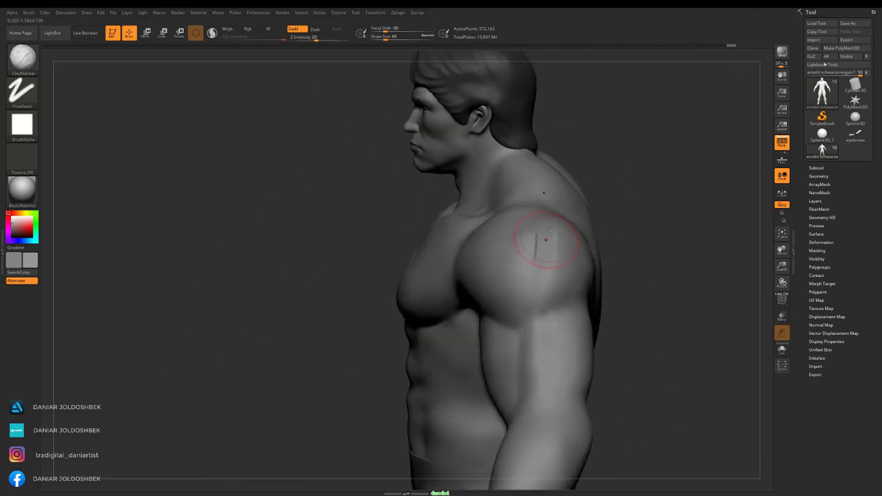
pyautogui.moveTo(553, 283); pyautogui.dragTo(544, 279)
pyautogui.moveTo(545, 279); pyautogui.dragTo(563, 247)
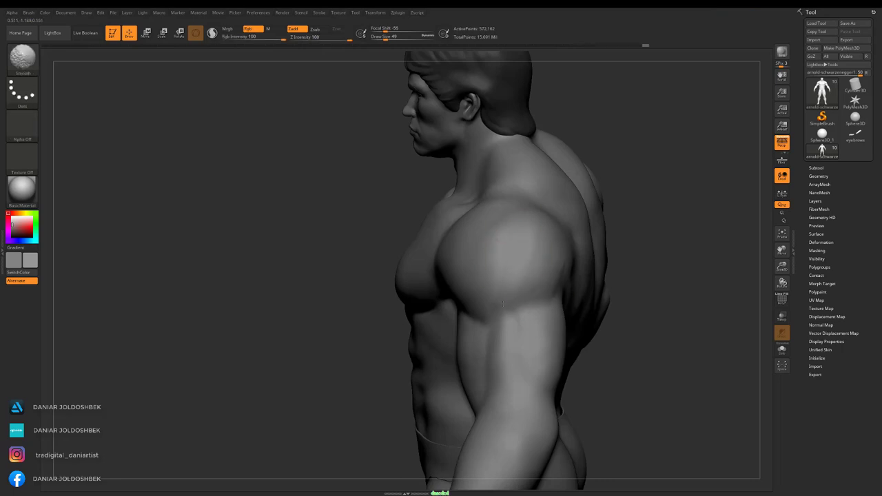
# Smooth the crease across the abdomen and rework the flanks above the waistband.
pyautogui.moveTo(503, 303); pyautogui.dragTo(562, 268)
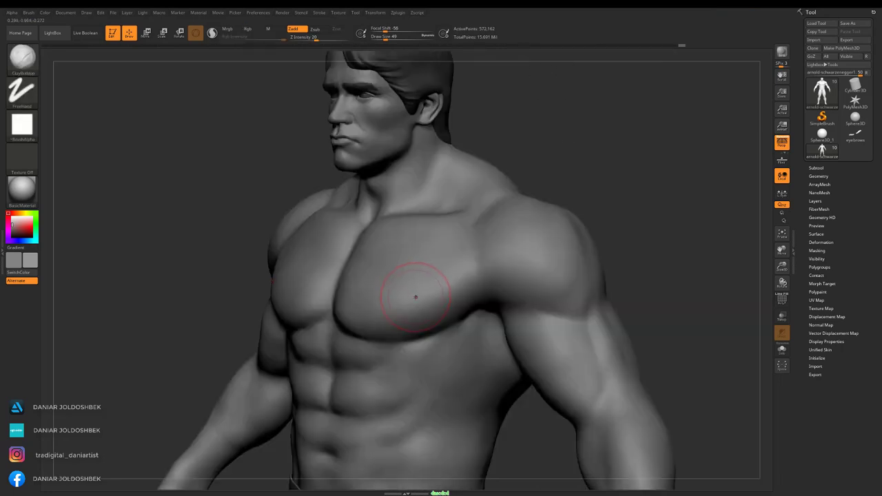
pyautogui.moveTo(622, 172)
pyautogui.keyDown('shift'); pyautogui.mouseDown()
pyautogui.moveTo(652, 179)
pyautogui.moveTo(558, 250)
pyautogui.moveTo(524, 219)
pyautogui.mouseUp(); pyautogui.keyUp('shift')
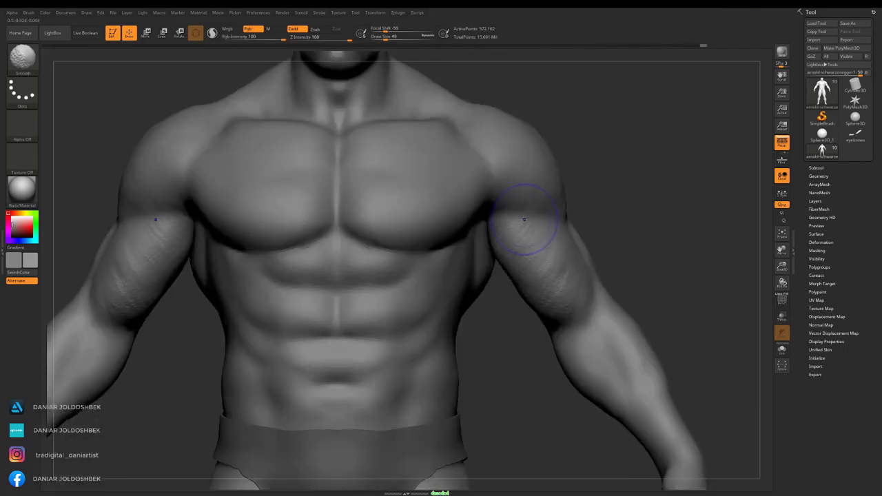
pyautogui.moveTo(540, 254)
pyautogui.mouseDown()
pyautogui.moveTo(590, 256)
pyautogui.moveTo(575, 335)
pyautogui.moveTo(627, 353)
pyautogui.mouseUp()
pyautogui.moveTo(660, 233); pyautogui.dragTo(439, 231)
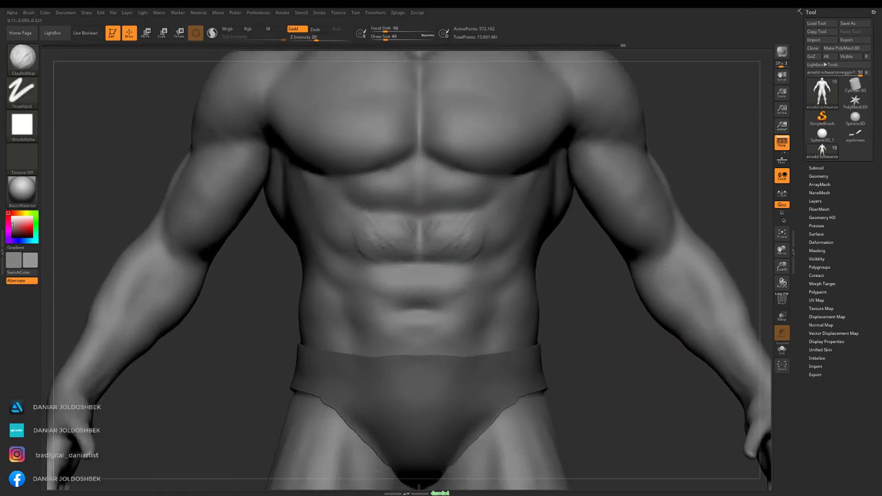
pyautogui.keyDown('shift'); pyautogui.moveTo(470, 278); pyautogui.dragTo(411, 274); pyautogui.keyUp('shift')
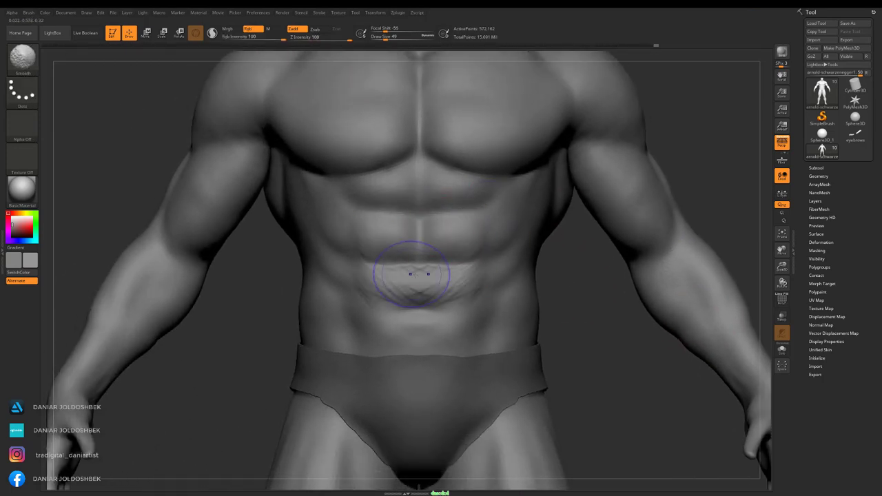
pyautogui.moveTo(487, 282); pyautogui.dragTo(538, 276)
pyautogui.press('space')
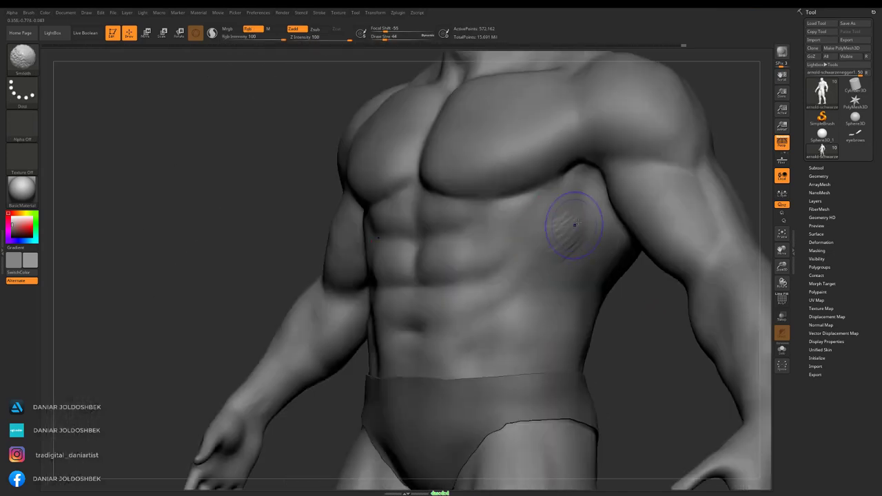
pyautogui.moveTo(637, 315)
pyautogui.mouseDown()
pyautogui.moveTo(538, 259)
pyautogui.moveTo(607, 276)
pyautogui.moveTo(549, 288)
pyautogui.moveTo(609, 196)
pyautogui.mouseUp()
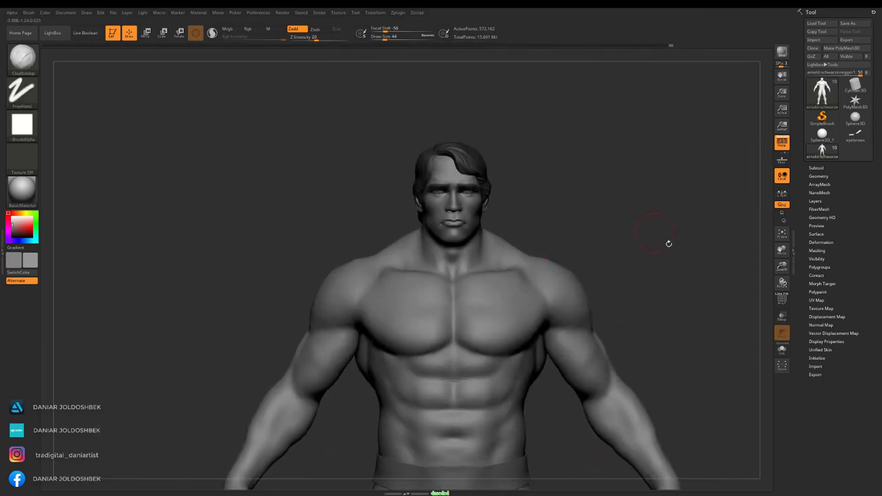
# Build up and smooth the pectorals and deltoids from front and three-quarter views.
pyautogui.moveTo(668, 241); pyautogui.dragTo(585, 260)
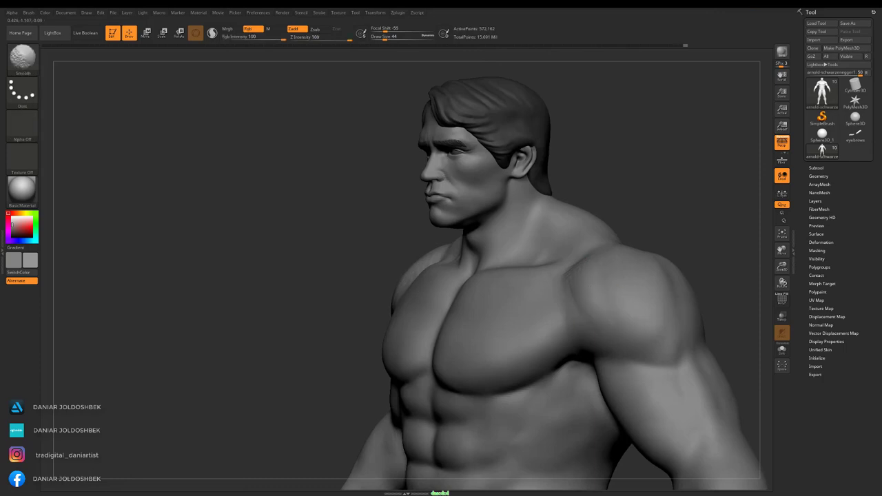
pyautogui.moveTo(650, 286)
pyautogui.mouseDown()
pyautogui.moveTo(586, 277)
pyautogui.moveTo(592, 207)
pyautogui.moveTo(585, 261)
pyautogui.moveTo(490, 274)
pyautogui.mouseUp()
pyautogui.moveTo(675, 148)
pyautogui.mouseDown()
pyautogui.moveTo(622, 169)
pyautogui.moveTo(473, 196)
pyautogui.moveTo(496, 234)
pyautogui.moveTo(497, 268)
pyautogui.mouseUp()
pyautogui.moveTo(641, 146)
pyautogui.keyDown('alt'); pyautogui.mouseDown()
pyautogui.moveTo(606, 275)
pyautogui.moveTo(443, 317)
pyautogui.mouseUp(); pyautogui.keyUp('alt')
pyautogui.press('space')
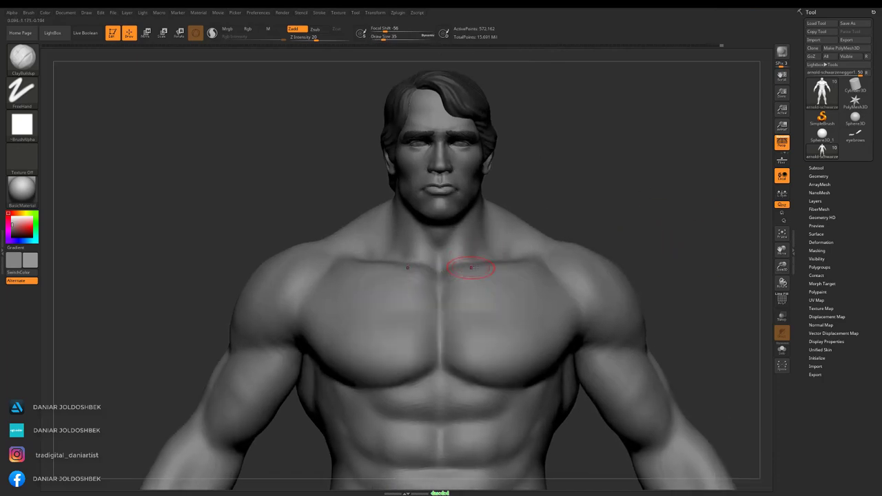
pyautogui.moveTo(487, 262)
pyautogui.mouseDown()
pyautogui.moveTo(461, 270)
pyautogui.moveTo(482, 266)
pyautogui.moveTo(500, 277)
pyautogui.mouseUp()
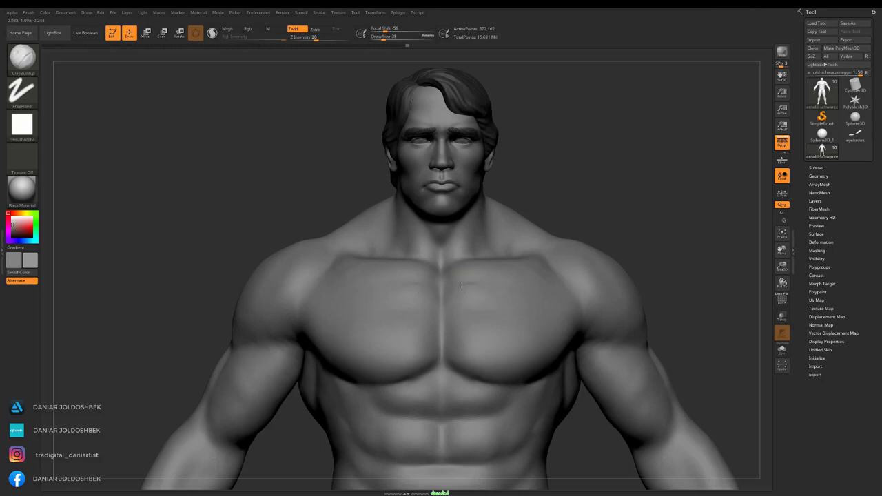
pyautogui.moveTo(501, 295)
pyautogui.mouseDown(button='right')
pyautogui.moveTo(590, 246)
pyautogui.moveTo(650, 191)
pyautogui.moveTo(565, 264)
pyautogui.moveTo(590, 223)
pyautogui.moveTo(495, 207)
pyautogui.mouseUp(button='right')
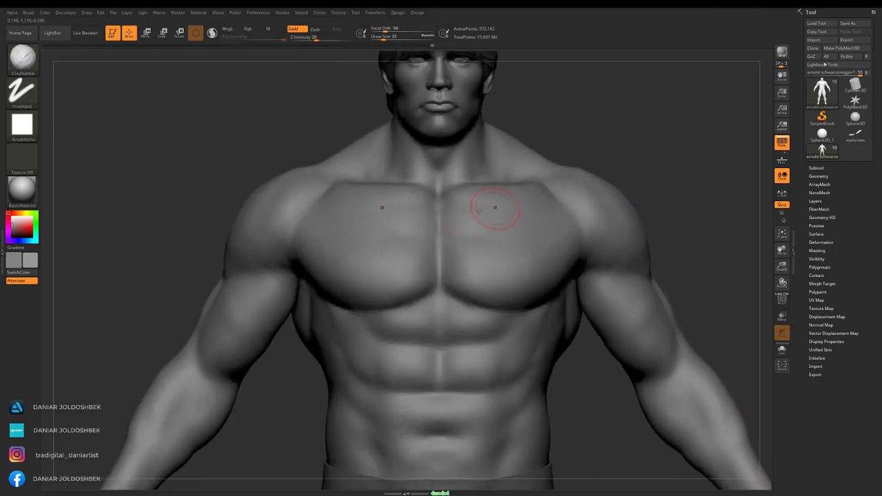
# Refine the rib-cage abs, then bring the hips and legs into view.
pyautogui.keyDown('alt'); pyautogui.moveTo(451, 267); pyautogui.dragTo(658, 176, button='right'); pyautogui.keyUp('alt')
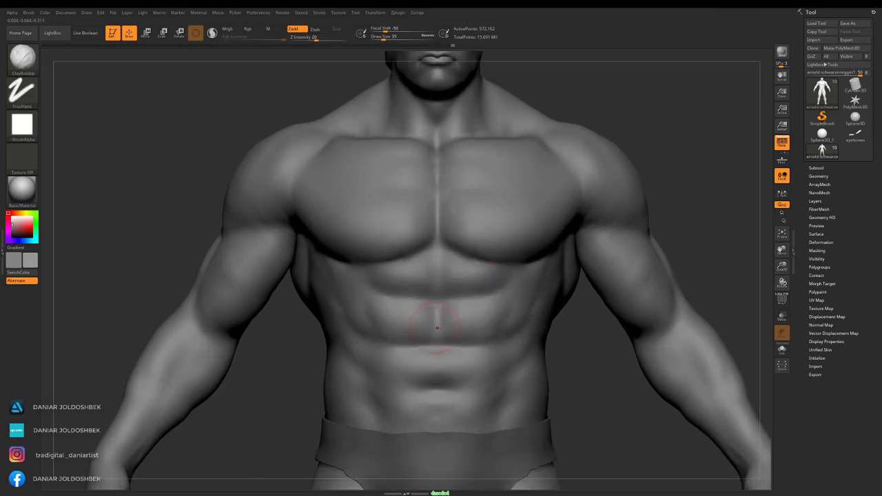
pyautogui.keyDown('ctrl'); pyautogui.moveTo(444, 319); pyautogui.dragTo(471, 245, button='right'); pyautogui.keyUp('ctrl')
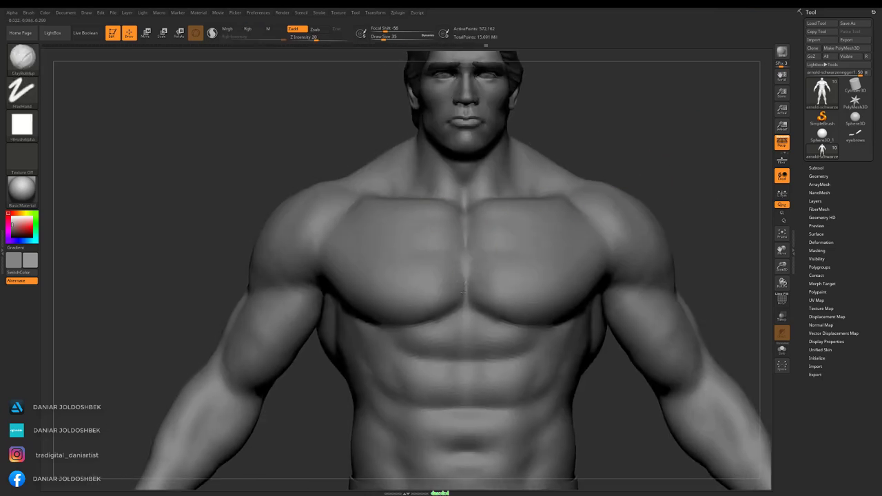
pyautogui.moveTo(422, 319)
pyautogui.mouseDown(button='right')
pyautogui.moveTo(669, 197)
pyautogui.moveTo(585, 232)
pyautogui.moveTo(592, 227)
pyautogui.mouseUp(button='right')
pyautogui.moveTo(482, 276)
pyautogui.mouseDown(button='right')
pyautogui.moveTo(547, 299)
pyautogui.moveTo(471, 273)
pyautogui.mouseUp(button='right')
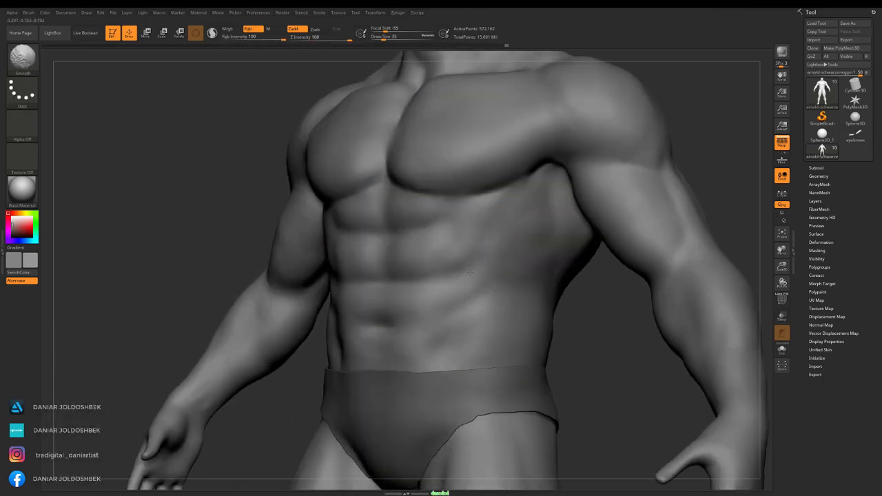
pyautogui.keyDown('shift'); pyautogui.moveTo(538, 332); pyautogui.dragTo(501, 249, button='right'); pyautogui.keyUp('shift')
# Build up both inner thighs with mirrored ClayBuildup strokes and smooth them.
pyautogui.moveTo(607, 259); pyautogui.dragTo(483, 233, button='right')
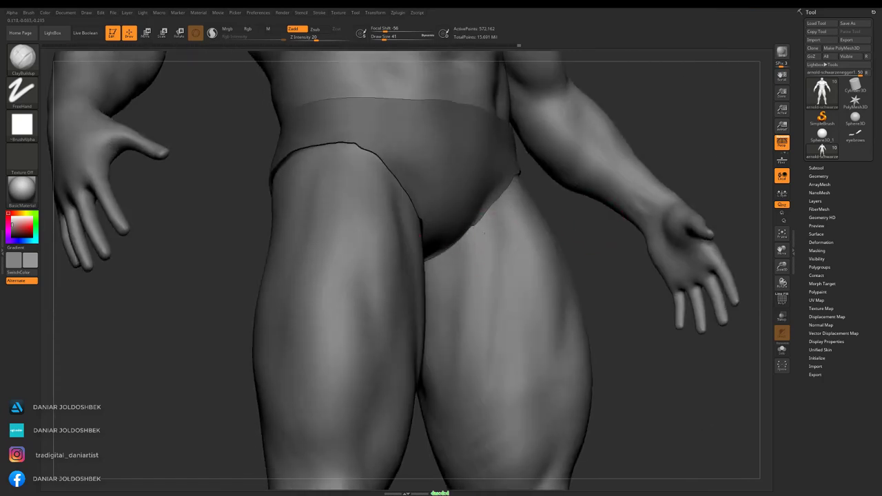
pyautogui.moveTo(487, 283)
pyautogui.keyDown('alt'); pyautogui.mouseDown(button='right')
pyautogui.moveTo(474, 184)
pyautogui.moveTo(644, 217)
pyautogui.mouseUp(button='right'); pyautogui.keyUp('alt')
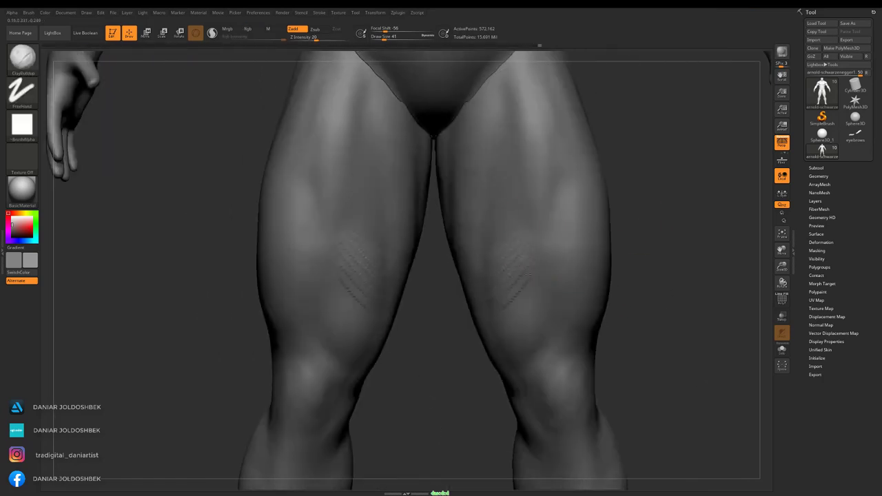
pyautogui.moveTo(526, 282); pyautogui.dragTo(541, 329)
pyautogui.press('shift')
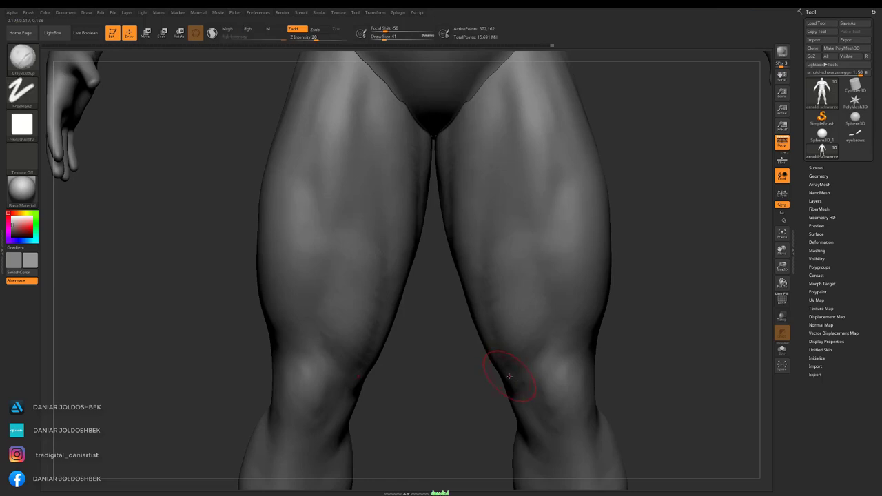
pyautogui.moveTo(517, 278)
pyautogui.keyDown('alt'); pyautogui.mouseDown(button='right')
pyautogui.moveTo(507, 300)
pyautogui.moveTo(489, 288)
pyautogui.mouseUp(button='right'); pyautogui.keyUp('alt')
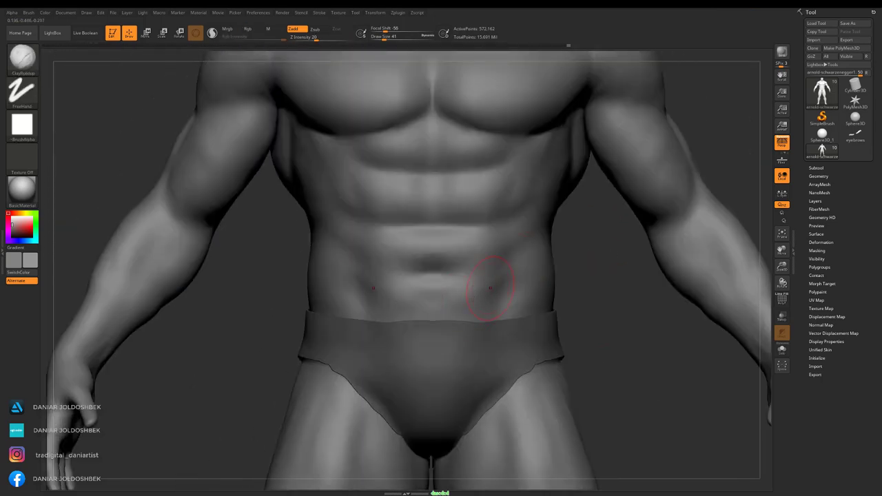
# Smooth the upper pectorals and neck base into broader chest planes.
pyautogui.keyDown('alt'); pyautogui.moveTo(501, 329); pyautogui.dragTo(504, 458, button='right'); pyautogui.keyUp('alt')
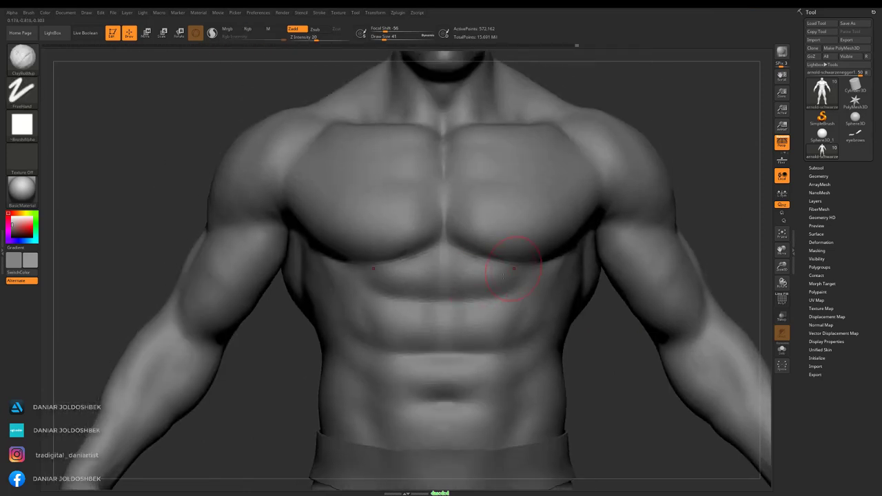
pyautogui.keyDown('alt'); pyautogui.moveTo(407, 138); pyautogui.dragTo(407, 255, button='right'); pyautogui.keyUp('alt')
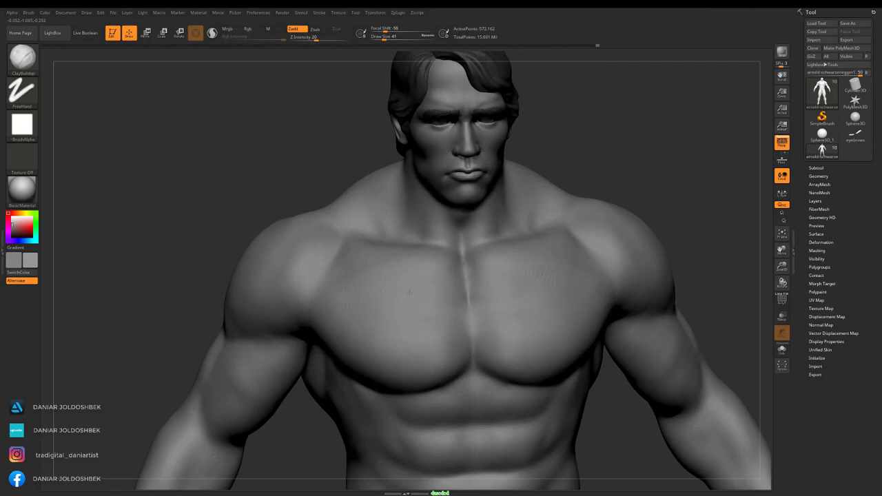
pyautogui.moveTo(667, 160)
pyautogui.mouseDown(button='right')
pyautogui.moveTo(677, 211)
pyautogui.moveTo(573, 294)
pyautogui.moveTo(496, 239)
pyautogui.moveTo(430, 265)
pyautogui.mouseUp(button='right')
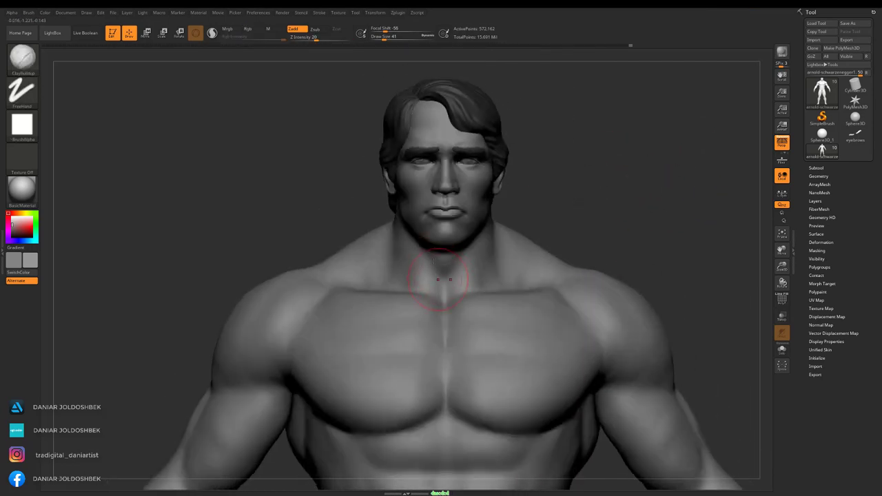
pyautogui.moveTo(821, 151)
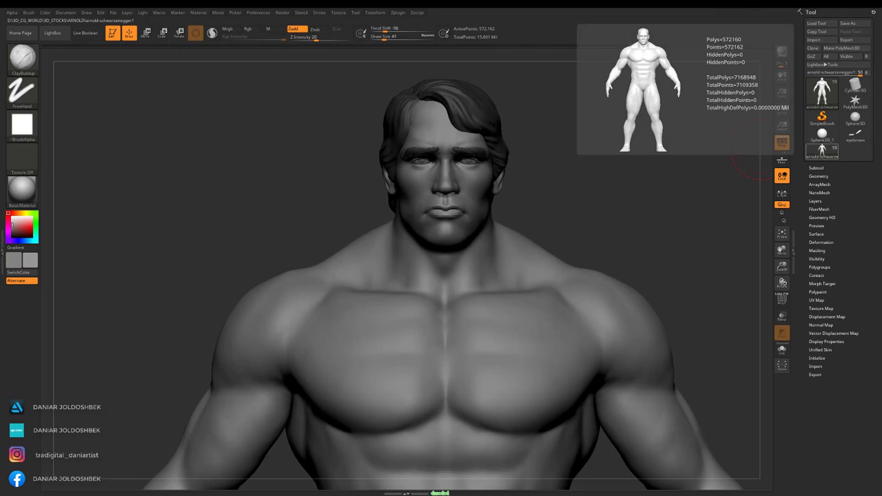
# Turn the figure back to a front view and frame the torso and briefs.
pyautogui.moveTo(765, 172)
pyautogui.mouseDown(button='right')
pyautogui.moveTo(427, 280)
pyautogui.moveTo(624, 208)
pyautogui.moveTo(516, 253)
pyautogui.mouseUp(button='right')
pyautogui.rightClick(652, 207)
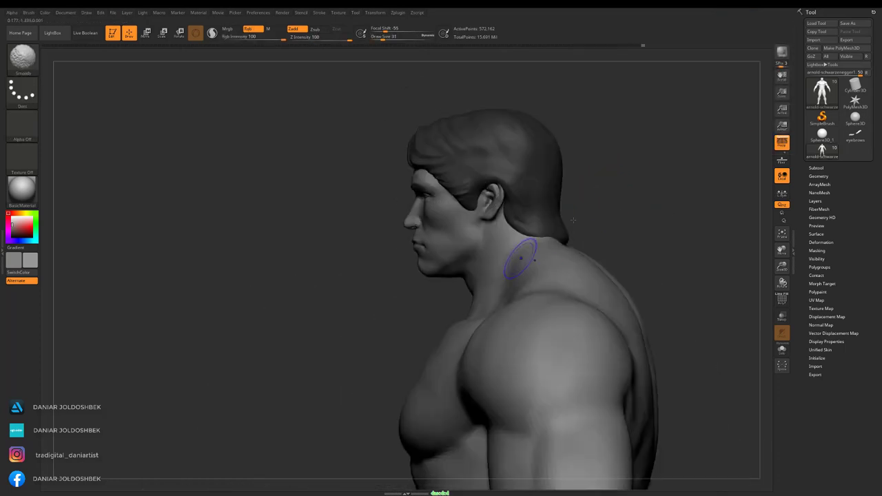
pyautogui.rightClick(586, 231)
pyautogui.moveTo(586, 230)
pyautogui.mouseDown(button='right')
pyautogui.moveTo(572, 312)
pyautogui.moveTo(565, 303)
pyautogui.moveTo(656, 195)
pyautogui.moveTo(551, 252)
pyautogui.moveTo(579, 334)
pyautogui.moveTo(542, 292)
pyautogui.moveTo(578, 184)
pyautogui.mouseUp(button='right')
pyautogui.rightClick(565, 304)
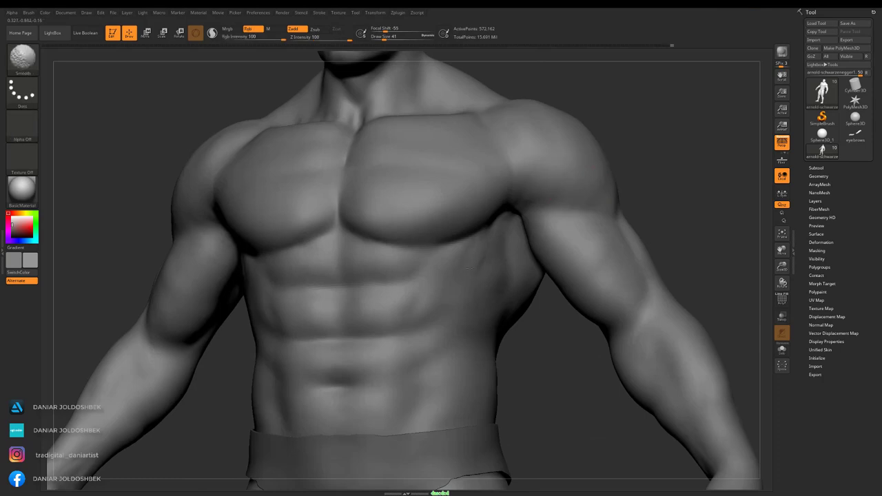
pyautogui.moveTo(466, 267)
pyautogui.keyDown('alt'); pyautogui.mouseDown(button='right')
pyautogui.moveTo(483, 299)
pyautogui.moveTo(640, 167)
pyautogui.moveTo(723, 227)
pyautogui.mouseUp(button='right'); pyautogui.keyUp('alt')
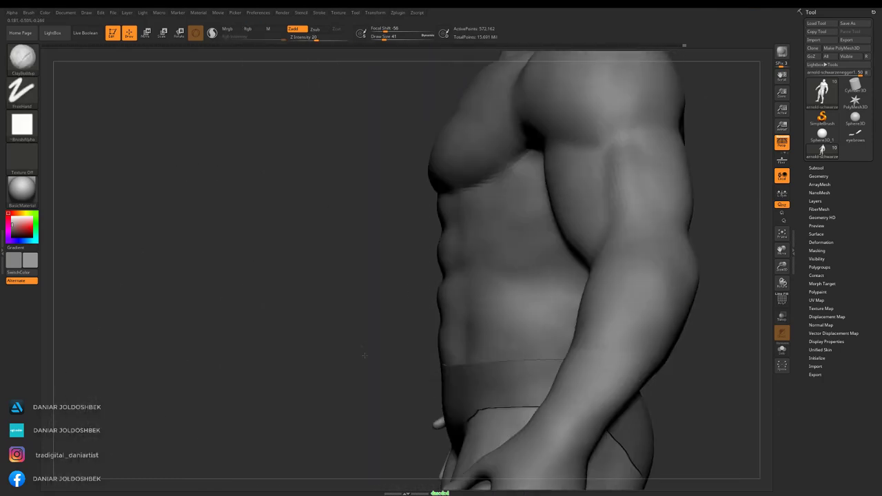
pyautogui.click(782, 235)
pyautogui.moveTo(780, 238)
pyautogui.mouseDown(button='right')
pyautogui.moveTo(698, 273)
pyautogui.moveTo(564, 268)
pyautogui.mouseUp(button='right')
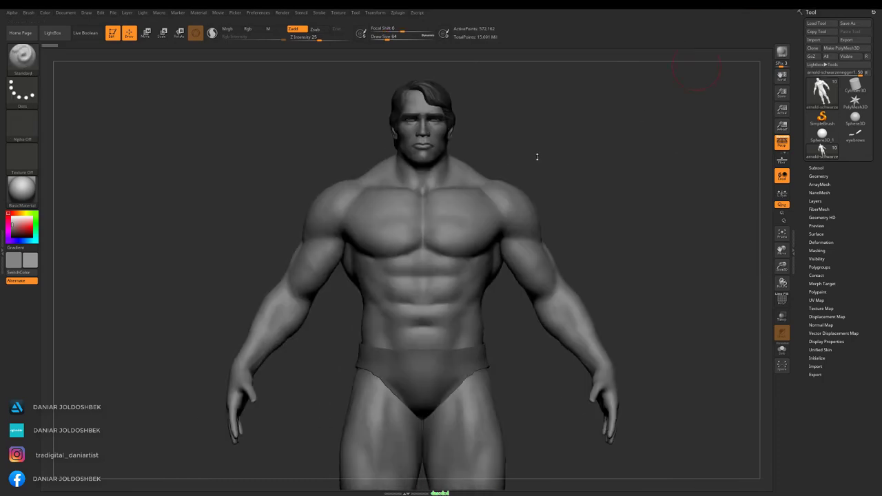
pyautogui.moveTo(535, 153)
pyautogui.keyDown('ctrl'); pyautogui.mouseDown(button='right')
pyautogui.moveTo(604, 138)
pyautogui.moveTo(638, 112)
pyautogui.mouseUp(button='right'); pyautogui.keyUp('ctrl')
# Smooth away the lower-abdomen wrinkles with brush size 37, then save the project.
pyautogui.press('space')
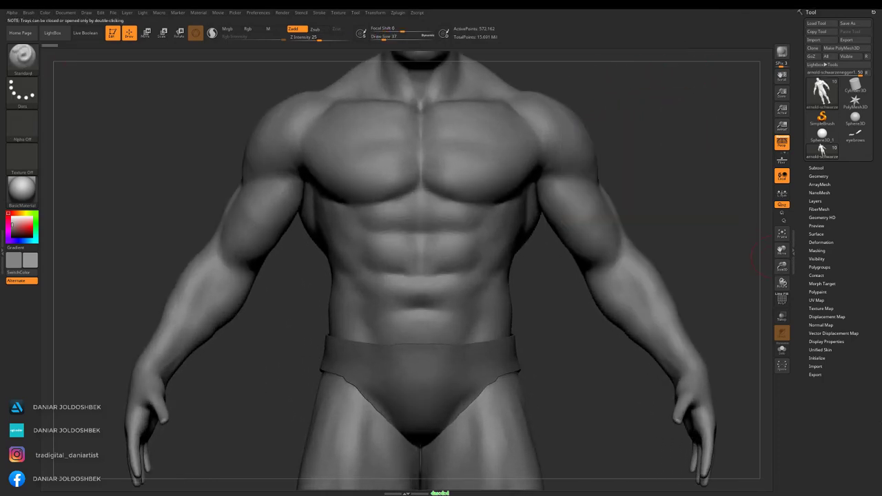
pyautogui.moveTo(764, 255)
pyautogui.keyDown('ctrl'); pyautogui.mouseDown(button='right')
pyautogui.moveTo(437, 234)
pyautogui.moveTo(483, 213)
pyautogui.mouseUp(button='right'); pyautogui.keyUp('ctrl')
pyautogui.press('space')
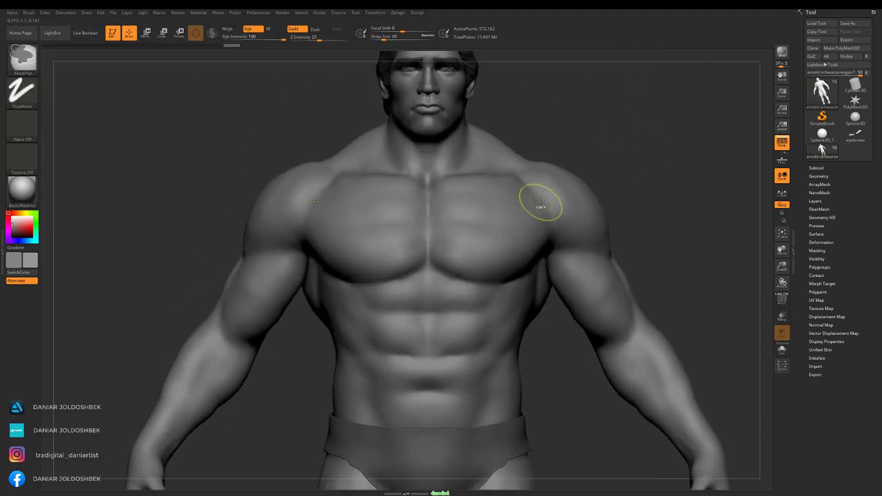
pyautogui.moveTo(541, 197)
pyautogui.keyDown('ctrl'); pyautogui.mouseDown(button='right')
pyautogui.moveTo(598, 148)
pyautogui.moveTo(615, 161)
pyautogui.mouseUp(button='right'); pyautogui.keyUp('ctrl')
pyautogui.moveTo(689, 207)
pyautogui.mouseDown(button='right')
pyautogui.moveTo(534, 234)
pyautogui.moveTo(651, 126)
pyautogui.moveTo(423, 276)
pyautogui.moveTo(510, 311)
pyautogui.moveTo(520, 282)
pyautogui.moveTo(512, 297)
pyautogui.moveTo(442, 264)
pyautogui.mouseUp(button='right')
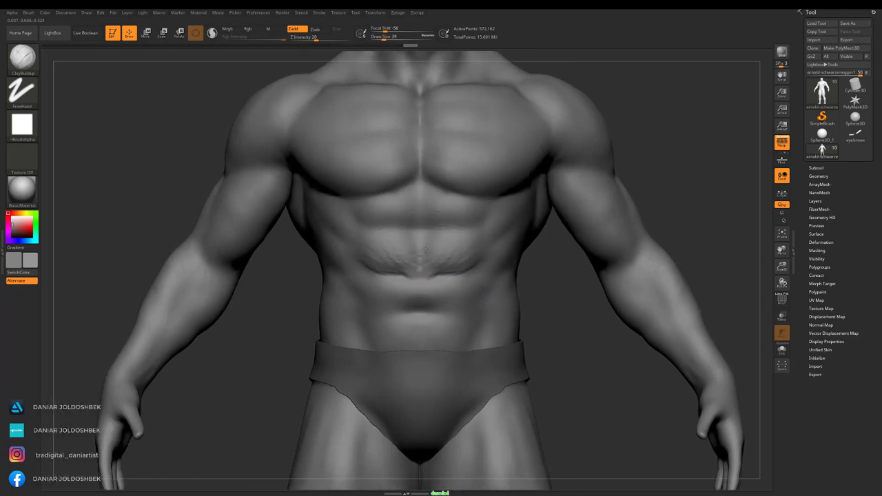
pyautogui.keyDown('shift'); pyautogui.moveTo(461, 306); pyautogui.dragTo(436, 330); pyautogui.keyUp('shift')
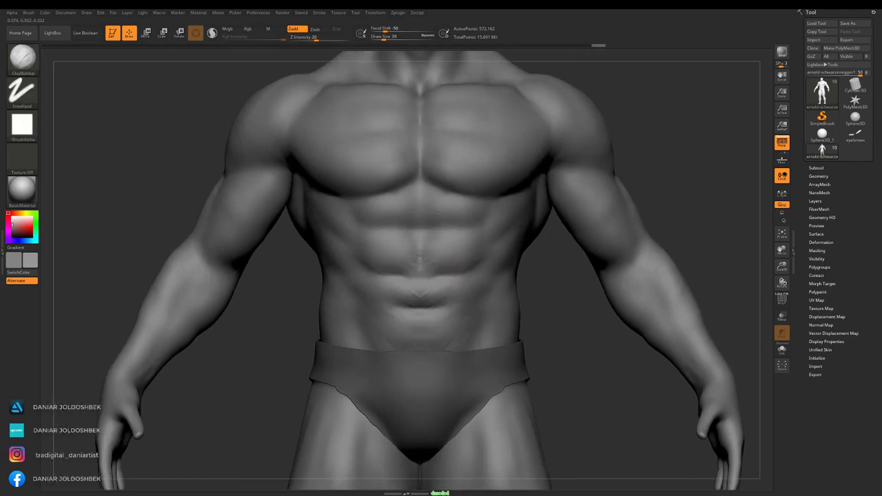
pyautogui.moveTo(450, 290); pyautogui.dragTo(522, 219, button='right')
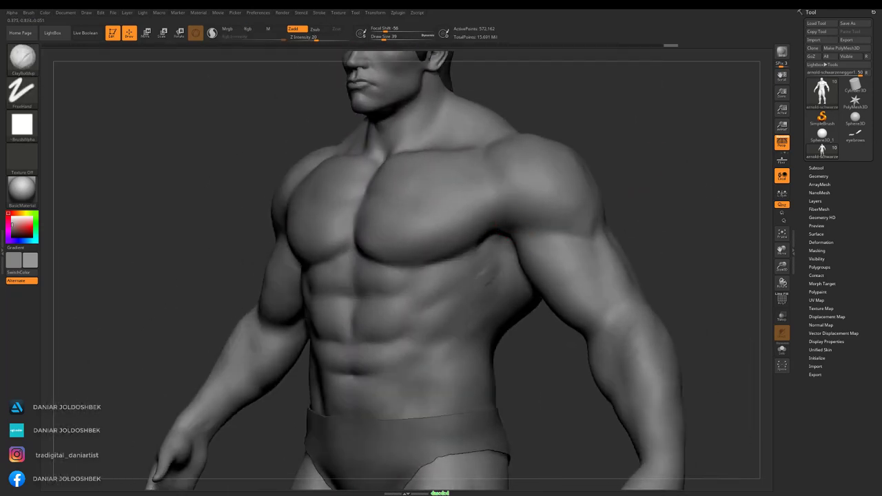
pyautogui.moveTo(651, 131)
pyautogui.keyDown('alt'); pyautogui.mouseDown(button='right')
pyautogui.moveTo(403, 296)
pyautogui.moveTo(604, 142)
pyautogui.moveTo(425, 249)
pyautogui.mouseUp(button='right'); pyautogui.keyUp('alt')
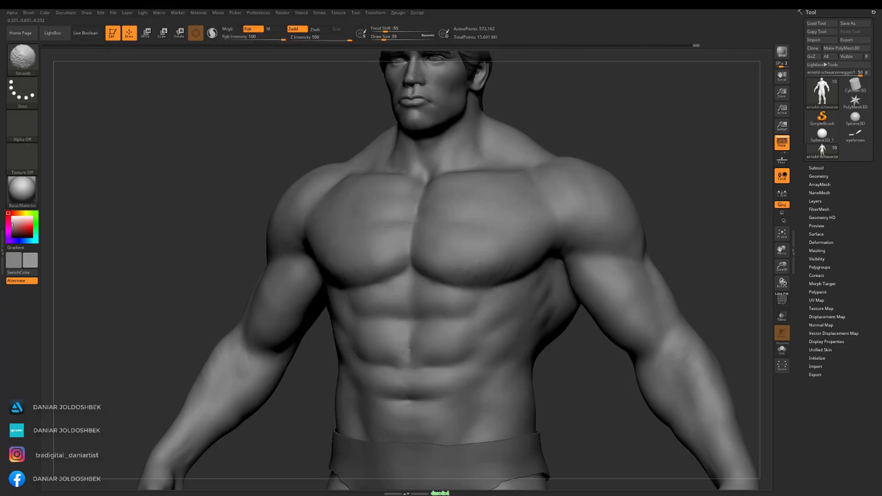
pyautogui.hotkey('ctrl', 's')
pyautogui.click(336, 227)
# Smooth out a patch on the upper arm.
pyautogui.moveTo(490, 244)
pyautogui.mouseDown(button='right')
pyautogui.moveTo(689, 195)
pyautogui.moveTo(452, 293)
pyautogui.moveTo(358, 203)
pyautogui.mouseUp(button='right')
pyautogui.keyDown('shift'); pyautogui.moveTo(358, 203); pyautogui.dragTo(374, 255); pyautogui.keyUp('shift')
pyautogui.moveTo(374, 256); pyautogui.dragTo(256, 246, button='right')
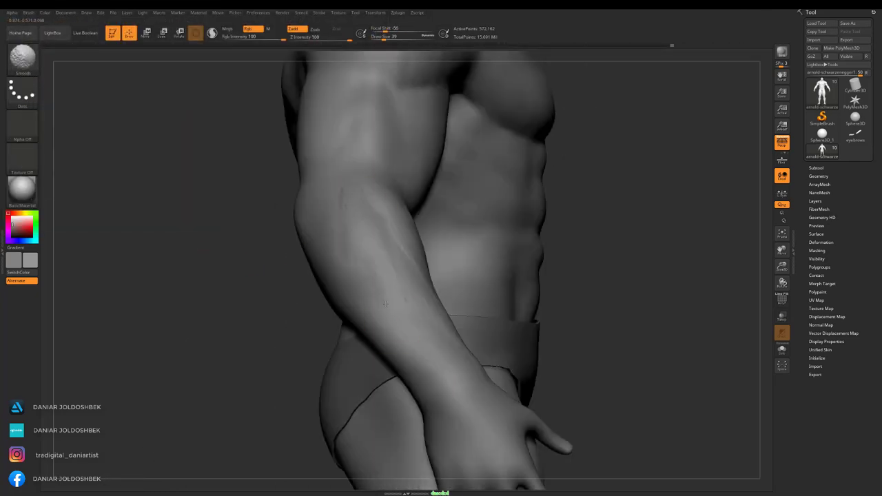
pyautogui.moveTo(385, 303)
pyautogui.mouseDown(button='right')
pyautogui.moveTo(613, 102)
pyautogui.moveTo(434, 148)
pyautogui.mouseUp(button='right')
pyautogui.keyDown('shift'); pyautogui.moveTo(434, 149); pyautogui.dragTo(462, 172); pyautogui.keyUp('shift')
pyautogui.moveTo(462, 200)
pyautogui.mouseDown(button='right')
pyautogui.moveTo(459, 276)
pyautogui.moveTo(307, 161)
pyautogui.mouseUp(button='right')
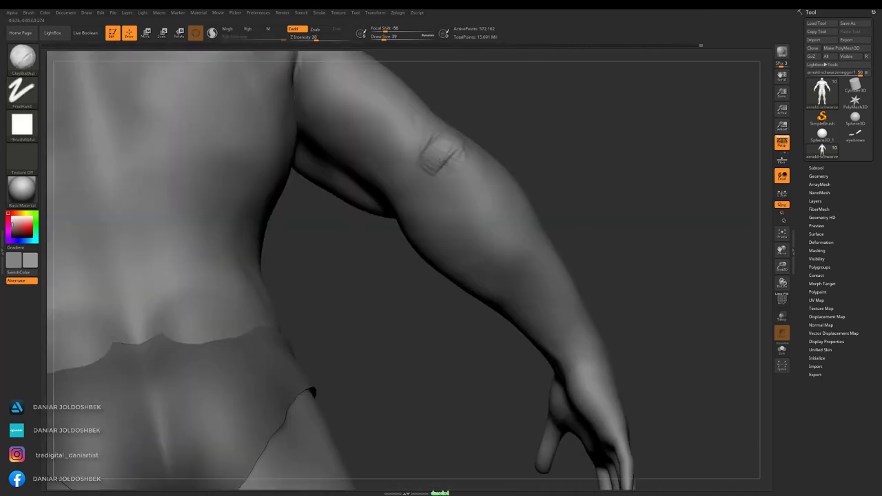
pyautogui.moveTo(441, 155)
pyautogui.mouseDown(button='right')
pyautogui.moveTo(578, 138)
pyautogui.moveTo(386, 209)
pyautogui.moveTo(323, 271)
pyautogui.moveTo(406, 222)
pyautogui.moveTo(457, 246)
pyautogui.moveTo(480, 197)
pyautogui.moveTo(429, 173)
pyautogui.moveTo(413, 179)
pyautogui.mouseUp(button='right')
# Drop to a lower subdivision level and lasso-mask the hand.
pyautogui.press('space')
pyautogui.hotkey('shift', 'd')
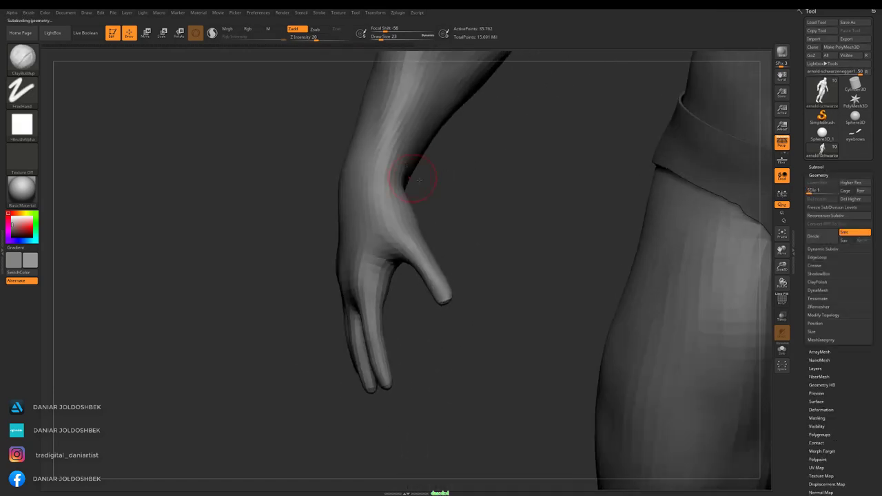
pyautogui.press('b')
pyautogui.press('m')
pyautogui.press('l')
pyautogui.keyDown('ctrl'); pyautogui.moveTo(396, 179); pyautogui.dragTo(451, 255); pyautogui.keyUp('ctrl')
pyautogui.moveTo(451, 255)
pyautogui.mouseDown(button='right')
pyautogui.moveTo(427, 206)
pyautogui.moveTo(458, 217)
pyautogui.moveTo(576, 173)
pyautogui.mouseUp(button='right')
pyautogui.press('d')
# Reshape the hanging hand with the Move brush.
pyautogui.click(821, 409)
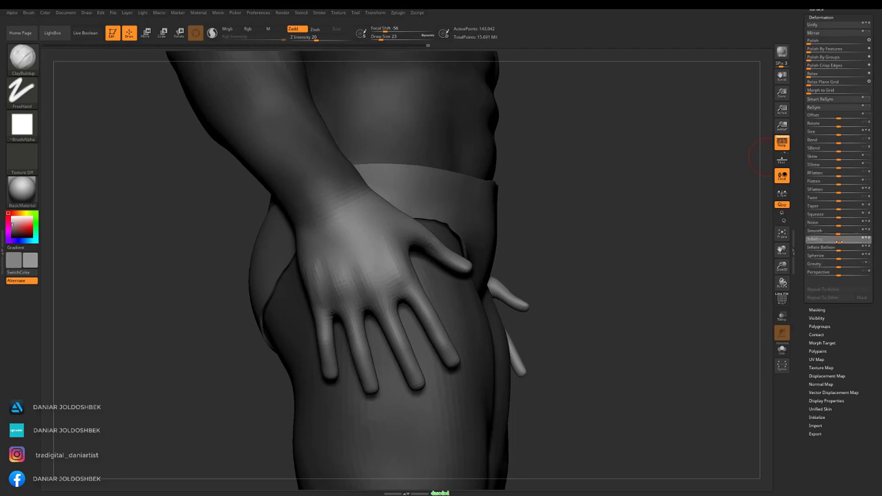
pyautogui.moveTo(768, 157); pyautogui.dragTo(592, 201, button='right')
pyautogui.press('b')
pyautogui.press('m')
pyautogui.press('v')
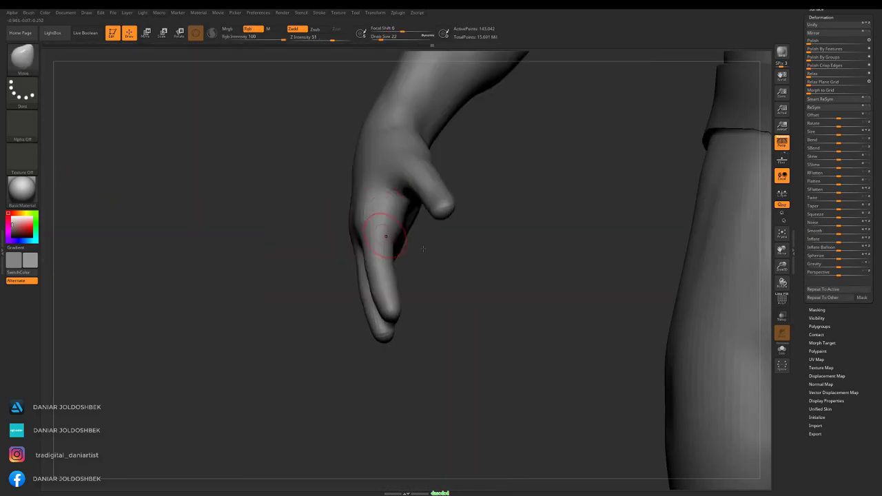
pyautogui.moveTo(422, 248); pyautogui.dragTo(393, 366, button='right')
pyautogui.press('space')
pyautogui.moveTo(388, 285)
pyautogui.mouseDown(button='right')
pyautogui.moveTo(330, 324)
pyautogui.moveTo(237, 346)
pyautogui.moveTo(540, 181)
pyautogui.moveTo(372, 282)
pyautogui.mouseUp(button='right')
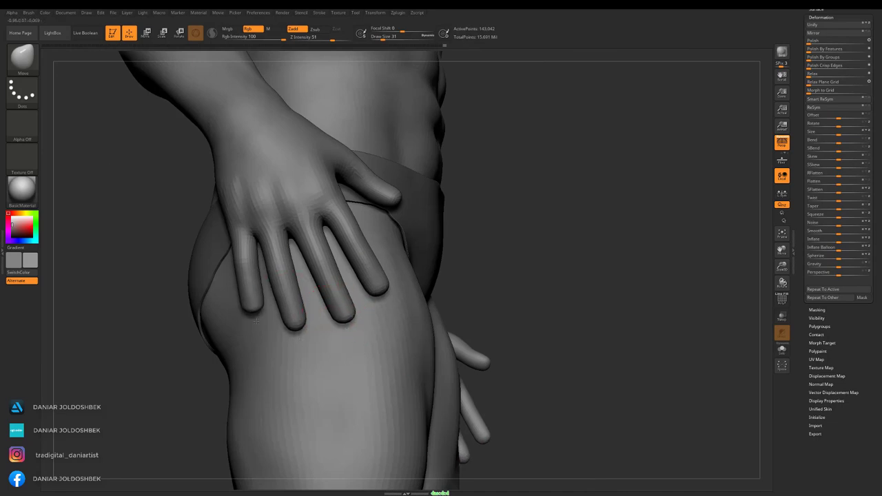
pyautogui.moveTo(256, 321)
pyautogui.mouseDown(button='right')
pyautogui.moveTo(235, 276)
pyautogui.moveTo(278, 276)
pyautogui.moveTo(369, 205)
pyautogui.moveTo(415, 262)
pyautogui.moveTo(482, 158)
pyautogui.moveTo(380, 228)
pyautogui.moveTo(323, 289)
pyautogui.moveTo(156, 264)
pyautogui.moveTo(404, 236)
pyautogui.moveTo(356, 205)
pyautogui.mouseUp(button='right')
# Return the model to its highest subdivision level, 572,162 active points.
pyautogui.moveTo(543, 187)
pyautogui.mouseDown(button='right')
pyautogui.moveTo(483, 207)
pyautogui.moveTo(527, 204)
pyautogui.moveTo(345, 172)
pyautogui.mouseUp(button='right')
pyautogui.scroll(3, 829, 71)
pyautogui.click(819, 68)
pyautogui.hotkey('ctrl', 'd')
# Add ClayBuildup detail to the shoulder and resting-hand fingers, smoothing it with a small brush.
pyautogui.moveTo(206, 241)
pyautogui.mouseDown(button='right')
pyautogui.moveTo(289, 227)
pyautogui.moveTo(348, 253)
pyautogui.moveTo(368, 247)
pyautogui.moveTo(306, 218)
pyautogui.moveTo(578, 148)
pyautogui.moveTo(423, 215)
pyautogui.mouseUp(button='right')
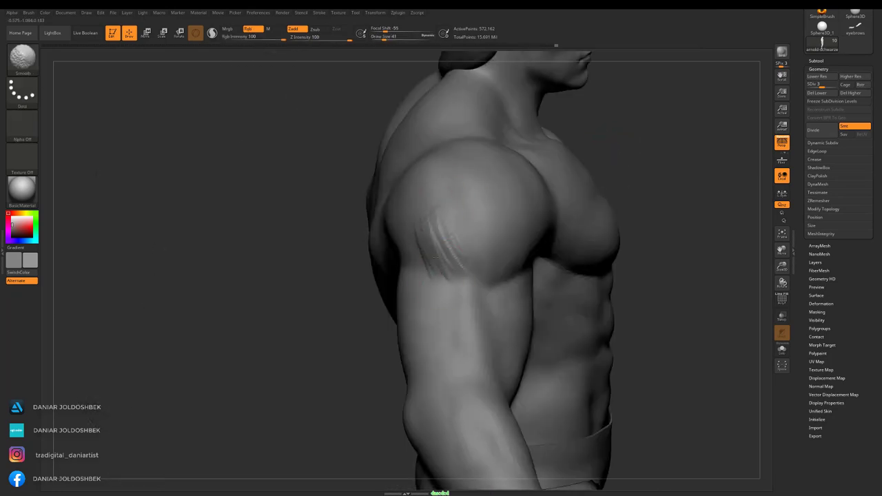
pyautogui.moveTo(435, 251)
pyautogui.mouseDown(button='right')
pyautogui.moveTo(429, 173)
pyautogui.moveTo(546, 234)
pyautogui.mouseUp(button='right')
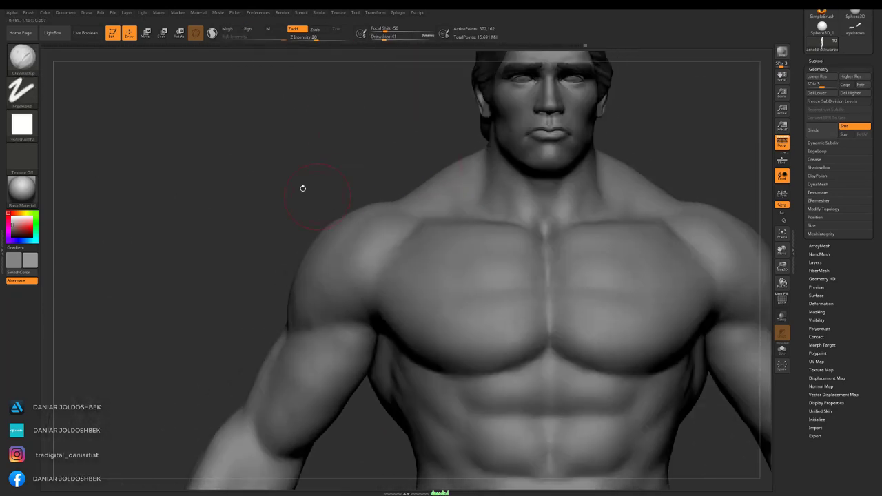
pyautogui.moveTo(301, 189)
pyautogui.keyDown('alt'); pyautogui.mouseDown(button='right')
pyautogui.moveTo(359, 244)
pyautogui.moveTo(625, 142)
pyautogui.moveTo(450, 189)
pyautogui.moveTo(354, 236)
pyautogui.mouseUp(button='right'); pyautogui.keyUp('alt')
pyautogui.press('space')
pyautogui.moveTo(366, 265)
pyautogui.mouseDown(button='right')
pyautogui.moveTo(350, 232)
pyautogui.moveTo(639, 202)
pyautogui.moveTo(491, 241)
pyautogui.moveTo(380, 232)
pyautogui.moveTo(496, 244)
pyautogui.moveTo(393, 252)
pyautogui.mouseUp(button='right')
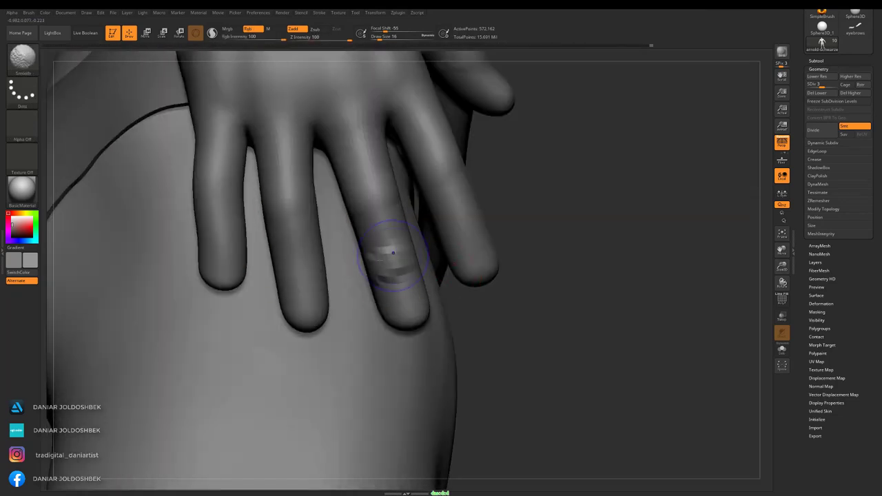
pyautogui.keyDown('alt'); pyautogui.moveTo(318, 267); pyautogui.dragTo(317, 278, button='right'); pyautogui.keyUp('alt')
pyautogui.moveTo(667, 156)
pyautogui.mouseDown(button='right')
pyautogui.moveTo(680, 161)
pyautogui.moveTo(374, 295)
pyautogui.moveTo(601, 168)
pyautogui.moveTo(121, 74)
pyautogui.mouseUp(button='right')
# Carve knuckle creases into the fingers with DamStandard.
pyautogui.press('b')
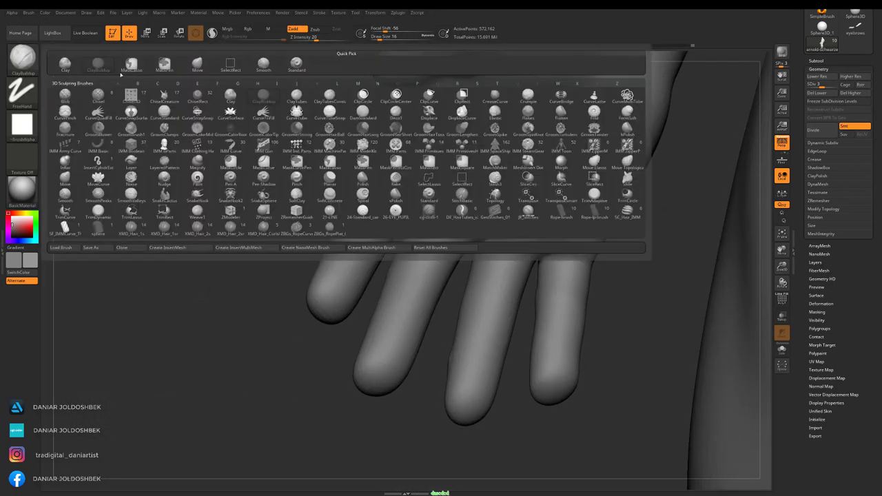
pyautogui.press('d')
pyautogui.press('s')
pyautogui.moveTo(478, 232); pyautogui.dragTo(436, 184, button='right')
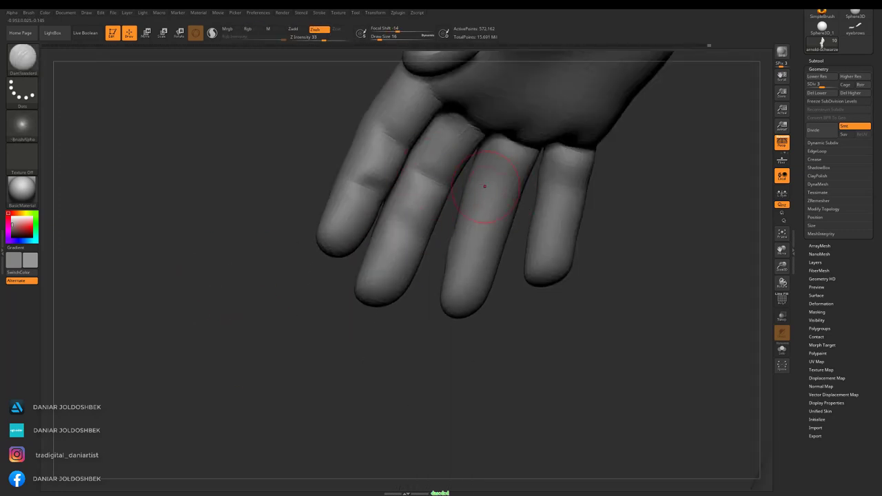
pyautogui.moveTo(484, 206)
pyautogui.mouseDown(button='right')
pyautogui.moveTo(179, 283)
pyautogui.moveTo(460, 230)
pyautogui.moveTo(750, 281)
pyautogui.mouseUp(button='right')
pyautogui.rightClick(540, 230)
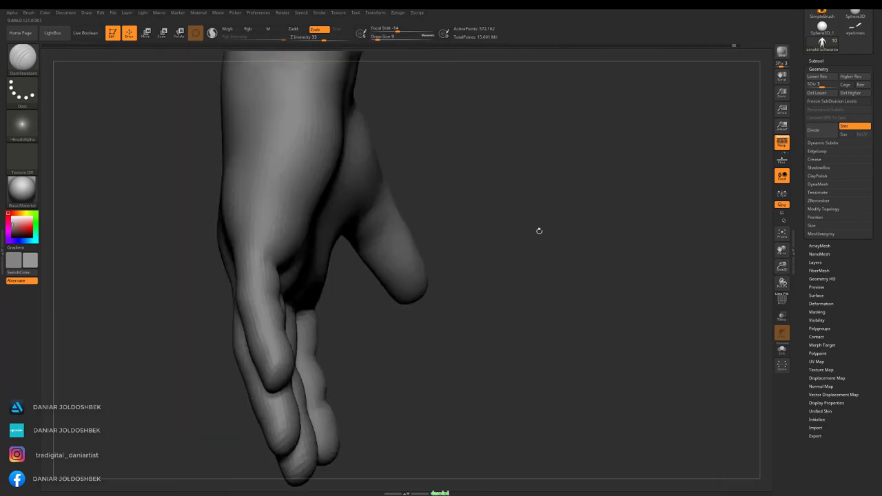
pyautogui.moveTo(539, 231)
pyautogui.mouseDown(button='right')
pyautogui.moveTo(492, 184)
pyautogui.moveTo(678, 252)
pyautogui.moveTo(637, 151)
pyautogui.moveTo(393, 252)
pyautogui.mouseUp(button='right')
# Build up extra form on the forearm and hand with ClayBuildup.
pyautogui.press('b')
pyautogui.click(241, 151)
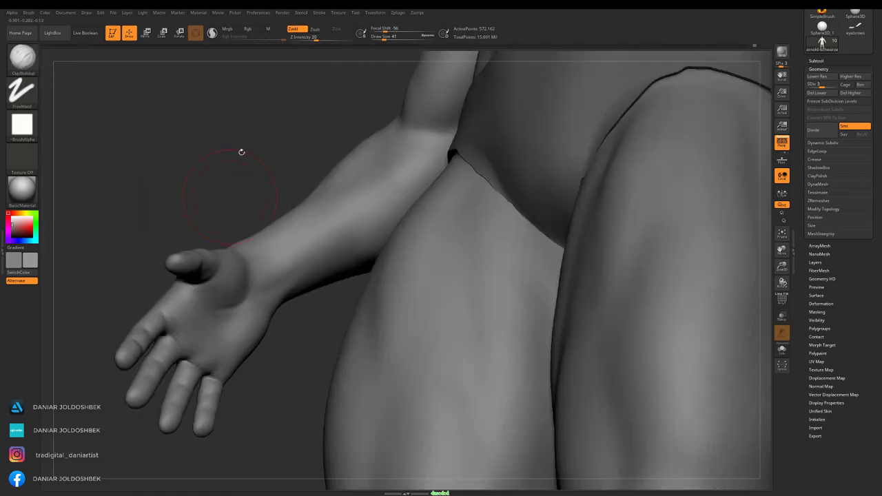
pyautogui.moveTo(241, 152)
pyautogui.mouseDown(button='right')
pyautogui.moveTo(296, 228)
pyautogui.moveTo(285, 199)
pyautogui.mouseUp(button='right')
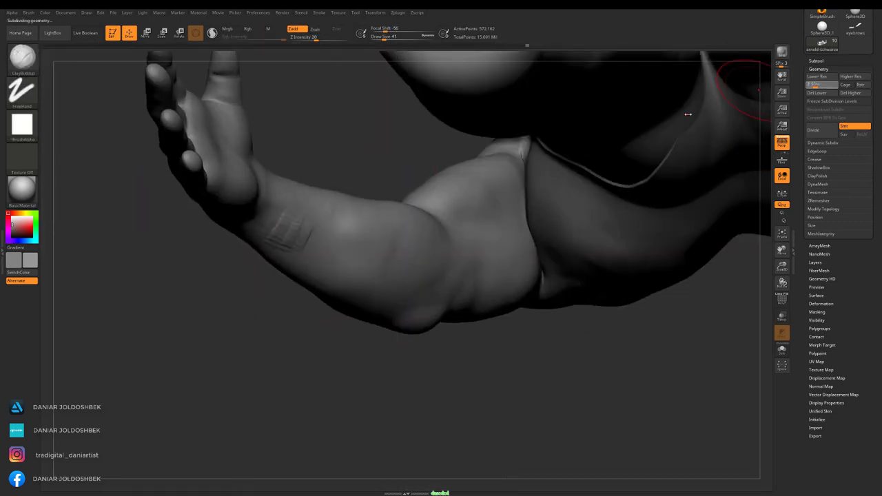
pyautogui.moveTo(687, 114)
pyautogui.mouseDown(button='right')
pyautogui.moveTo(186, 354)
pyautogui.moveTo(199, 228)
pyautogui.moveTo(289, 273)
pyautogui.moveTo(699, 89)
pyautogui.moveTo(303, 203)
pyautogui.moveTo(288, 272)
pyautogui.mouseUp(button='right')
pyautogui.moveTo(377, 216); pyautogui.dragTo(328, 322, button='right')
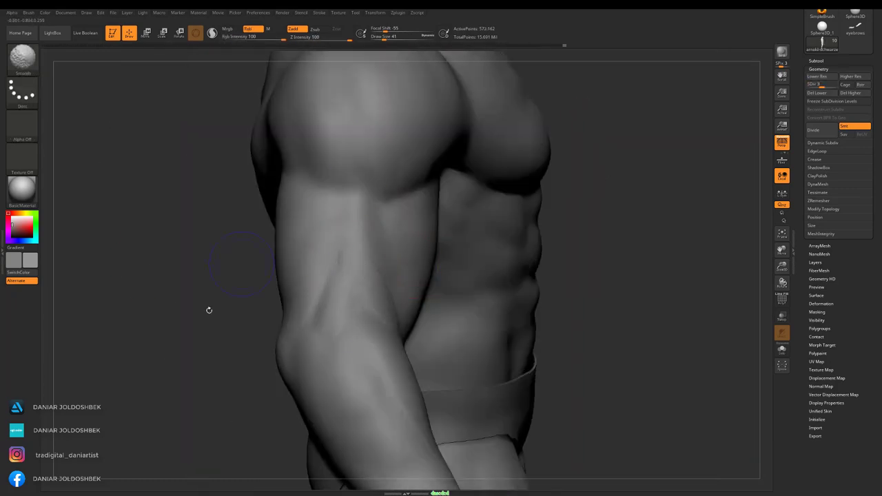
# Save the project file and frame the thighs and knees in a straight front view.
pyautogui.moveTo(209, 310); pyautogui.dragTo(498, 300, button='right')
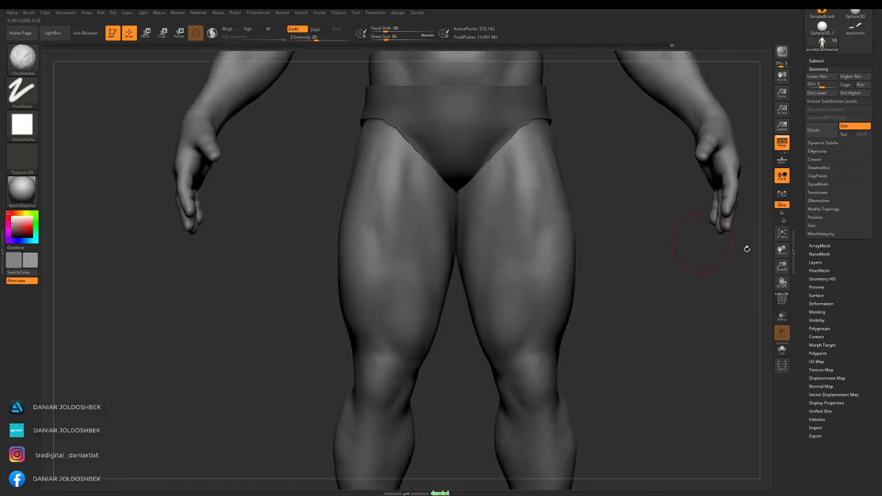
pyautogui.click(331, 228)
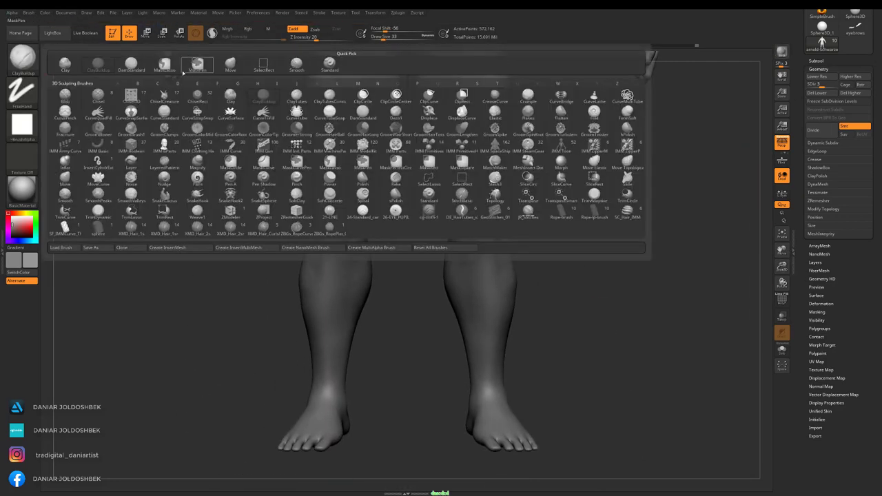
pyautogui.moveTo(534, 163); pyautogui.dragTo(568, 219)
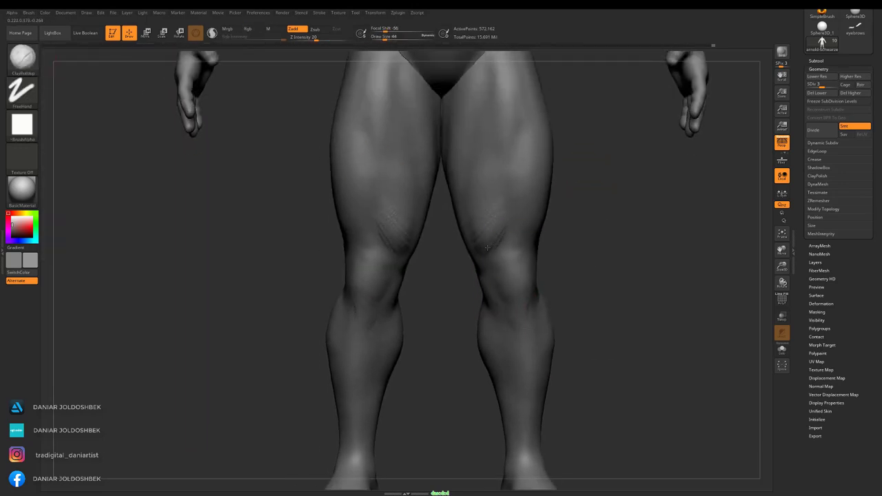
pyautogui.moveTo(582, 186); pyautogui.dragTo(581, 273)
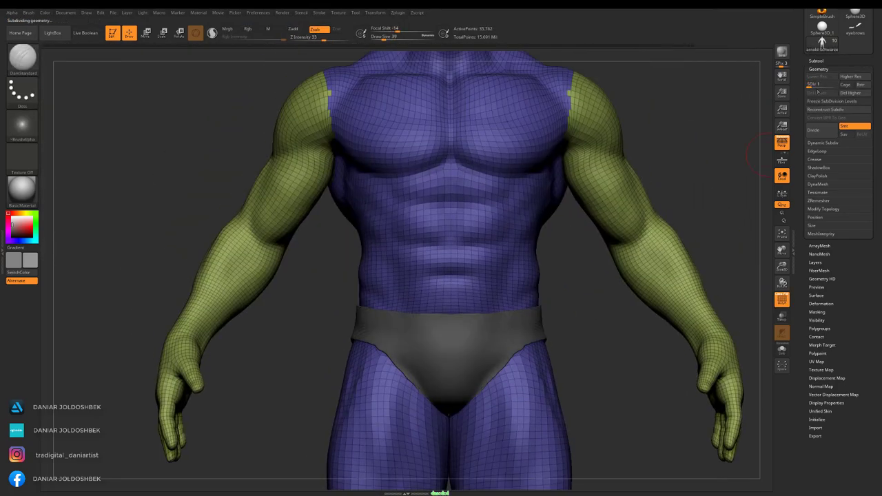
# Build up clay on the back of the torso with ClayBuildup from a direct back view.
pyautogui.moveTo(308, 259); pyautogui.dragTo(484, 172)
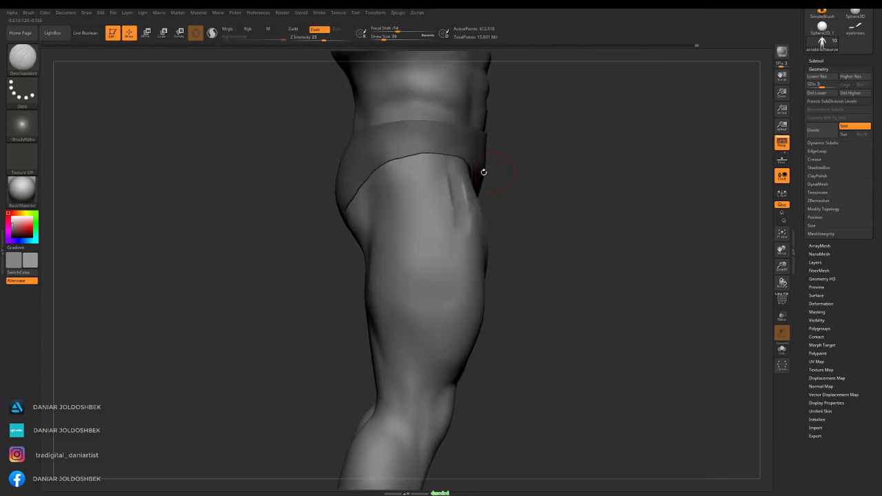
pyautogui.keyDown('alt'); pyautogui.moveTo(571, 118); pyautogui.dragTo(574, 145); pyautogui.keyUp('alt')
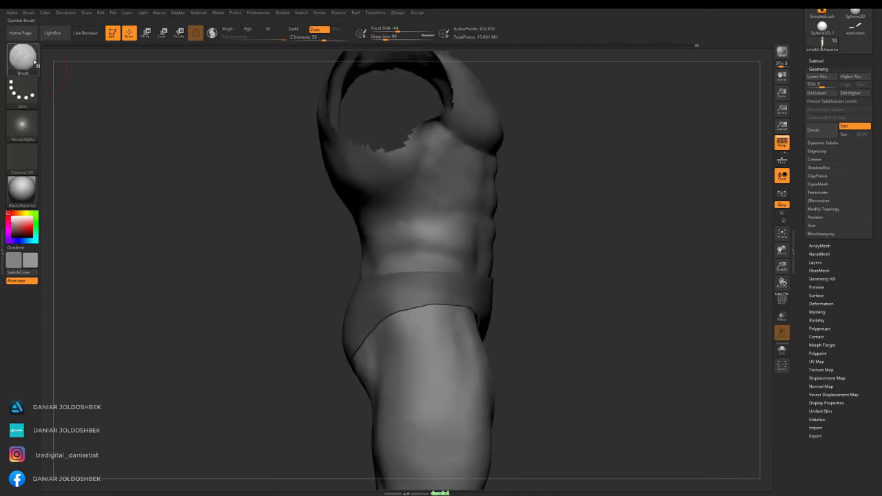
pyautogui.press('b')
pyautogui.press('c')
pyautogui.press('b')
pyautogui.moveTo(61, 72)
pyautogui.mouseDown()
pyautogui.moveTo(366, 170)
pyautogui.moveTo(329, 208)
pyautogui.mouseUp()
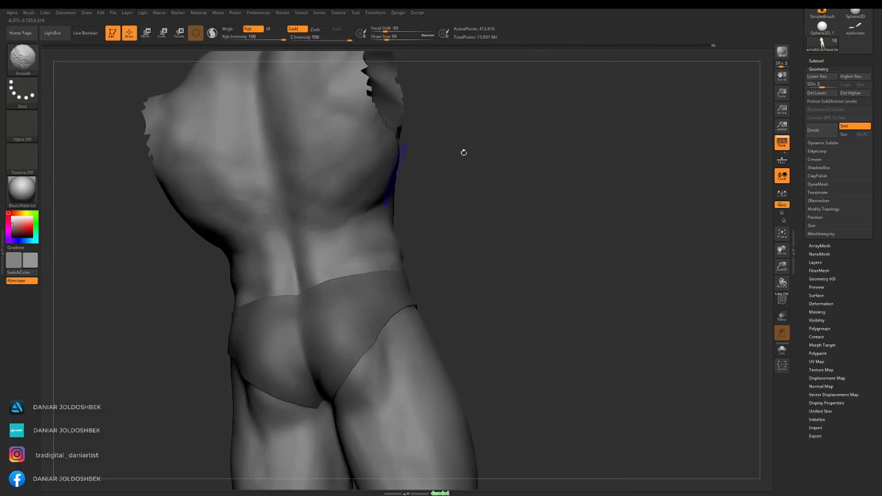
pyautogui.keyDown('shift'); pyautogui.moveTo(463, 152); pyautogui.dragTo(399, 239); pyautogui.keyUp('shift')
pyautogui.keyDown('shift'); pyautogui.moveTo(525, 199); pyautogui.dragTo(421, 182); pyautogui.keyUp('shift')
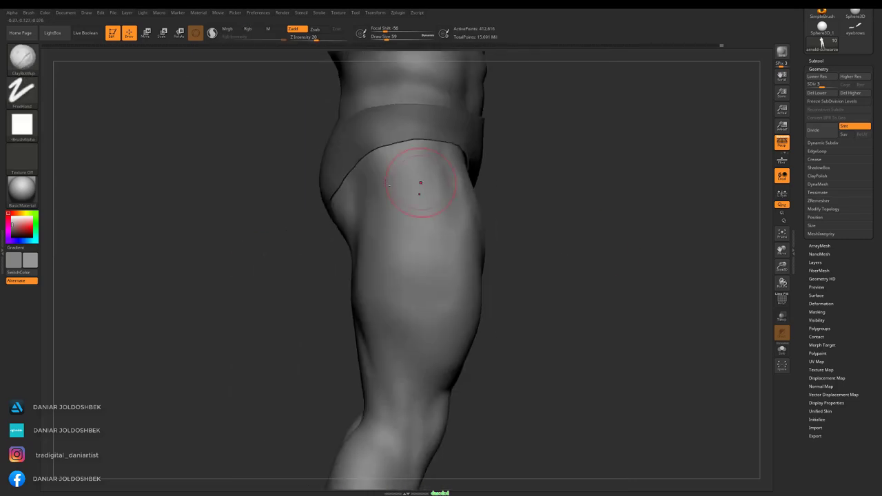
# Carve muscle creases into the hip, legs and calves with DamStandard.
pyautogui.press('b')
pyautogui.press('d')
pyautogui.press('s')
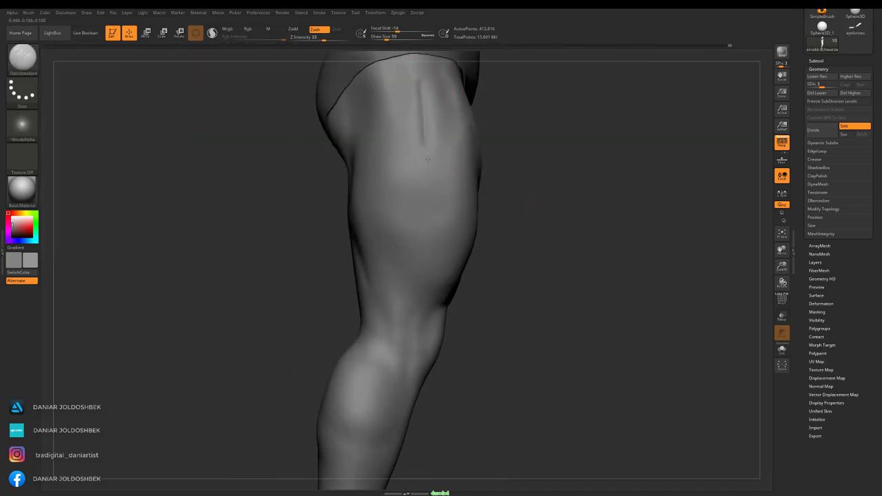
pyautogui.keyDown('alt'); pyautogui.moveTo(426, 221); pyautogui.dragTo(433, 203); pyautogui.keyUp('alt')
pyautogui.moveTo(540, 253)
pyautogui.keyDown('alt'); pyautogui.mouseDown()
pyautogui.moveTo(540, 157)
pyautogui.moveTo(330, 316)
pyautogui.mouseUp(); pyautogui.keyUp('alt')
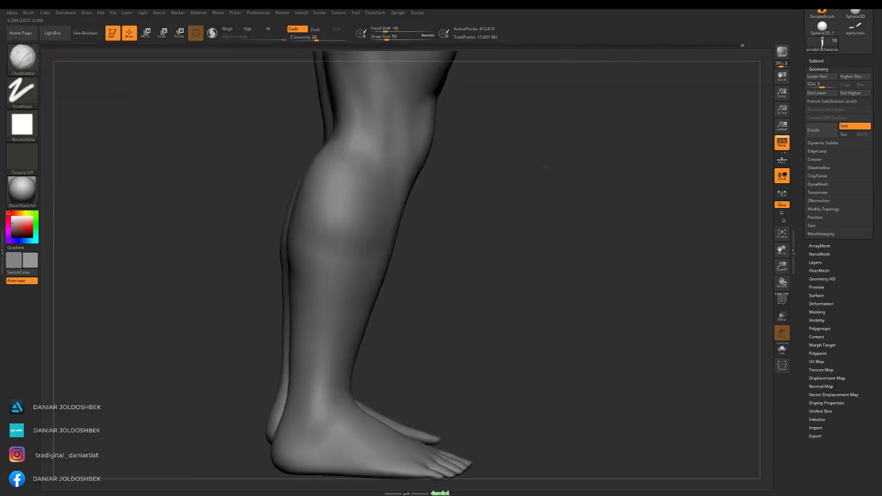
pyautogui.moveTo(504, 158)
pyautogui.mouseDown()
pyautogui.moveTo(393, 260)
pyautogui.moveTo(414, 241)
pyautogui.mouseUp()
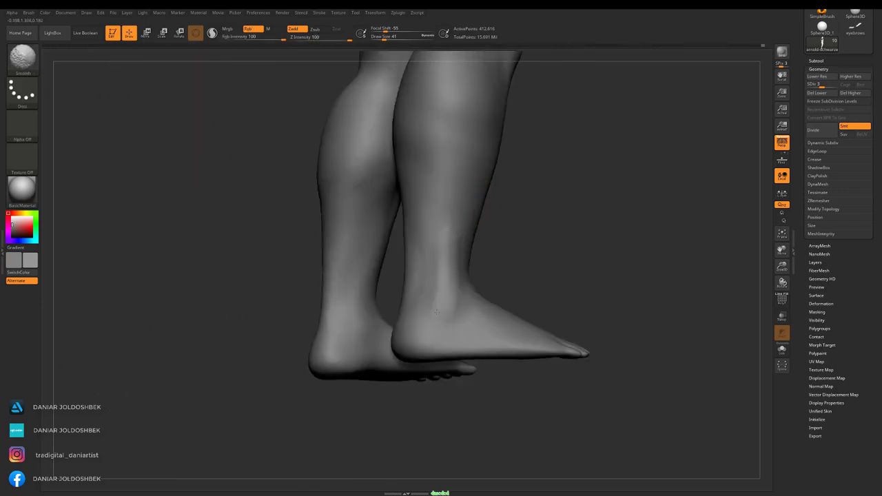
pyautogui.moveTo(411, 301); pyautogui.dragTo(399, 165)
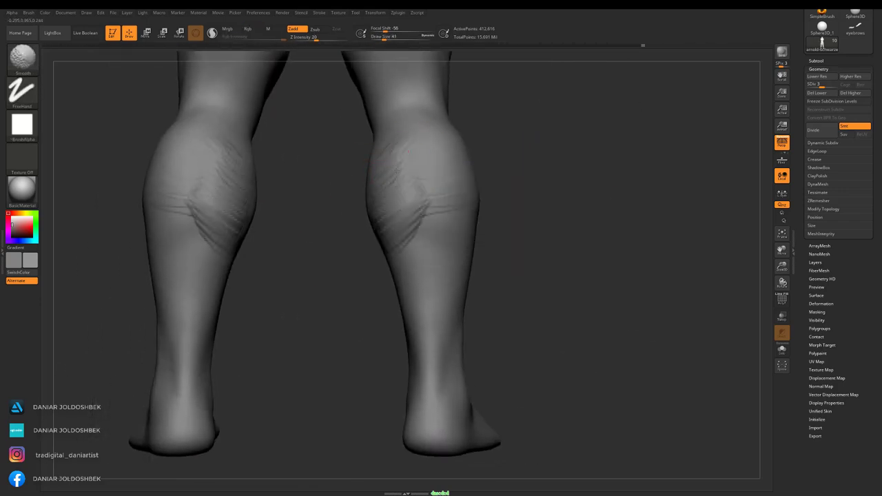
# Refine the hamstring grooves on the backs of the thighs and smooth away small crease strokes.
pyautogui.keyDown('alt'); pyautogui.moveTo(453, 156); pyautogui.dragTo(407, 234); pyautogui.keyUp('alt')
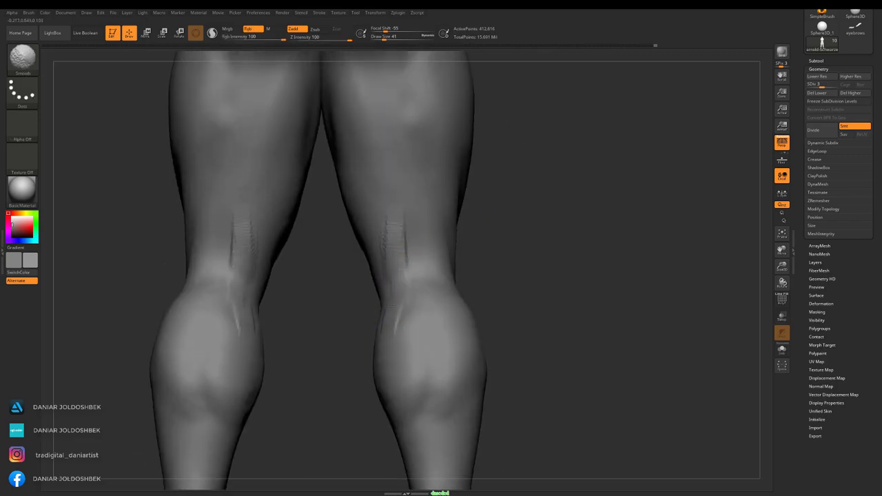
pyautogui.moveTo(388, 305); pyautogui.dragTo(389, 219)
pyautogui.keyDown('shift'); pyautogui.moveTo(395, 297); pyautogui.dragTo(410, 194); pyautogui.keyUp('shift')
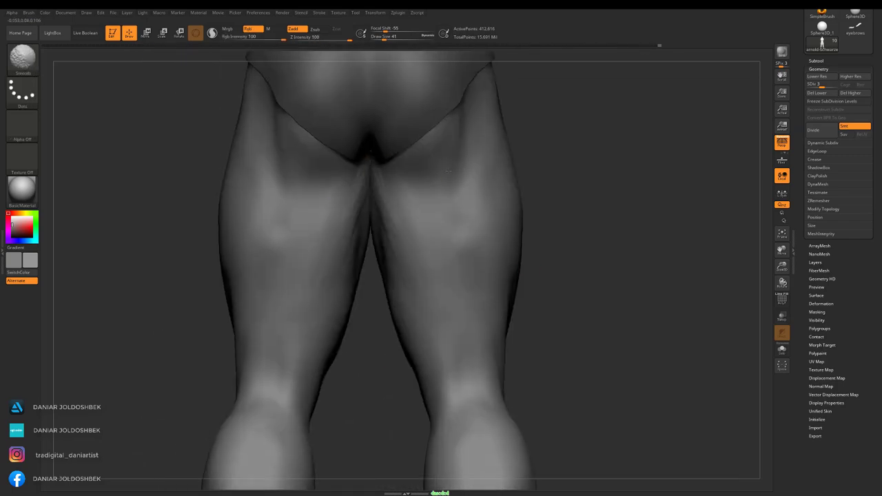
pyautogui.keyDown('shift'); pyautogui.moveTo(447, 171); pyautogui.dragTo(547, 120); pyautogui.keyUp('shift')
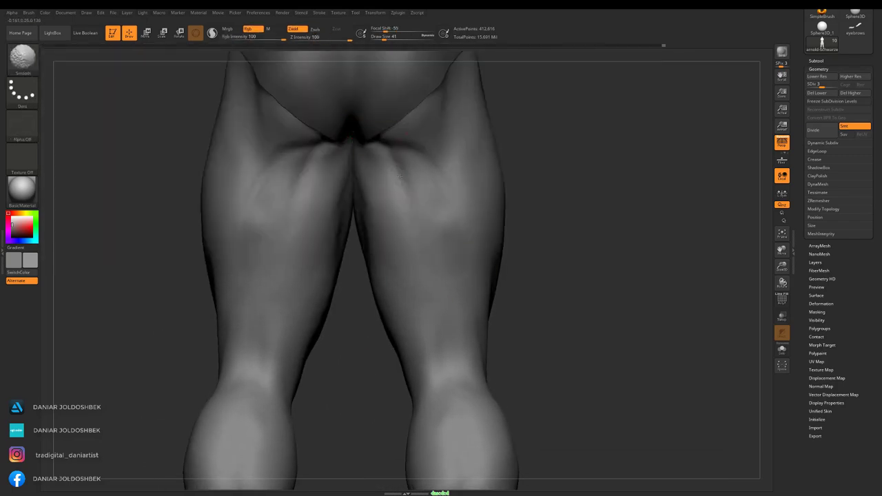
pyautogui.moveTo(400, 177); pyautogui.dragTo(448, 214)
pyautogui.moveTo(647, 163)
pyautogui.mouseDown()
pyautogui.moveTo(462, 252)
pyautogui.moveTo(442, 149)
pyautogui.mouseUp()
pyautogui.moveTo(444, 110)
pyautogui.mouseDown()
pyautogui.moveTo(555, 118)
pyautogui.moveTo(441, 117)
pyautogui.mouseUp()
# Refine the calves and lower legs with ClayBuildup and Smooth from back, side and front.
pyautogui.click(198, 13)
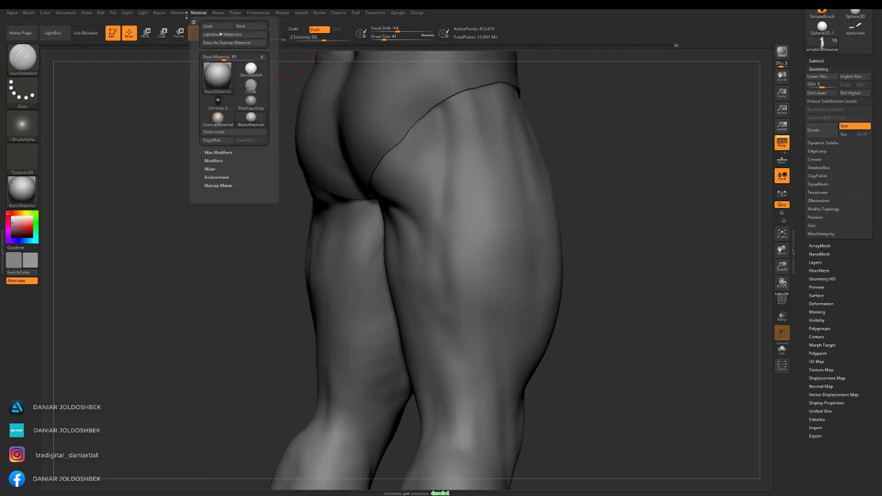
pyautogui.click(258, 12)
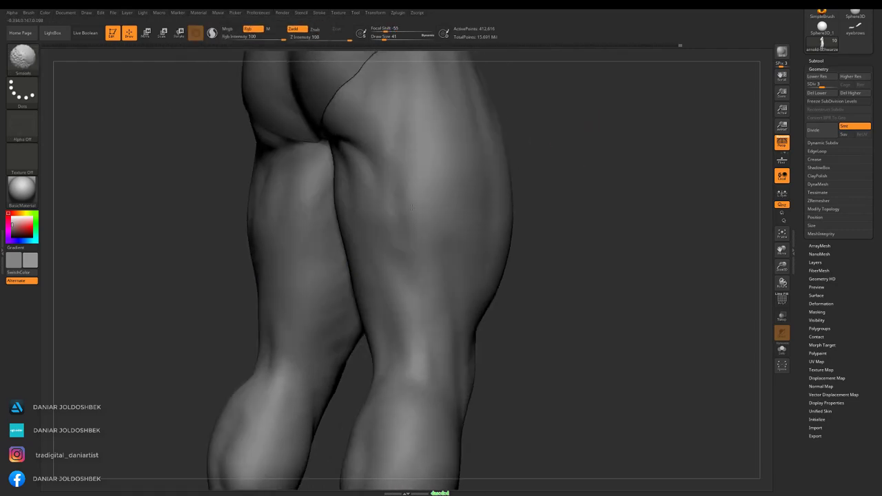
pyautogui.moveTo(444, 140); pyautogui.dragTo(437, 226)
pyautogui.moveTo(583, 220)
pyautogui.mouseDown()
pyautogui.moveTo(558, 208)
pyautogui.moveTo(601, 207)
pyautogui.moveTo(526, 191)
pyautogui.moveTo(475, 199)
pyautogui.mouseUp()
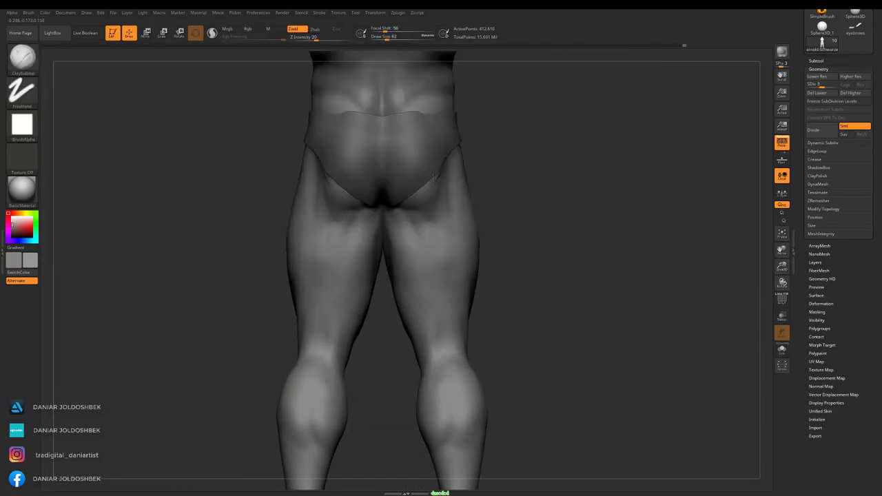
pyautogui.keyDown('alt'); pyautogui.moveTo(437, 241); pyautogui.dragTo(411, 302); pyautogui.keyUp('alt')
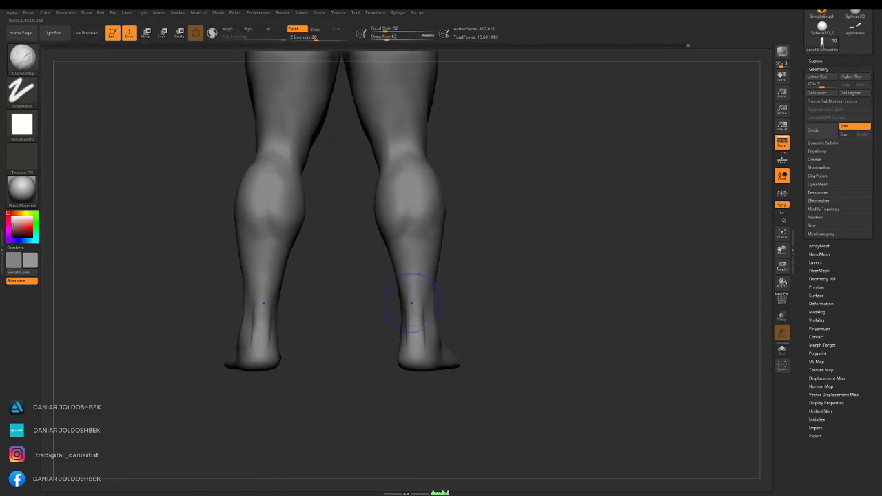
pyautogui.moveTo(412, 253)
pyautogui.mouseDown()
pyautogui.moveTo(551, 236)
pyautogui.moveTo(390, 323)
pyautogui.moveTo(289, 244)
pyautogui.moveTo(473, 207)
pyautogui.moveTo(408, 205)
pyautogui.moveTo(435, 205)
pyautogui.mouseUp()
pyautogui.moveTo(460, 233)
pyautogui.mouseDown()
pyautogui.moveTo(364, 246)
pyautogui.moveTo(379, 220)
pyautogui.mouseUp()
pyautogui.moveTo(383, 285)
pyautogui.keyDown('shift'); pyautogui.mouseDown()
pyautogui.moveTo(468, 236)
pyautogui.moveTo(427, 208)
pyautogui.moveTo(433, 275)
pyautogui.mouseUp(); pyautogui.keyUp('shift')
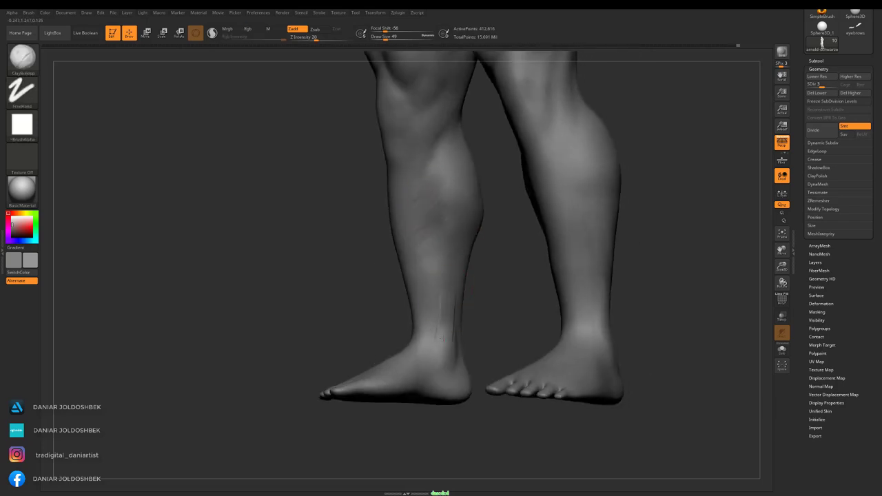
pyautogui.moveTo(441, 337)
pyautogui.keyDown('shift'); pyautogui.mouseDown()
pyautogui.moveTo(412, 274)
pyautogui.moveTo(344, 315)
pyautogui.moveTo(472, 310)
pyautogui.moveTo(494, 224)
pyautogui.moveTo(462, 220)
pyautogui.moveTo(482, 179)
pyautogui.mouseUp(); pyautogui.keyUp('shift')
# Save the .zpr project and carve tendon lines across the tops of the feet.
pyautogui.hotkey('ctrl', 's')
pyautogui.click(328, 228)
pyautogui.moveTo(590, 216)
pyautogui.mouseDown()
pyautogui.moveTo(552, 227)
pyautogui.moveTo(591, 244)
pyautogui.mouseUp()
pyautogui.moveTo(531, 317)
pyautogui.keyDown('shift'); pyautogui.mouseDown()
pyautogui.moveTo(427, 263)
pyautogui.moveTo(479, 242)
pyautogui.mouseUp(); pyautogui.keyUp('shift')
pyautogui.moveTo(487, 273)
pyautogui.mouseDown()
pyautogui.moveTo(528, 221)
pyautogui.moveTo(522, 207)
pyautogui.moveTo(514, 249)
pyautogui.moveTo(473, 296)
pyautogui.moveTo(611, 186)
pyautogui.moveTo(400, 282)
pyautogui.moveTo(427, 262)
pyautogui.mouseUp()
# Inflate the feet slightly with the Deformation settings and set the brush size to 33.
pyautogui.click(820, 303)
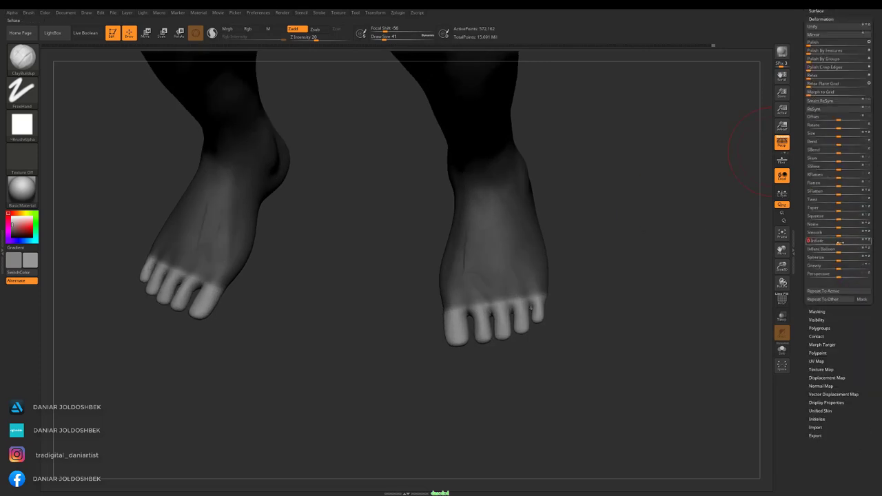
pyautogui.moveTo(839, 240); pyautogui.dragTo(834, 239)
pyautogui.press('space')
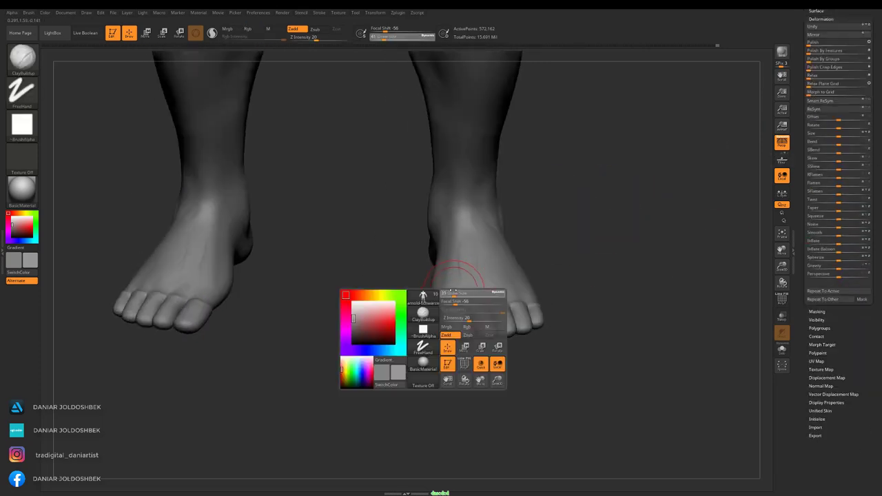
pyautogui.moveTo(482, 324); pyautogui.dragTo(386, 303)
pyautogui.press('space')
pyautogui.moveTo(324, 261); pyautogui.dragTo(330, 260)
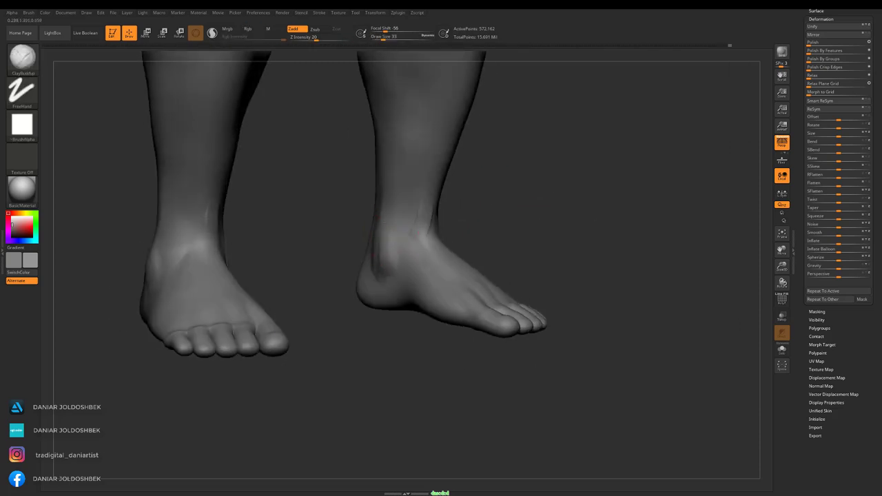
# Smooth around the ankles and feet, then return to a front full-body view.
pyautogui.moveTo(586, 303); pyautogui.dragTo(432, 296)
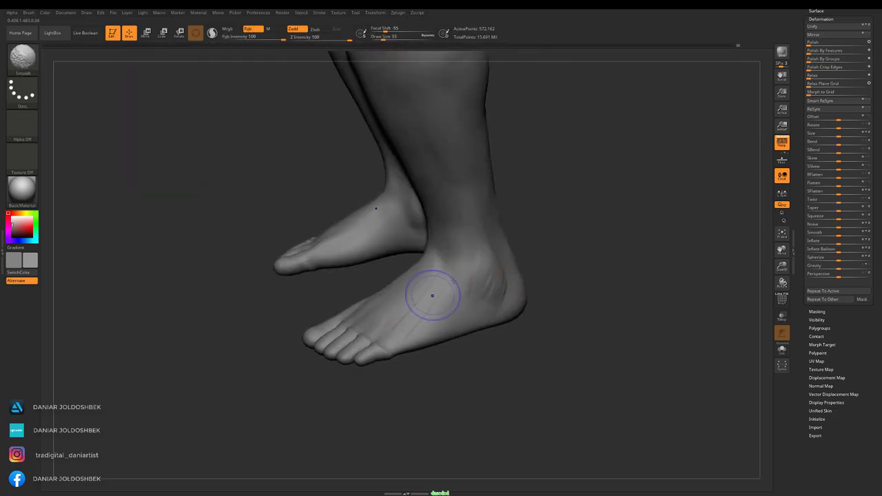
pyautogui.moveTo(586, 207)
pyautogui.mouseDown()
pyautogui.moveTo(622, 177)
pyautogui.moveTo(765, 251)
pyautogui.moveTo(734, 237)
pyautogui.mouseUp()
pyautogui.press('f')
pyautogui.keyDown('alt'); pyautogui.moveTo(644, 207); pyautogui.dragTo(645, 238); pyautogui.keyUp('alt')
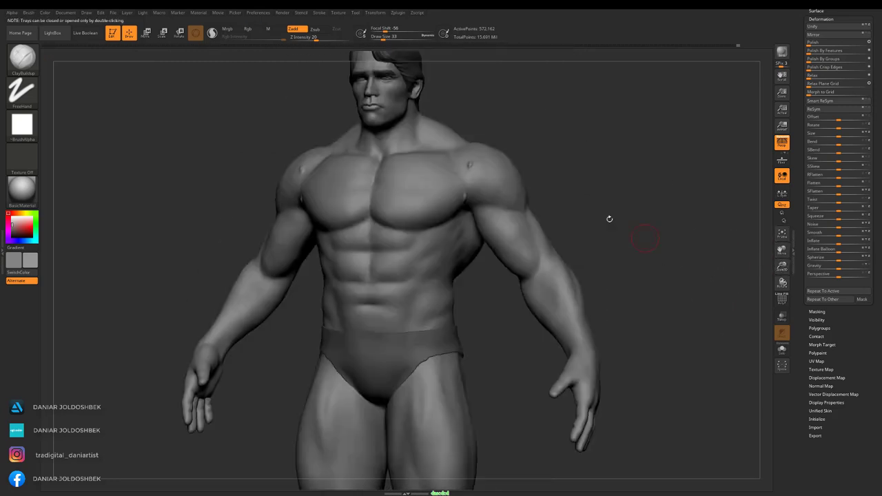
pyautogui.moveTo(645, 141)
pyautogui.mouseDown()
pyautogui.moveTo(328, 161)
pyautogui.moveTo(482, 275)
pyautogui.mouseUp()
# Save the project, smooth the calves and ankles front and back, and show Tool > Geometry settings.
pyautogui.hotkey('ctrl', 's')
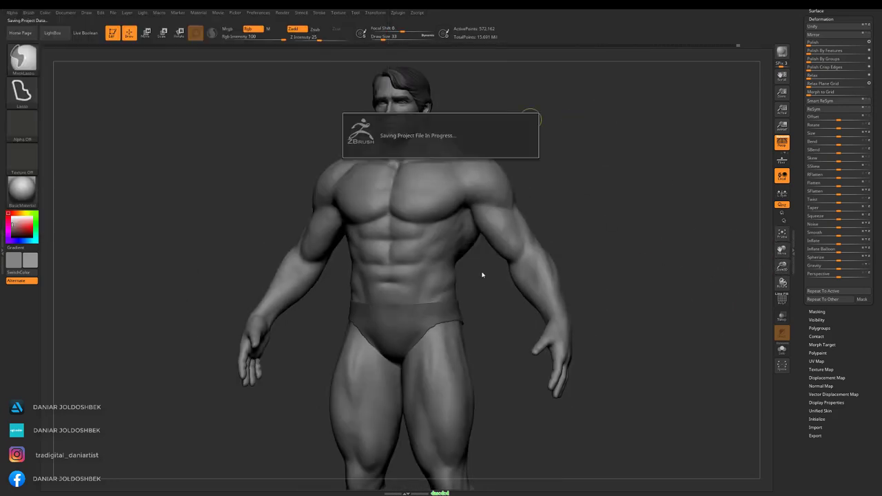
pyautogui.moveTo(761, 182)
pyautogui.mouseDown()
pyautogui.moveTo(689, 206)
pyautogui.moveTo(689, 248)
pyautogui.moveTo(494, 251)
pyautogui.moveTo(468, 239)
pyautogui.mouseUp()
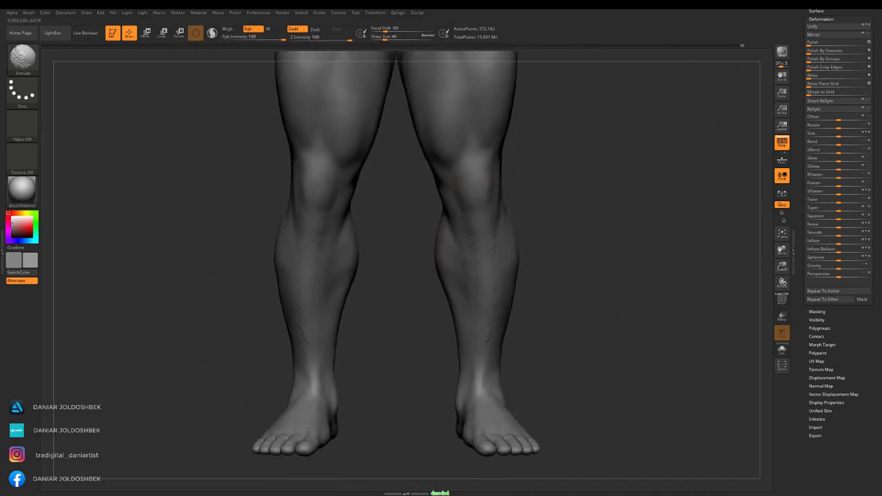
pyautogui.moveTo(577, 197)
pyautogui.mouseDown()
pyautogui.moveTo(399, 259)
pyautogui.moveTo(321, 271)
pyautogui.mouseUp()
pyautogui.moveTo(498, 276)
pyautogui.mouseDown()
pyautogui.moveTo(509, 277)
pyautogui.moveTo(550, 209)
pyautogui.mouseUp()
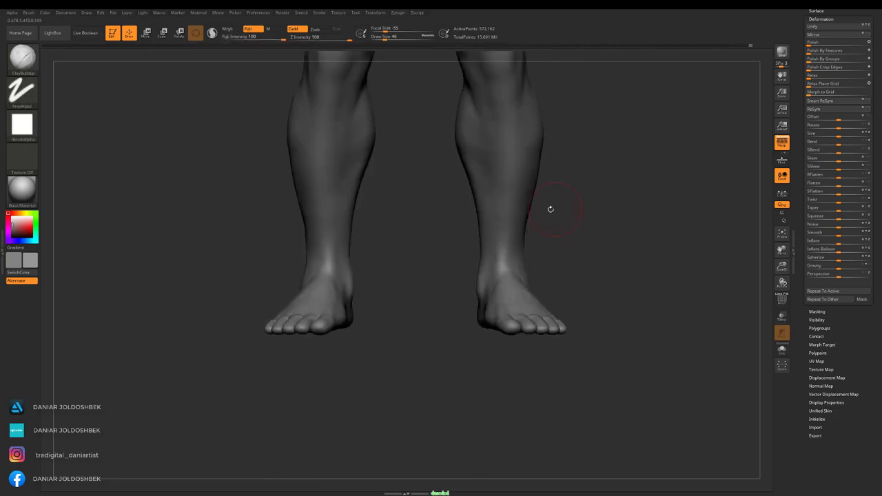
pyautogui.click(818, 173)
# Change subdivision level, show the wireframe, and carve a vertical groove down the front thigh with DamStandard.
pyautogui.click(816, 182)
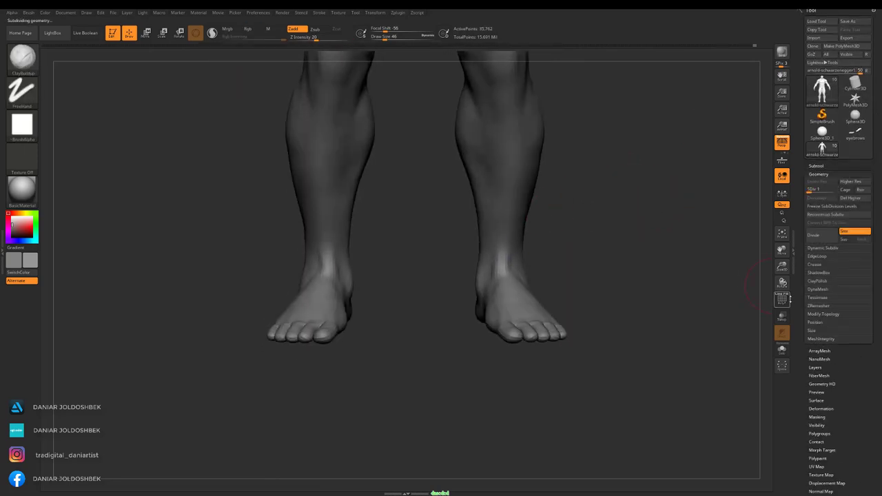
pyautogui.hotkey('shift', 'f')
pyautogui.hotkey('shift', 'f')
pyautogui.moveTo(755, 172)
pyautogui.keyDown('alt'); pyautogui.mouseDown()
pyautogui.moveTo(758, 268)
pyautogui.moveTo(513, 207)
pyautogui.mouseUp(); pyautogui.keyUp('alt')
pyautogui.moveTo(675, 207); pyautogui.dragTo(458, 254)
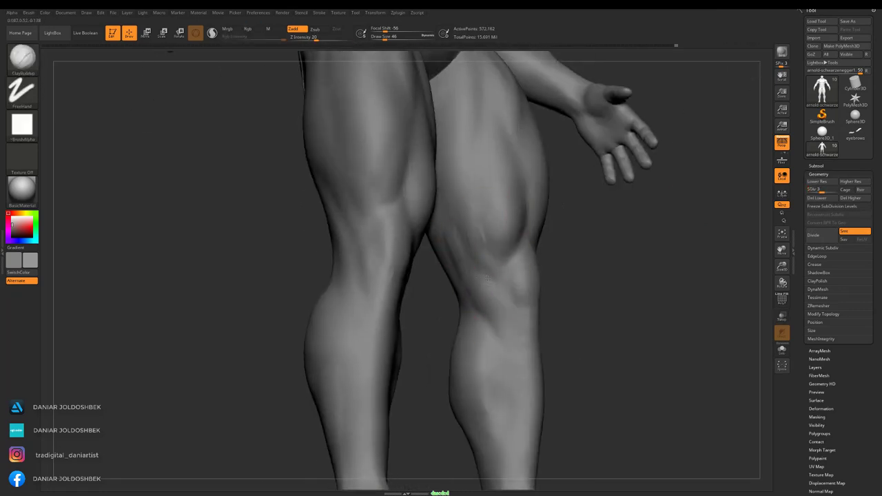
pyautogui.moveTo(615, 199)
pyautogui.mouseDown()
pyautogui.moveTo(597, 203)
pyautogui.moveTo(425, 141)
pyautogui.moveTo(296, 251)
pyautogui.mouseUp()
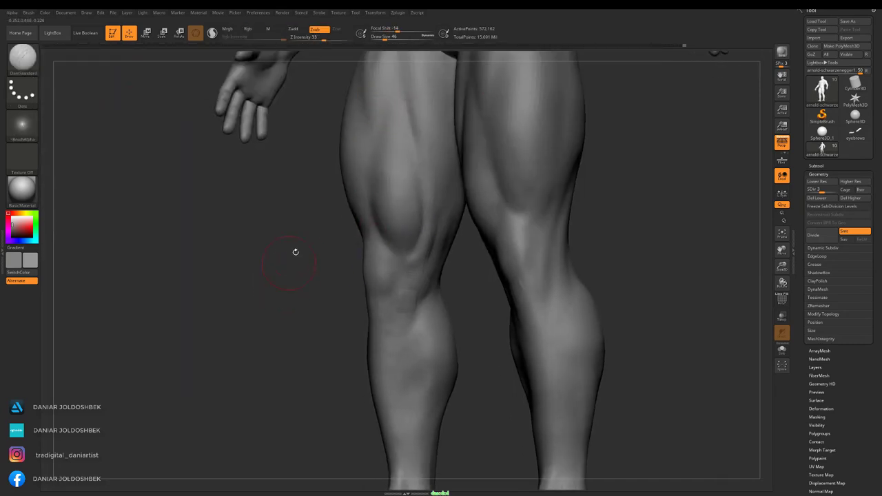
pyautogui.moveTo(677, 72)
pyautogui.mouseDown()
pyautogui.moveTo(502, 144)
pyautogui.moveTo(442, 141)
pyautogui.mouseUp()
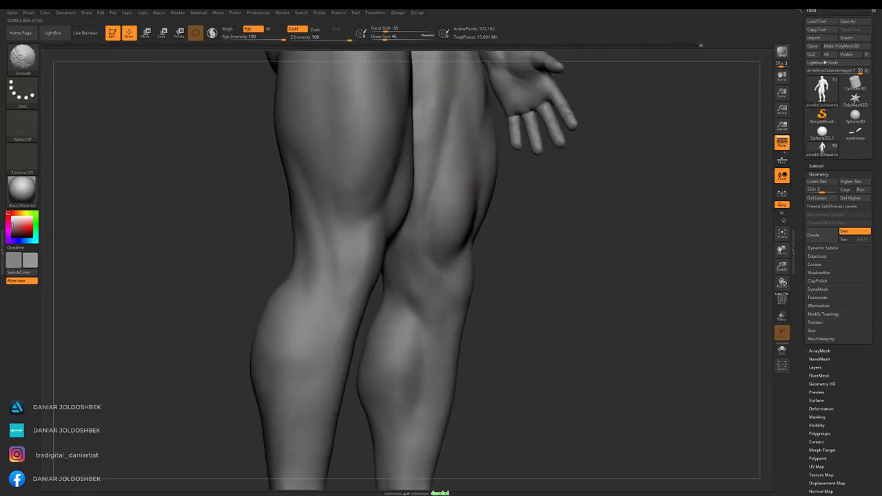
pyautogui.moveTo(441, 278)
pyautogui.keyDown('shift'); pyautogui.mouseDown()
pyautogui.moveTo(571, 128)
pyautogui.moveTo(496, 181)
pyautogui.mouseUp(); pyautogui.keyUp('shift')
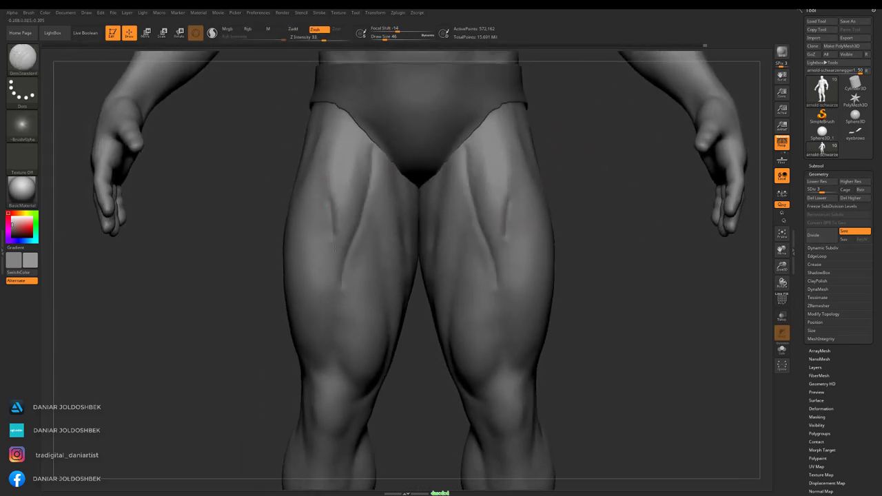
pyautogui.moveTo(335, 273)
pyautogui.mouseDown()
pyautogui.moveTo(604, 231)
pyautogui.moveTo(433, 100)
pyautogui.mouseUp()
pyautogui.moveTo(433, 100)
pyautogui.mouseDown()
pyautogui.moveTo(447, 226)
pyautogui.moveTo(766, 260)
pyautogui.mouseUp()
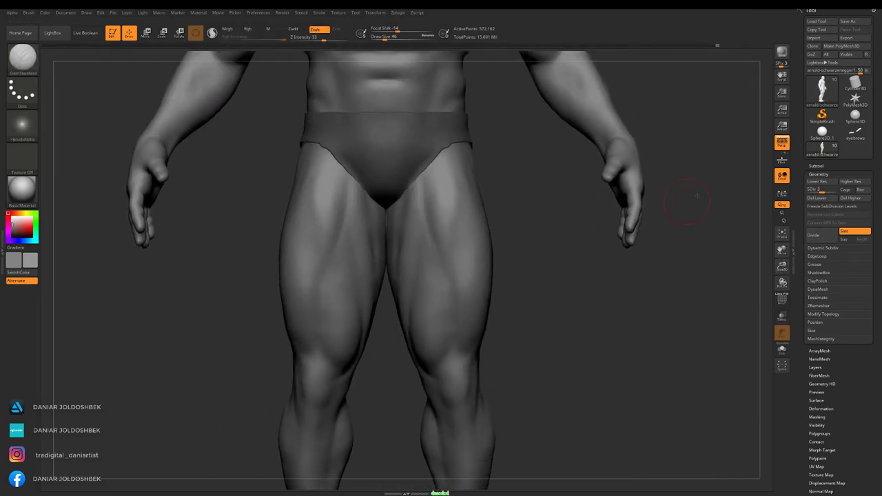
# Save and overwrite the project, then smooth the legs from a raised three-quarter view.
pyautogui.hotkey('ctrl', 's')
pyautogui.press('Return')
pyautogui.click(452, 242)
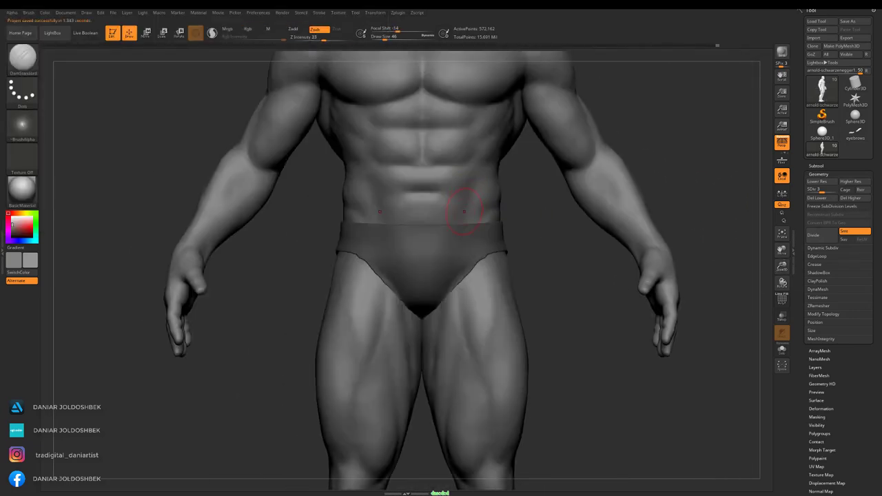
pyautogui.moveTo(463, 219)
pyautogui.mouseDown(button='right')
pyautogui.moveTo(535, 150)
pyautogui.moveTo(637, 130)
pyautogui.moveTo(585, 155)
pyautogui.moveTo(599, 152)
pyautogui.moveTo(482, 159)
pyautogui.moveTo(551, 162)
pyautogui.moveTo(544, 169)
pyautogui.moveTo(686, 124)
pyautogui.mouseUp(button='right')
pyautogui.keyDown('alt'); pyautogui.moveTo(470, 193); pyautogui.dragTo(369, 180, button='right'); pyautogui.keyUp('alt')
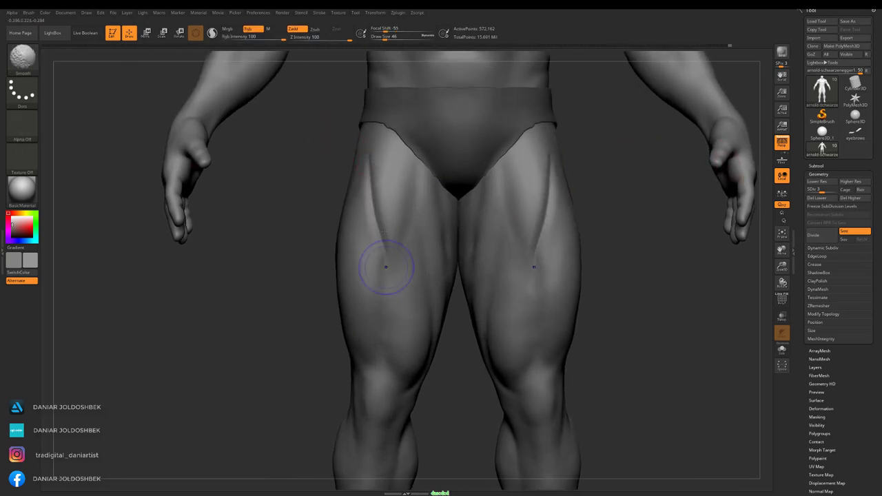
pyautogui.moveTo(386, 266)
pyautogui.mouseDown(button='right')
pyautogui.moveTo(441, 261)
pyautogui.moveTo(394, 222)
pyautogui.moveTo(316, 330)
pyautogui.moveTo(316, 213)
pyautogui.moveTo(481, 228)
pyautogui.moveTo(383, 319)
pyautogui.moveTo(453, 297)
pyautogui.moveTo(437, 335)
pyautogui.moveTo(517, 215)
pyautogui.moveTo(482, 221)
pyautogui.moveTo(510, 219)
pyautogui.moveTo(498, 223)
pyautogui.mouseUp(button='right')
# Build up the back thigh, buttock and calves with ClayBuildup and overwrite the saved project.
pyautogui.press('b')
pyautogui.press('c')
pyautogui.press('b')
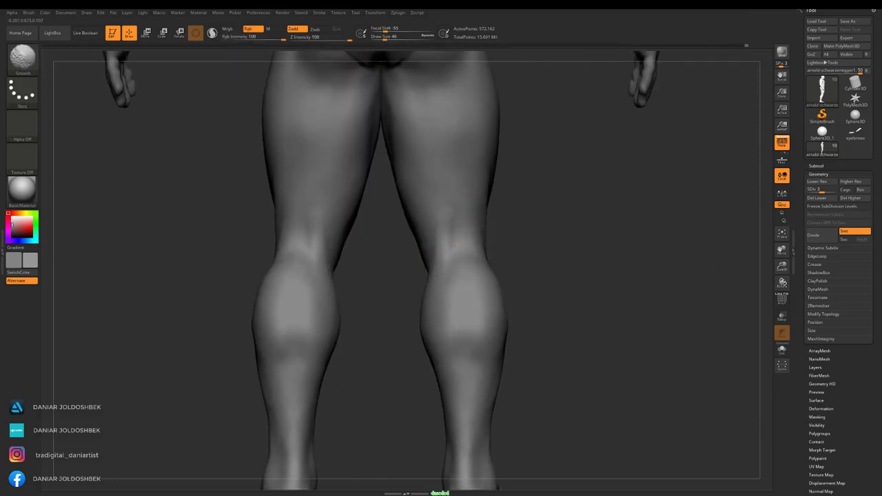
pyautogui.moveTo(436, 275)
pyautogui.keyDown('alt'); pyautogui.mouseDown(button='right')
pyautogui.moveTo(441, 386)
pyautogui.moveTo(472, 175)
pyautogui.moveTo(523, 323)
pyautogui.mouseUp(button='right'); pyautogui.keyUp('alt')
pyautogui.click(782, 234)
pyautogui.moveTo(666, 184)
pyautogui.mouseDown(button='right')
pyautogui.moveTo(569, 165)
pyautogui.moveTo(723, 173)
pyautogui.moveTo(730, 110)
pyautogui.mouseUp(button='right')
pyautogui.hotkey('ctrl', 's')
pyautogui.press('Return')
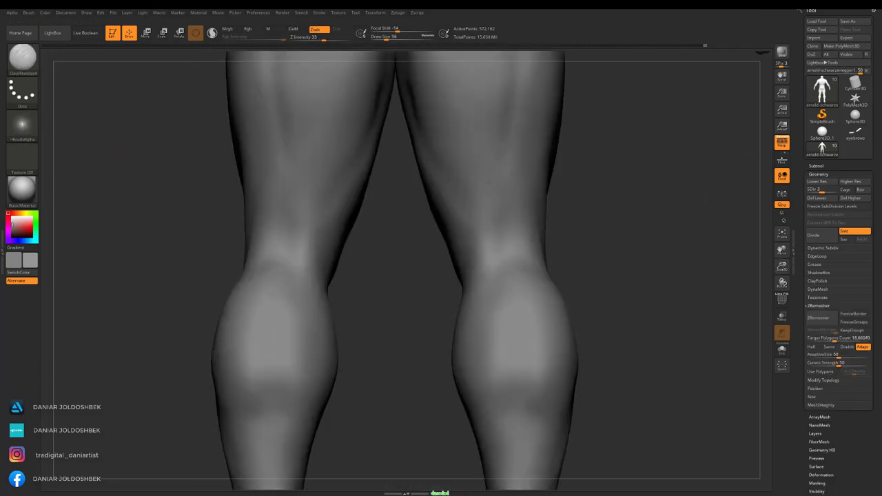
# Build up and smooth the hamstrings and backs of the thighs with ClayBuildup.
pyautogui.keyDown('alt'); pyautogui.moveTo(689, 252); pyautogui.dragTo(460, 212, button='right'); pyautogui.keyUp('alt')
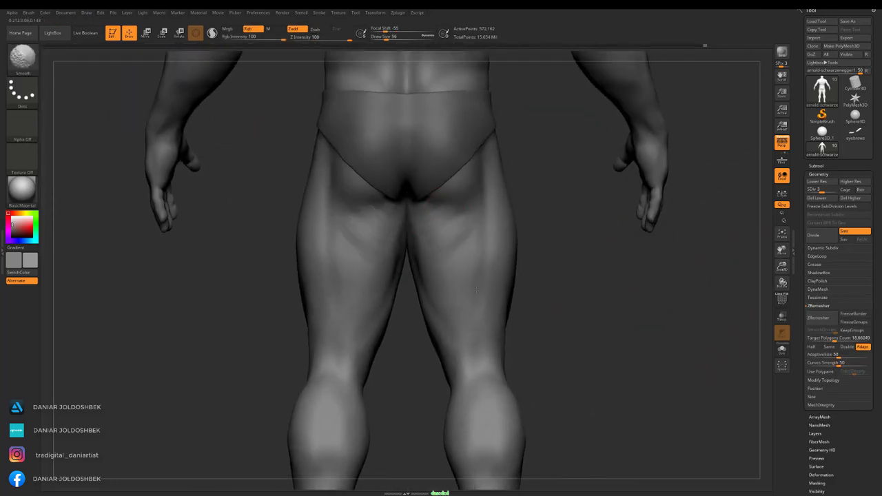
pyautogui.keyDown('alt'); pyautogui.moveTo(477, 290); pyautogui.dragTo(466, 227, button='right'); pyautogui.keyUp('alt')
pyautogui.moveTo(511, 246); pyautogui.dragTo(425, 296, button='right')
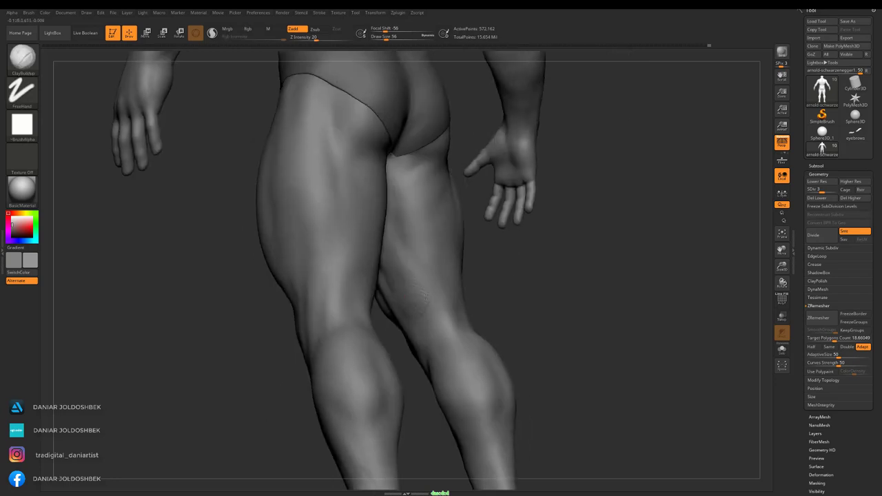
pyautogui.keyDown('shift'); pyautogui.moveTo(497, 259); pyautogui.dragTo(436, 240, button='right'); pyautogui.keyUp('shift')
pyautogui.keyDown('alt'); pyautogui.moveTo(469, 295); pyautogui.dragTo(416, 270, button='right'); pyautogui.keyUp('alt')
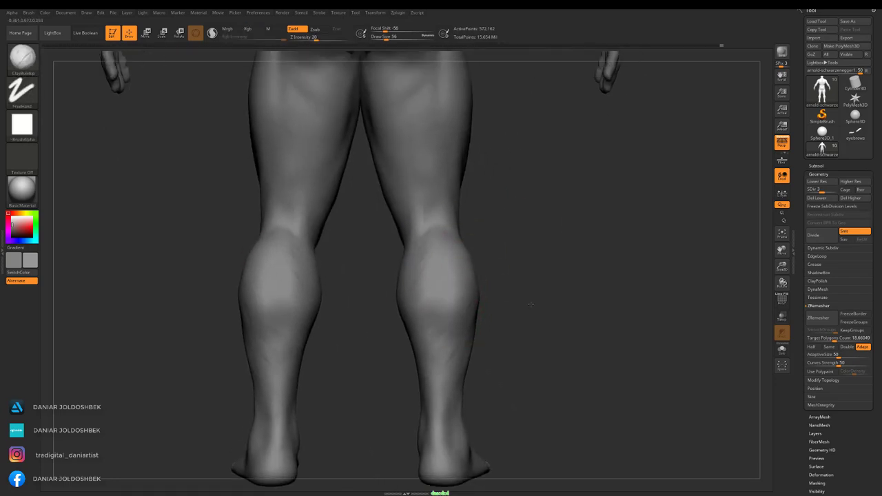
pyautogui.moveTo(441, 318)
pyautogui.mouseDown(button='right')
pyautogui.moveTo(543, 284)
pyautogui.moveTo(524, 276)
pyautogui.mouseUp(button='right')
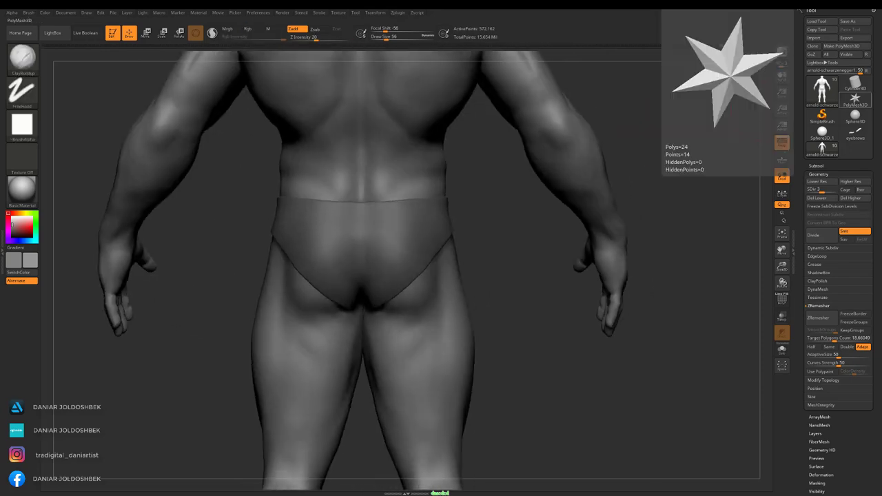
pyautogui.moveTo(347, 218)
pyautogui.keyDown('alt'); pyautogui.mouseDown(button='right')
pyautogui.moveTo(382, 203)
pyautogui.moveTo(408, 218)
pyautogui.moveTo(443, 203)
pyautogui.mouseUp(button='right'); pyautogui.keyUp('alt')
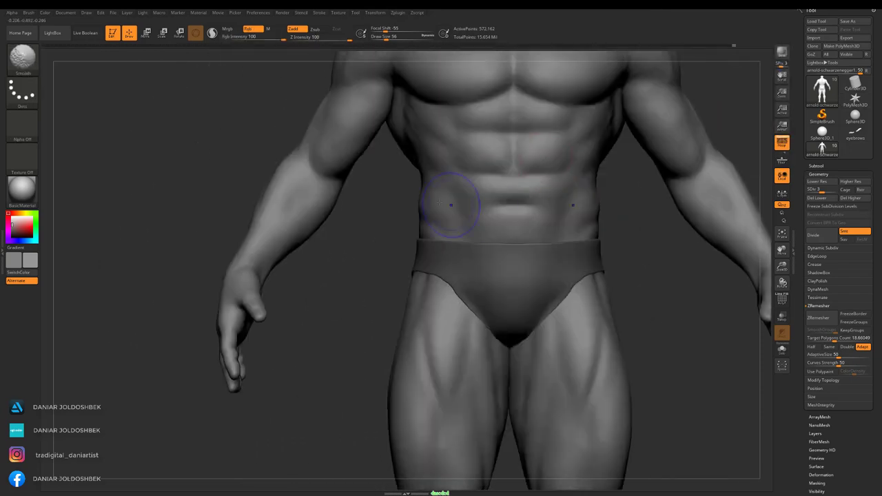
# Refine the calves, buttocks and upper back with ClayBuildup and Smooth.
pyautogui.keyDown('alt'); pyautogui.moveTo(443, 276); pyautogui.dragTo(443, 104, button='right'); pyautogui.keyUp('alt')
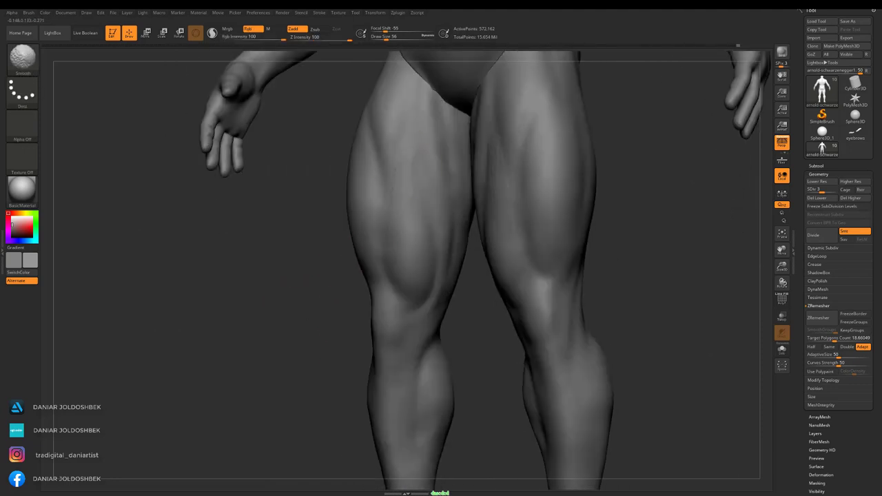
pyautogui.keyDown('shift'); pyautogui.moveTo(295, 253); pyautogui.dragTo(344, 248, button='right'); pyautogui.keyUp('shift')
pyautogui.keyDown('alt'); pyautogui.moveTo(379, 438); pyautogui.dragTo(379, 224, button='right'); pyautogui.keyUp('alt')
pyautogui.moveTo(388, 255)
pyautogui.mouseDown(button='right')
pyautogui.moveTo(401, 220)
pyautogui.moveTo(402, 303)
pyautogui.mouseUp(button='right')
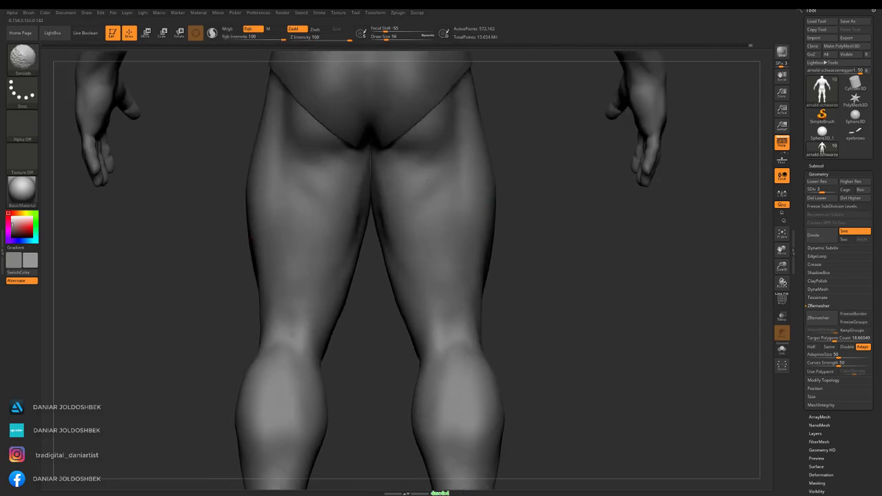
pyautogui.moveTo(413, 228)
pyautogui.mouseDown(button='right')
pyautogui.moveTo(544, 236)
pyautogui.moveTo(408, 197)
pyautogui.mouseUp(button='right')
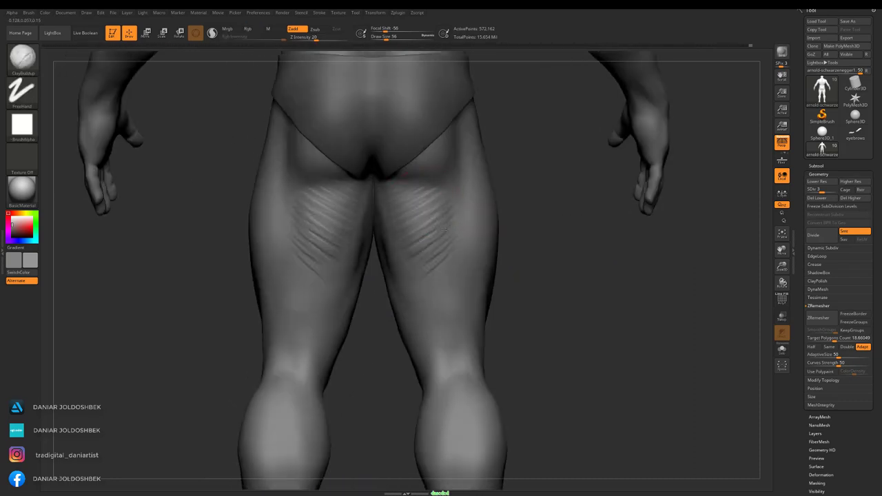
pyautogui.moveTo(781, 265); pyautogui.dragTo(781, 265)
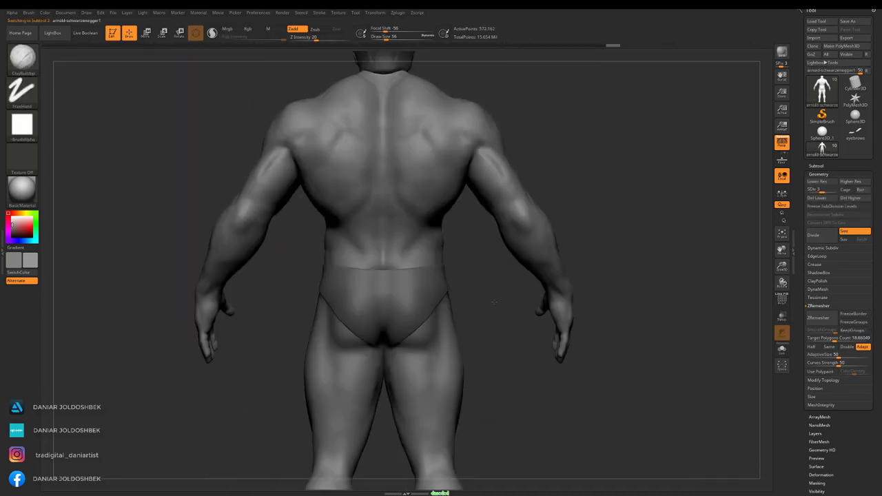
pyautogui.keyDown('alt'); pyautogui.moveTo(646, 181); pyautogui.dragTo(458, 200, button='right'); pyautogui.keyUp('alt')
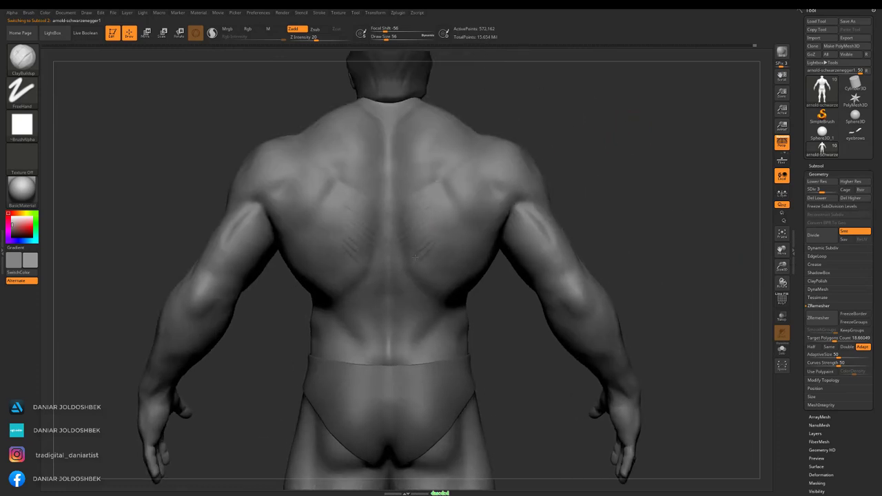
pyautogui.moveTo(415, 257)
pyautogui.keyDown('alt'); pyautogui.mouseDown(button='right')
pyautogui.moveTo(557, 137)
pyautogui.moveTo(439, 238)
pyautogui.mouseUp(button='right'); pyautogui.keyUp('alt')
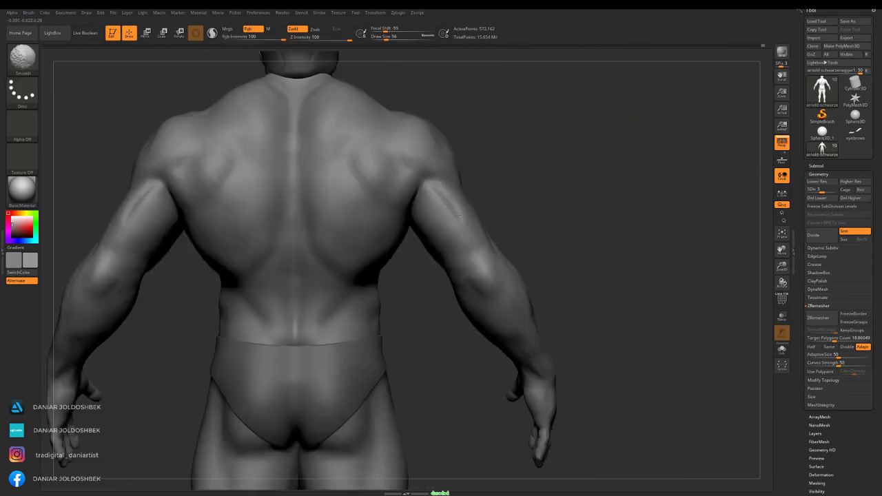
pyautogui.keyDown('alt'); pyautogui.moveTo(483, 258); pyautogui.dragTo(740, 131); pyautogui.keyUp('alt')
# Crease the shoulder-blade muscles with DamStandard using the Dots stroke.
pyautogui.press('b')
pyautogui.press('d')
pyautogui.press('s')
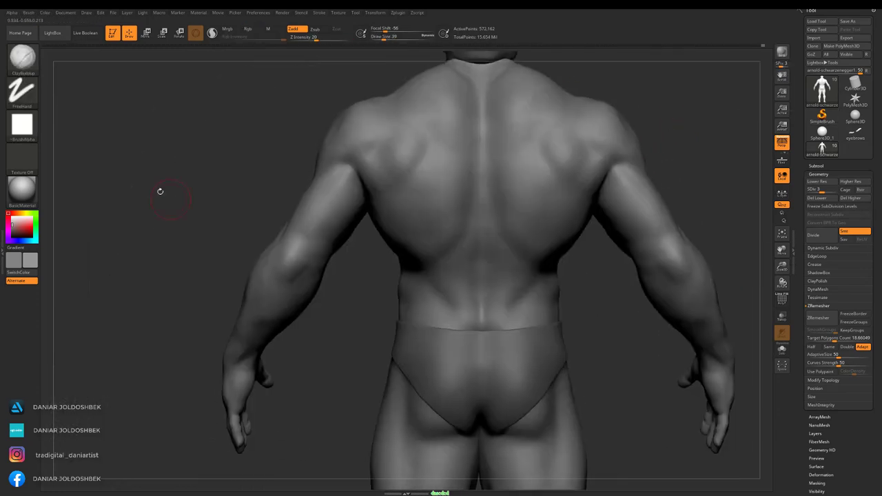
pyautogui.moveTo(257, 313)
pyautogui.mouseDown()
pyautogui.moveTo(316, 256)
pyautogui.moveTo(222, 209)
pyautogui.moveTo(363, 186)
pyautogui.moveTo(378, 213)
pyautogui.mouseUp()
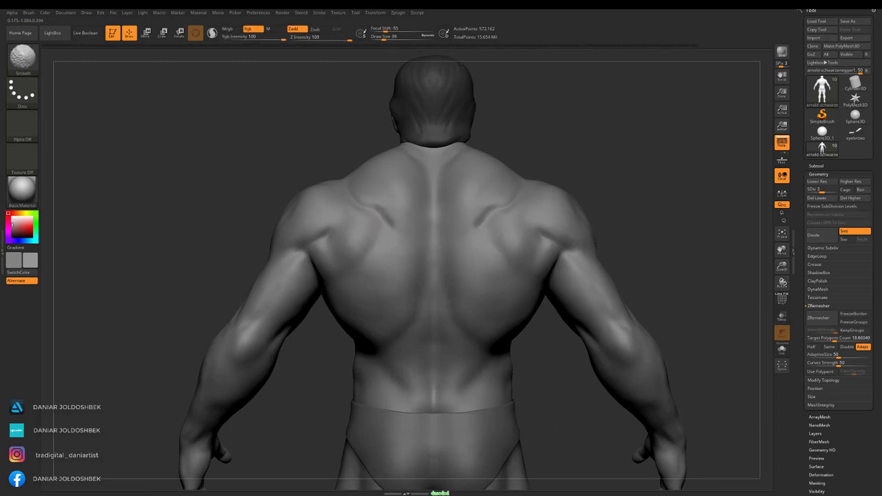
pyautogui.moveTo(423, 239)
pyautogui.keyDown('alt'); pyautogui.mouseDown()
pyautogui.moveTo(374, 197)
pyautogui.moveTo(405, 219)
pyautogui.mouseUp(); pyautogui.keyUp('alt')
pyautogui.press('b')
pyautogui.press('c')
pyautogui.press('b')
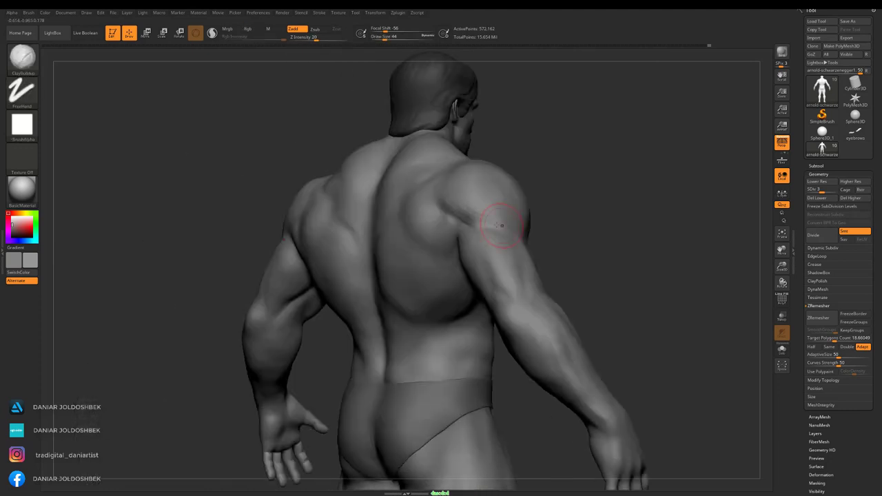
# Carve along the upper thighs and lower leg with DamStandard, then view the legs from the front.
pyautogui.press('b')
pyautogui.press('d')
pyautogui.press('s')
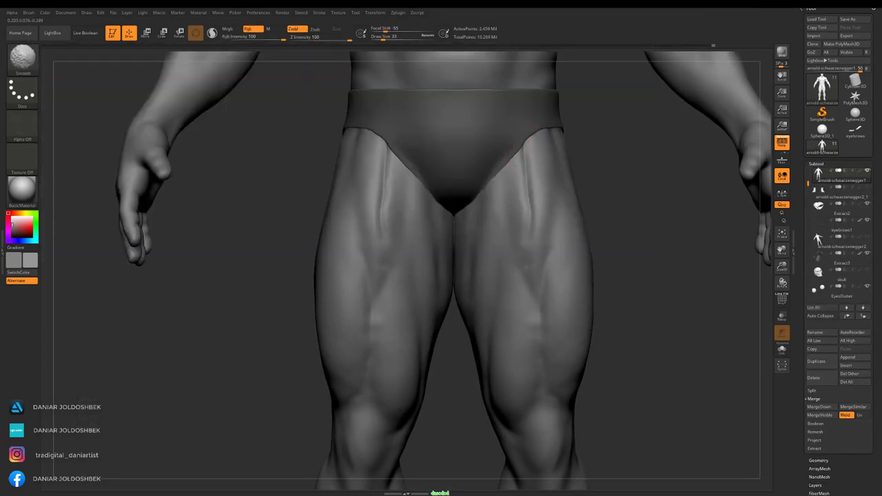
pyautogui.keyDown('alt'); pyautogui.moveTo(534, 249); pyautogui.dragTo(535, 152); pyautogui.keyUp('alt')
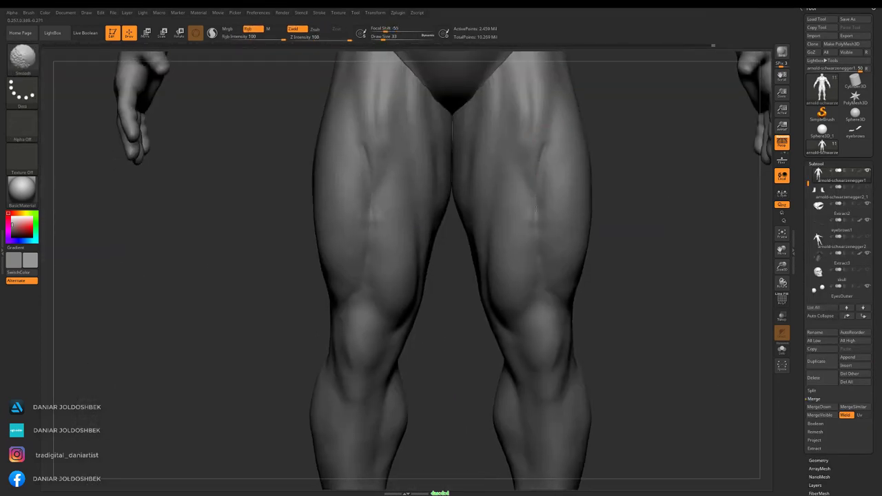
pyautogui.moveTo(601, 219)
pyautogui.mouseDown()
pyautogui.moveTo(590, 226)
pyautogui.moveTo(633, 197)
pyautogui.moveTo(529, 228)
pyautogui.moveTo(643, 226)
pyautogui.mouseUp()
pyautogui.click(782, 233)
pyautogui.moveTo(782, 266)
pyautogui.mouseDown()
pyautogui.moveTo(516, 242)
pyautogui.moveTo(482, 265)
pyautogui.moveTo(571, 230)
pyautogui.moveTo(508, 310)
pyautogui.moveTo(523, 303)
pyautogui.moveTo(510, 282)
pyautogui.moveTo(485, 301)
pyautogui.moveTo(523, 275)
pyautogui.moveTo(561, 167)
pyautogui.moveTo(524, 231)
pyautogui.mouseUp()
# Switch to another subtool and inspect the torso from three-quarter, side and front angles.
pyautogui.keyDown('alt'); pyautogui.click(519, 218); pyautogui.keyUp('alt')
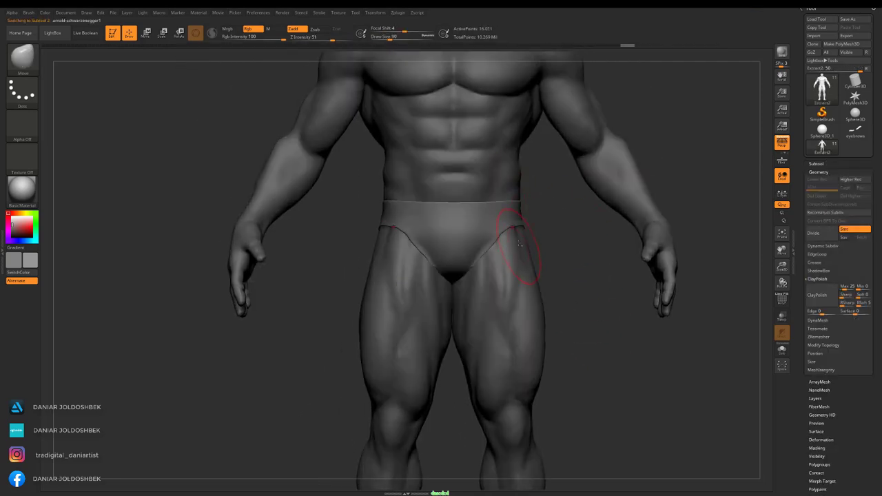
pyautogui.rightClick(530, 222)
pyautogui.press('f')
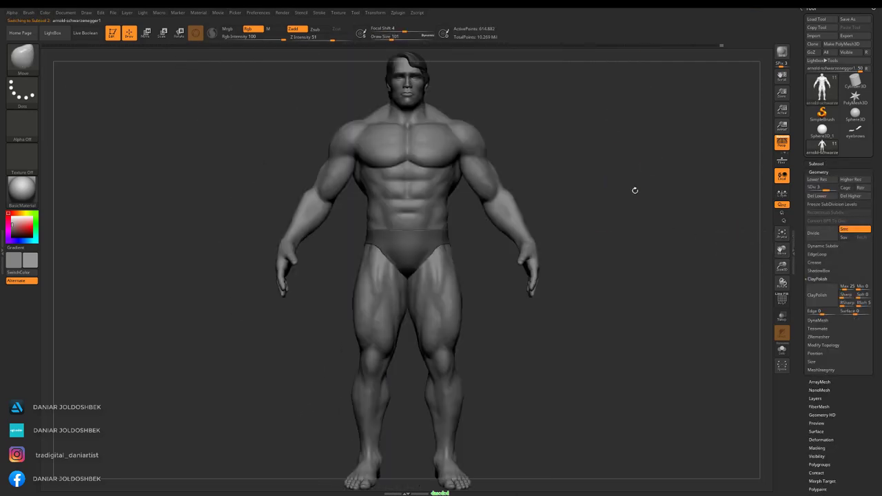
pyautogui.keyDown('alt'); pyautogui.moveTo(634, 189); pyautogui.dragTo(525, 207); pyautogui.keyUp('alt')
pyautogui.rightClick(525, 207)
pyautogui.moveTo(525, 205); pyautogui.dragTo(519, 208, button='right')
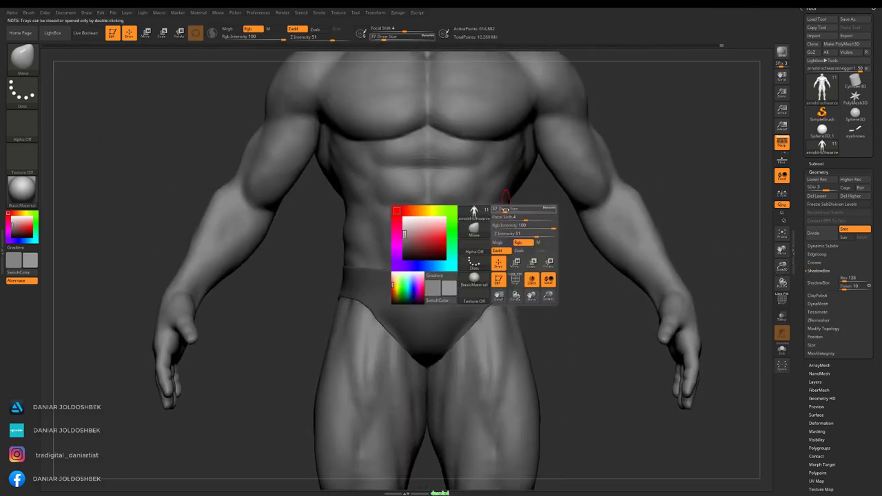
pyautogui.moveTo(531, 283)
pyautogui.mouseDown(button='right')
pyautogui.moveTo(486, 215)
pyautogui.moveTo(734, 100)
pyautogui.mouseUp(button='right')
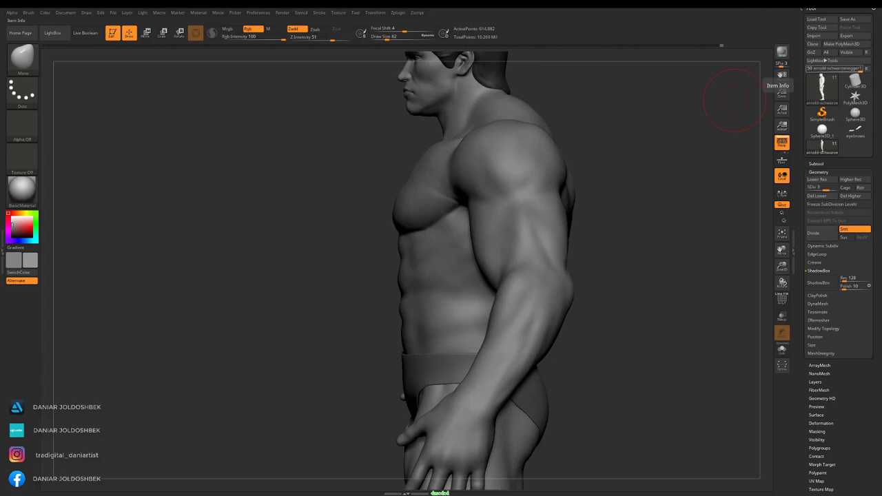
pyautogui.moveTo(732, 100)
pyautogui.mouseDown(button='right')
pyautogui.moveTo(335, 262)
pyautogui.moveTo(482, 255)
pyautogui.moveTo(413, 262)
pyautogui.moveTo(403, 254)
pyautogui.moveTo(413, 266)
pyautogui.moveTo(441, 261)
pyautogui.moveTo(403, 228)
pyautogui.moveTo(659, 124)
pyautogui.moveTo(364, 236)
pyautogui.moveTo(609, 145)
pyautogui.moveTo(346, 293)
pyautogui.moveTo(349, 261)
pyautogui.moveTo(491, 275)
pyautogui.moveTo(334, 246)
pyautogui.moveTo(386, 262)
pyautogui.moveTo(359, 255)
pyautogui.moveTo(372, 248)
pyautogui.moveTo(365, 255)
pyautogui.mouseUp(button='right')
# Select the Extract2 briefs subtool and check its fit from side, back and lower angles.
pyautogui.keyDown('alt'); pyautogui.click(610, 145); pyautogui.keyUp('alt')
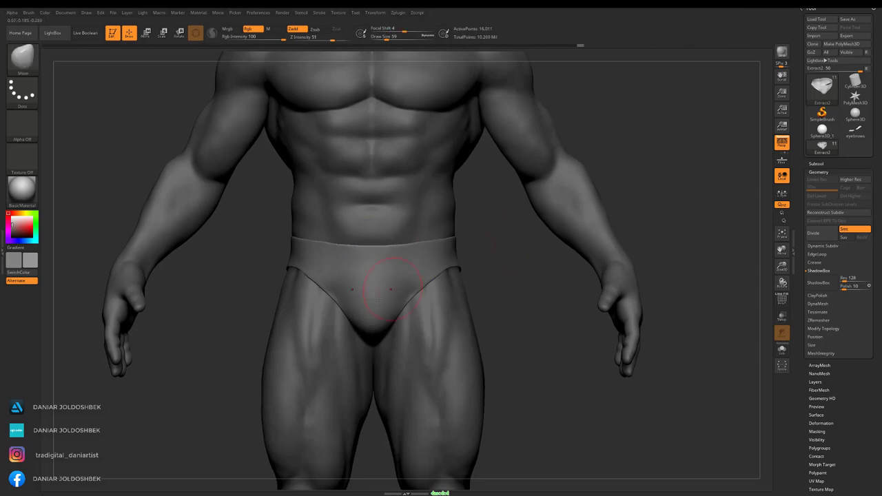
pyautogui.moveTo(391, 288)
pyautogui.mouseDown(button='right')
pyautogui.moveTo(166, 334)
pyautogui.moveTo(527, 262)
pyautogui.moveTo(260, 257)
pyautogui.moveTo(369, 231)
pyautogui.moveTo(492, 165)
pyautogui.moveTo(455, 238)
pyautogui.moveTo(482, 207)
pyautogui.moveTo(777, 253)
pyautogui.moveTo(493, 201)
pyautogui.mouseUp(button='right')
pyautogui.rightClick(394, 236)
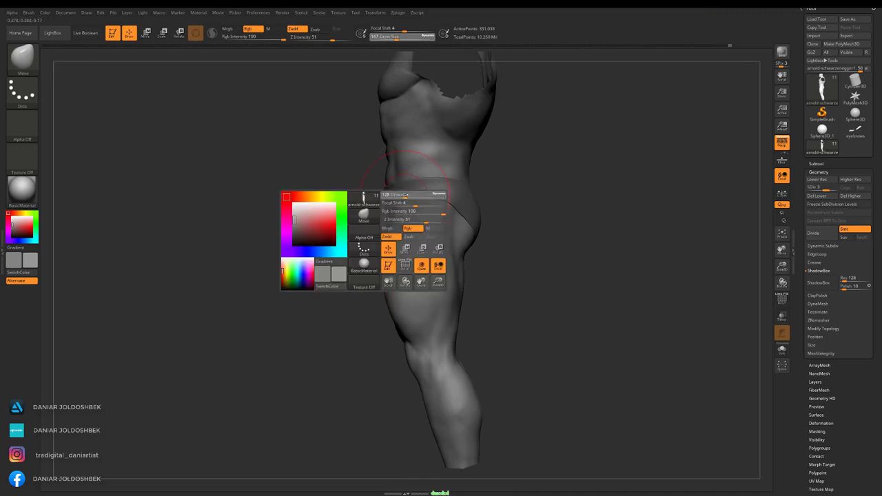
pyautogui.moveTo(393, 235); pyautogui.dragTo(389, 166, button='right')
pyautogui.moveTo(438, 181)
pyautogui.mouseDown(button='right')
pyautogui.moveTo(454, 220)
pyautogui.moveTo(486, 162)
pyautogui.moveTo(431, 244)
pyautogui.mouseUp(button='right')
pyautogui.moveTo(365, 217)
pyautogui.mouseDown(button='right')
pyautogui.moveTo(565, 189)
pyautogui.moveTo(421, 291)
pyautogui.mouseUp(button='right')
# Save the project, drop to SDiv 1, and nudge the unmasked shoulder area with the Transpose Move gizmo.
pyautogui.moveTo(530, 148); pyautogui.dragTo(616, 151, button='right')
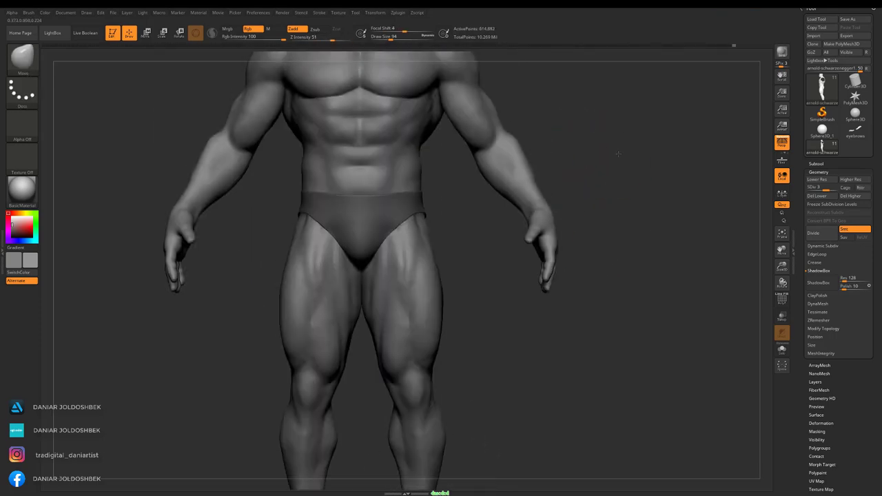
pyautogui.hotkey('ctrl', 's')
pyautogui.press('Return')
pyautogui.press('Return')
pyautogui.hotkey('shift', 'd')
pyautogui.hotkey('shift', 'd')
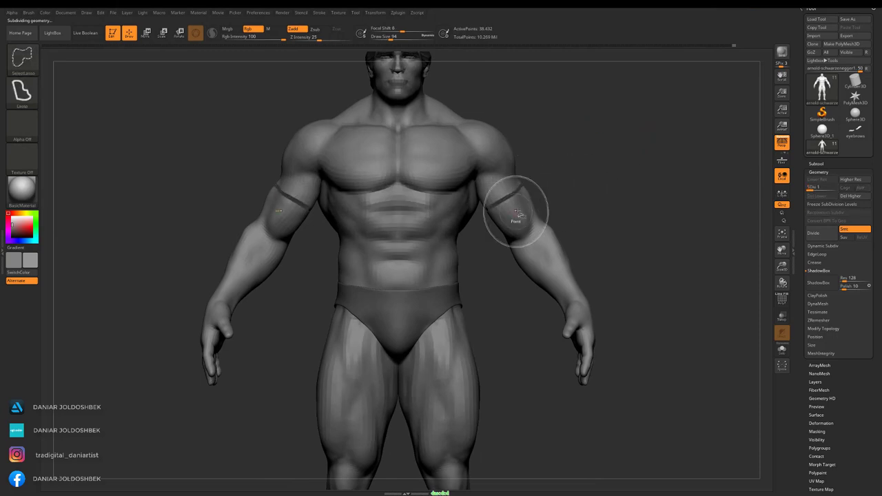
pyautogui.press('w')
pyautogui.moveTo(508, 186)
pyautogui.mouseDown(button='right')
pyautogui.moveTo(620, 186)
pyautogui.moveTo(510, 192)
pyautogui.mouseUp(button='right')
pyautogui.moveTo(620, 131); pyautogui.dragTo(607, 126, button='right')
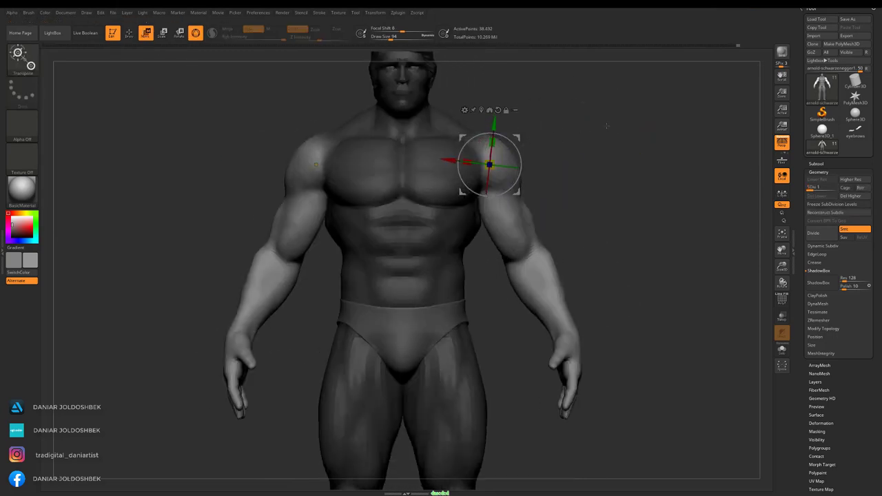
# Clear the mask, return to the highest subdivision level, and view the figure from the side.
pyautogui.press('q')
pyautogui.press('d')
pyautogui.press('space')
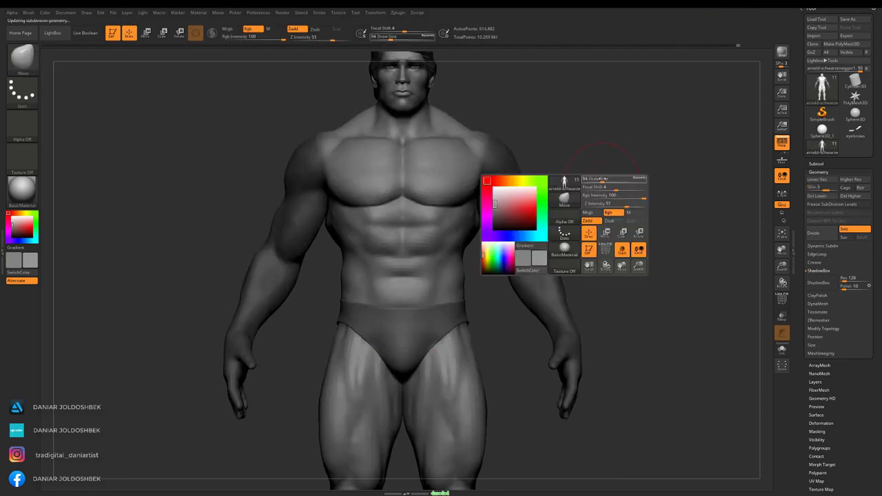
pyautogui.press('d')
pyautogui.moveTo(610, 185); pyautogui.dragTo(624, 185, button='right')
pyautogui.click(782, 234)
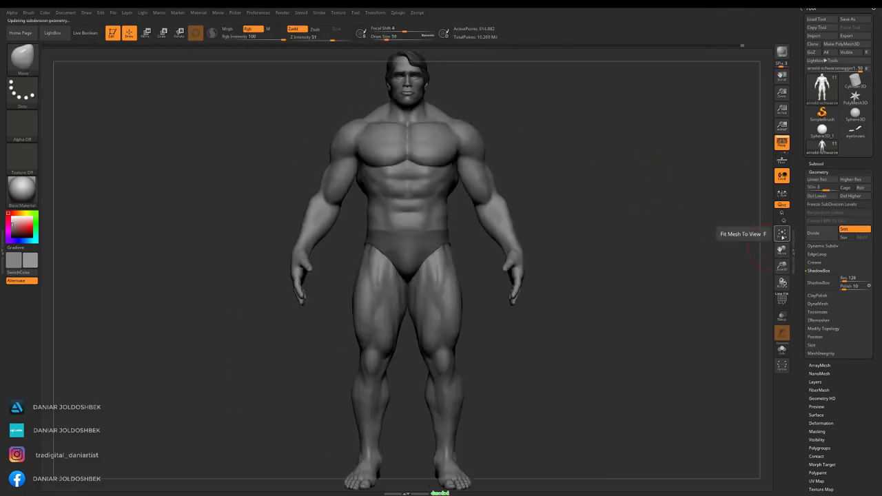
pyautogui.moveTo(496, 172)
pyautogui.mouseDown(button='right')
pyautogui.moveTo(598, 172)
pyautogui.moveTo(605, 151)
pyautogui.mouseUp(button='right')
# Save the project again and frame the full figure from the front.
pyautogui.hotkey('ctrl', 's')
pyautogui.press('Return')
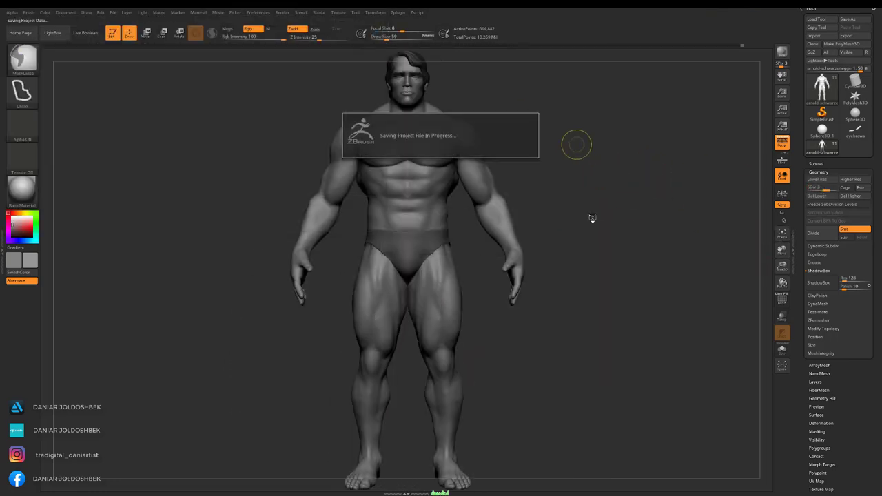
pyautogui.moveTo(594, 215); pyautogui.dragTo(633, 131, button='right')
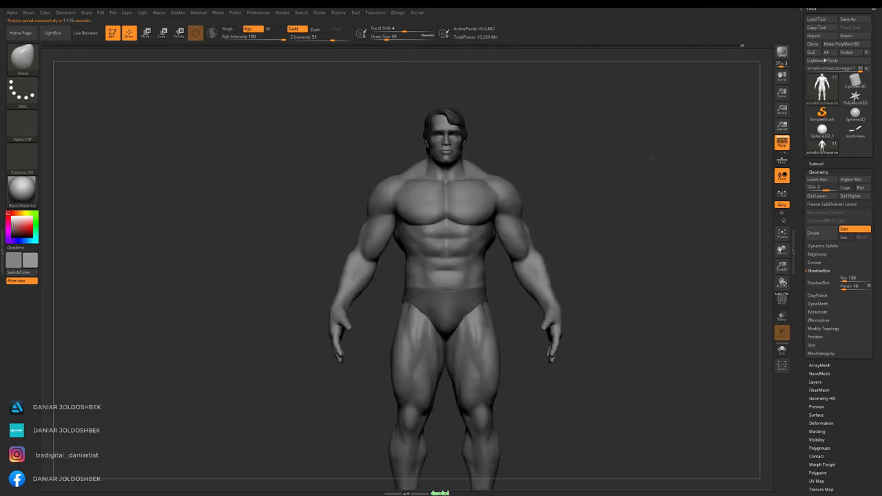
pyautogui.moveTo(781, 266); pyautogui.dragTo(679, 211)
# Switch to the ClayBuildup brush at size 35 with a straight front view.
pyautogui.press('b')
pyautogui.press('c')
pyautogui.press('b')
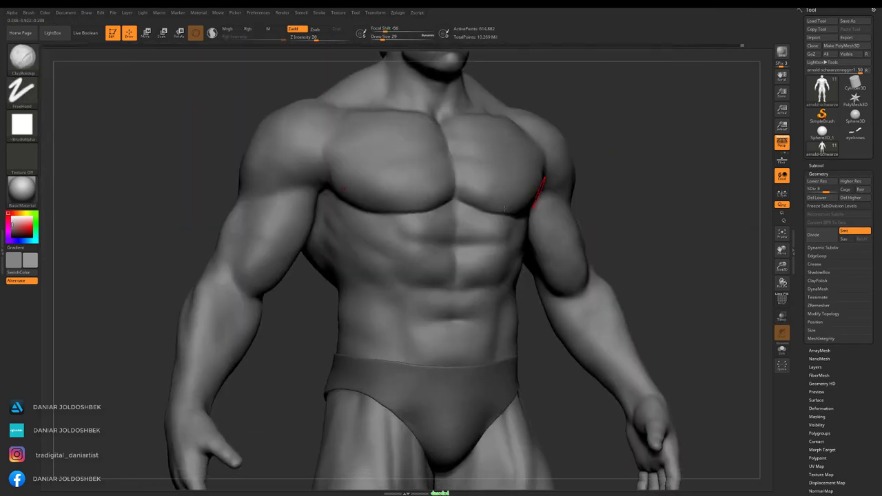
pyautogui.moveTo(532, 183); pyautogui.dragTo(435, 253, button='right')
pyautogui.press('space')
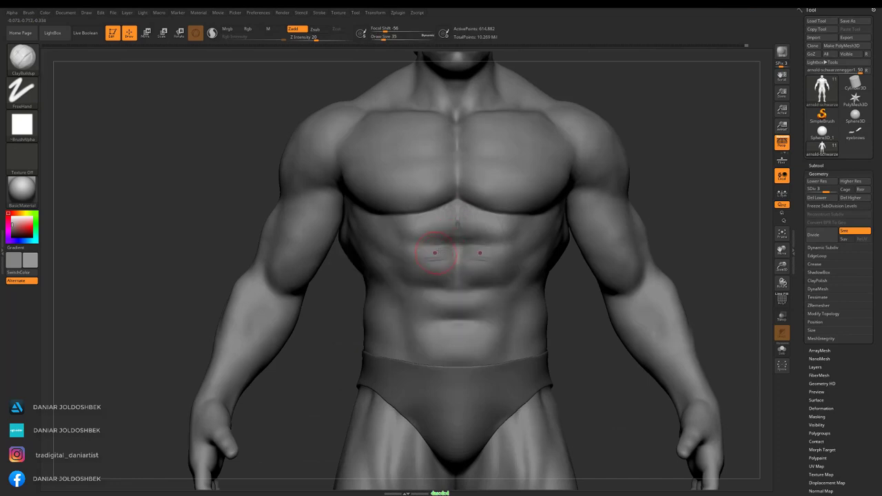
# With DamStandard, smooth the upper abdomen and carve a line across the upper abs.
pyautogui.press('b')
pyautogui.press('d')
pyautogui.press('s')
pyautogui.moveTo(456, 201); pyautogui.dragTo(599, 144, button='right')
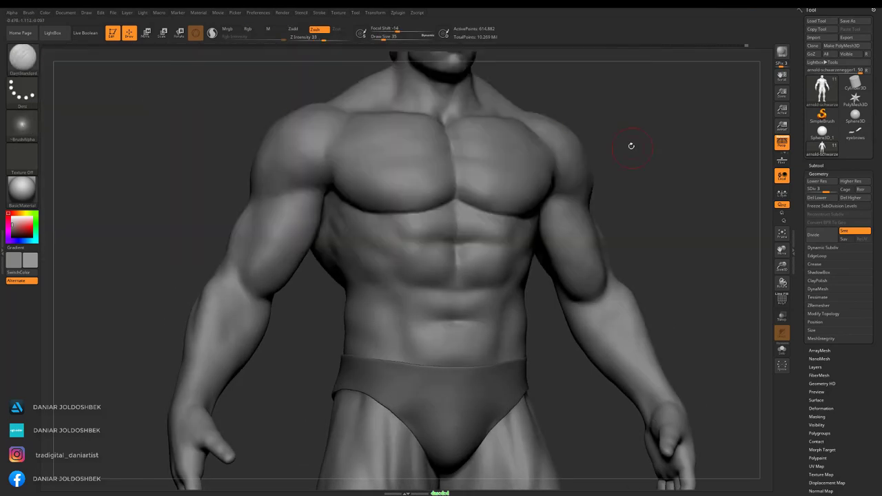
pyautogui.moveTo(517, 238); pyautogui.dragTo(395, 233)
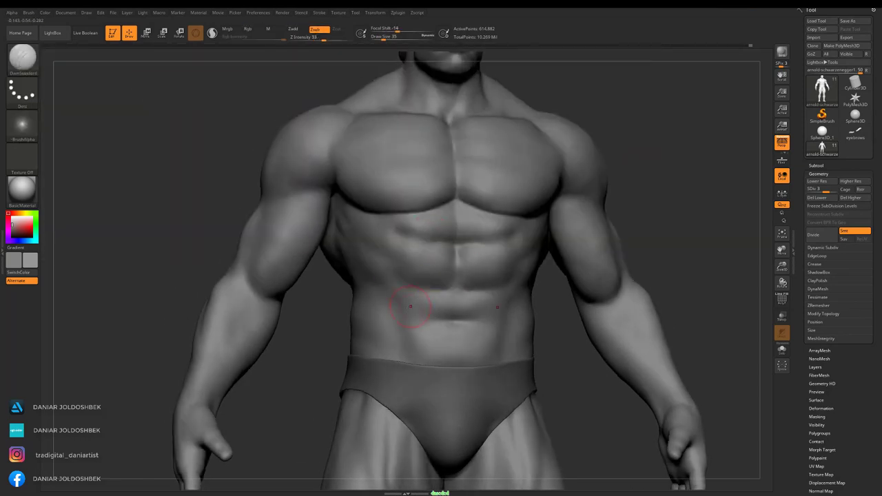
pyautogui.moveTo(634, 134); pyautogui.dragTo(662, 138, button='right')
# Switch to the Move brush and turn the figure to a straight front view.
pyautogui.press('b')
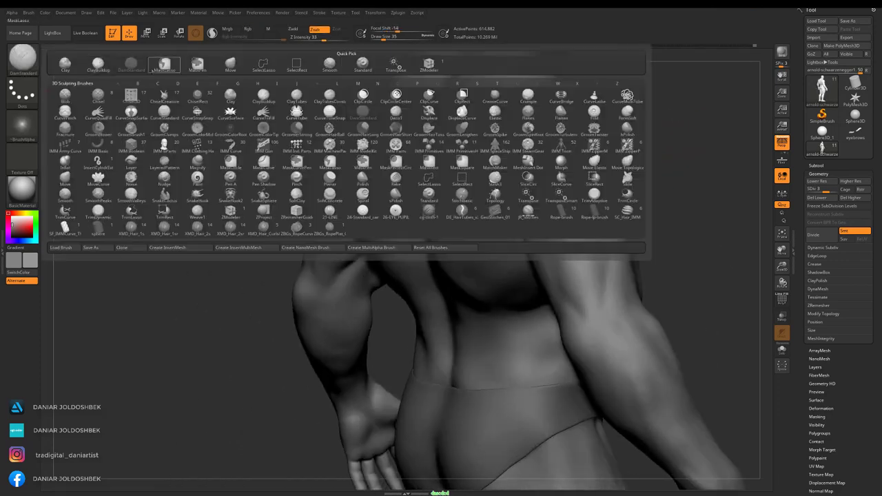
pyautogui.press('m')
pyautogui.press('v')
pyautogui.moveTo(152, 70)
pyautogui.mouseDown(button='right')
pyautogui.moveTo(271, 181)
pyautogui.moveTo(430, 154)
pyautogui.moveTo(740, 362)
pyautogui.mouseUp(button='right')
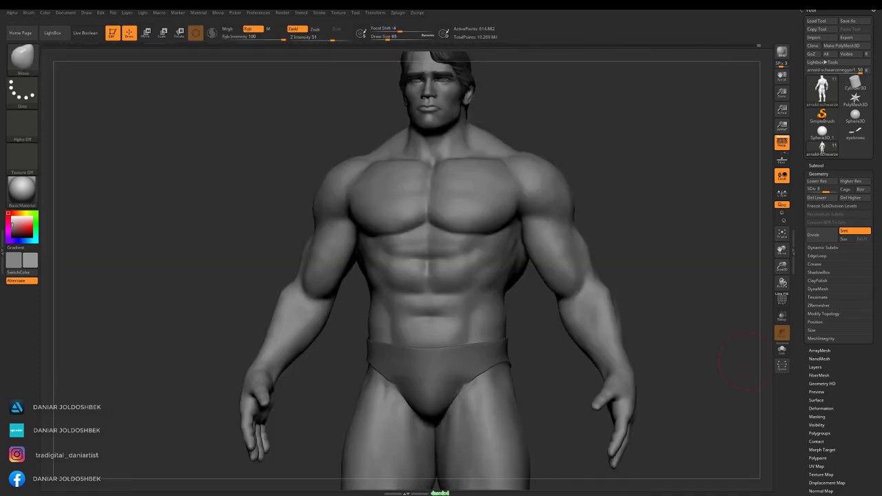
# Set the DamStandard brush to carve inward (Zsub) and open its crease options.
pyautogui.press('b')
pyautogui.press('d')
pyautogui.press('s')
pyautogui.press('f')
pyautogui.click(814, 264)
# Inspect the abdomen, chest and left shoulder from front and three-quarter views.
pyautogui.moveTo(741, 207)
pyautogui.keyDown('alt'); pyautogui.mouseDown(button='right')
pyautogui.moveTo(489, 238)
pyautogui.moveTo(629, 251)
pyautogui.mouseUp(button='right'); pyautogui.keyUp('alt')
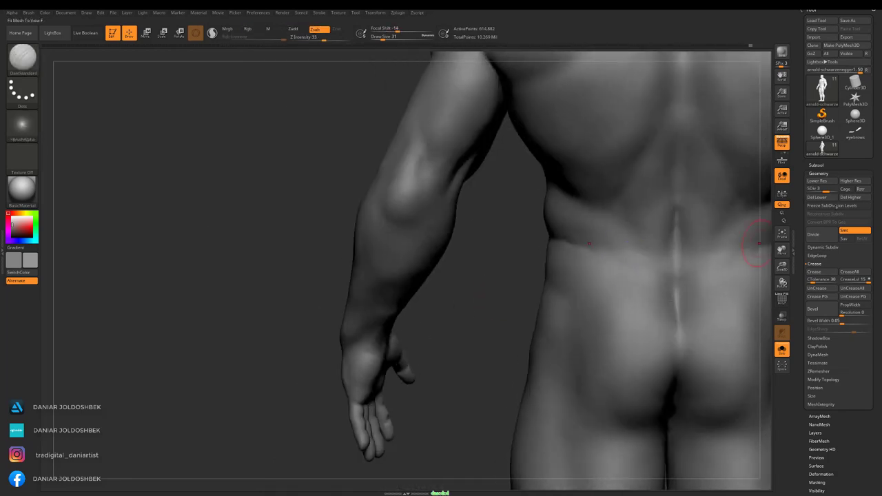
pyautogui.moveTo(758, 242)
pyautogui.keyDown('shift'); pyautogui.mouseDown(button='right')
pyautogui.moveTo(494, 278)
pyautogui.moveTo(488, 256)
pyautogui.moveTo(608, 254)
pyautogui.mouseUp(button='right'); pyautogui.keyUp('shift')
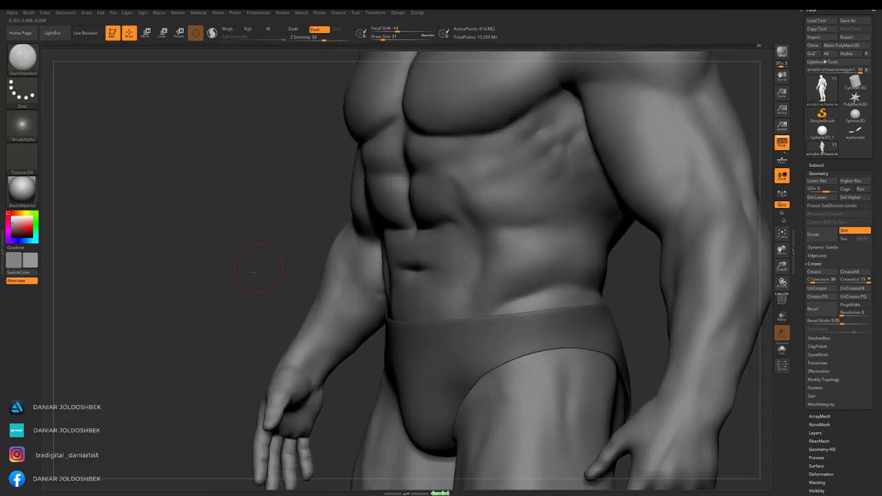
pyautogui.moveTo(254, 271); pyautogui.dragTo(553, 234, button='right')
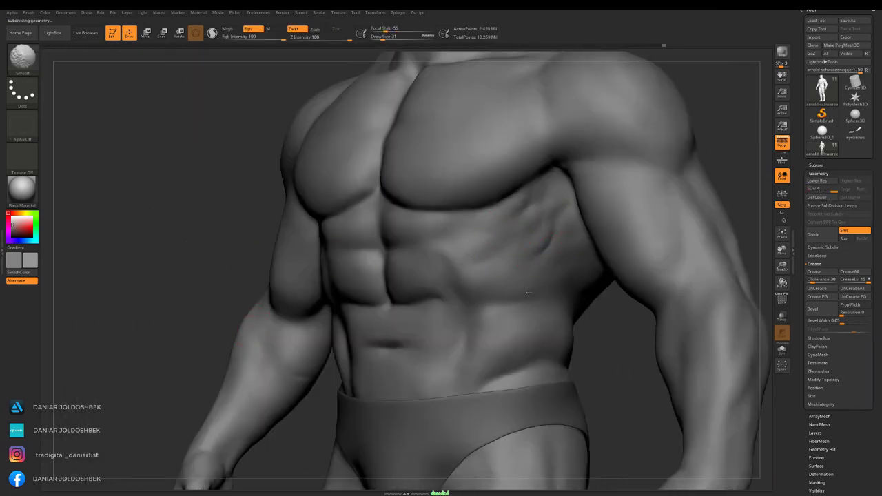
pyautogui.moveTo(528, 292); pyautogui.dragTo(514, 239, button='right')
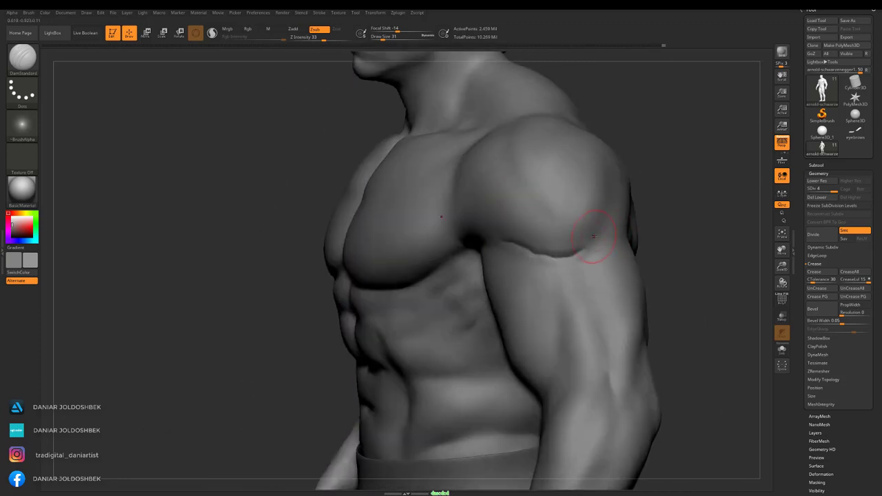
pyautogui.moveTo(509, 240)
pyautogui.mouseDown(button='right')
pyautogui.moveTo(534, 253)
pyautogui.moveTo(573, 206)
pyautogui.moveTo(409, 292)
pyautogui.moveTo(575, 210)
pyautogui.moveTo(663, 190)
pyautogui.mouseUp(button='right')
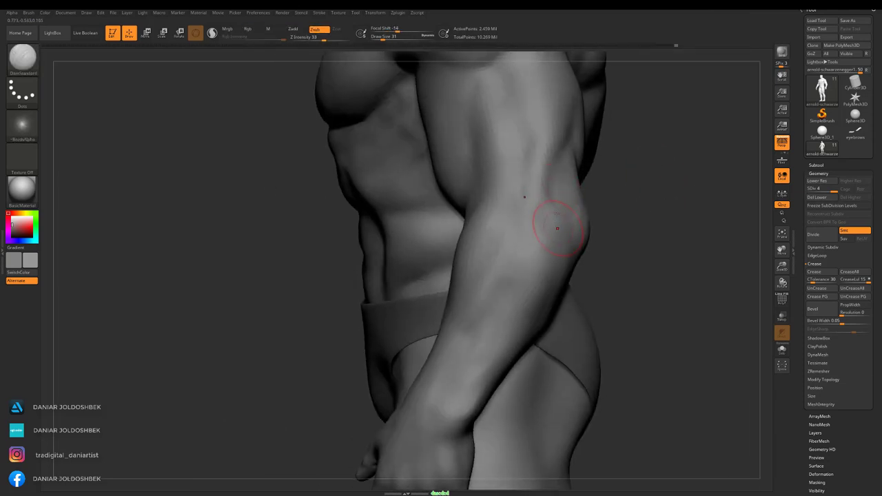
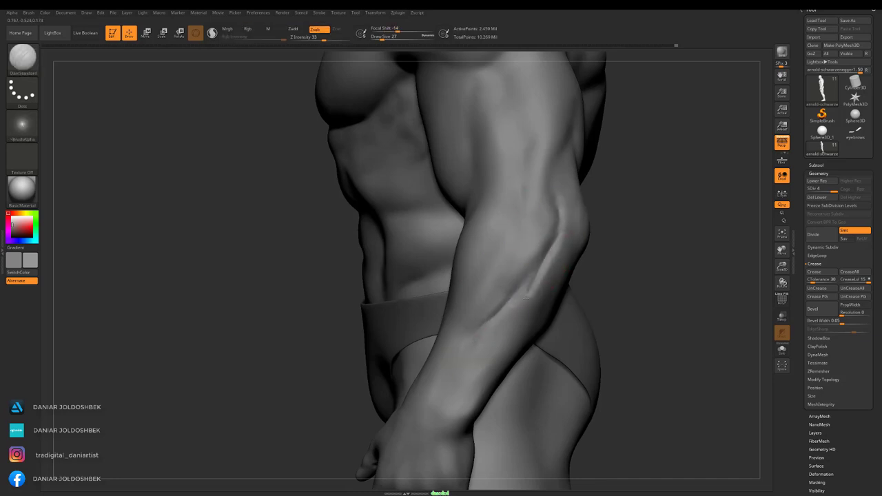
# Smooth the forearm, then add ClayBuildup strokes along the upper arm and ribcage.
pyautogui.keyDown('shift'); pyautogui.moveTo(527, 297); pyautogui.dragTo(483, 365); pyautogui.keyUp('shift')
pyautogui.moveTo(482, 365); pyautogui.dragTo(590, 230, button='right')
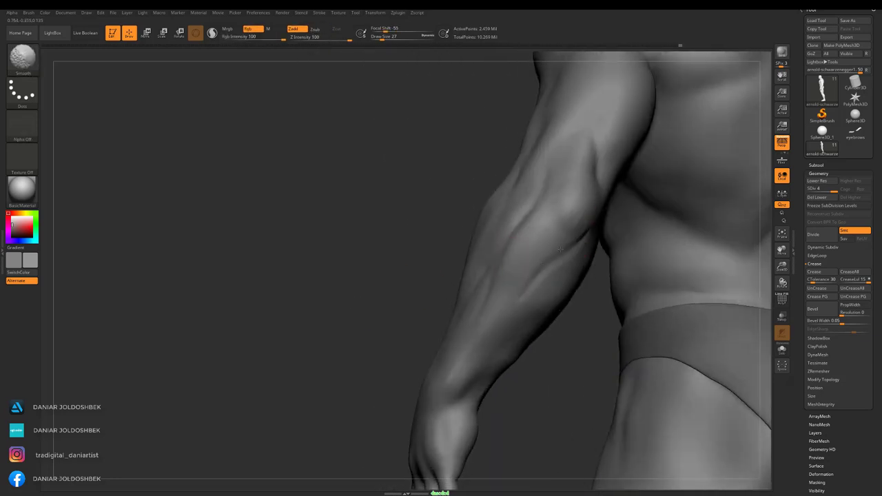
pyautogui.press('b')
pyautogui.press('c')
pyautogui.press('b')
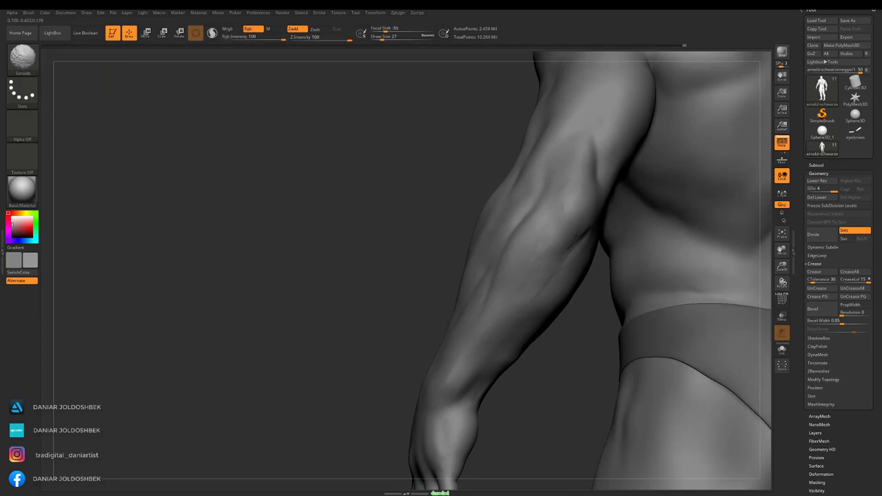
pyautogui.moveTo(485, 334); pyautogui.dragTo(507, 223, button='right')
pyautogui.moveTo(425, 320); pyautogui.dragTo(530, 264, button='right')
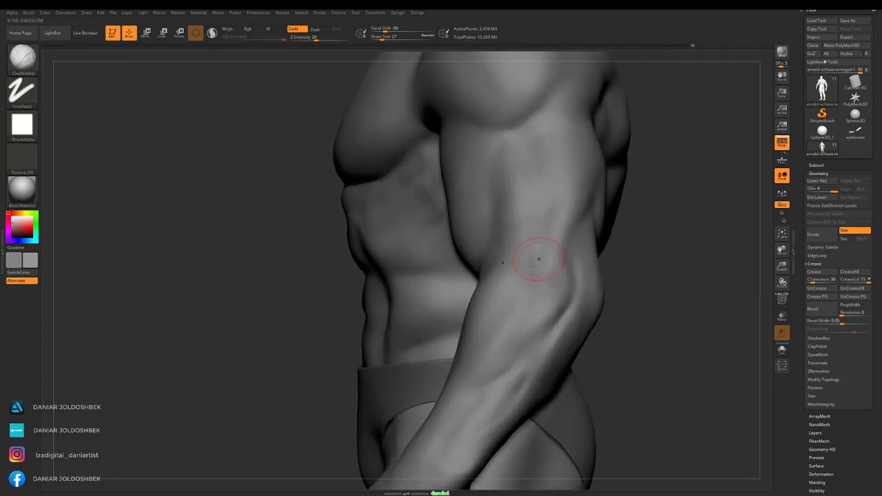
pyautogui.moveTo(662, 220)
pyautogui.mouseDown(button='right')
pyautogui.moveTo(682, 207)
pyautogui.moveTo(535, 256)
pyautogui.moveTo(557, 212)
pyautogui.moveTo(518, 238)
pyautogui.moveTo(535, 252)
pyautogui.moveTo(365, 237)
pyautogui.moveTo(308, 286)
pyautogui.mouseUp(button='right')
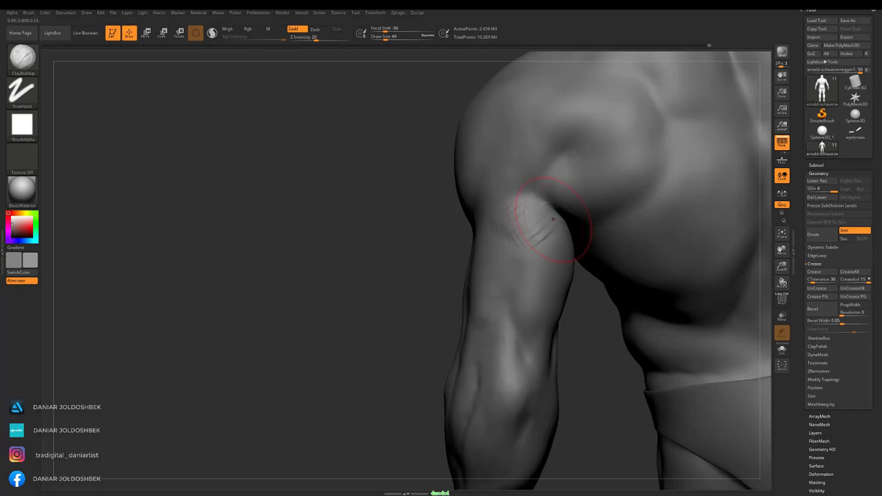
pyautogui.moveTo(536, 230)
pyautogui.mouseDown(button='right')
pyautogui.moveTo(515, 216)
pyautogui.moveTo(606, 124)
pyautogui.moveTo(661, 106)
pyautogui.moveTo(572, 110)
pyautogui.moveTo(433, 266)
pyautogui.mouseUp(button='right')
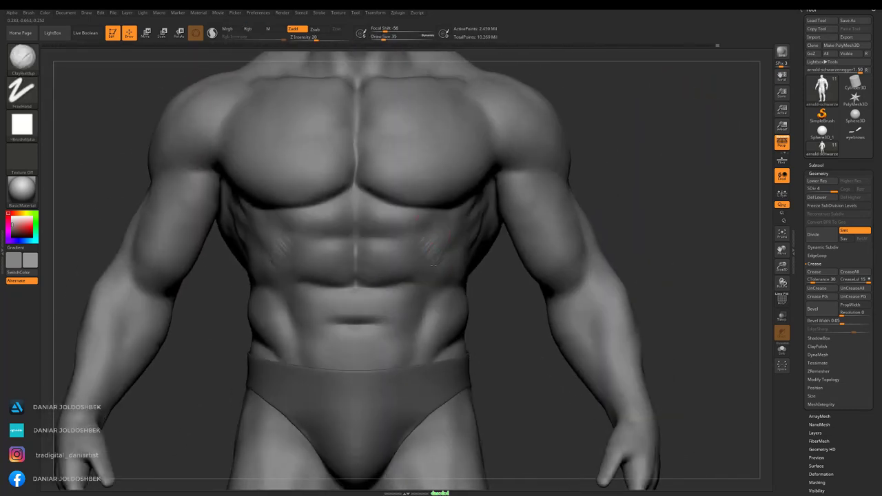
pyautogui.moveTo(653, 172)
pyautogui.mouseDown(button='right')
pyautogui.moveTo(606, 206)
pyautogui.moveTo(483, 248)
pyautogui.mouseUp(button='right')
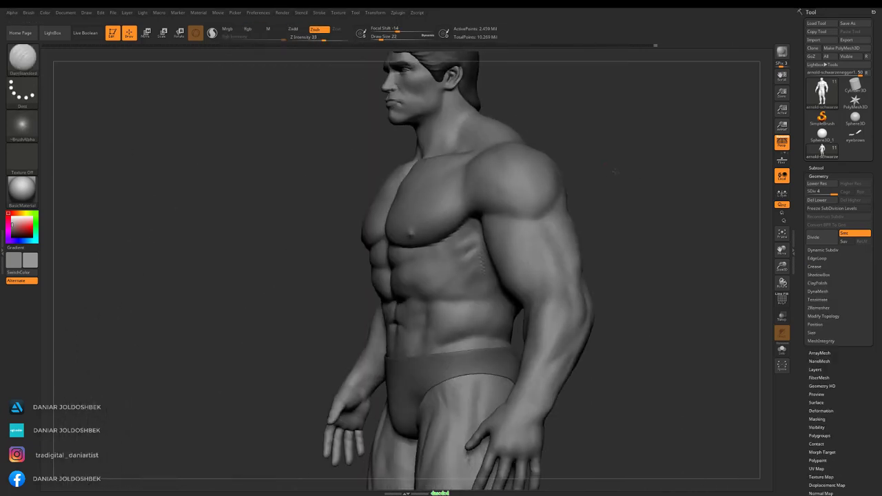
# Soften the side of the torso with ClayBuildup and smoothing, then frame the thighs.
pyautogui.press('b')
pyautogui.press('c')
pyautogui.press('b')
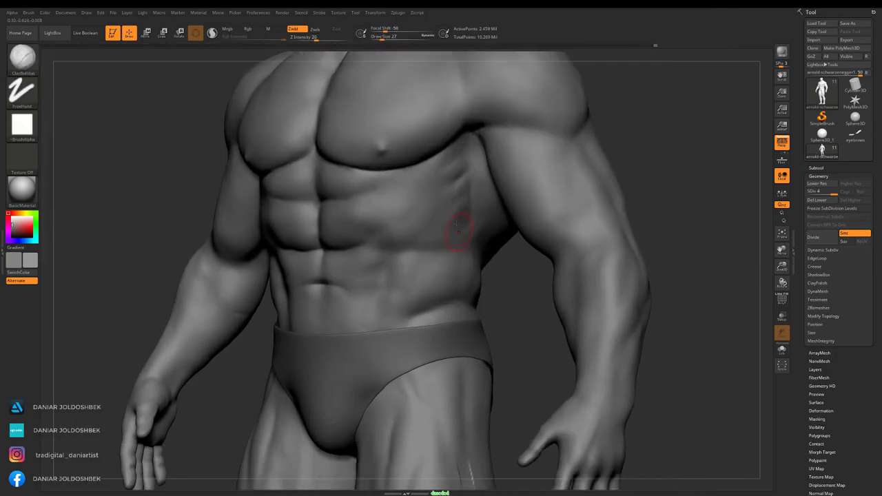
pyautogui.moveTo(430, 250)
pyautogui.mouseDown(button='right')
pyautogui.moveTo(453, 218)
pyautogui.moveTo(475, 373)
pyautogui.moveTo(482, 222)
pyautogui.mouseUp(button='right')
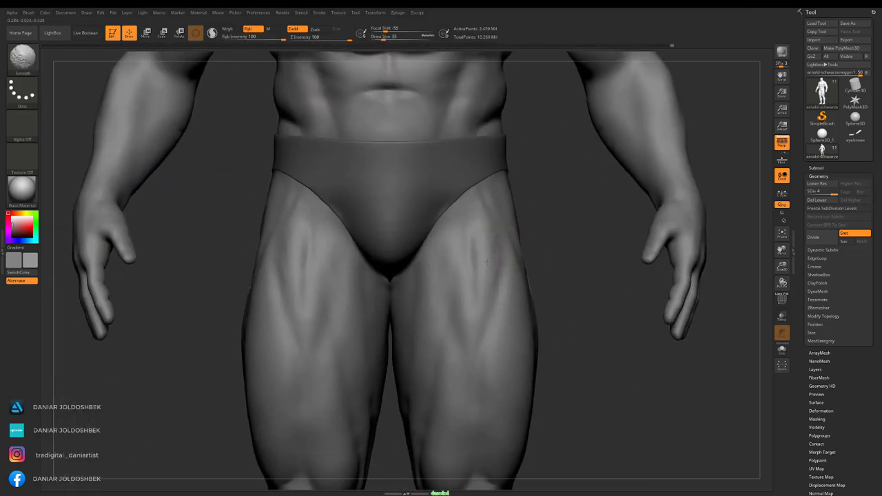
pyautogui.keyDown('ctrl'); pyautogui.moveTo(487, 262); pyautogui.dragTo(460, 270, button='right'); pyautogui.keyUp('ctrl')
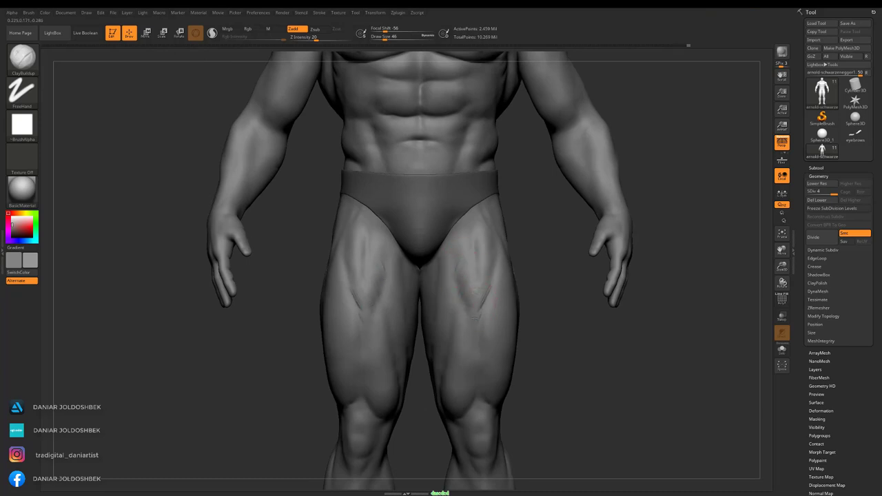
pyautogui.press('b')
pyautogui.press('Escape')
pyautogui.keyDown('alt'); pyautogui.moveTo(593, 366); pyautogui.dragTo(518, 181, button='right'); pyautogui.keyUp('alt')
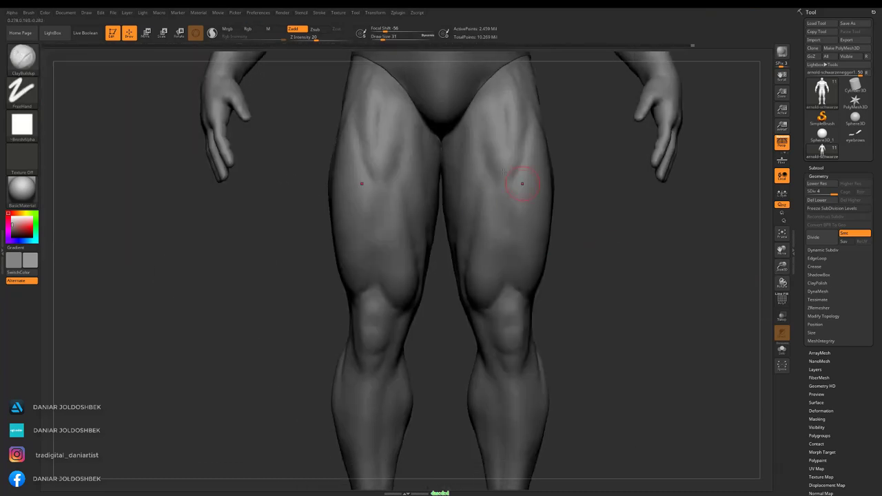
# Carve DamStandard creases along both inner thighs and check the legs from several angles.
pyautogui.press('b')
pyautogui.press('d')
pyautogui.press('s')
pyautogui.moveTo(476, 197); pyautogui.dragTo(496, 267)
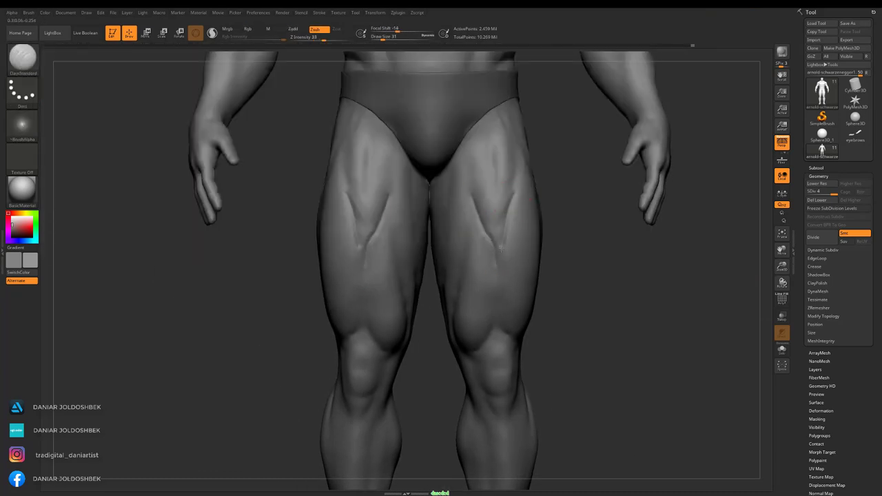
pyautogui.moveTo(487, 207)
pyautogui.mouseDown(button='right')
pyautogui.moveTo(537, 236)
pyautogui.moveTo(468, 273)
pyautogui.mouseUp(button='right')
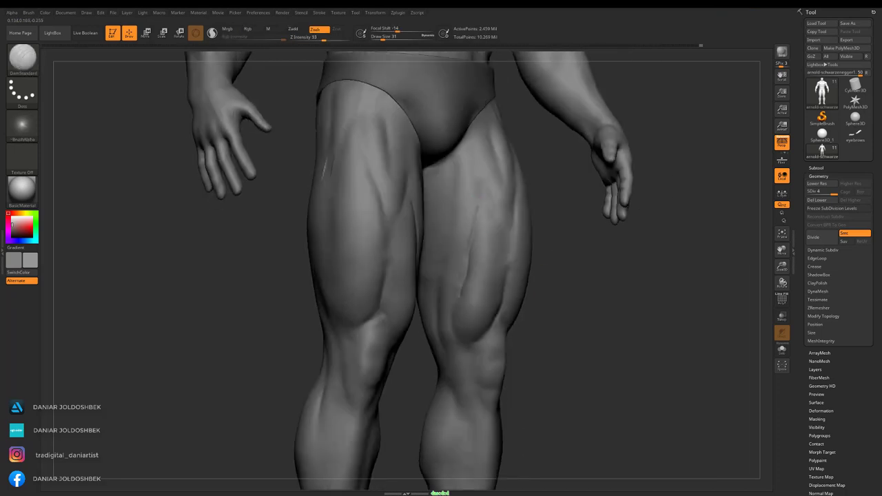
pyautogui.moveTo(579, 256)
pyautogui.mouseDown(button='right')
pyautogui.moveTo(551, 248)
pyautogui.moveTo(482, 193)
pyautogui.moveTo(505, 155)
pyautogui.mouseUp(button='right')
pyautogui.keyDown('alt'); pyautogui.moveTo(478, 455); pyautogui.dragTo(478, 250, button='right'); pyautogui.keyUp('alt')
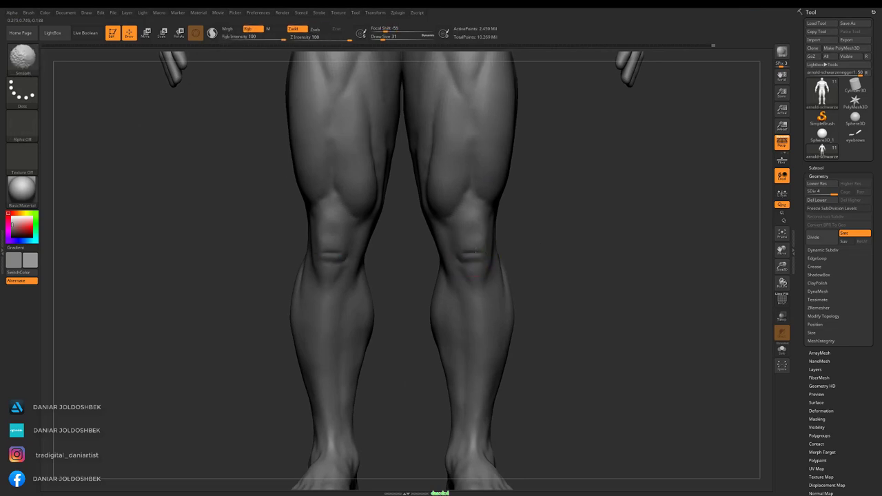
pyautogui.moveTo(474, 277)
pyautogui.keyDown('alt'); pyautogui.mouseDown(button='right')
pyautogui.moveTo(474, 386)
pyautogui.moveTo(413, 331)
pyautogui.moveTo(360, 305)
pyautogui.moveTo(488, 306)
pyautogui.moveTo(597, 223)
pyautogui.moveTo(585, 237)
pyautogui.moveTo(470, 241)
pyautogui.moveTo(604, 209)
pyautogui.mouseUp(button='right'); pyautogui.keyUp('alt')
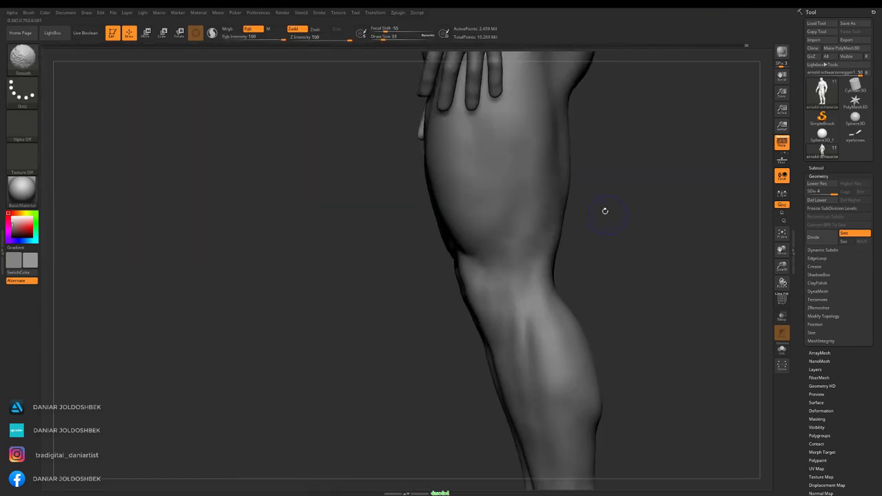
# Undo the DamStandard grooves on the thigh and smooth the outer thigh surface.
pyautogui.press('b')
pyautogui.press('d')
pyautogui.press('s')
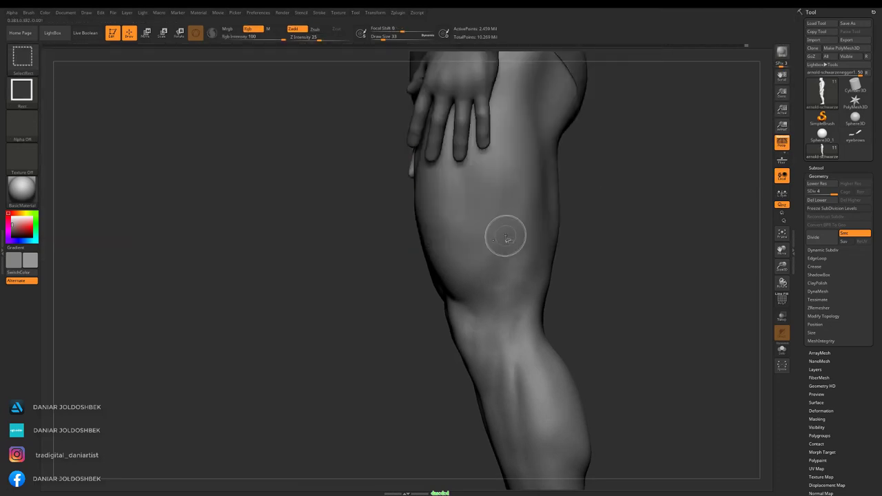
pyautogui.moveTo(508, 232)
pyautogui.mouseDown(button='right')
pyautogui.moveTo(508, 252)
pyautogui.moveTo(558, 156)
pyautogui.mouseUp(button='right')
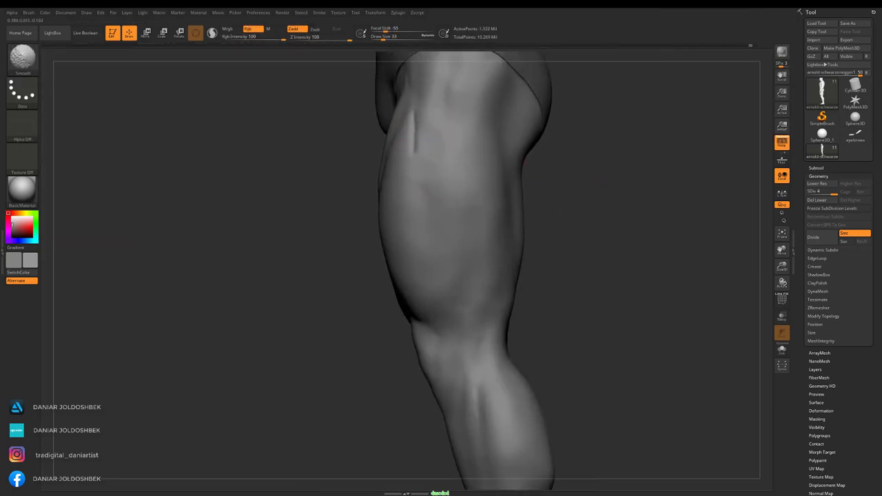
pyautogui.hotkey('ctrl', 'z')
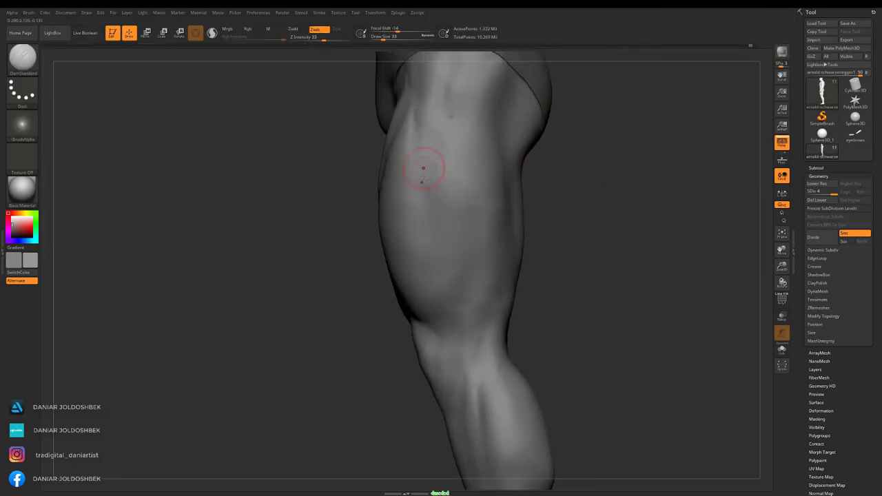
pyautogui.press('b')
pyautogui.keyDown('shift'); pyautogui.moveTo(472, 266); pyautogui.dragTo(470, 348); pyautogui.keyUp('shift')
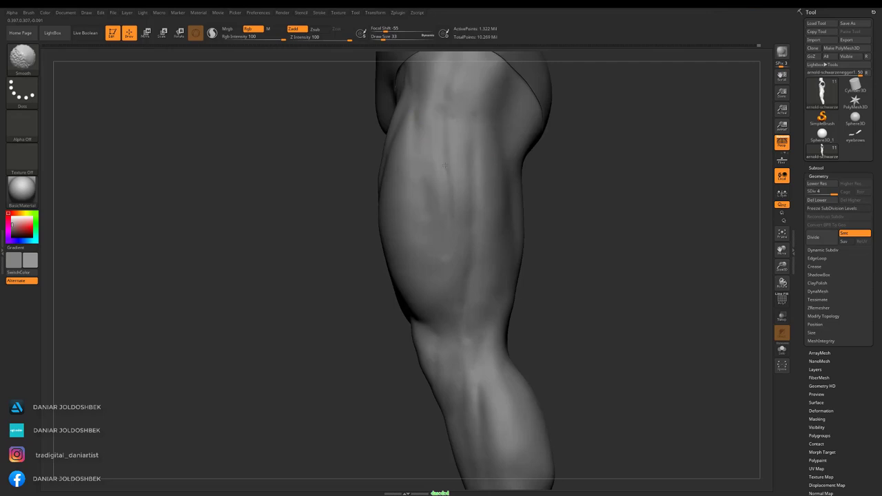
# Smooth away the vertical grooves on the backs of both calves.
pyautogui.moveTo(444, 164)
pyautogui.mouseDown()
pyautogui.moveTo(488, 277)
pyautogui.moveTo(497, 279)
pyautogui.mouseUp()
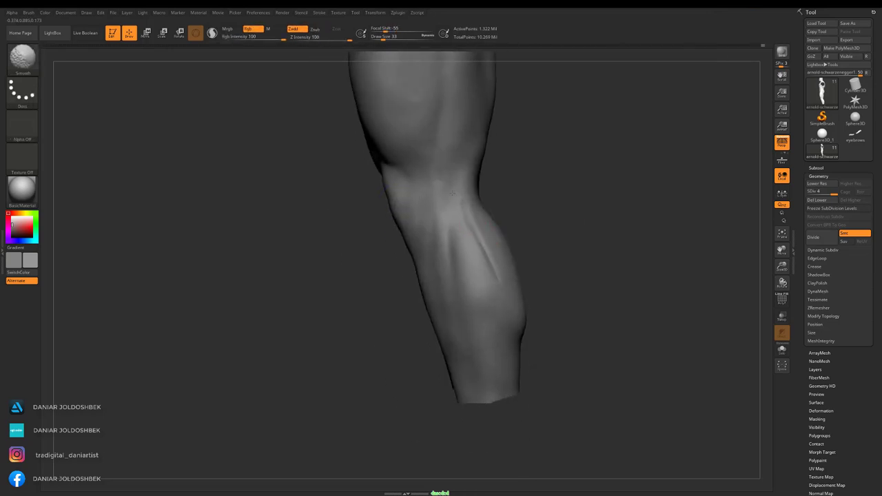
pyautogui.moveTo(452, 193); pyautogui.dragTo(442, 269)
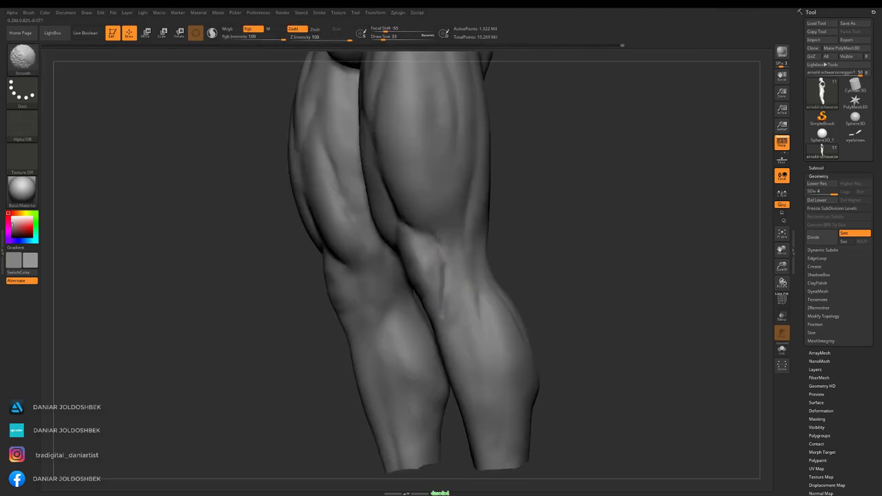
pyautogui.moveTo(437, 234)
pyautogui.mouseDown()
pyautogui.moveTo(577, 181)
pyautogui.moveTo(533, 209)
pyautogui.moveTo(748, 176)
pyautogui.moveTo(472, 255)
pyautogui.mouseUp()
pyautogui.press('b')
pyautogui.press('c')
pyautogui.press('b')
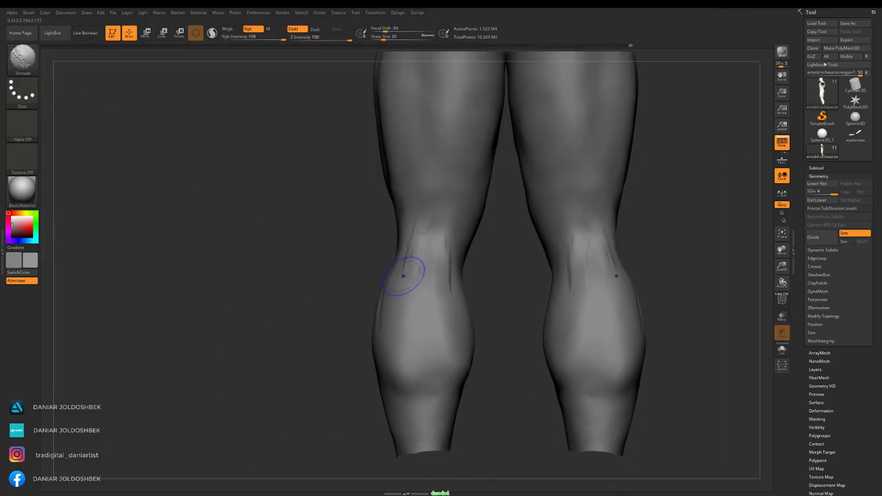
pyautogui.keyDown('shift'); pyautogui.moveTo(403, 276); pyautogui.dragTo(410, 238); pyautogui.keyUp('shift')
pyautogui.moveTo(307, 324)
pyautogui.mouseDown()
pyautogui.moveTo(581, 216)
pyautogui.moveTo(341, 310)
pyautogui.moveTo(426, 186)
pyautogui.mouseUp()
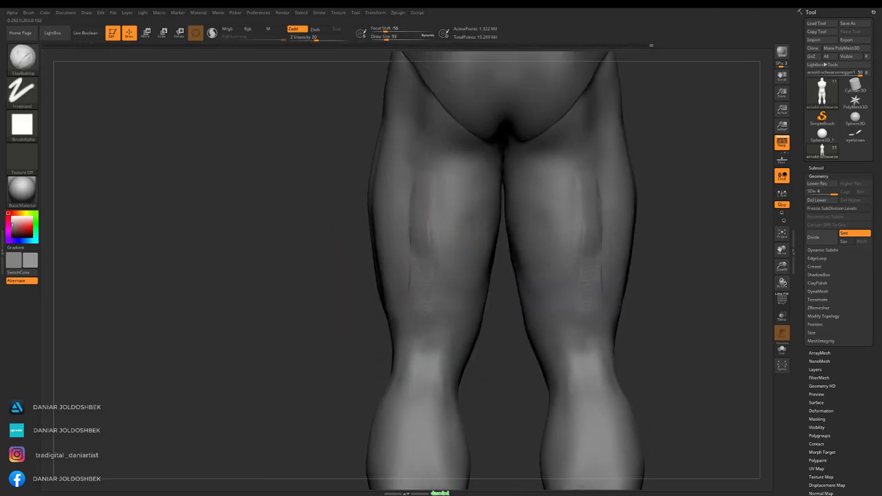
pyautogui.keyDown('shift'); pyautogui.moveTo(429, 246); pyautogui.dragTo(416, 272); pyautogui.keyUp('shift')
# Fit the figure to the view and save the project over the existing file twice.
pyautogui.click(781, 235)
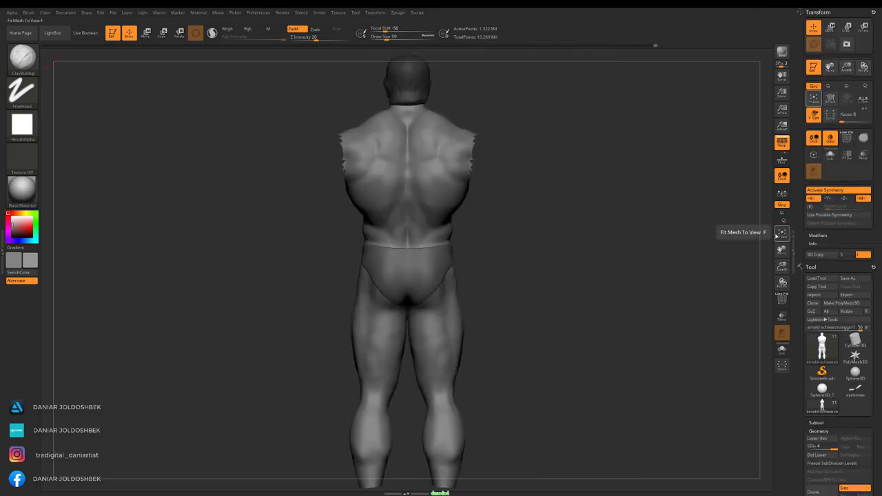
pyautogui.hotkey('ctrl', 's')
pyautogui.press('Return')
pyautogui.press('Return')
pyautogui.moveTo(567, 207)
pyautogui.mouseDown()
pyautogui.moveTo(547, 168)
pyautogui.moveTo(594, 187)
pyautogui.mouseUp()
pyautogui.hotkey('ctrl', 's')
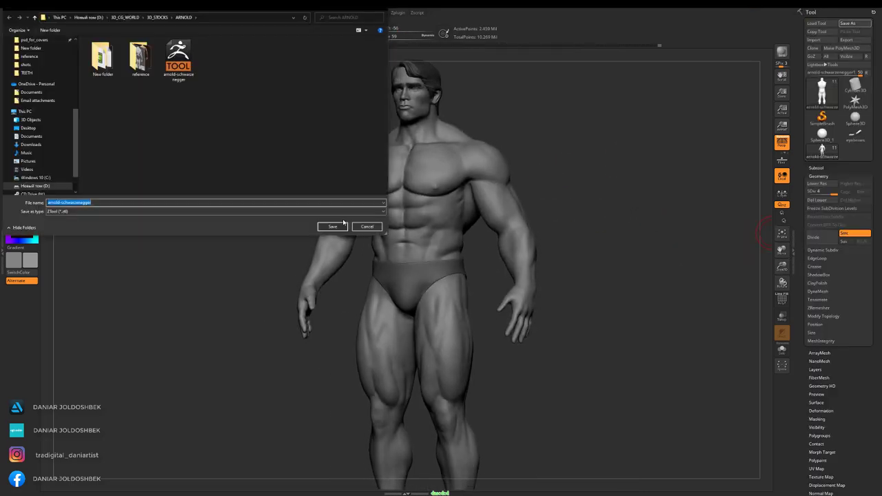
pyautogui.press('Return')
pyautogui.press('Return')
pyautogui.hotkey('ctrl', 's')
pyautogui.press('Return')
pyautogui.press('Return')
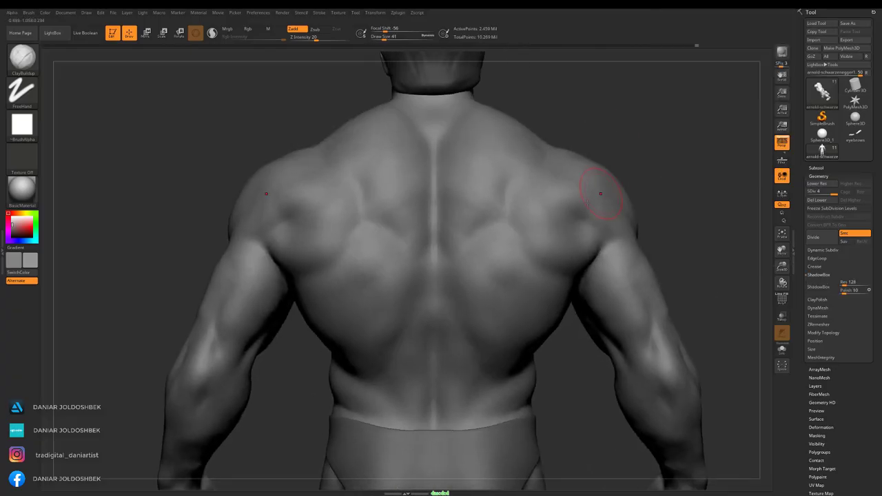
# Build up clay on the lower back and check the buttocks and legs from behind.
pyautogui.keyDown('alt'); pyautogui.moveTo(453, 258); pyautogui.dragTo(449, 207, button='right'); pyautogui.keyUp('alt')
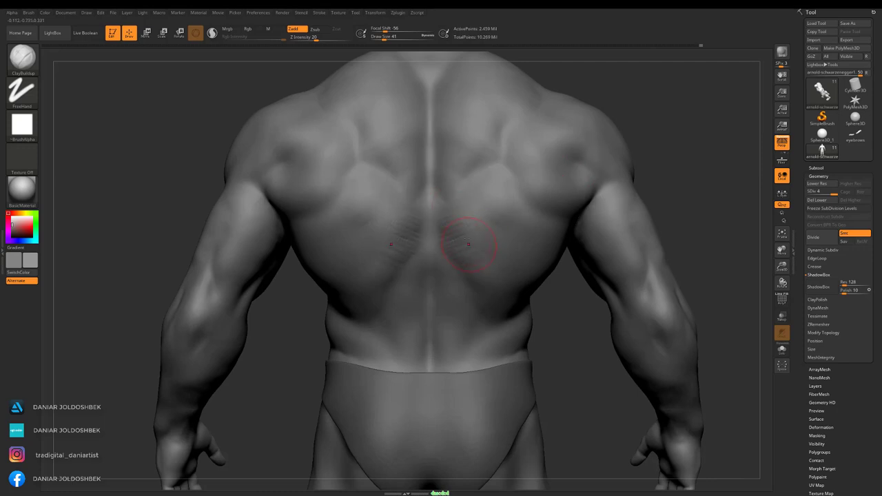
pyautogui.moveTo(471, 254)
pyautogui.mouseDown(button='right')
pyautogui.moveTo(451, 231)
pyautogui.moveTo(544, 214)
pyautogui.moveTo(498, 285)
pyautogui.moveTo(438, 222)
pyautogui.moveTo(448, 247)
pyautogui.mouseUp(button='right')
pyautogui.moveTo(237, 342); pyautogui.dragTo(345, 271, button='right')
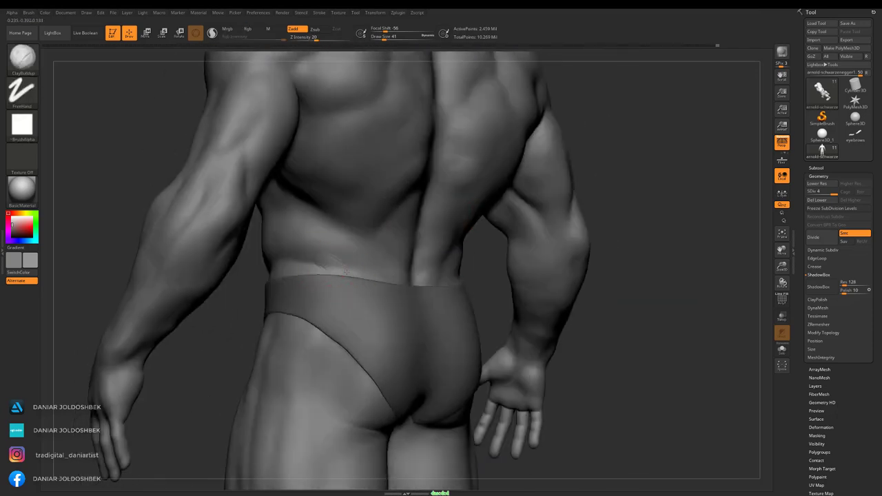
pyautogui.keyDown('shift'); pyautogui.moveTo(614, 182); pyautogui.dragTo(418, 261, button='right'); pyautogui.keyUp('shift')
pyautogui.moveTo(398, 259); pyautogui.dragTo(418, 261)
pyautogui.moveTo(385, 262)
pyautogui.mouseDown(button='right')
pyautogui.moveTo(482, 241)
pyautogui.moveTo(386, 276)
pyautogui.moveTo(365, 314)
pyautogui.moveTo(415, 242)
pyautogui.mouseUp(button='right')
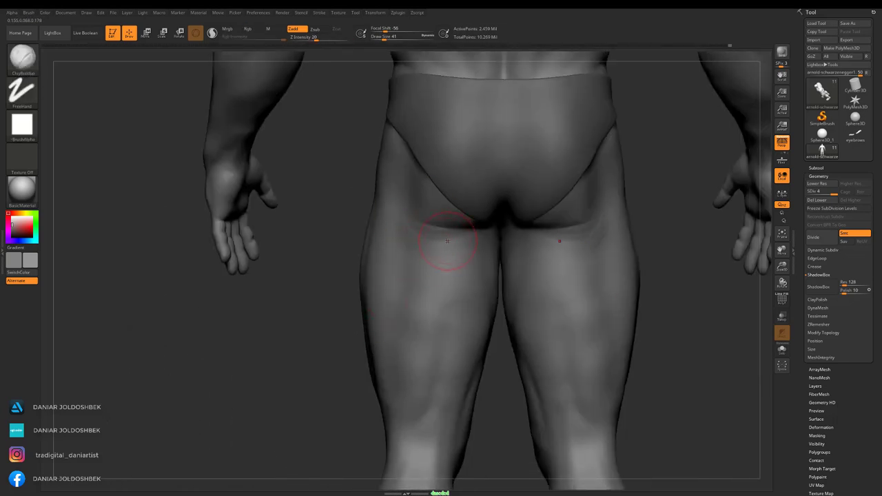
pyautogui.moveTo(475, 273); pyautogui.dragTo(376, 232, button='right')
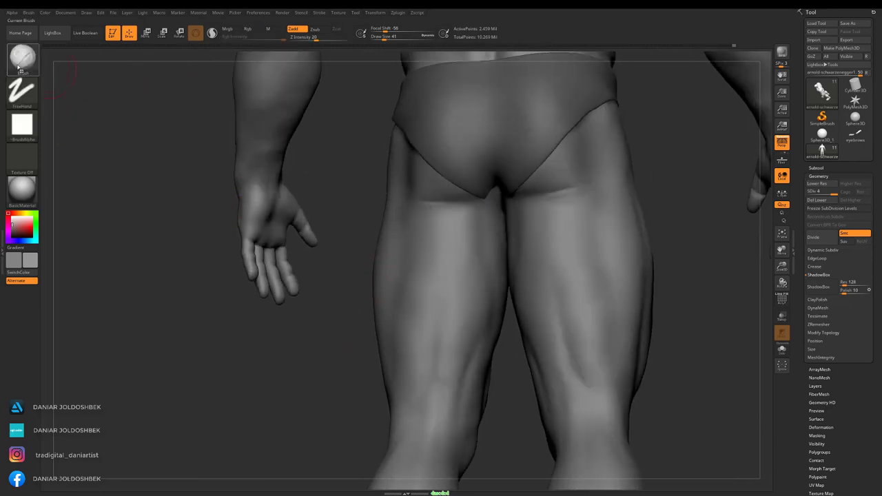
pyautogui.keyDown('shift'); pyautogui.moveTo(314, 359); pyautogui.dragTo(445, 216, button='right'); pyautogui.keyUp('shift')
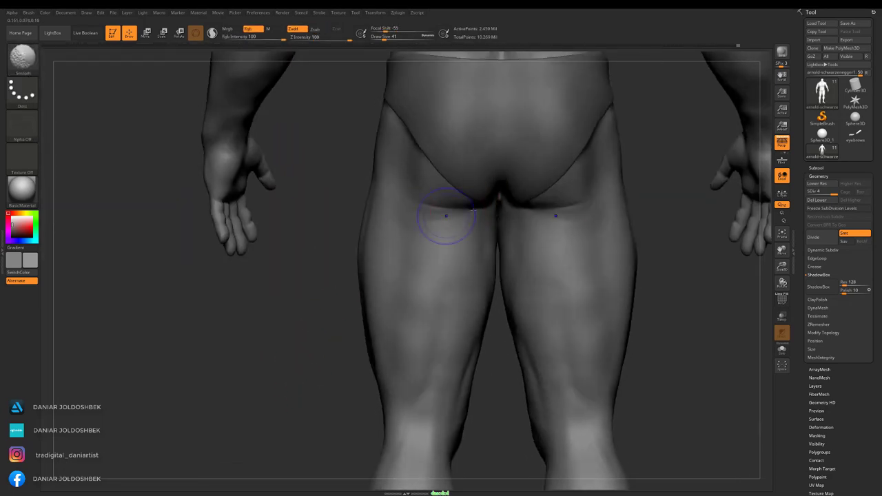
# Switch to ClayBuildup and work over the backs of the legs and calves.
pyautogui.press('b')
pyautogui.press('c')
pyautogui.press('b')
pyautogui.moveTo(106, 87)
pyautogui.keyDown('alt'); pyautogui.mouseDown(button='right')
pyautogui.moveTo(430, 260)
pyautogui.moveTo(418, 228)
pyautogui.moveTo(447, 214)
pyautogui.mouseUp(button='right'); pyautogui.keyUp('alt')
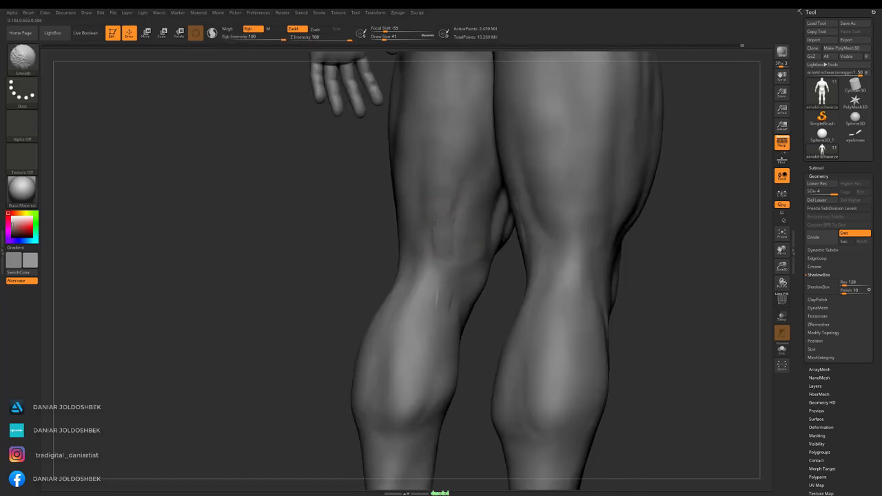
pyautogui.moveTo(473, 274)
pyautogui.mouseDown(button='right')
pyautogui.moveTo(455, 248)
pyautogui.moveTo(483, 216)
pyautogui.moveTo(528, 276)
pyautogui.moveTo(451, 292)
pyautogui.moveTo(617, 193)
pyautogui.moveTo(399, 249)
pyautogui.moveTo(468, 234)
pyautogui.moveTo(506, 291)
pyautogui.moveTo(521, 285)
pyautogui.moveTo(520, 269)
pyautogui.mouseUp(button='right')
# Save the project, confirming replacement of the existing file, then inspect legs and torso.
pyautogui.hotkey('ctrl', 's')
pyautogui.press('Return')
pyautogui.click(484, 246)
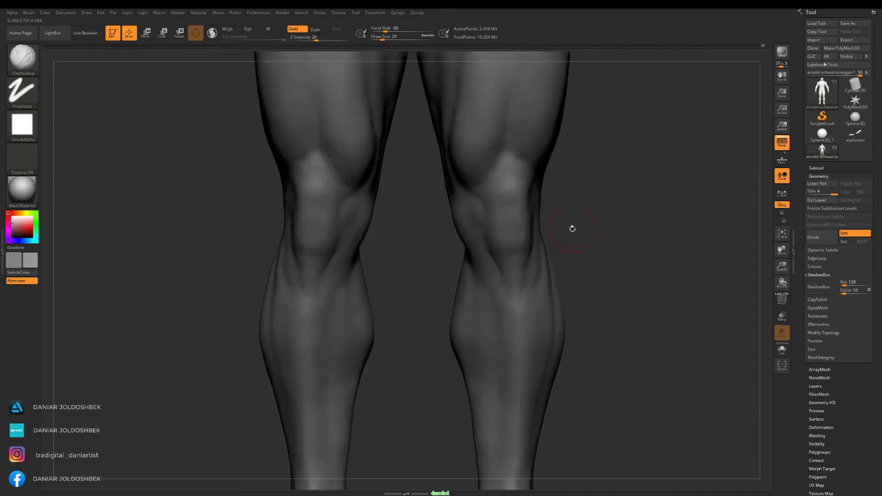
pyautogui.moveTo(572, 228)
pyautogui.mouseDown(button='right')
pyautogui.moveTo(516, 252)
pyautogui.moveTo(593, 202)
pyautogui.moveTo(449, 262)
pyautogui.moveTo(521, 281)
pyautogui.mouseUp(button='right')
pyautogui.moveTo(480, 337)
pyautogui.mouseDown(button='right')
pyautogui.moveTo(544, 186)
pyautogui.moveTo(479, 272)
pyautogui.mouseUp(button='right')
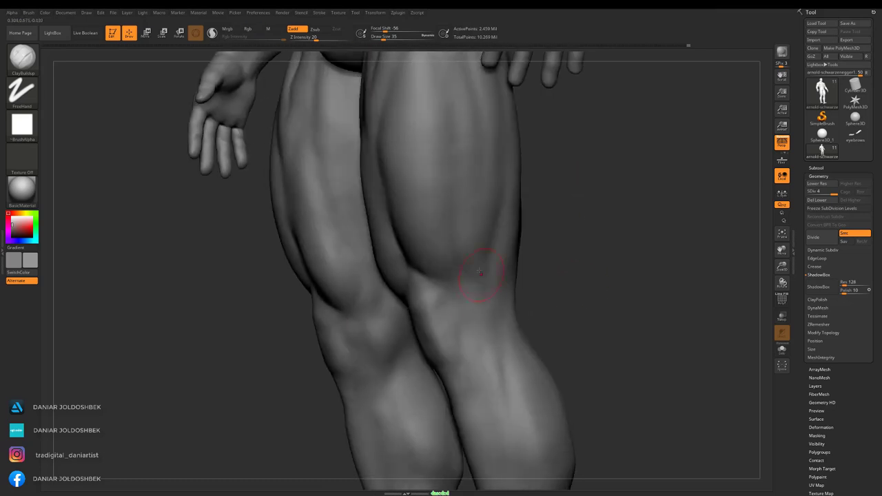
pyautogui.moveTo(479, 318)
pyautogui.mouseDown(button='right')
pyautogui.moveTo(384, 335)
pyautogui.moveTo(420, 312)
pyautogui.moveTo(413, 407)
pyautogui.moveTo(436, 218)
pyautogui.moveTo(470, 230)
pyautogui.moveTo(487, 223)
pyautogui.moveTo(614, 350)
pyautogui.moveTo(523, 276)
pyautogui.moveTo(604, 319)
pyautogui.moveTo(659, 142)
pyautogui.moveTo(669, 176)
pyautogui.moveTo(450, 242)
pyautogui.mouseUp(button='right')
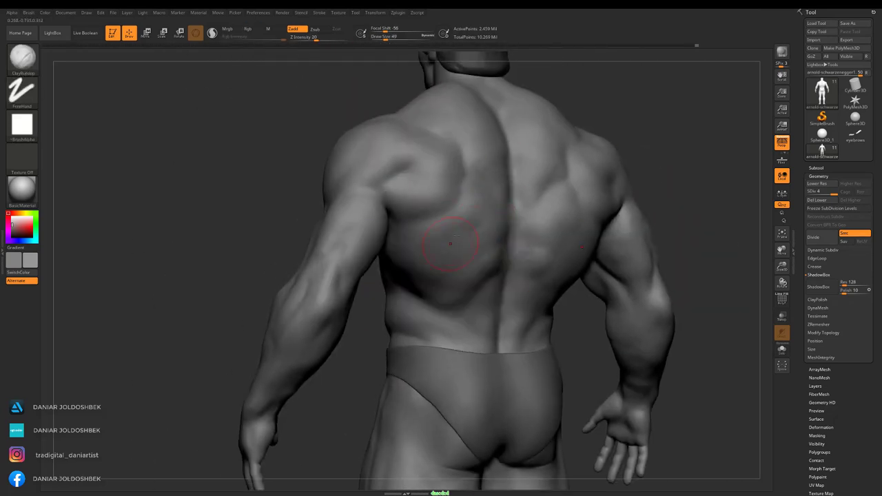
pyautogui.moveTo(341, 279)
pyautogui.keyDown('shift'); pyautogui.mouseDown(button='right')
pyautogui.moveTo(693, 173)
pyautogui.moveTo(652, 133)
pyautogui.moveTo(476, 229)
pyautogui.moveTo(499, 232)
pyautogui.mouseUp(button='right'); pyautogui.keyUp('shift')
# Save the current project and frame the whole figure in the canvas.
pyautogui.hotkey('ctrl', 's')
pyautogui.press('Return')
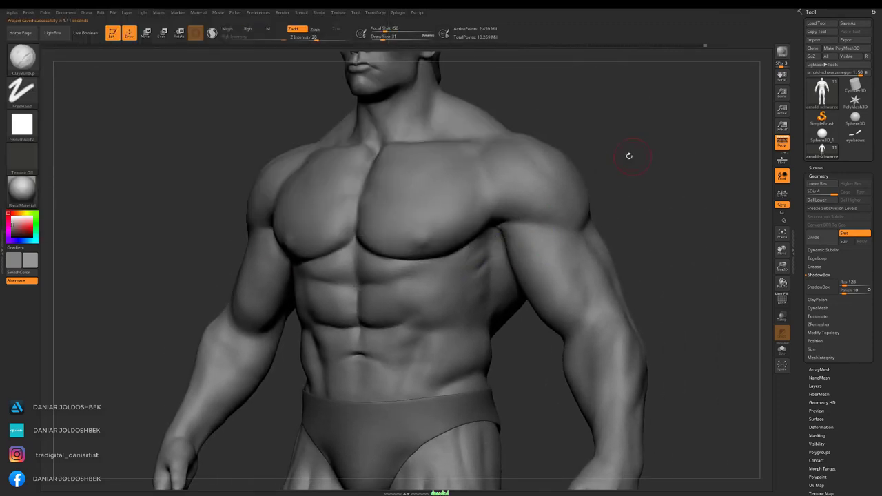
pyautogui.moveTo(628, 156)
pyautogui.mouseDown(button='right')
pyautogui.moveTo(482, 227)
pyautogui.moveTo(633, 266)
pyautogui.moveTo(644, 324)
pyautogui.moveTo(654, 187)
pyautogui.mouseUp(button='right')
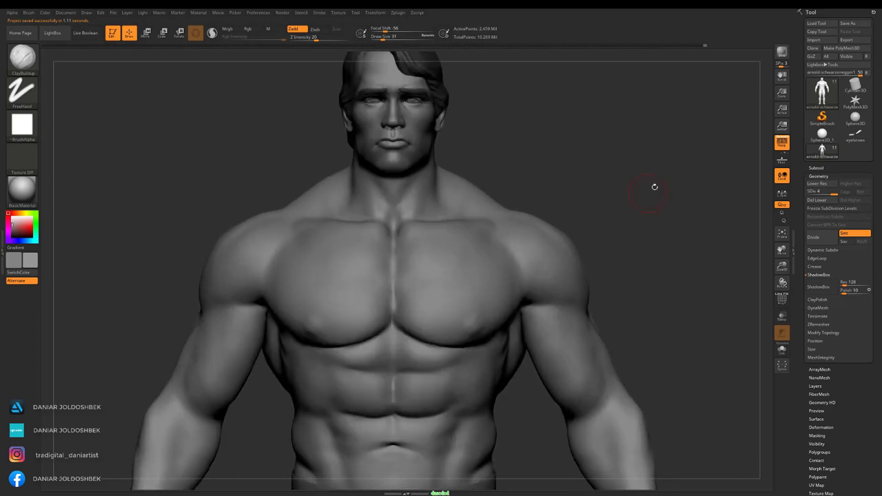
pyautogui.press('f')
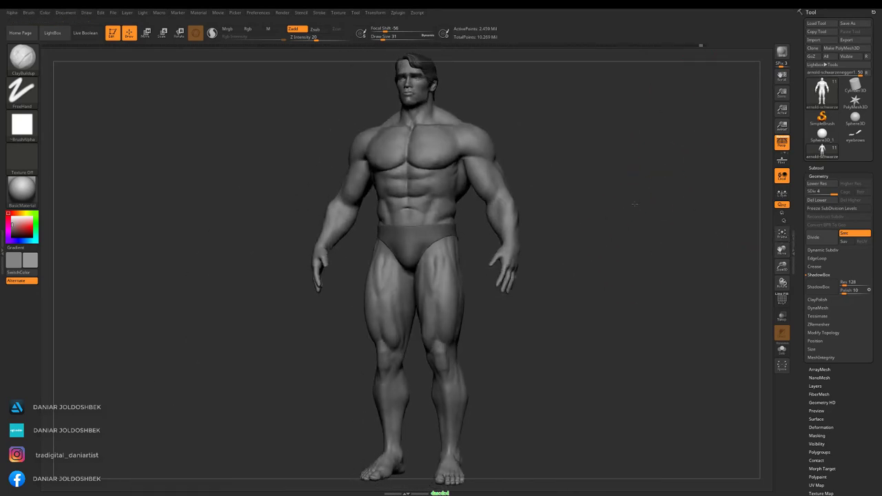
pyautogui.moveTo(781, 266); pyautogui.dragTo(782, 257)
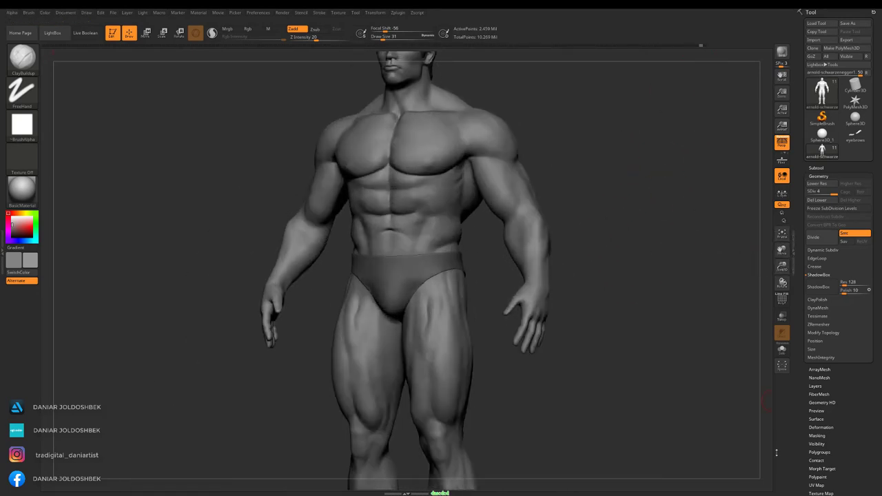
pyautogui.moveTo(765, 399); pyautogui.dragTo(696, 252, button='right')
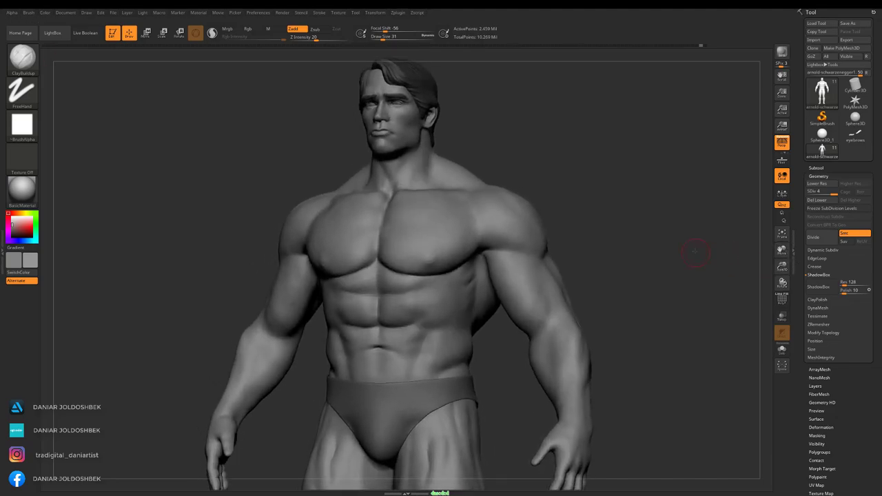
pyautogui.keyDown('alt'); pyautogui.moveTo(522, 96); pyautogui.dragTo(589, 142); pyautogui.keyUp('alt')
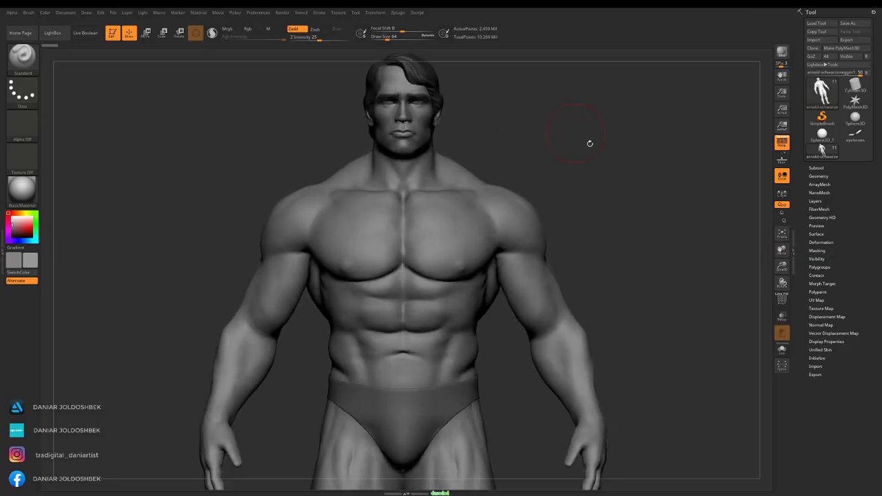
# Drop the mesh to SDiv 1 in Tool > Geometry and hide/unhide the torso.
pyautogui.click(818, 175)
pyautogui.hotkey('shift', 'd')
pyautogui.keyDown('ctrl'); pyautogui.keyDown('shift'); pyautogui.click(522, 243); pyautogui.keyUp('shift'); pyautogui.keyUp('ctrl')
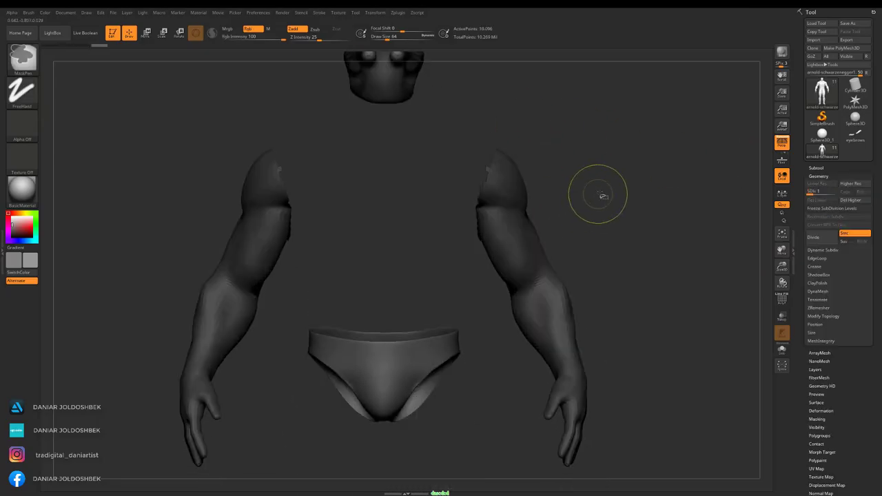
pyautogui.keyDown('ctrl'); pyautogui.keyDown('shift'); pyautogui.click(574, 197); pyautogui.keyUp('shift'); pyautogui.keyUp('ctrl')
pyautogui.moveTo(575, 197)
pyautogui.mouseDown()
pyautogui.moveTo(625, 130)
pyautogui.moveTo(667, 189)
pyautogui.mouseUp()
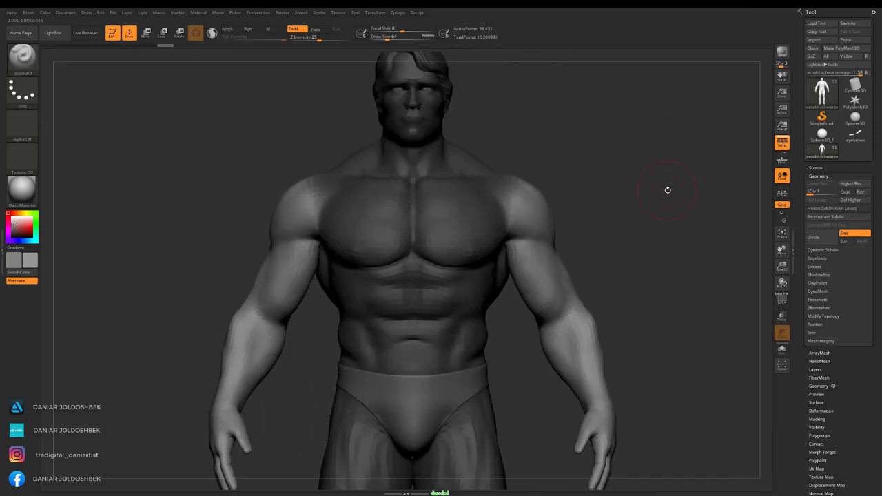
pyautogui.press('d')
pyautogui.press('d')
# Save the sculpt as a new project file with the _t_pose suffix.
pyautogui.hotkey('ctrl', 's')
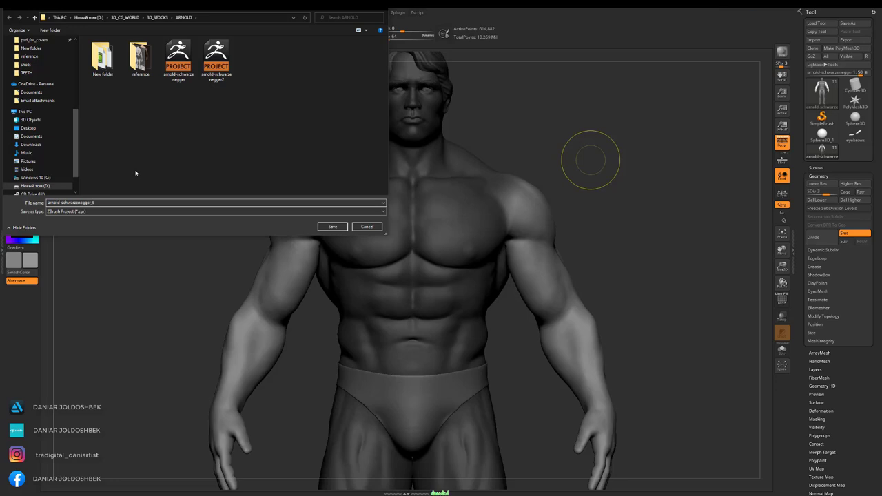
pyautogui.click(332, 226)
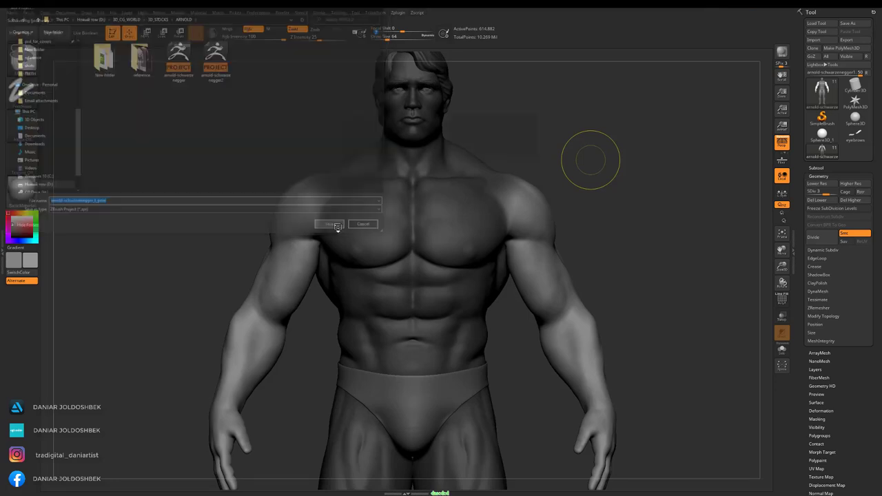
pyautogui.hotkey('ctrl', 's')
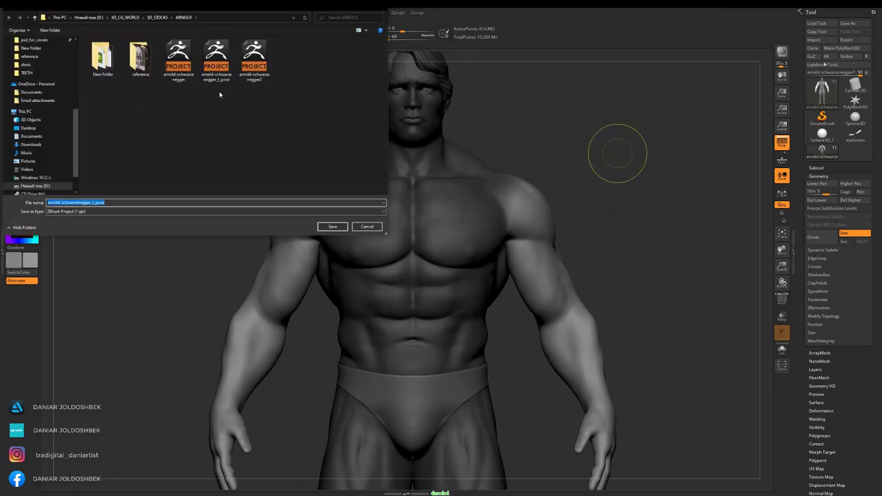
pyautogui.press('Return')
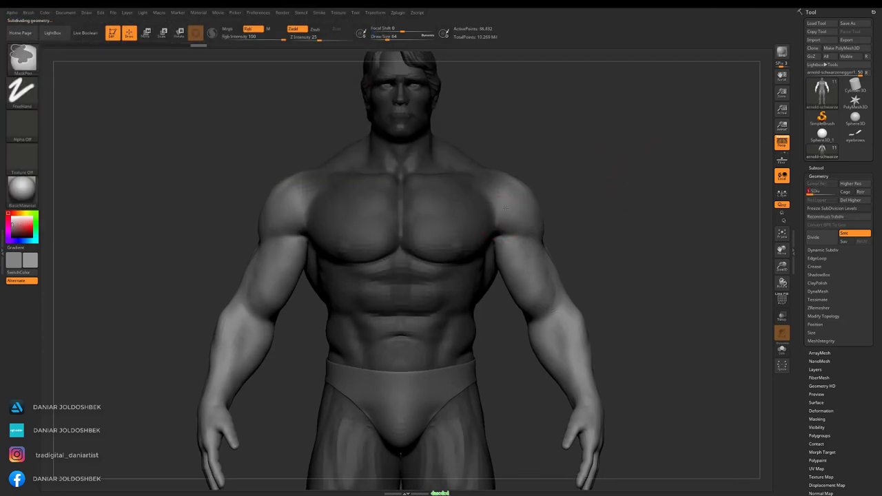
# Rotate the arms upward about the shoulders to shoulder level.
pyautogui.moveTo(544, 200); pyautogui.dragTo(524, 207)
pyautogui.moveTo(482, 180); pyautogui.dragTo(436, 165)
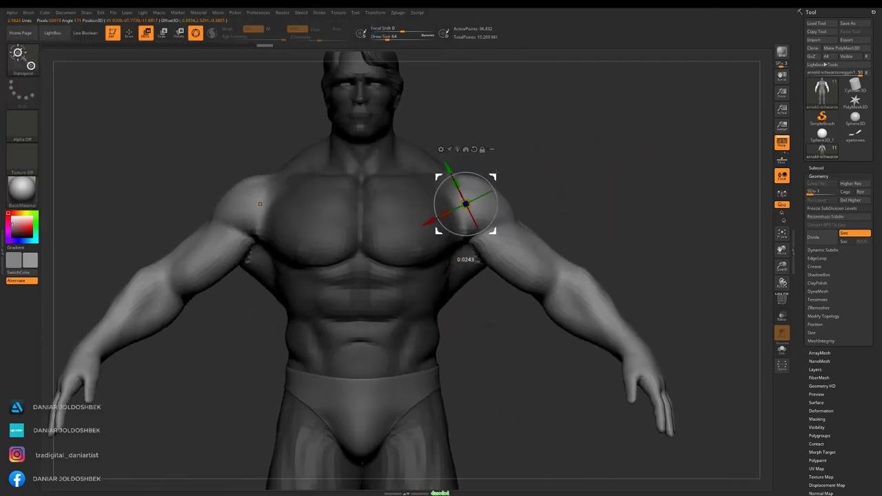
pyautogui.moveTo(620, 414)
pyautogui.mouseDown()
pyautogui.moveTo(689, 413)
pyautogui.moveTo(621, 414)
pyautogui.mouseUp()
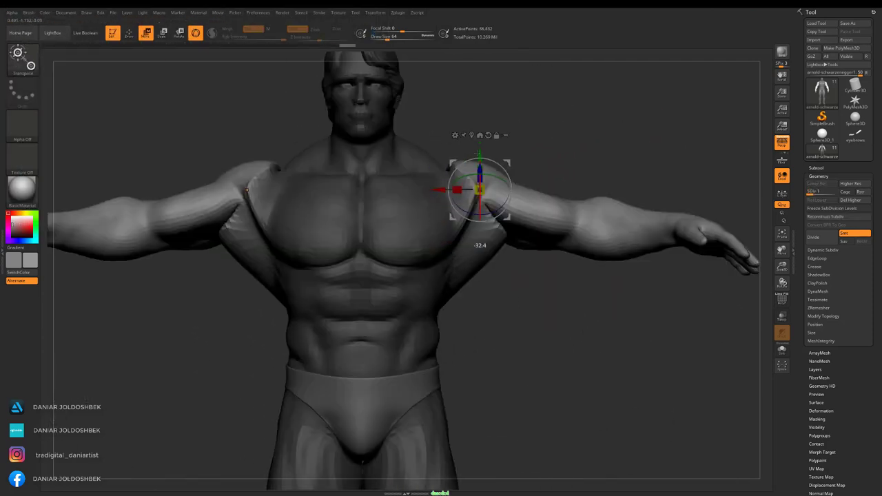
pyautogui.moveTo(461, 191); pyautogui.dragTo(475, 206)
pyautogui.moveTo(620, 414)
pyautogui.mouseDown()
pyautogui.moveTo(689, 414)
pyautogui.moveTo(620, 414)
pyautogui.mouseUp()
# Cycle through Move, DamStandard and Move Topological brushes while orbiting around the torso.
pyautogui.press('q')
pyautogui.click(22, 55)
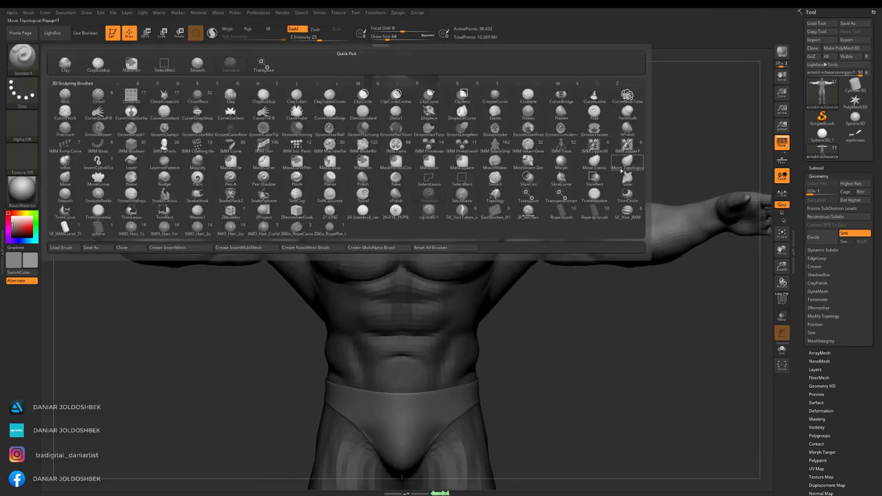
pyautogui.click(624, 165)
pyautogui.moveTo(591, 118)
pyautogui.mouseDown()
pyautogui.moveTo(542, 255)
pyautogui.moveTo(577, 195)
pyautogui.moveTo(577, 226)
pyautogui.mouseUp()
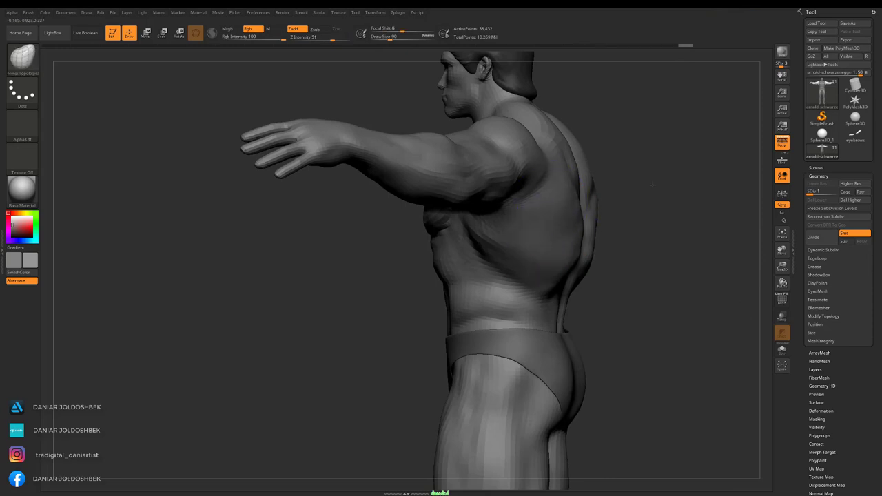
pyautogui.moveTo(652, 184)
pyautogui.mouseDown()
pyautogui.moveTo(706, 167)
pyautogui.moveTo(522, 159)
pyautogui.moveTo(702, 201)
pyautogui.moveTo(581, 107)
pyautogui.mouseUp()
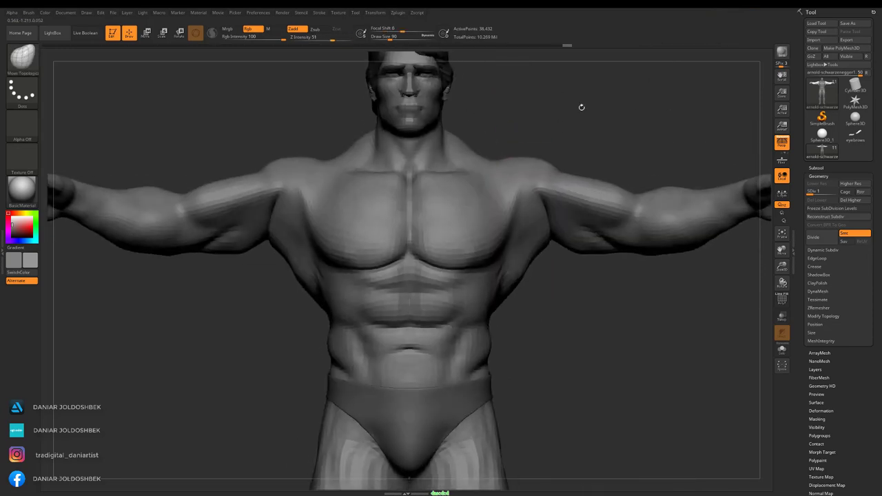
pyautogui.press('b')
pyautogui.press('d')
pyautogui.press('s')
pyautogui.press('space')
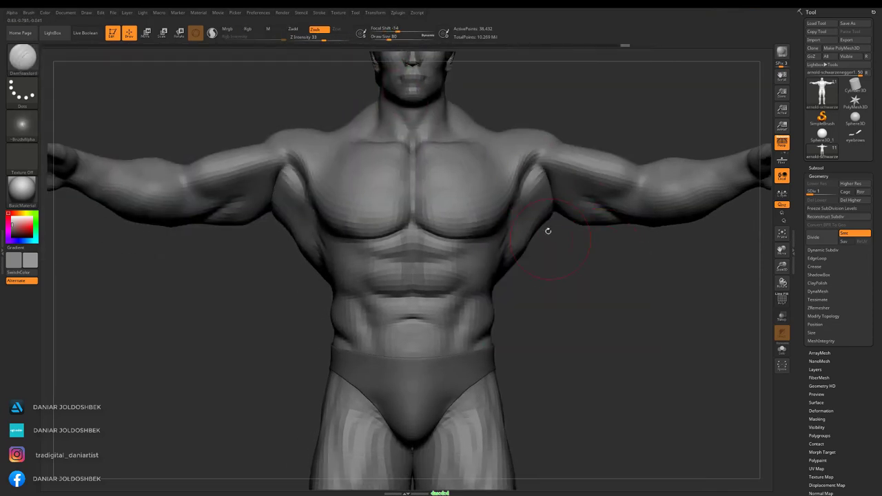
pyautogui.moveTo(547, 231)
pyautogui.mouseDown()
pyautogui.moveTo(473, 216)
pyautogui.moveTo(493, 244)
pyautogui.moveTo(571, 207)
pyautogui.moveTo(613, 168)
pyautogui.moveTo(518, 308)
pyautogui.moveTo(586, 115)
pyautogui.moveTo(562, 145)
pyautogui.mouseUp()
pyautogui.press('b')
pyautogui.press('m')
pyautogui.press('t')
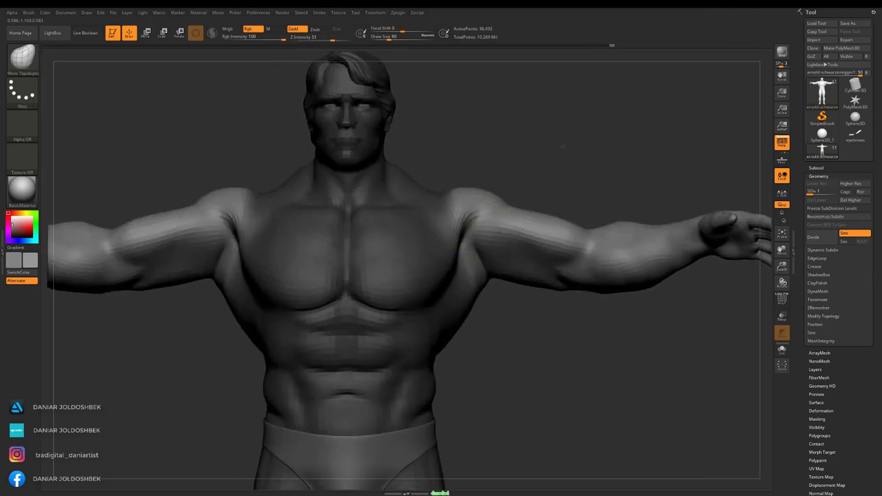
# Raise both arms further with Transpose rotate pivoting at the shoulders.
pyautogui.moveTo(468, 201); pyautogui.dragTo(482, 234)
pyautogui.press('w')
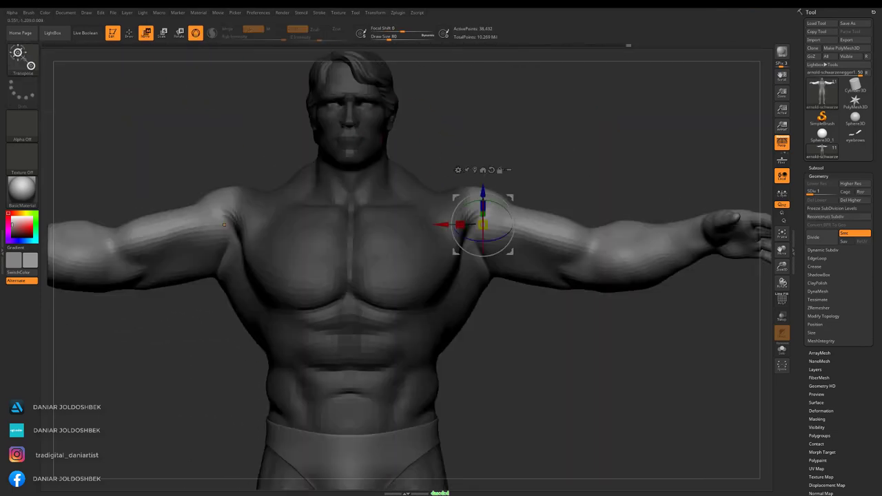
pyautogui.moveTo(620, 310)
pyautogui.mouseDown()
pyautogui.moveTo(537, 317)
pyautogui.moveTo(511, 255)
pyautogui.mouseUp()
pyautogui.moveTo(512, 224)
pyautogui.mouseDown()
pyautogui.moveTo(511, 262)
pyautogui.moveTo(511, 227)
pyautogui.mouseUp()
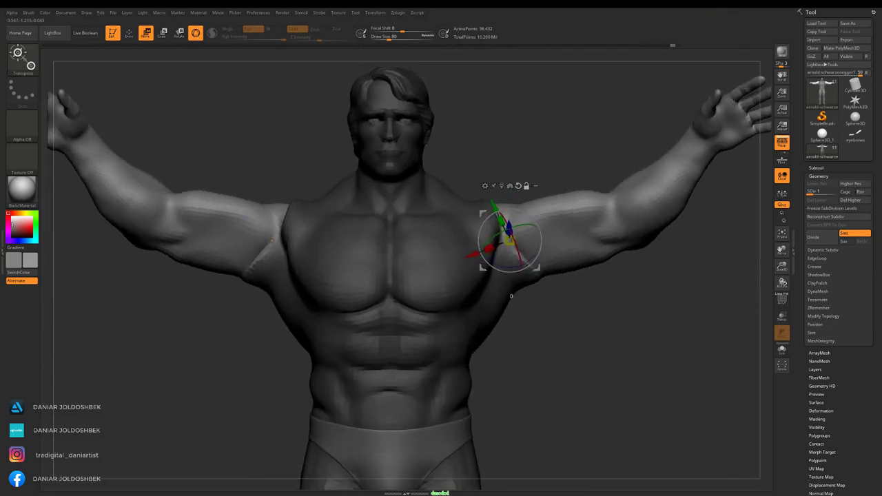
# Switch to DamStandard, then ClayBuildup, and view the shoulders from above.
pyautogui.press('b')
pyautogui.press('d')
pyautogui.press('s')
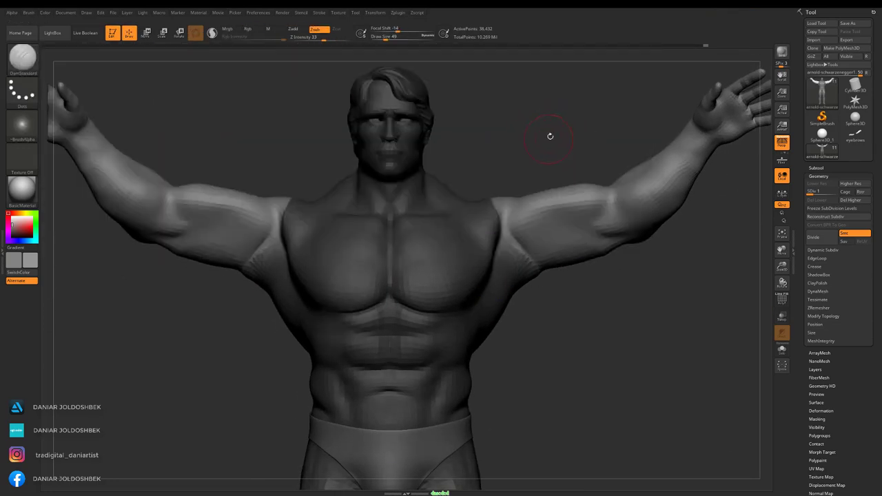
pyautogui.scroll(3, 549, 136)
pyautogui.moveTo(620, 310)
pyautogui.mouseDown()
pyautogui.moveTo(524, 296)
pyautogui.moveTo(606, 304)
pyautogui.mouseUp()
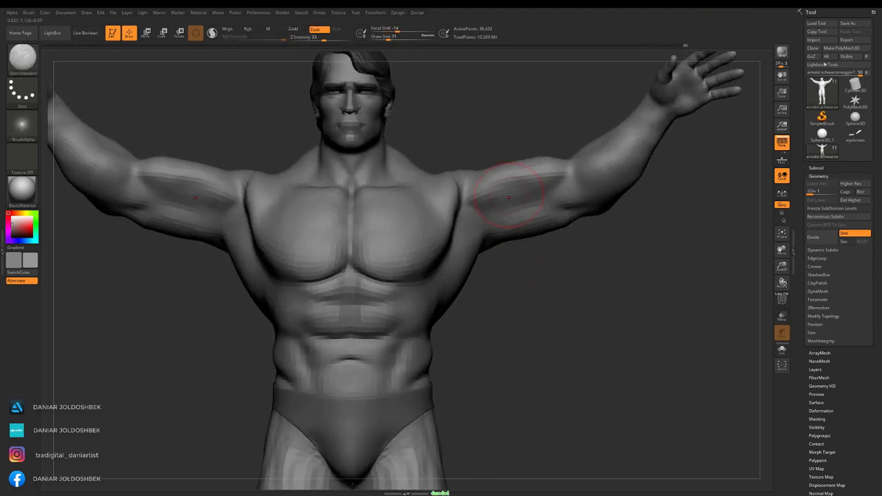
pyautogui.press('b')
pyautogui.press('c')
pyautogui.press('b')
pyautogui.moveTo(487, 218); pyautogui.dragTo(482, 201)
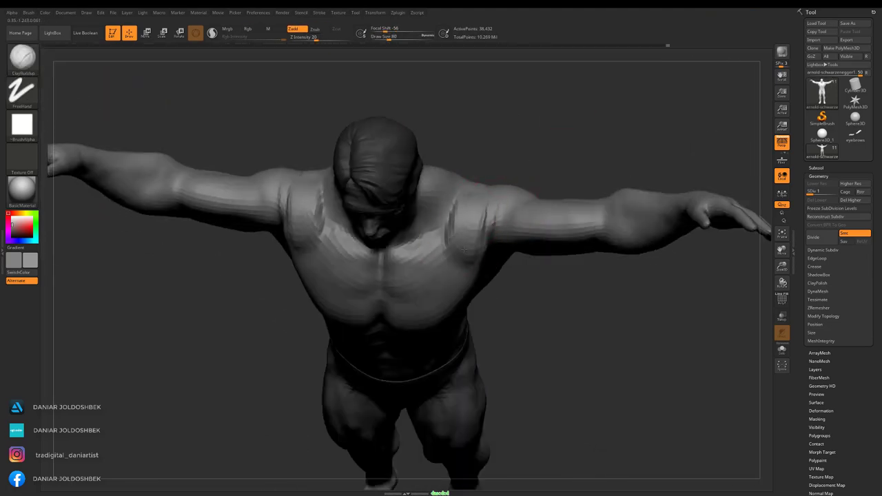
# Subdivide the raised-arm mesh and orbit around to inspect it.
pyautogui.moveTo(462, 250)
pyautogui.keyDown('shift'); pyautogui.mouseDown()
pyautogui.moveTo(460, 222)
pyautogui.moveTo(420, 273)
pyautogui.mouseUp(); pyautogui.keyUp('shift')
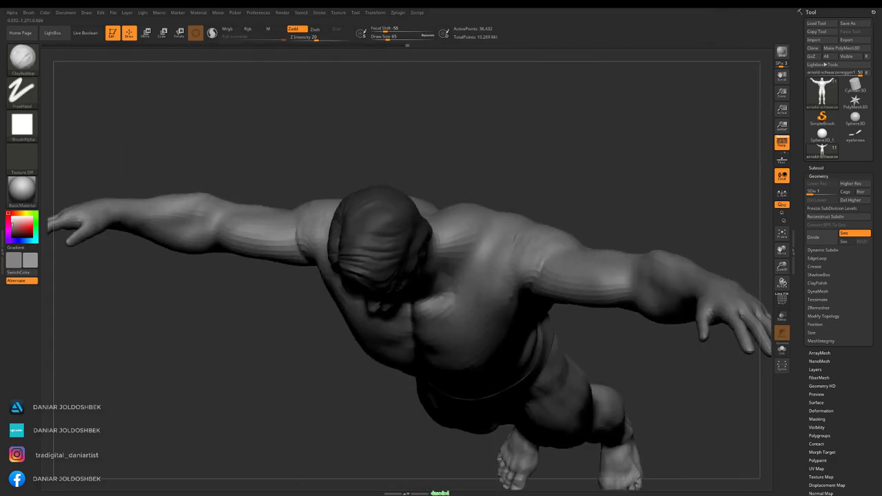
pyautogui.moveTo(484, 224); pyautogui.dragTo(411, 46)
pyautogui.moveTo(561, 188)
pyautogui.mouseDown()
pyautogui.moveTo(536, 162)
pyautogui.moveTo(520, 160)
pyautogui.mouseUp()
pyautogui.press('space')
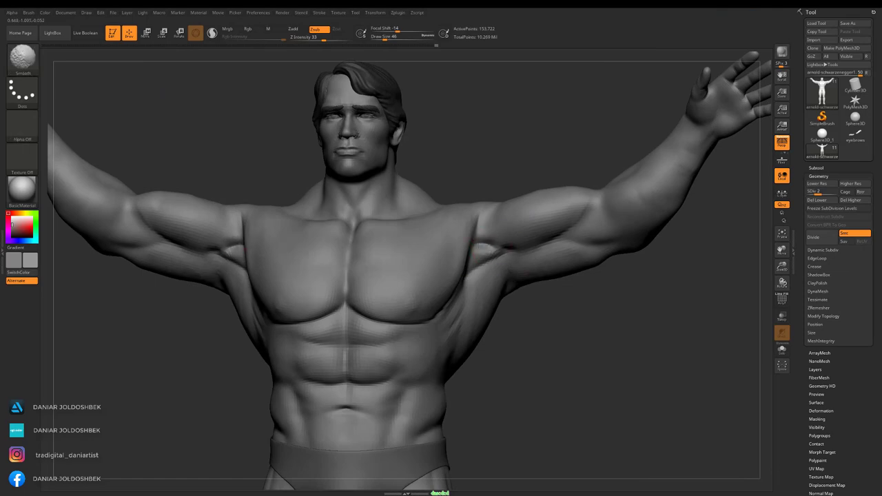
pyautogui.moveTo(509, 246)
pyautogui.mouseDown()
pyautogui.moveTo(592, 133)
pyautogui.moveTo(514, 163)
pyautogui.moveTo(516, 200)
pyautogui.moveTo(476, 263)
pyautogui.moveTo(581, 183)
pyautogui.mouseUp()
# Reshape the shoulders with Move Topological and mask the arm for posing.
pyautogui.press('b')
pyautogui.press('m')
pyautogui.press('t')
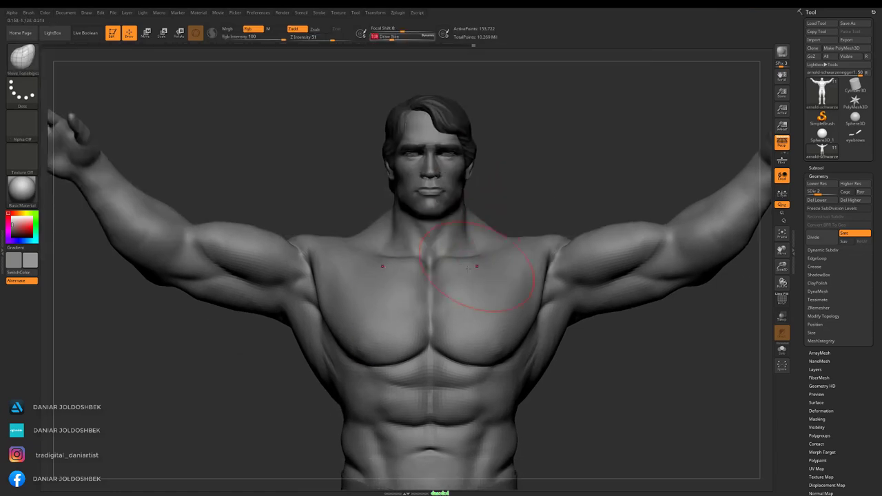
pyautogui.moveTo(525, 248)
pyautogui.mouseDown()
pyautogui.moveTo(573, 327)
pyautogui.moveTo(512, 177)
pyautogui.moveTo(487, 215)
pyautogui.moveTo(552, 147)
pyautogui.moveTo(448, 285)
pyautogui.moveTo(522, 222)
pyautogui.moveTo(648, 209)
pyautogui.mouseUp()
pyautogui.keyDown('ctrl'); pyautogui.moveTo(524, 336); pyautogui.dragTo(514, 328); pyautogui.keyUp('ctrl')
# At SDiv 1, bend the forearm up at the elbow with Transpose rotate.
pyautogui.hotkey('shift', 'd')
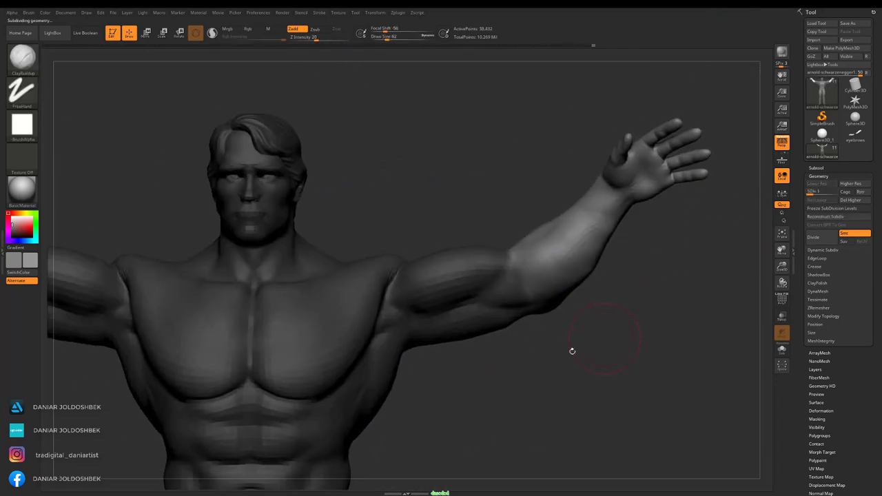
pyautogui.press('w')
pyautogui.moveTo(571, 351)
pyautogui.mouseDown()
pyautogui.moveTo(505, 270)
pyautogui.moveTo(145, 294)
pyautogui.mouseUp()
pyautogui.moveTo(562, 127); pyautogui.dragTo(647, 172)
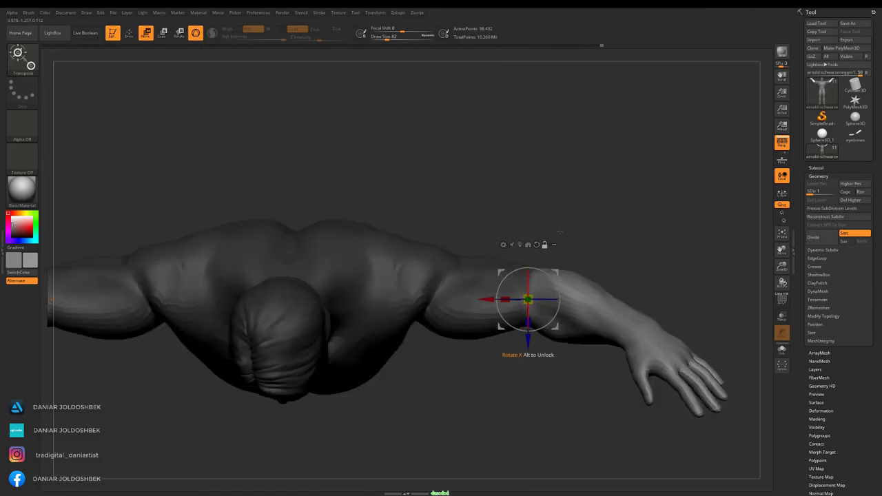
pyautogui.moveTo(465, 215); pyautogui.dragTo(784, 255)
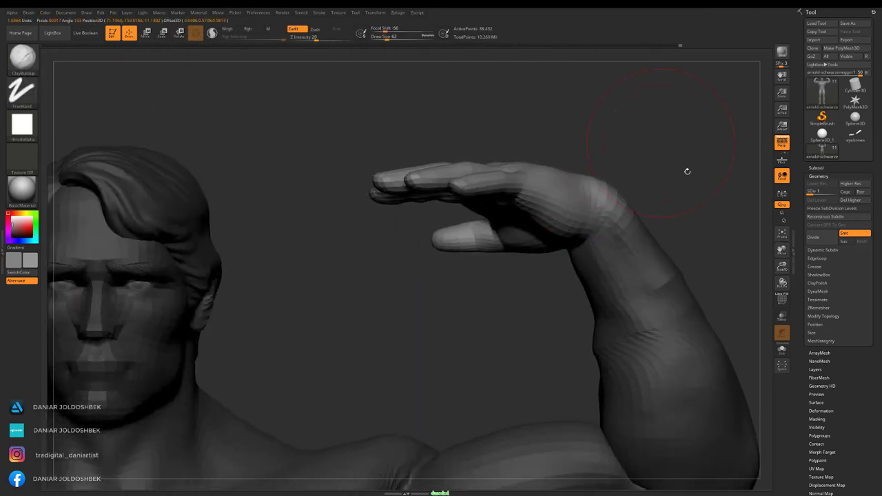
pyautogui.press('f')
# Save the double-biceps pose and check the torso from behind and the side.
pyautogui.hotkey('ctrl', 's')
pyautogui.press('space')
pyautogui.moveTo(629, 177)
pyautogui.mouseDown()
pyautogui.moveTo(703, 143)
pyautogui.moveTo(325, 256)
pyautogui.moveTo(569, 195)
pyautogui.moveTo(550, 198)
pyautogui.moveTo(665, 197)
pyautogui.moveTo(536, 284)
pyautogui.mouseUp()
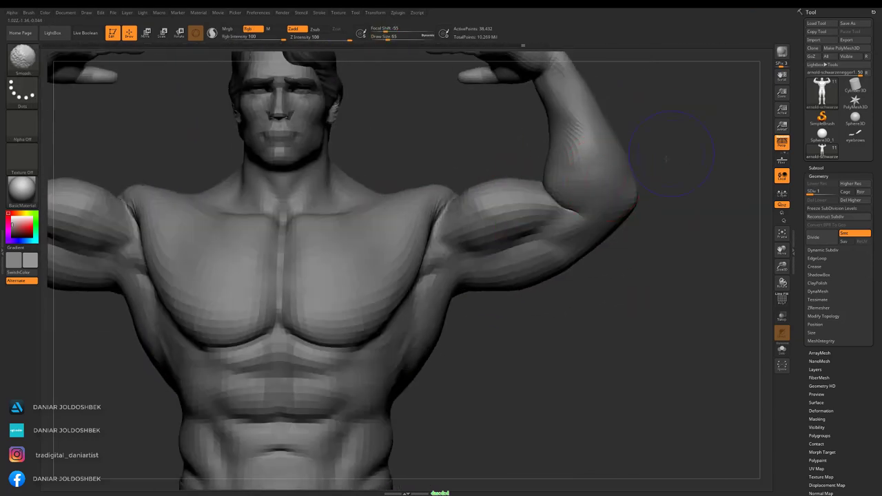
pyautogui.moveTo(626, 229)
pyautogui.mouseDown()
pyautogui.moveTo(565, 254)
pyautogui.moveTo(639, 234)
pyautogui.moveTo(601, 184)
pyautogui.moveTo(551, 227)
pyautogui.moveTo(571, 177)
pyautogui.moveTo(547, 200)
pyautogui.moveTo(598, 222)
pyautogui.moveTo(382, 216)
pyautogui.moveTo(564, 204)
pyautogui.moveTo(559, 156)
pyautogui.moveTo(541, 198)
pyautogui.moveTo(552, 266)
pyautogui.moveTo(630, 239)
pyautogui.mouseUp()
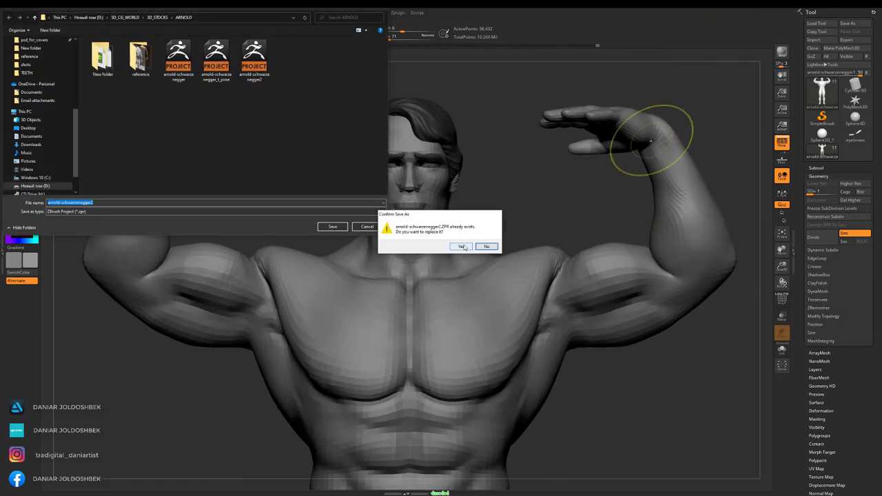
# Save the project, then hide the body and head so only the hands remain visible.
pyautogui.click(463, 246)
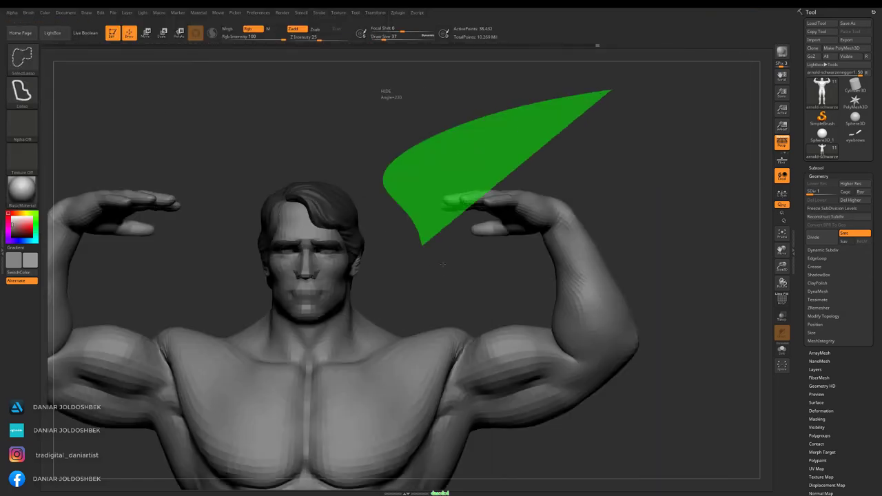
pyautogui.keyDown('ctrl'); pyautogui.keyDown('shift'); pyautogui.moveTo(442, 263); pyautogui.dragTo(640, 158); pyautogui.keyUp('shift'); pyautogui.keyUp('ctrl')
pyautogui.click(781, 282)
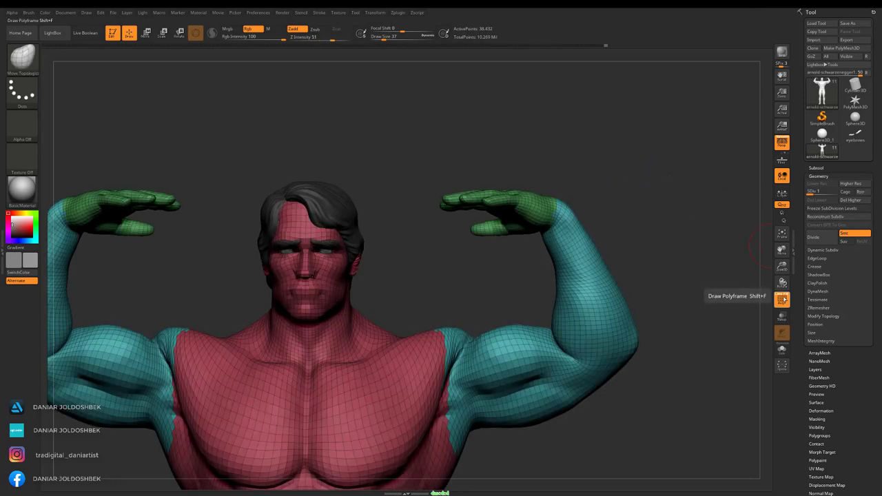
pyautogui.click(782, 282)
pyautogui.moveTo(688, 111)
pyautogui.mouseDown()
pyautogui.moveTo(651, 120)
pyautogui.moveTo(680, 207)
pyautogui.mouseUp()
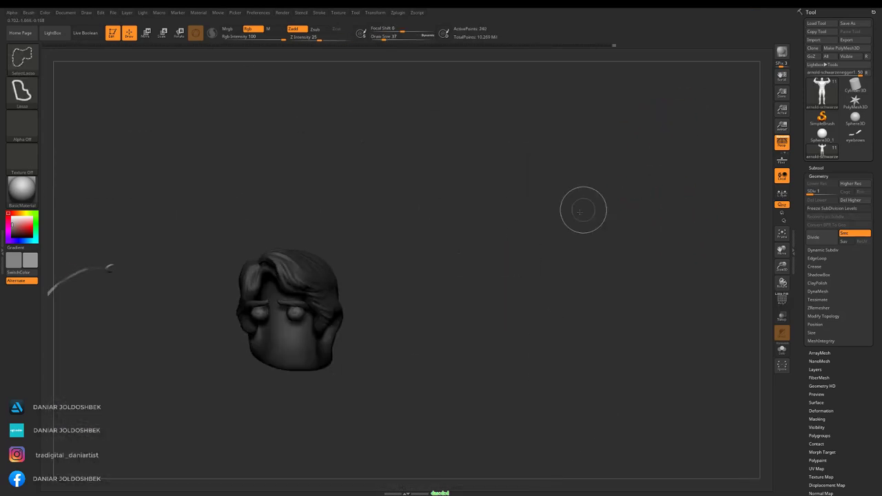
pyautogui.keyDown('ctrl'); pyautogui.keyDown('shift'); pyautogui.click(487, 268); pyautogui.keyUp('shift'); pyautogui.keyUp('ctrl')
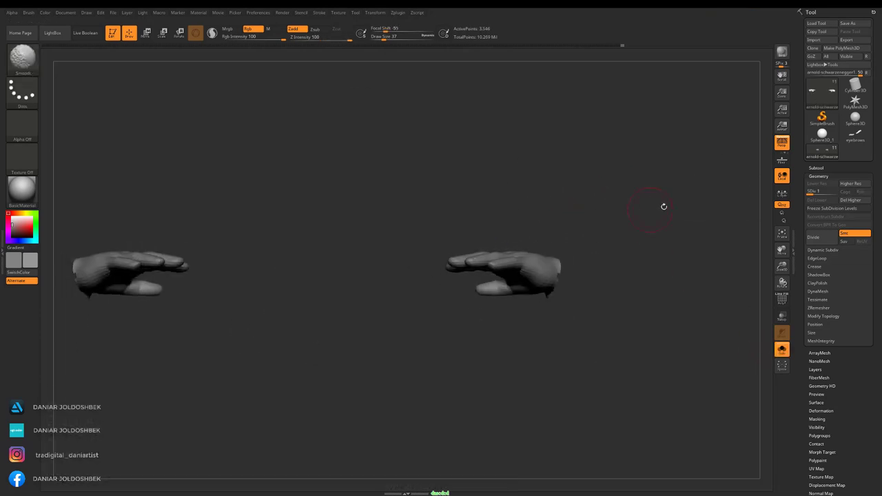
pyautogui.moveTo(748, 175)
pyautogui.mouseDown()
pyautogui.moveTo(689, 220)
pyautogui.moveTo(688, 233)
pyautogui.mouseUp()
# Mask each finger and bend it down into the palm to form clenched fists.
pyautogui.press('d')
pyautogui.press('space')
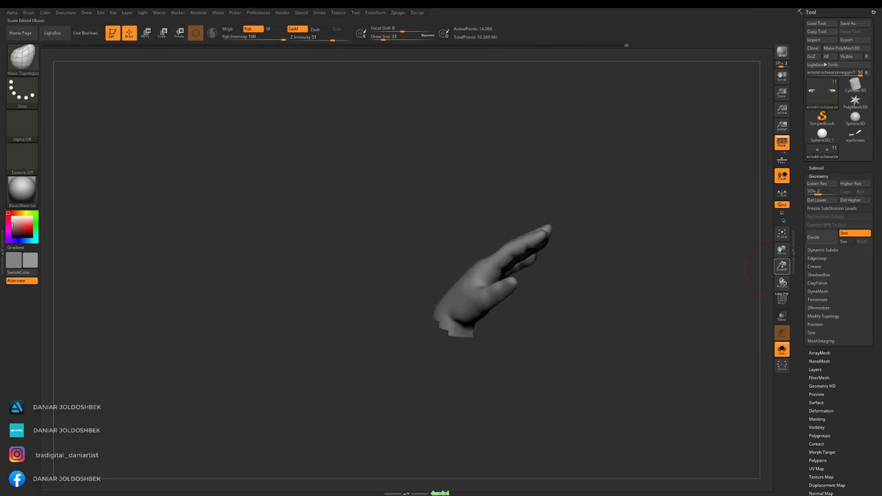
pyautogui.moveTo(764, 265); pyautogui.dragTo(333, 288)
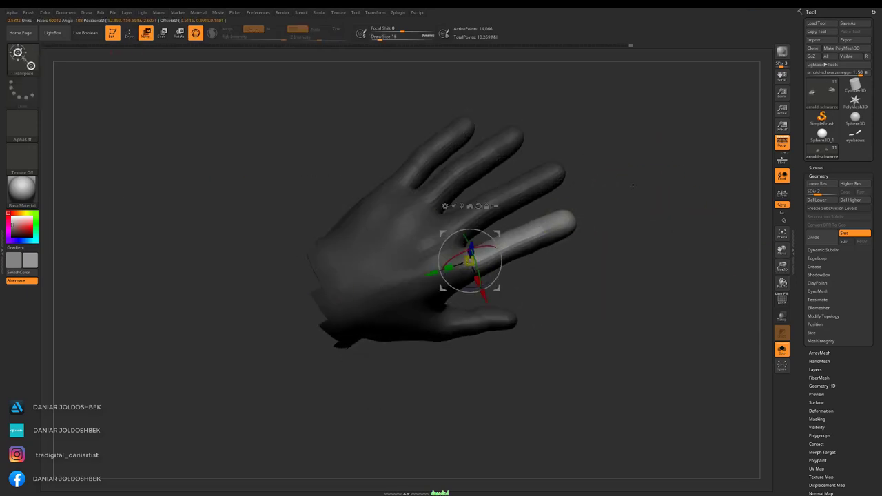
pyautogui.moveTo(632, 186)
pyautogui.mouseDown()
pyautogui.moveTo(544, 296)
pyautogui.moveTo(475, 318)
pyautogui.mouseUp()
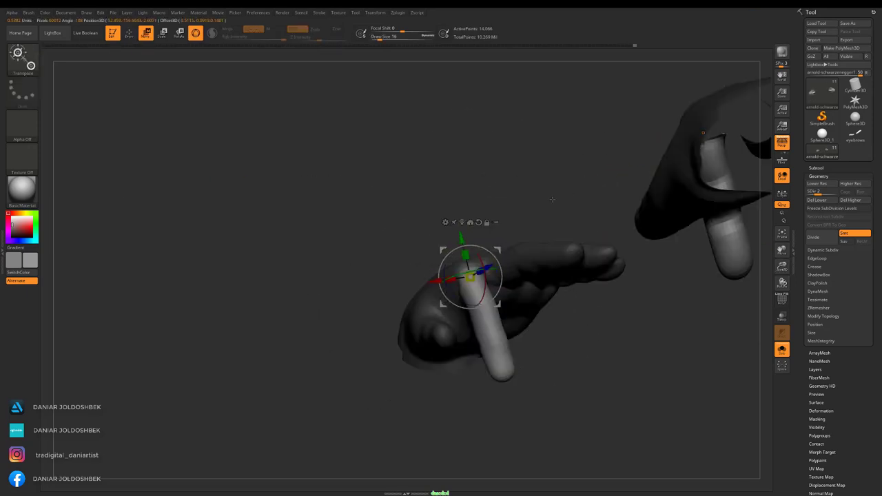
pyautogui.keyDown('ctrl'); pyautogui.moveTo(296, 290); pyautogui.dragTo(555, 101); pyautogui.keyUp('ctrl')
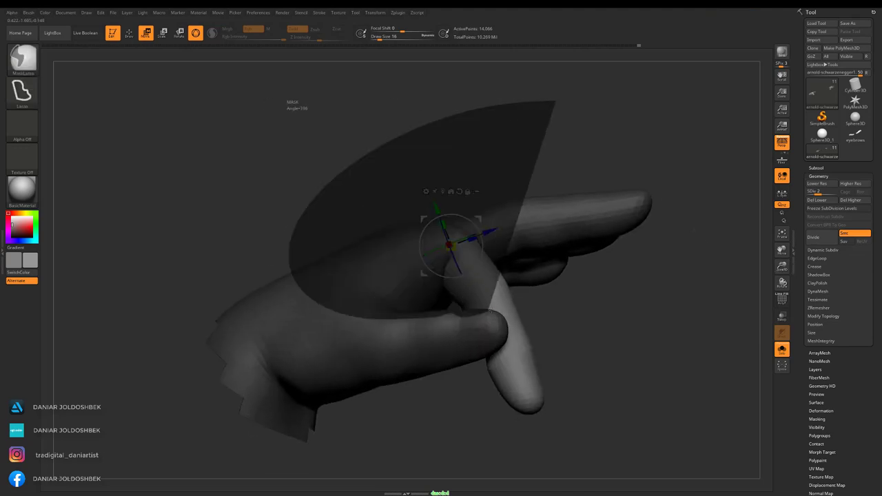
pyautogui.keyDown('ctrl'); pyautogui.moveTo(491, 311); pyautogui.dragTo(492, 314); pyautogui.keyUp('ctrl')
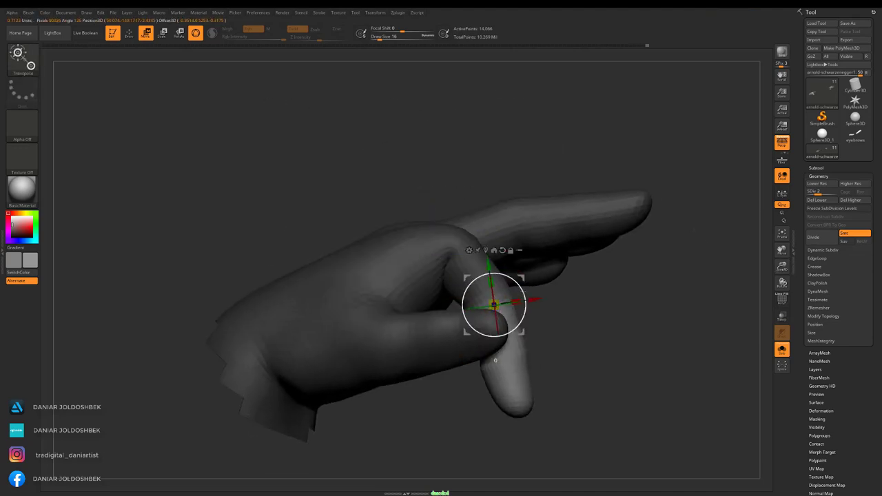
pyautogui.keyDown('ctrl'); pyautogui.moveTo(679, 293); pyautogui.dragTo(424, 213); pyautogui.keyUp('ctrl')
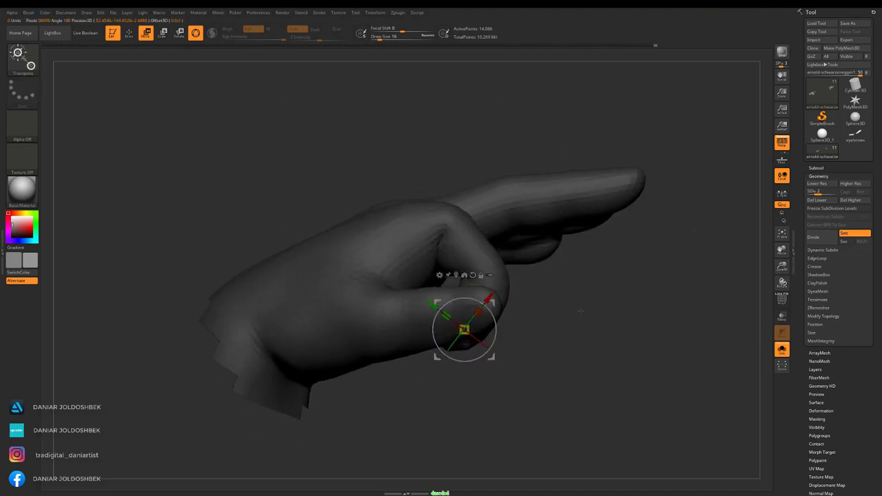
pyautogui.moveTo(580, 310); pyautogui.dragTo(575, 201)
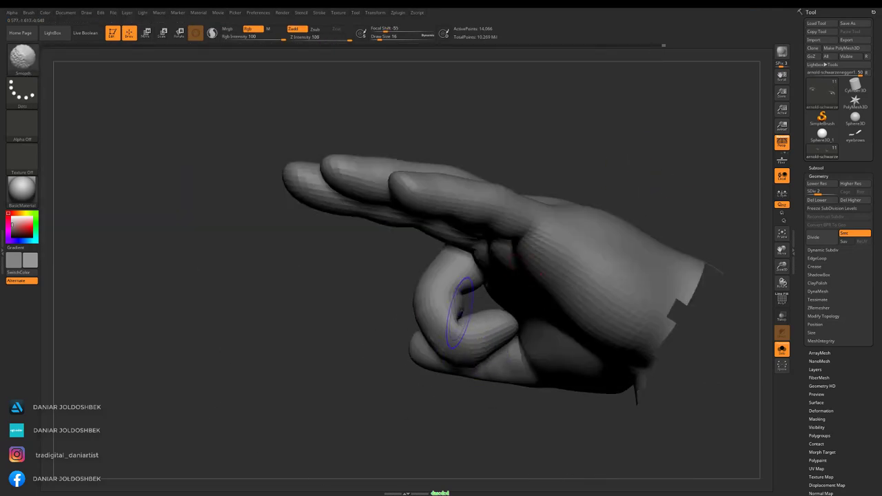
pyautogui.moveTo(461, 313); pyautogui.dragTo(616, 162)
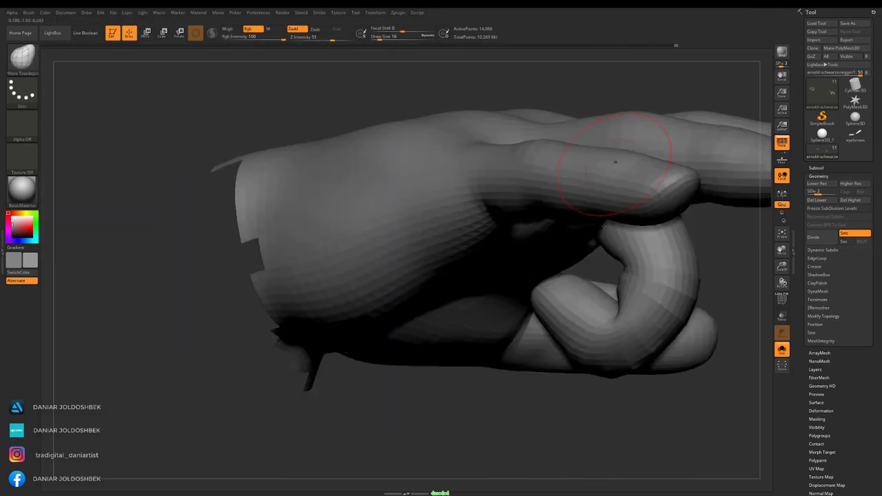
# Show the whole body again at the lowest subdivision level and check the fists on the flexed arm.
pyautogui.press('f')
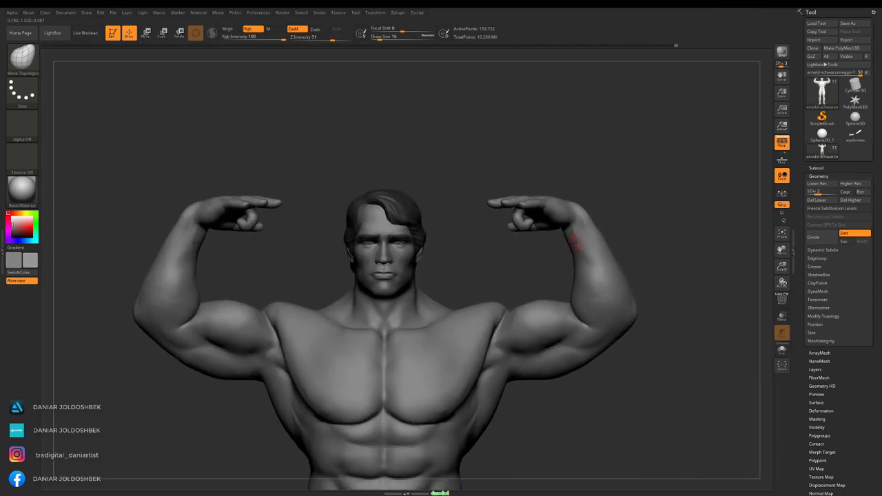
pyautogui.moveTo(576, 245); pyautogui.dragTo(624, 195)
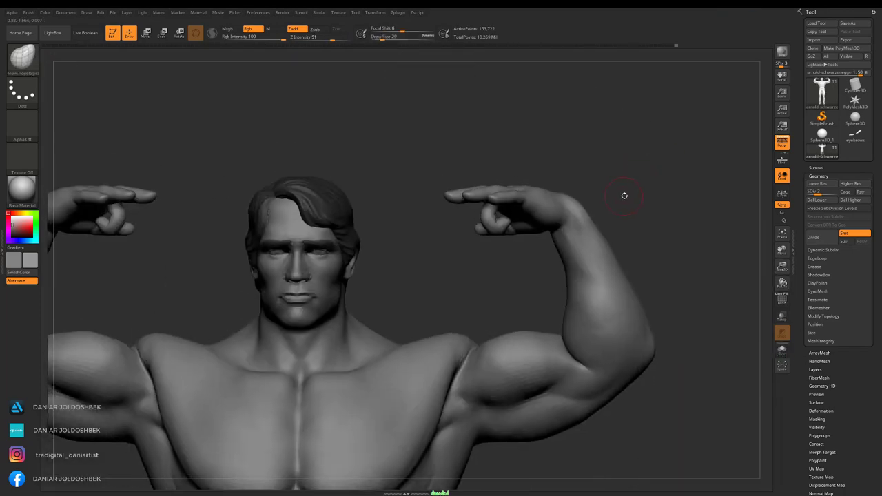
pyautogui.hotkey('shift', 'f')
pyautogui.moveTo(624, 196)
pyautogui.mouseDown()
pyautogui.moveTo(504, 200)
pyautogui.moveTo(490, 183)
pyautogui.moveTo(516, 183)
pyautogui.moveTo(561, 223)
pyautogui.moveTo(626, 207)
pyautogui.moveTo(504, 226)
pyautogui.moveTo(733, 190)
pyautogui.mouseUp()
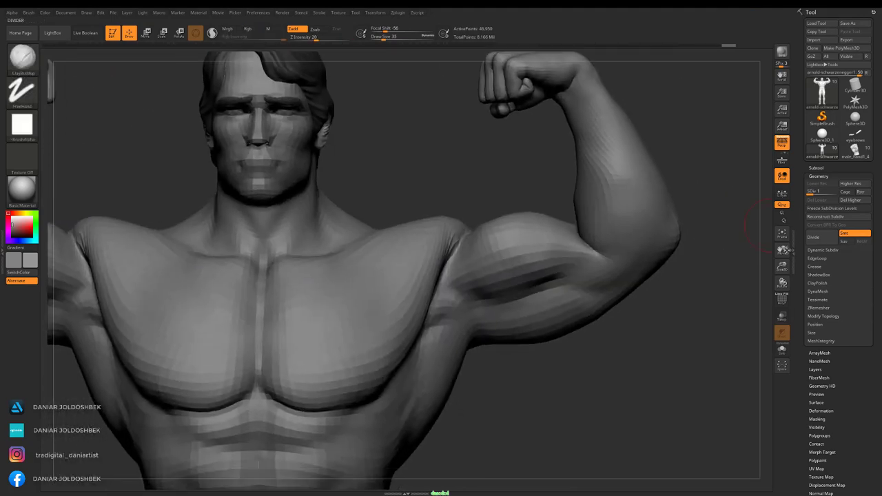
# Unhide all body parts and place the Transpose Move gizmo on the chest.
pyautogui.click(781, 234)
pyautogui.moveTo(750, 258)
pyautogui.mouseDown()
pyautogui.moveTo(669, 210)
pyautogui.moveTo(687, 152)
pyautogui.mouseUp()
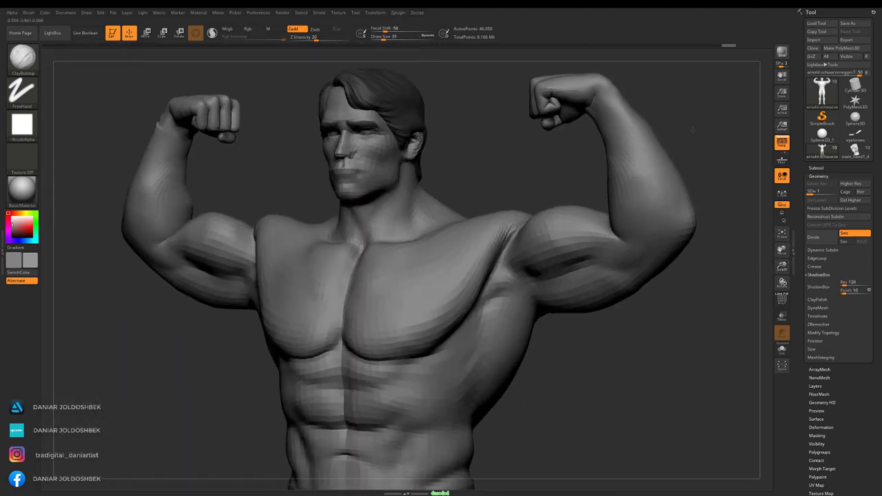
pyautogui.keyDown('ctrl'); pyautogui.keyDown('shift'); pyautogui.click(648, 69); pyautogui.keyUp('shift'); pyautogui.keyUp('ctrl')
pyautogui.moveTo(488, 198); pyautogui.dragTo(441, 199)
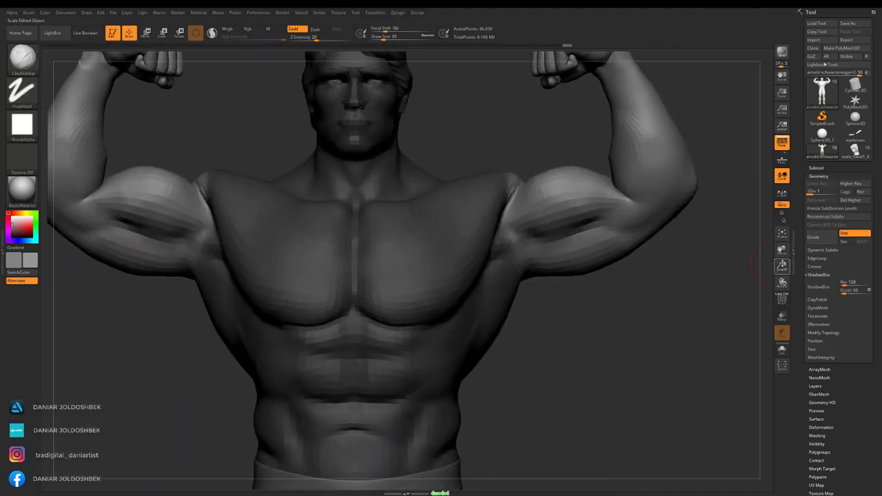
pyautogui.click(145, 33)
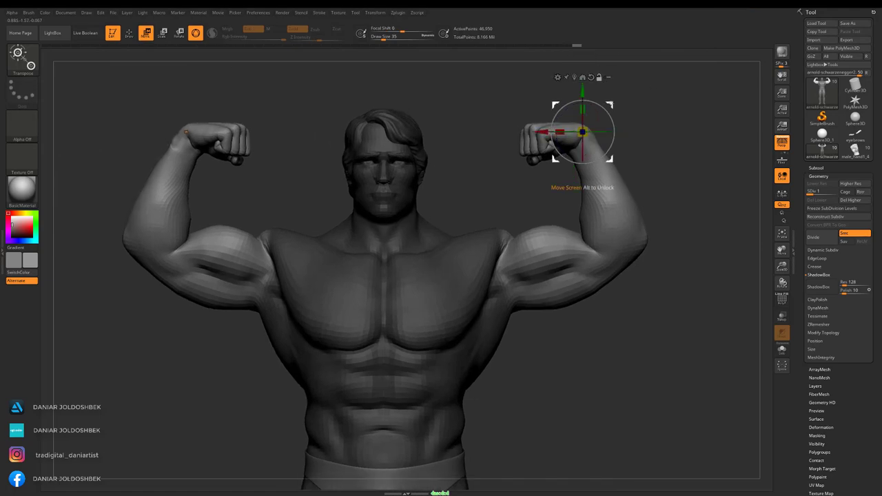
pyautogui.moveTo(675, 276); pyautogui.dragTo(240, 242)
pyautogui.moveTo(340, 243); pyautogui.dragTo(527, 246)
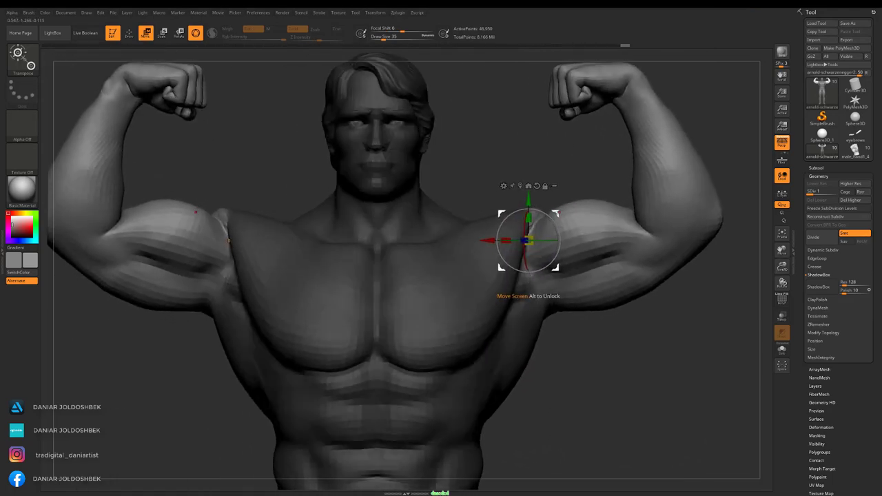
pyautogui.moveTo(723, 111); pyautogui.dragTo(438, 181)
# Mask the shoulder and arm, then build up and smooth the flexed right arm.
pyautogui.keyDown('alt'); pyautogui.moveTo(396, 213); pyautogui.dragTo(386, 227); pyautogui.keyUp('alt')
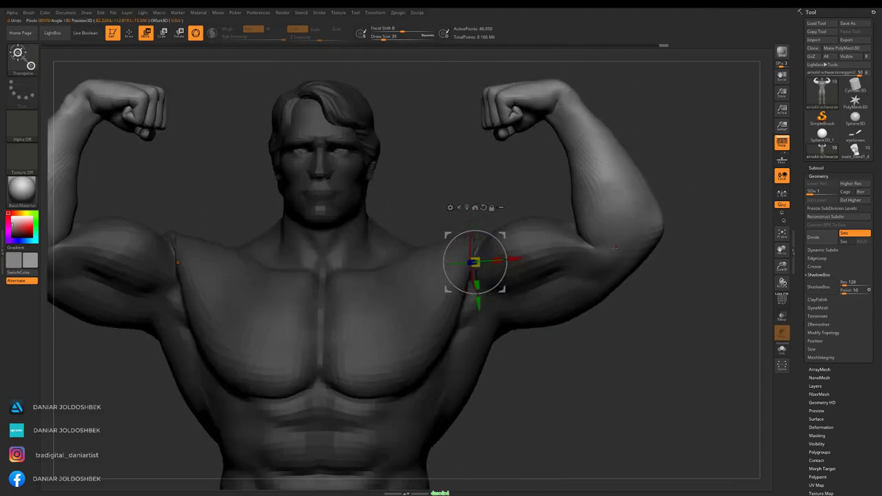
pyautogui.moveTo(688, 206)
pyautogui.mouseDown()
pyautogui.moveTo(620, 221)
pyautogui.moveTo(655, 207)
pyautogui.moveTo(620, 207)
pyautogui.mouseUp()
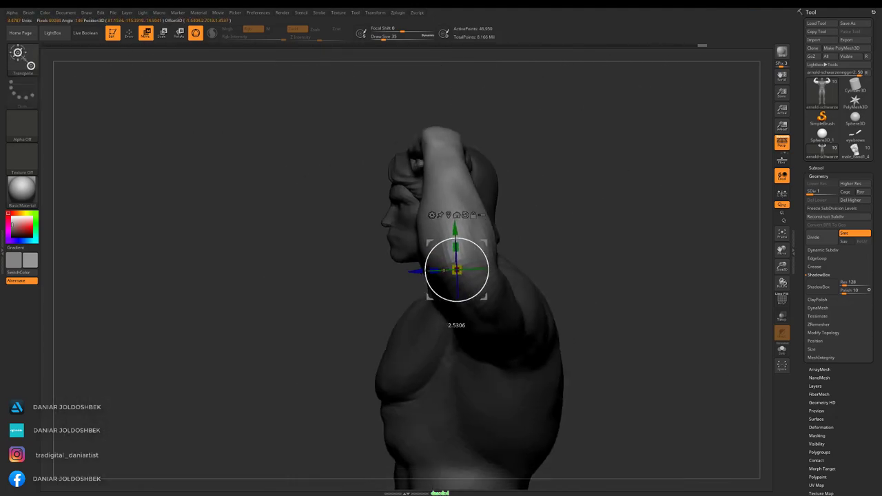
pyautogui.moveTo(684, 156)
pyautogui.mouseDown()
pyautogui.moveTo(689, 193)
pyautogui.moveTo(675, 179)
pyautogui.moveTo(679, 118)
pyautogui.moveTo(689, 155)
pyautogui.moveTo(299, 293)
pyautogui.moveTo(386, 276)
pyautogui.moveTo(482, 207)
pyautogui.moveTo(505, 228)
pyautogui.moveTo(491, 237)
pyautogui.mouseUp()
pyautogui.press('q')
pyautogui.press('space')
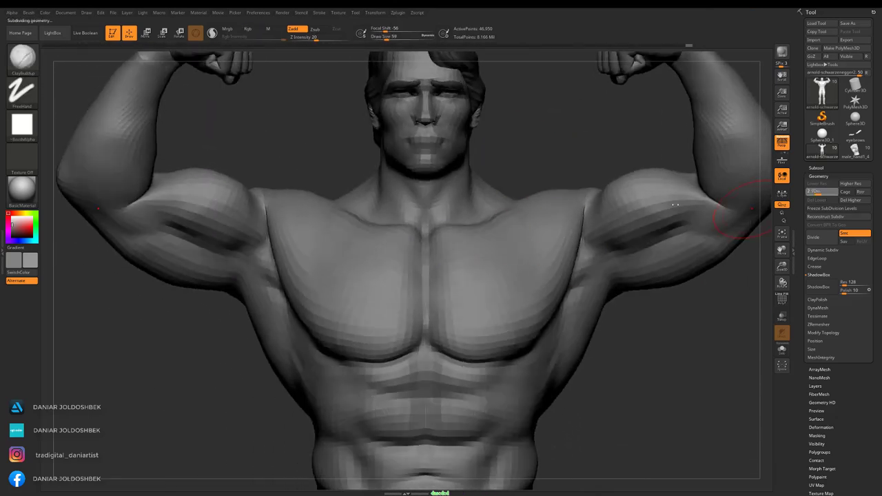
pyautogui.moveTo(752, 207)
pyautogui.mouseDown()
pyautogui.moveTo(590, 197)
pyautogui.moveTo(522, 216)
pyautogui.moveTo(445, 208)
pyautogui.moveTo(487, 232)
pyautogui.moveTo(711, 306)
pyautogui.moveTo(673, 388)
pyautogui.moveTo(660, 144)
pyautogui.moveTo(696, 228)
pyautogui.mouseUp()
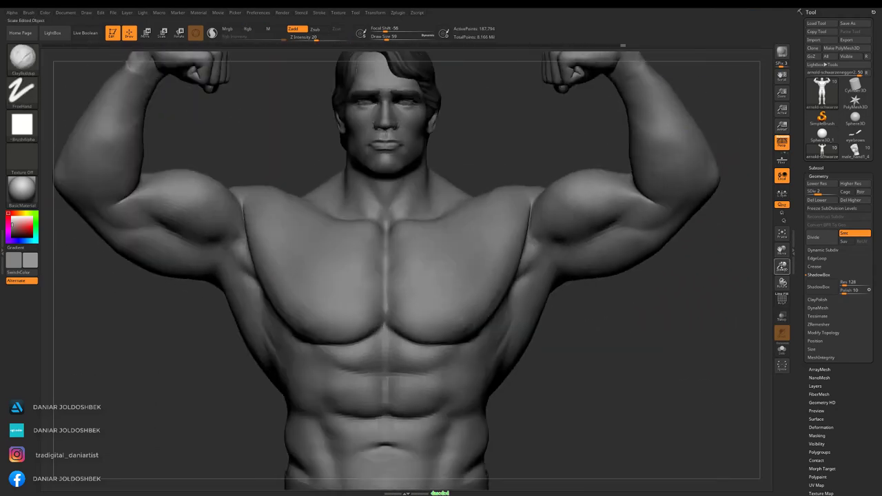
pyautogui.moveTo(781, 93); pyautogui.dragTo(686, 93)
# Drop to the lowest subdivision level and push the surface with the Move brush (B-M-V).
pyautogui.hotkey('shift', 'd')
pyautogui.moveTo(687, 179); pyautogui.dragTo(573, 245)
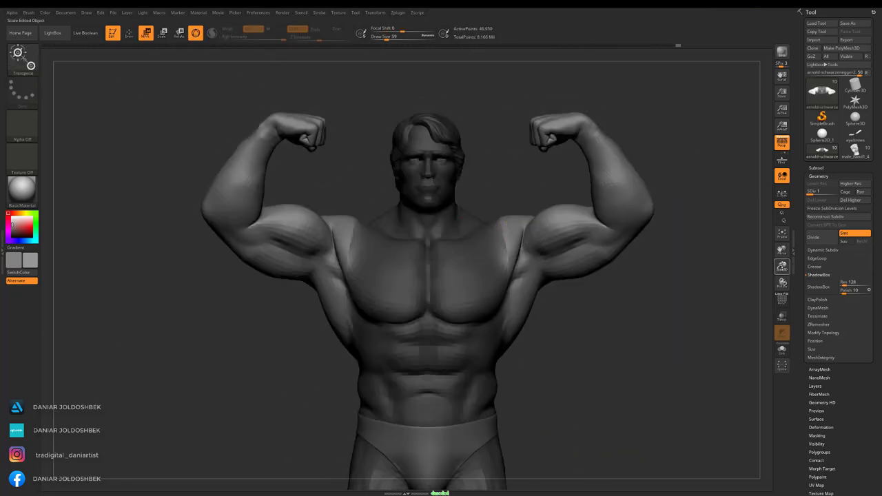
pyautogui.click(781, 233)
pyautogui.moveTo(781, 266); pyautogui.dragTo(671, 234)
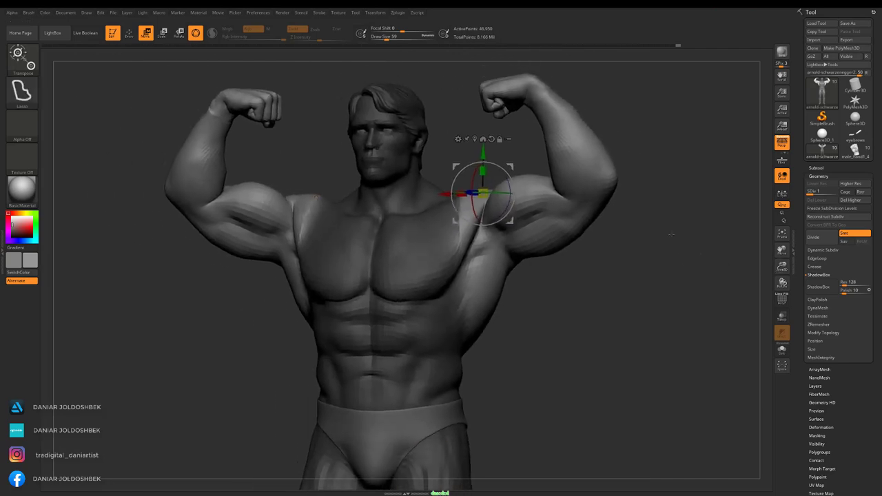
pyautogui.press('b')
pyautogui.press('m')
pyautogui.press('v')
pyautogui.moveTo(615, 168); pyautogui.dragTo(674, 133)
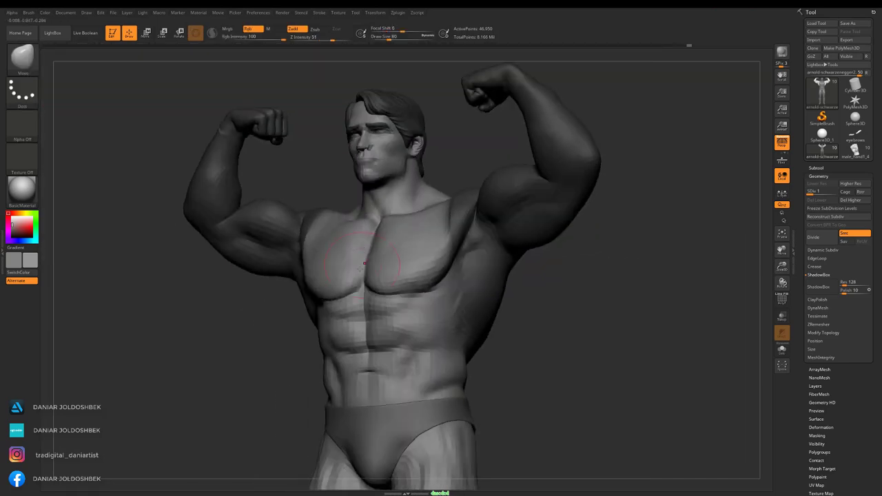
# Step up one subdivision level and inspect the figure from side, three-quarter and back views.
pyautogui.moveTo(620, 228)
pyautogui.mouseDown()
pyautogui.moveTo(603, 112)
pyautogui.moveTo(593, 113)
pyautogui.mouseUp()
pyautogui.keyDown('alt'); pyautogui.moveTo(654, 275); pyautogui.dragTo(658, 289); pyautogui.keyUp('alt')
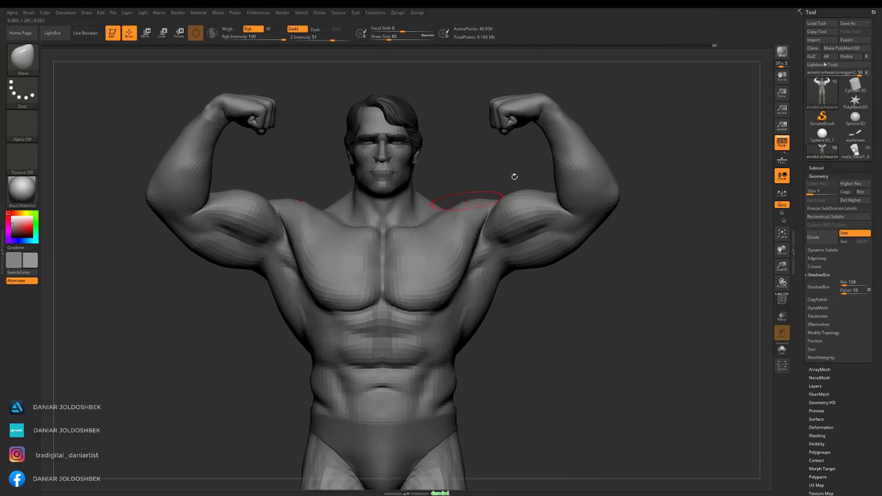
pyautogui.press('d')
pyautogui.moveTo(662, 139)
pyautogui.mouseDown()
pyautogui.moveTo(659, 157)
pyautogui.moveTo(501, 259)
pyautogui.moveTo(601, 256)
pyautogui.moveTo(710, 200)
pyautogui.mouseUp()
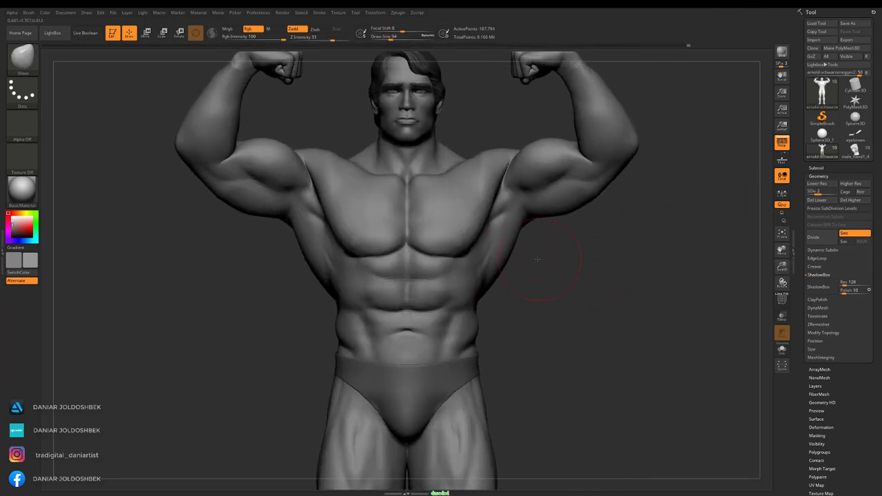
pyautogui.moveTo(537, 259)
pyautogui.mouseDown()
pyautogui.moveTo(576, 257)
pyautogui.moveTo(586, 271)
pyautogui.moveTo(346, 311)
pyautogui.moveTo(311, 287)
pyautogui.moveTo(575, 263)
pyautogui.moveTo(468, 295)
pyautogui.moveTo(310, 290)
pyautogui.moveTo(414, 296)
pyautogui.moveTo(253, 329)
pyautogui.moveTo(414, 324)
pyautogui.moveTo(207, 317)
pyautogui.moveTo(537, 207)
pyautogui.moveTo(622, 144)
pyautogui.moveTo(636, 145)
pyautogui.moveTo(452, 232)
pyautogui.mouseUp()
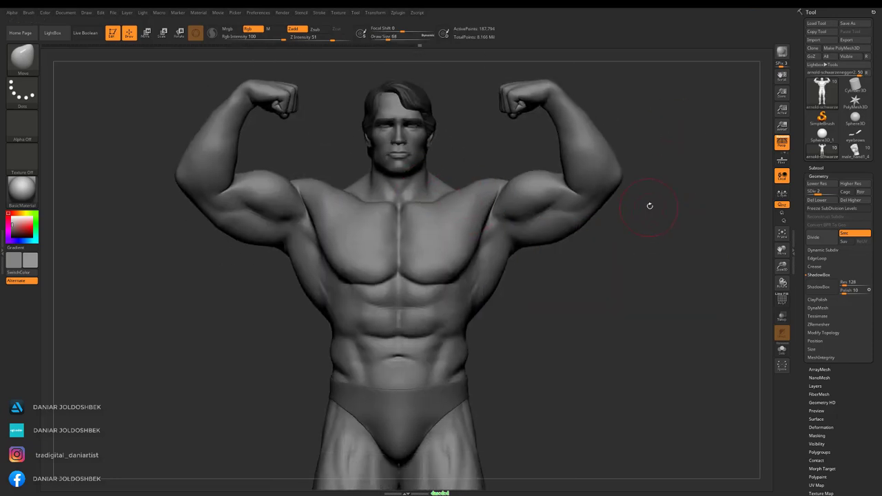
pyautogui.moveTo(631, 208)
pyautogui.mouseDown()
pyautogui.moveTo(664, 179)
pyautogui.moveTo(599, 207)
pyautogui.mouseUp()
# Select DamStandard and refine the chest, abs and flexed arm with an enlarged brush.
pyautogui.press('b')
pyautogui.click(363, 112)
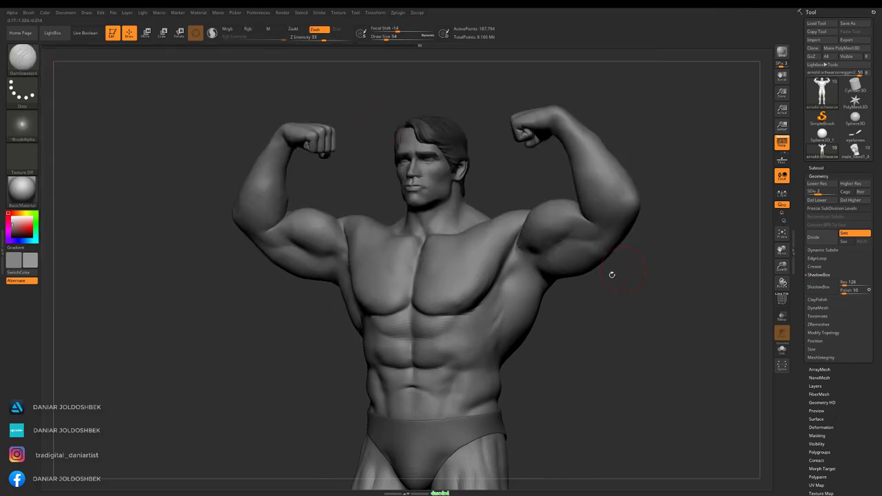
pyautogui.moveTo(610, 271)
pyautogui.mouseDown()
pyautogui.moveTo(767, 277)
pyautogui.moveTo(541, 223)
pyautogui.moveTo(87, 207)
pyautogui.mouseUp()
pyautogui.moveTo(690, 189)
pyautogui.mouseDown()
pyautogui.moveTo(567, 246)
pyautogui.moveTo(536, 220)
pyautogui.moveTo(521, 246)
pyautogui.moveTo(664, 188)
pyautogui.moveTo(628, 265)
pyautogui.mouseUp()
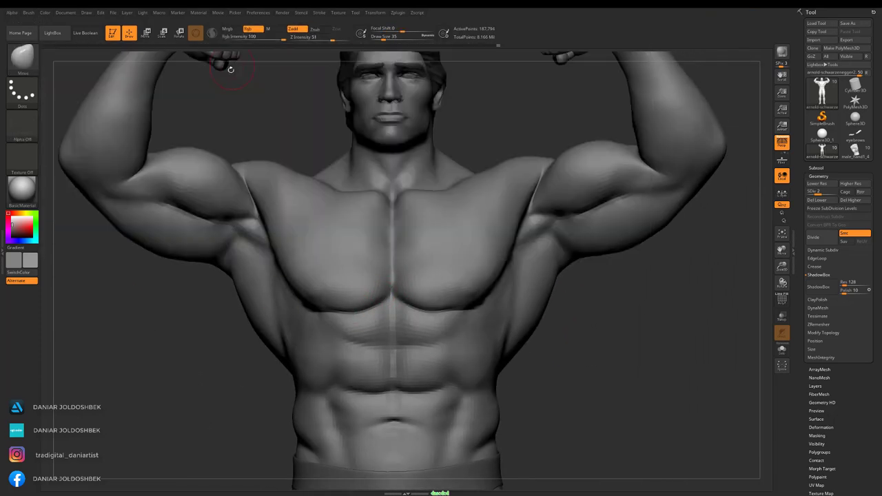
pyautogui.moveTo(231, 70); pyautogui.dragTo(377, 283)
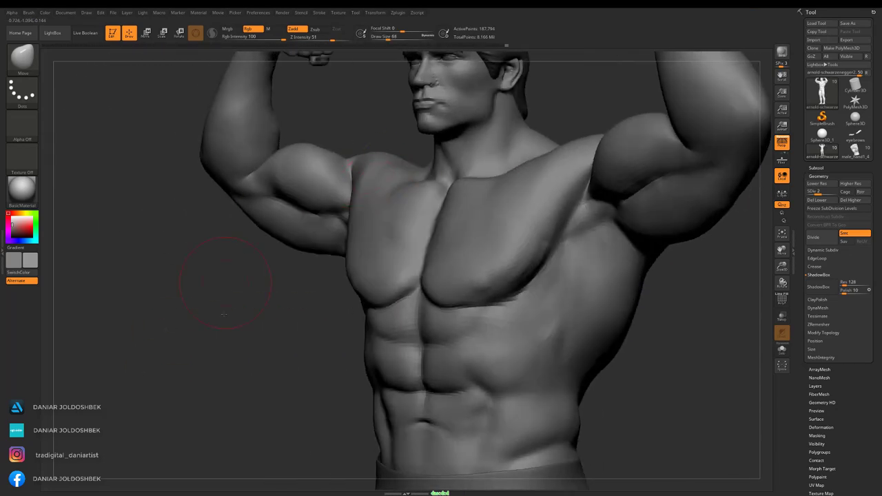
pyautogui.moveTo(620, 227)
pyautogui.mouseDown()
pyautogui.moveTo(683, 97)
pyautogui.moveTo(423, 256)
pyautogui.moveTo(371, 248)
pyautogui.mouseUp()
pyautogui.press('space')
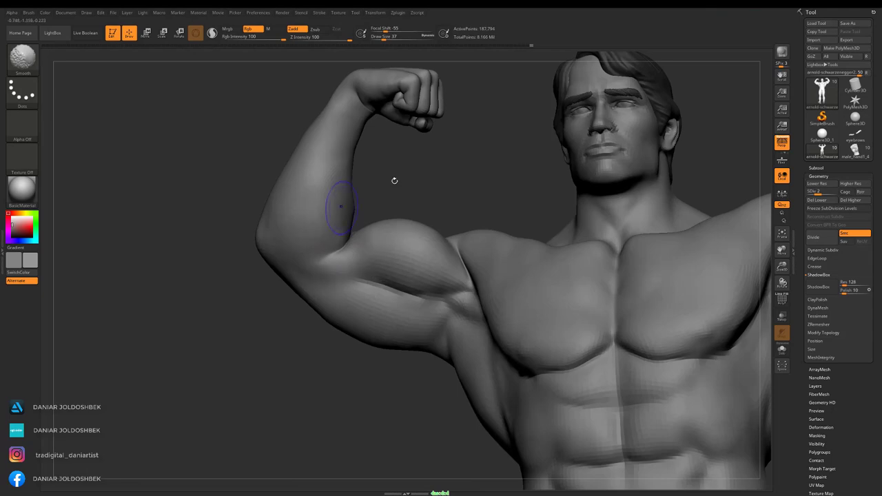
pyautogui.moveTo(394, 180)
pyautogui.mouseDown()
pyautogui.moveTo(301, 243)
pyautogui.moveTo(618, 334)
pyautogui.mouseUp()
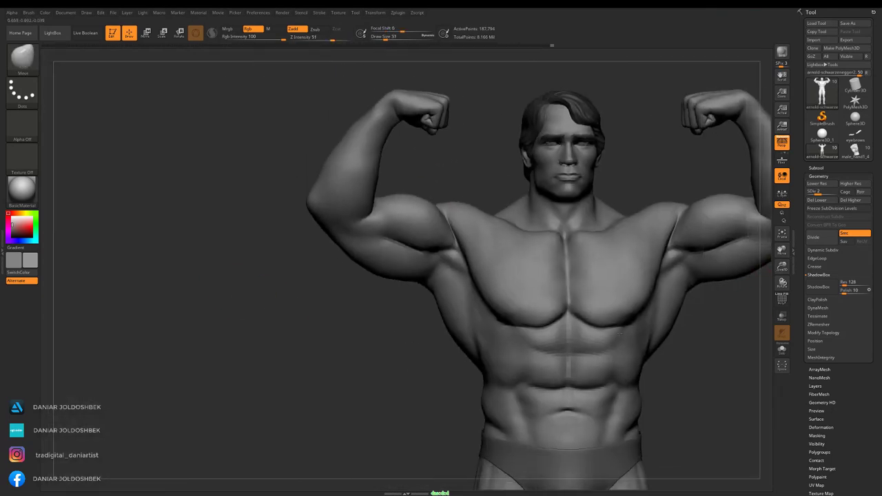
pyautogui.click(782, 235)
pyautogui.moveTo(772, 266); pyautogui.dragTo(732, 234)
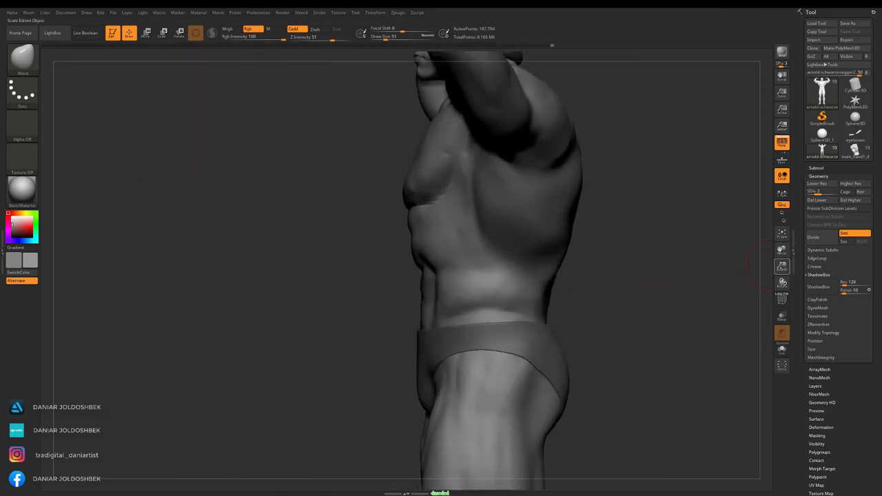
pyautogui.moveTo(731, 234); pyautogui.dragTo(598, 240)
# Switch to ClayBuildup and smooth the side of the torso, checking the pose in three-quarter view.
pyautogui.press('b')
pyautogui.press('c')
pyautogui.press('b')
pyautogui.moveTo(357, 153); pyautogui.dragTo(324, 155)
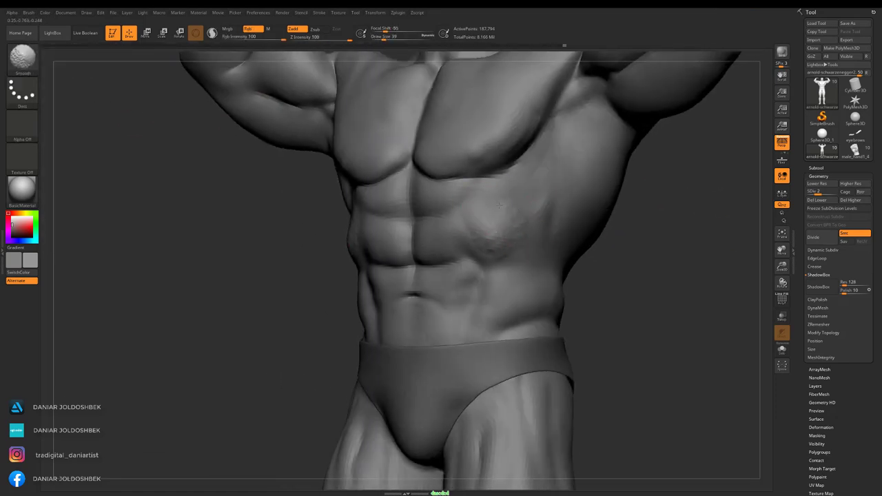
pyautogui.moveTo(604, 218)
pyautogui.mouseDown()
pyautogui.moveTo(594, 191)
pyautogui.moveTo(586, 258)
pyautogui.moveTo(447, 257)
pyautogui.moveTo(483, 255)
pyautogui.moveTo(514, 285)
pyautogui.moveTo(524, 317)
pyautogui.moveTo(655, 234)
pyautogui.moveTo(551, 211)
pyautogui.moveTo(620, 234)
pyautogui.moveTo(433, 276)
pyautogui.moveTo(713, 108)
pyautogui.moveTo(664, 134)
pyautogui.moveTo(647, 271)
pyautogui.mouseUp()
pyautogui.press('space')
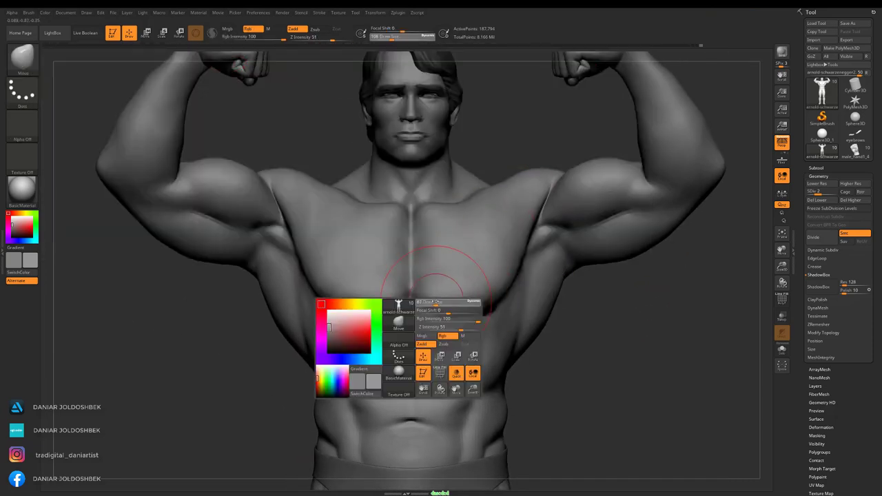
pyautogui.moveTo(437, 288); pyautogui.dragTo(416, 201)
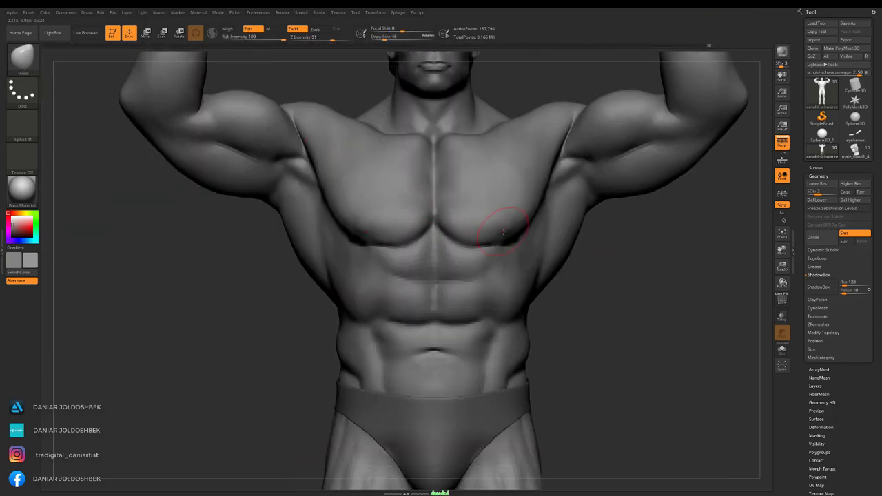
pyautogui.moveTo(504, 233)
pyautogui.mouseDown()
pyautogui.moveTo(462, 232)
pyautogui.moveTo(480, 176)
pyautogui.moveTo(669, 136)
pyautogui.moveTo(183, 321)
pyautogui.moveTo(672, 145)
pyautogui.moveTo(473, 108)
pyautogui.moveTo(467, 240)
pyautogui.moveTo(379, 131)
pyautogui.mouseUp()
pyautogui.moveTo(493, 170)
pyautogui.mouseDown()
pyautogui.moveTo(681, 173)
pyautogui.moveTo(613, 126)
pyautogui.mouseUp()
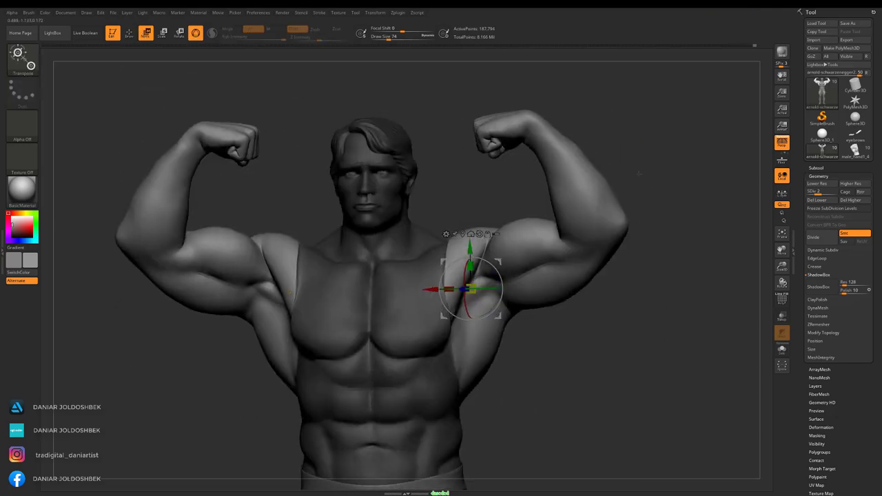
# Build up the front of the torso with ClayBuildup from a close front view.
pyautogui.press('q')
pyautogui.keyDown('shift'); pyautogui.moveTo(296, 256); pyautogui.dragTo(301, 250); pyautogui.keyUp('shift')
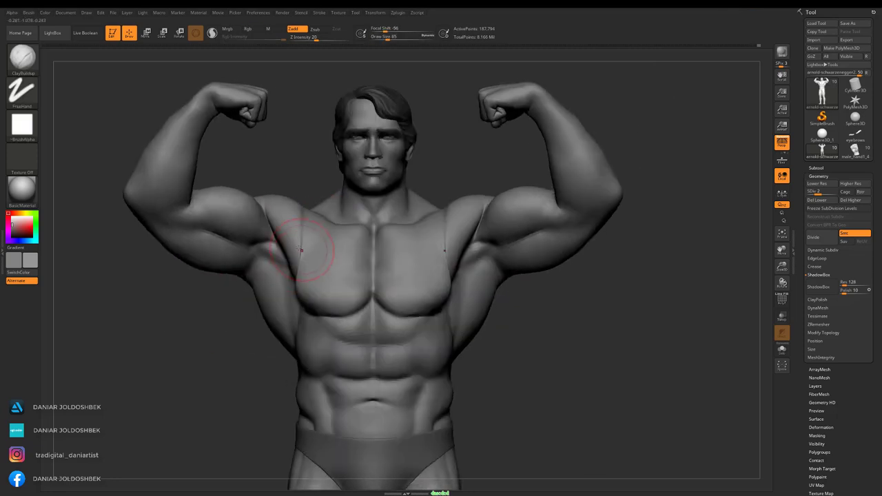
pyautogui.moveTo(297, 214); pyautogui.dragTo(234, 333)
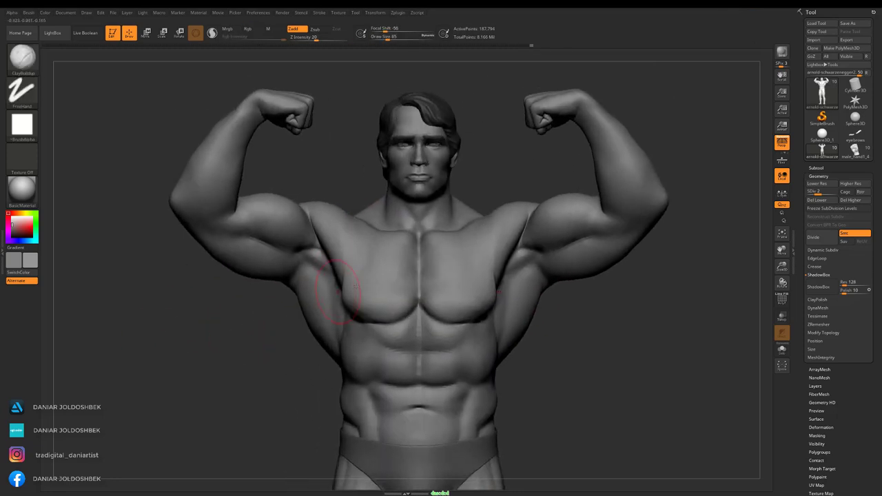
pyautogui.moveTo(338, 291)
pyautogui.mouseDown()
pyautogui.moveTo(323, 276)
pyautogui.moveTo(702, 104)
pyautogui.moveTo(579, 149)
pyautogui.mouseUp()
pyautogui.moveTo(684, 168)
pyautogui.keyDown('shift'); pyautogui.mouseDown()
pyautogui.moveTo(680, 197)
pyautogui.moveTo(571, 216)
pyautogui.moveTo(74, 62)
pyautogui.moveTo(511, 95)
pyautogui.mouseUp(); pyautogui.keyUp('shift')
pyautogui.press('b')
pyautogui.press('c')
pyautogui.press('b')
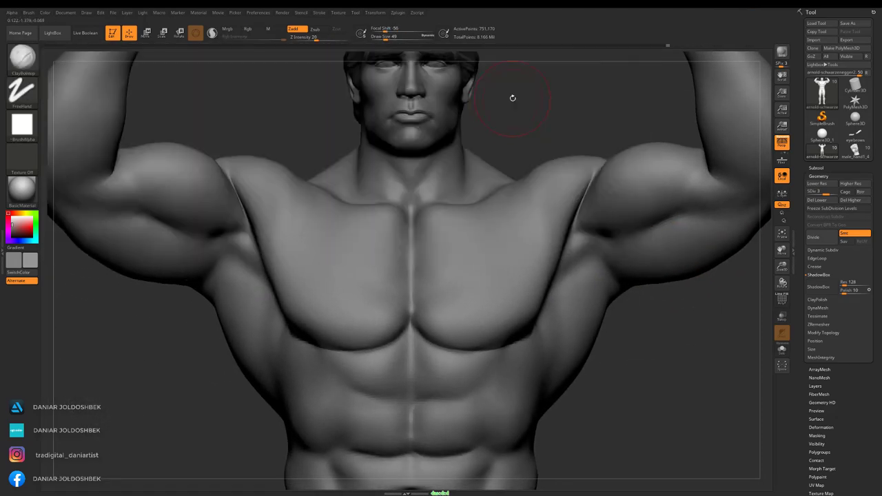
pyautogui.press('f')
pyautogui.moveTo(512, 173)
pyautogui.keyDown('alt'); pyautogui.mouseDown()
pyautogui.moveTo(678, 311)
pyautogui.moveTo(651, 181)
pyautogui.moveTo(740, 193)
pyautogui.moveTo(475, 177)
pyautogui.moveTo(510, 251)
pyautogui.mouseUp(); pyautogui.keyUp('alt')
# Move the masked shoulder area with Transpose and save the project with Ctrl+S.
pyautogui.press('space')
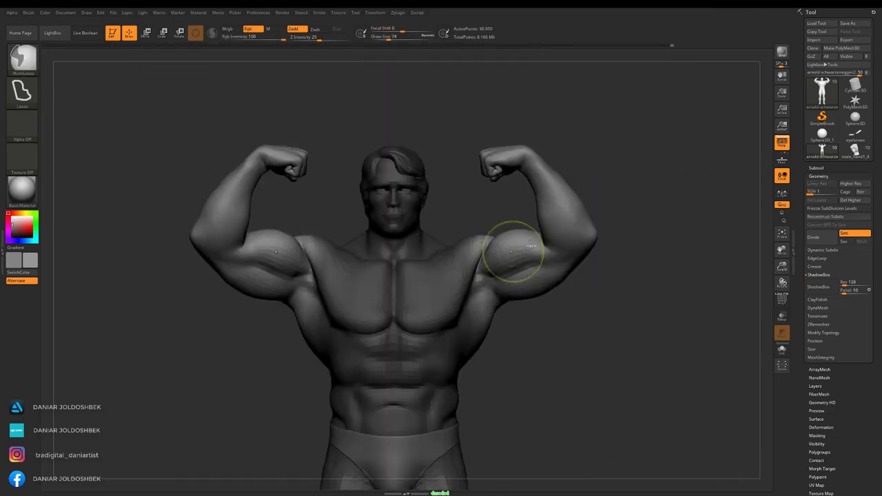
pyautogui.press('w')
pyautogui.moveTo(716, 227)
pyautogui.mouseDown()
pyautogui.moveTo(724, 172)
pyautogui.moveTo(714, 187)
pyautogui.moveTo(675, 186)
pyautogui.moveTo(758, 170)
pyautogui.mouseUp()
pyautogui.press('q')
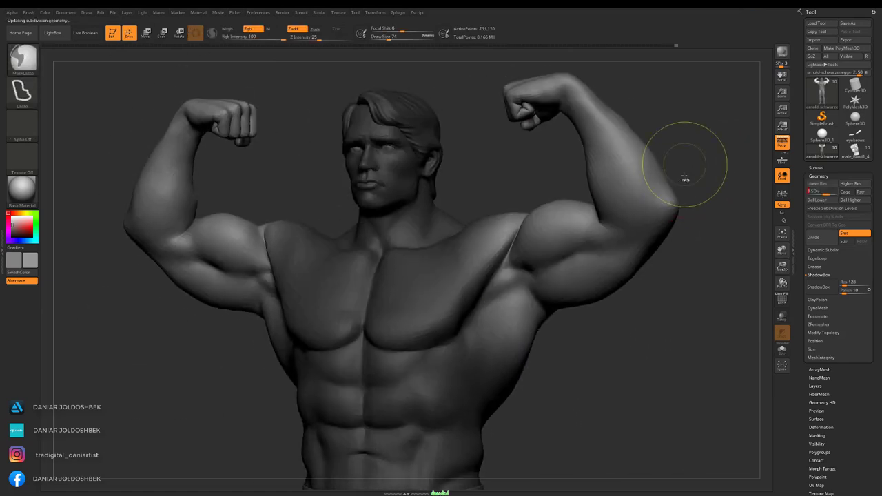
pyautogui.moveTo(684, 164)
pyautogui.mouseDown()
pyautogui.moveTo(687, 152)
pyautogui.moveTo(655, 144)
pyautogui.mouseUp()
pyautogui.hotkey('ctrl', 's')
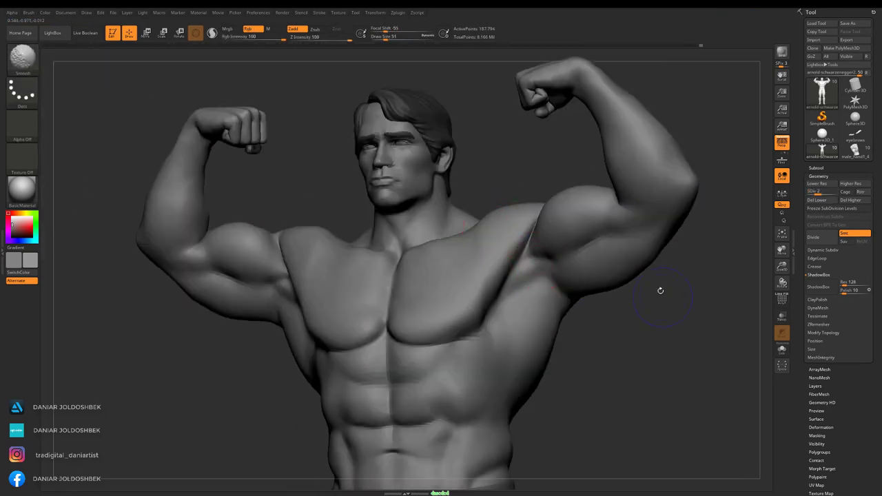
# Reselect ClayBuildup and turn the model around to check its back.
pyautogui.press('b')
pyautogui.press('c')
pyautogui.press('b')
pyautogui.press('space')
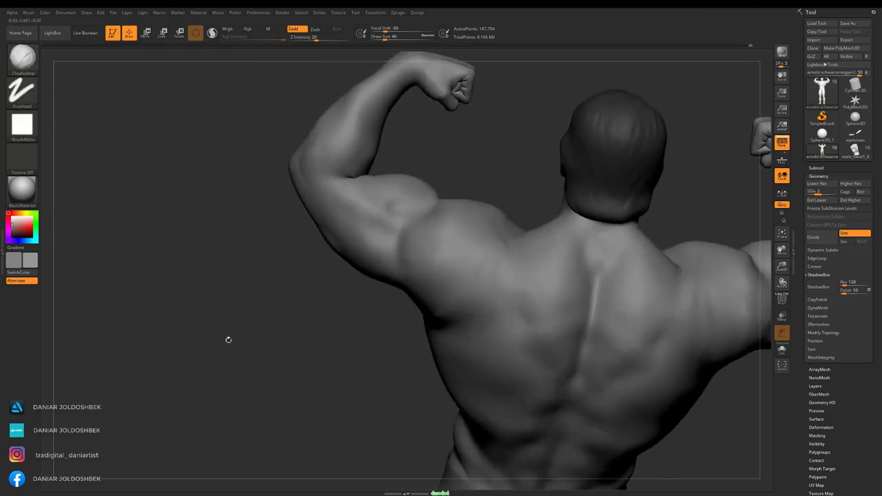
pyautogui.moveTo(227, 338); pyautogui.dragTo(299, 319)
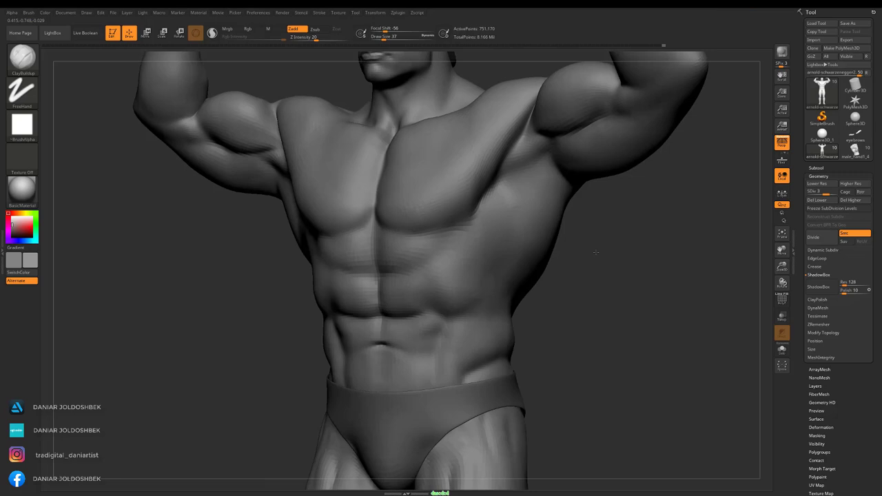
# Pick DamStandard (B-D-S) and carve groove lines into the chest.
pyautogui.moveTo(595, 253); pyautogui.dragTo(675, 242)
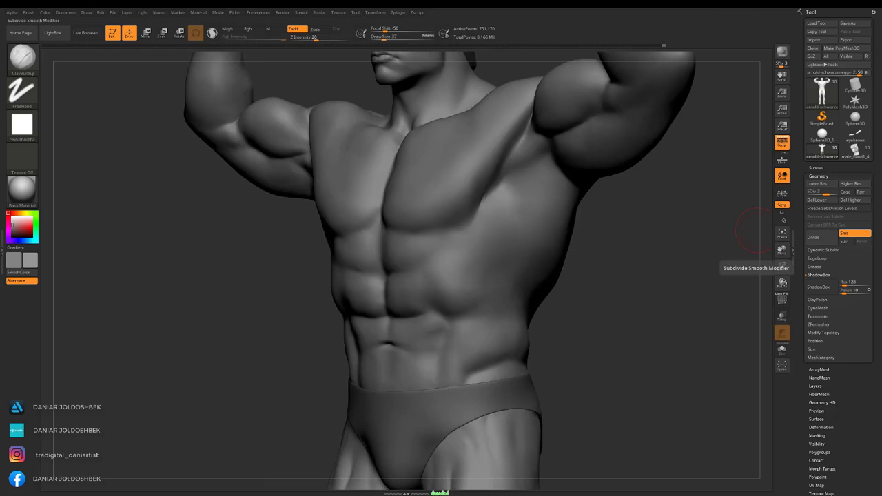
pyautogui.press('b')
pyautogui.press('d')
pyautogui.press('s')
pyautogui.moveTo(650, 210); pyautogui.dragTo(620, 213)
pyautogui.moveTo(491, 181); pyautogui.dragTo(499, 232)
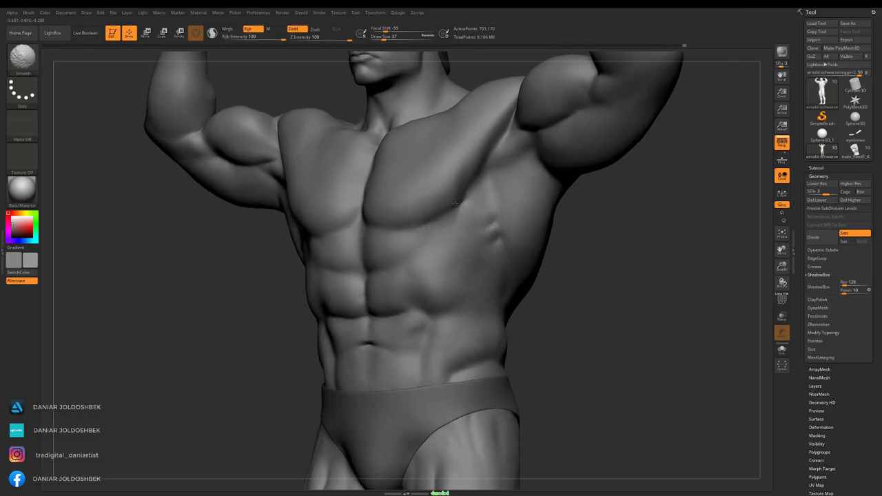
pyautogui.moveTo(455, 202); pyautogui.dragTo(545, 207)
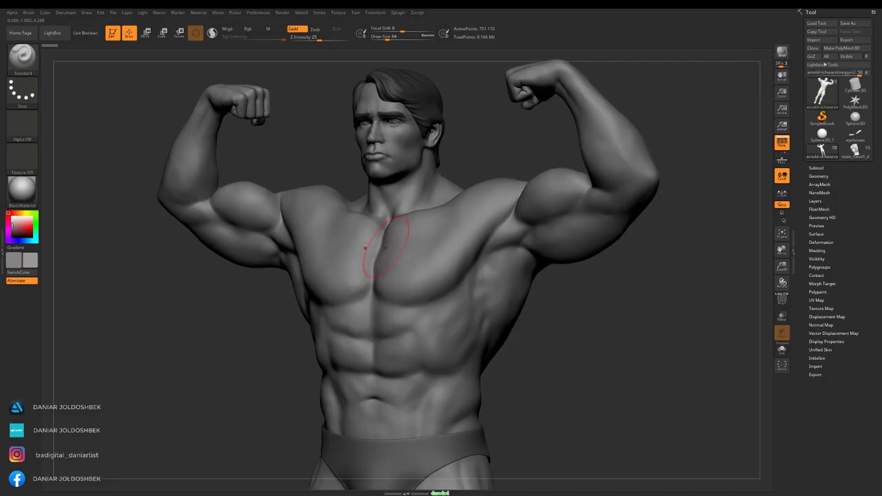
pyautogui.moveTo(574, 160); pyautogui.dragTo(604, 160)
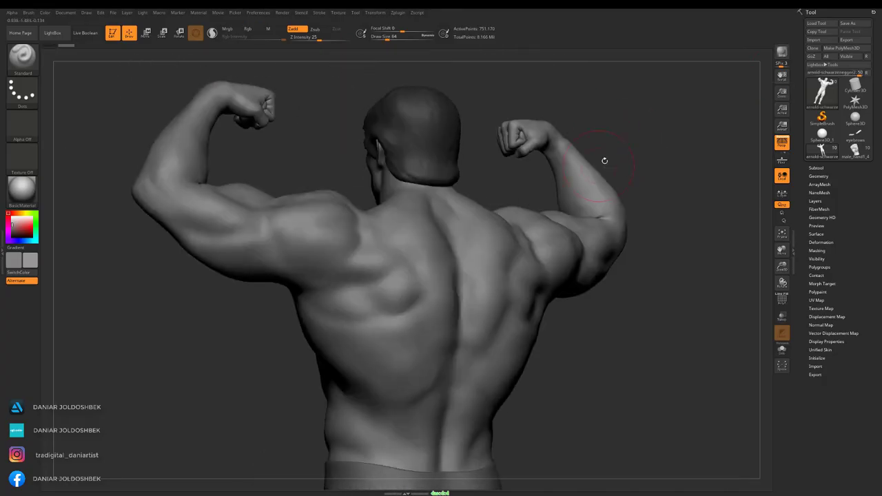
# Switch to ClayBuildup and build up the armpit and upper arm, checking front and back.
pyautogui.press('space')
pyautogui.moveTo(199, 291); pyautogui.dragTo(288, 207)
pyautogui.press('b')
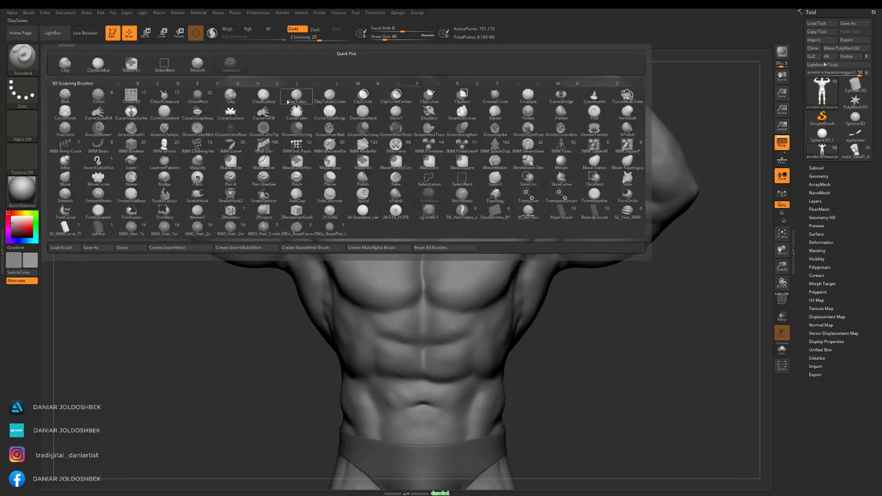
pyautogui.press('c')
pyautogui.press('b')
pyautogui.moveTo(607, 347)
pyautogui.mouseDown()
pyautogui.moveTo(557, 218)
pyautogui.moveTo(531, 186)
pyautogui.mouseUp()
pyautogui.press('space')
pyautogui.moveTo(521, 236)
pyautogui.mouseDown()
pyautogui.moveTo(563, 184)
pyautogui.moveTo(644, 221)
pyautogui.mouseUp()
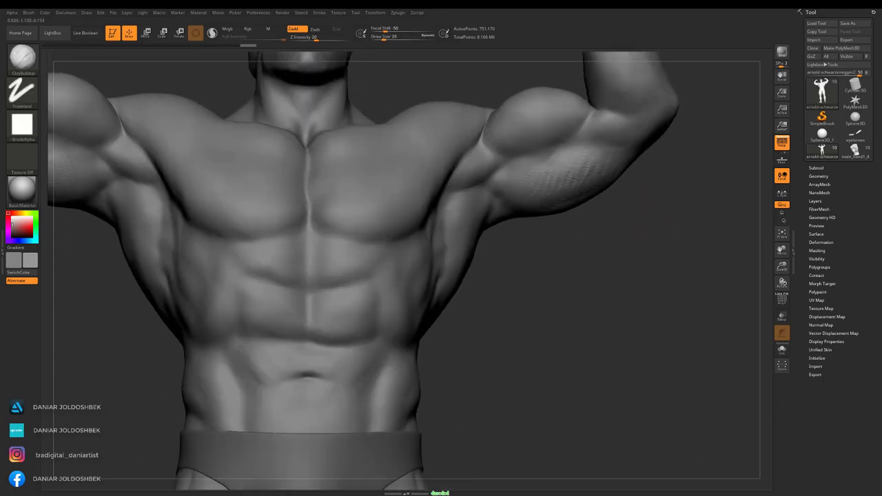
pyautogui.moveTo(550, 207)
pyautogui.mouseDown()
pyautogui.moveTo(685, 189)
pyautogui.moveTo(585, 174)
pyautogui.mouseUp()
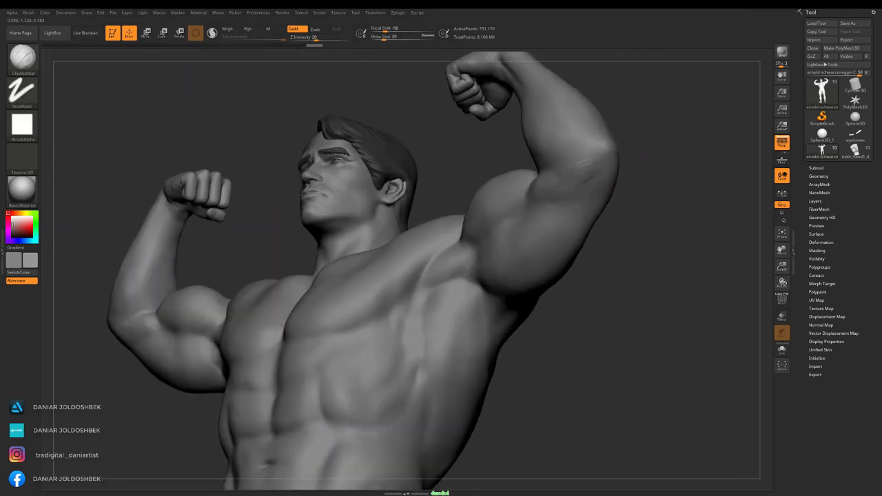
pyautogui.moveTo(583, 206)
pyautogui.mouseDown()
pyautogui.moveTo(382, 222)
pyautogui.moveTo(516, 199)
pyautogui.mouseUp()
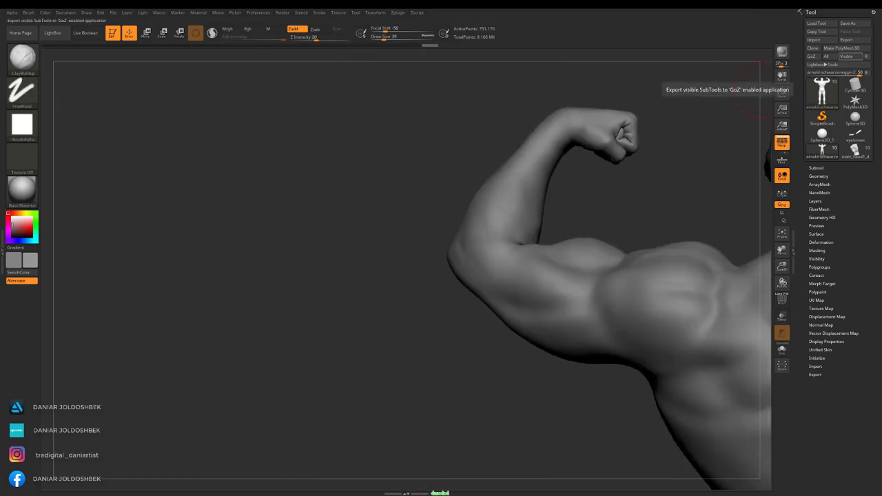
# Select DamStandard (B-D-S) and carve separations around the flexed arm and rear shoulder.
pyautogui.moveTo(755, 91)
pyautogui.mouseDown()
pyautogui.moveTo(585, 179)
pyautogui.moveTo(427, 275)
pyautogui.moveTo(388, 311)
pyautogui.mouseUp()
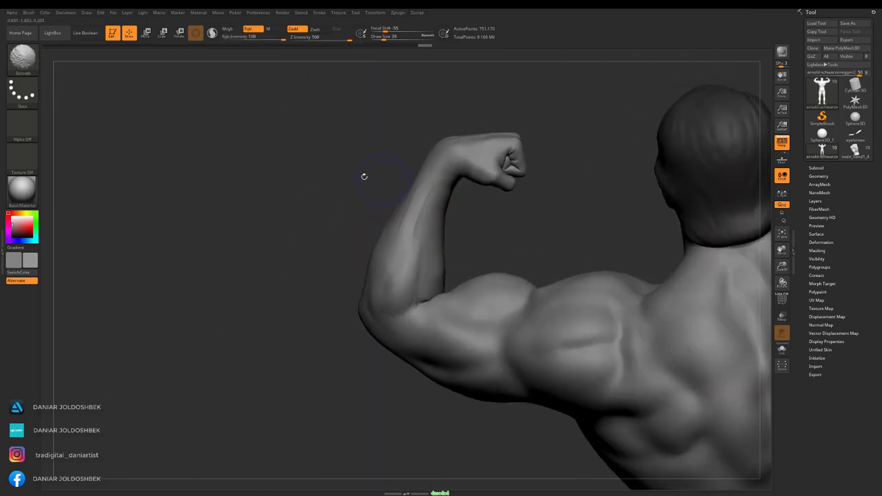
pyautogui.press('b')
pyautogui.press('d')
pyautogui.press('s')
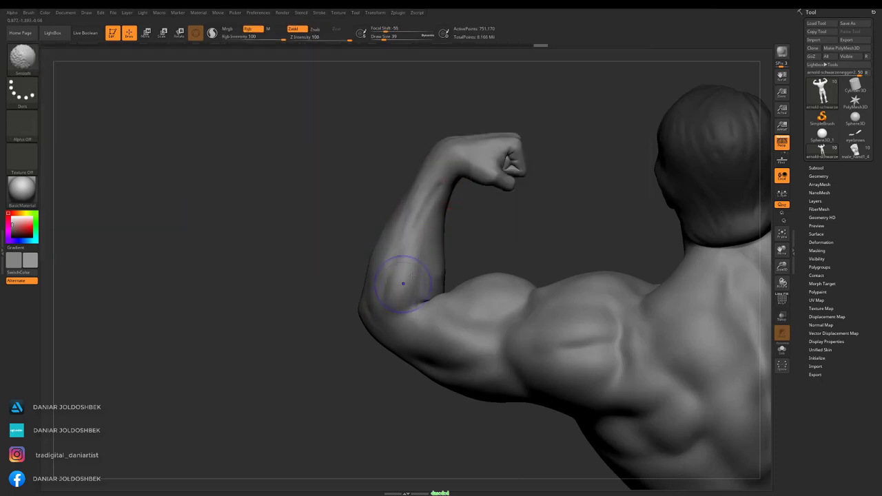
pyautogui.moveTo(403, 282)
pyautogui.mouseDown()
pyautogui.moveTo(476, 223)
pyautogui.moveTo(474, 192)
pyautogui.mouseUp()
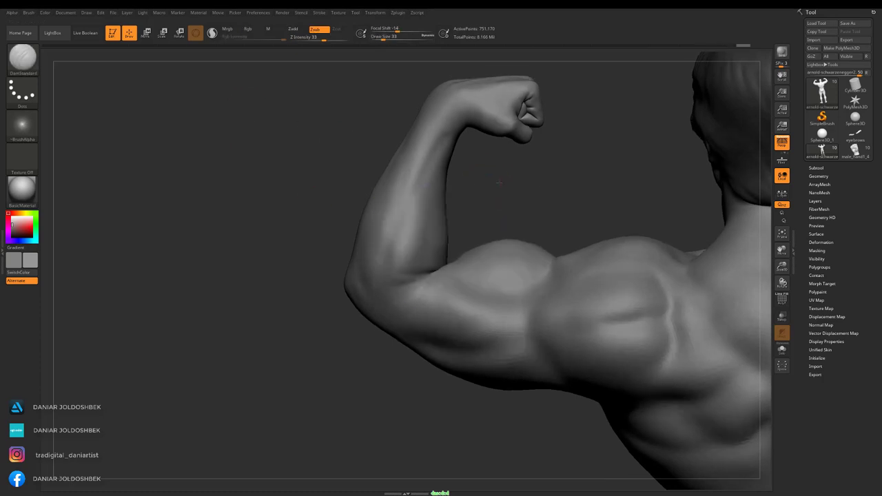
pyautogui.moveTo(443, 235)
pyautogui.mouseDown()
pyautogui.moveTo(368, 255)
pyautogui.moveTo(256, 252)
pyautogui.moveTo(367, 301)
pyautogui.moveTo(391, 280)
pyautogui.mouseUp()
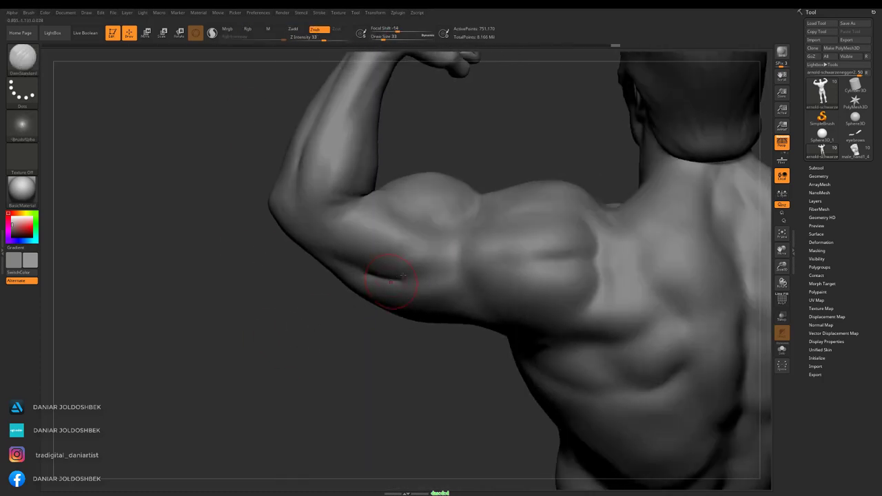
pyautogui.moveTo(427, 227)
pyautogui.mouseDown()
pyautogui.moveTo(344, 331)
pyautogui.moveTo(386, 244)
pyautogui.mouseUp()
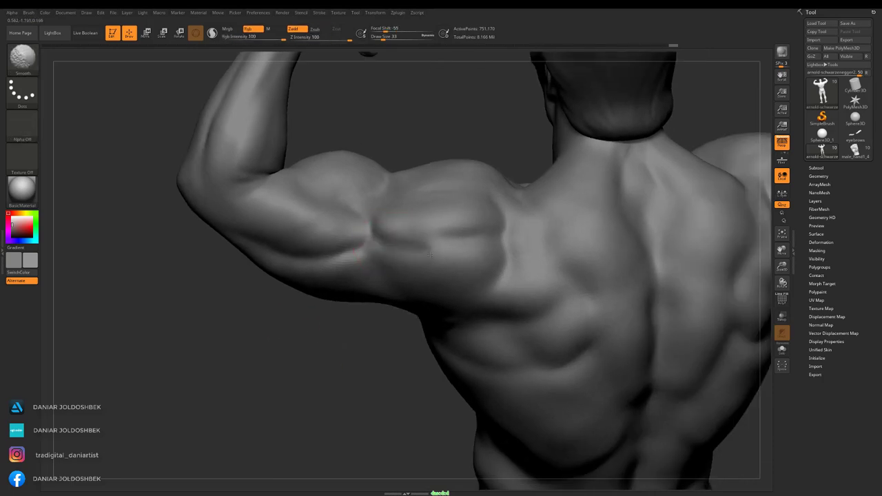
pyautogui.moveTo(324, 334)
pyautogui.mouseDown()
pyautogui.moveTo(414, 364)
pyautogui.moveTo(207, 207)
pyautogui.mouseUp()
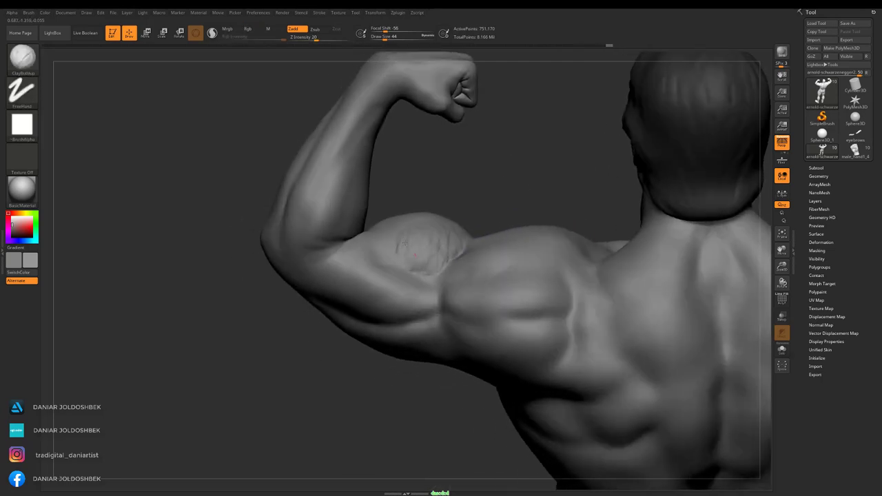
pyautogui.moveTo(473, 198)
pyautogui.mouseDown()
pyautogui.moveTo(374, 237)
pyautogui.moveTo(375, 291)
pyautogui.mouseUp()
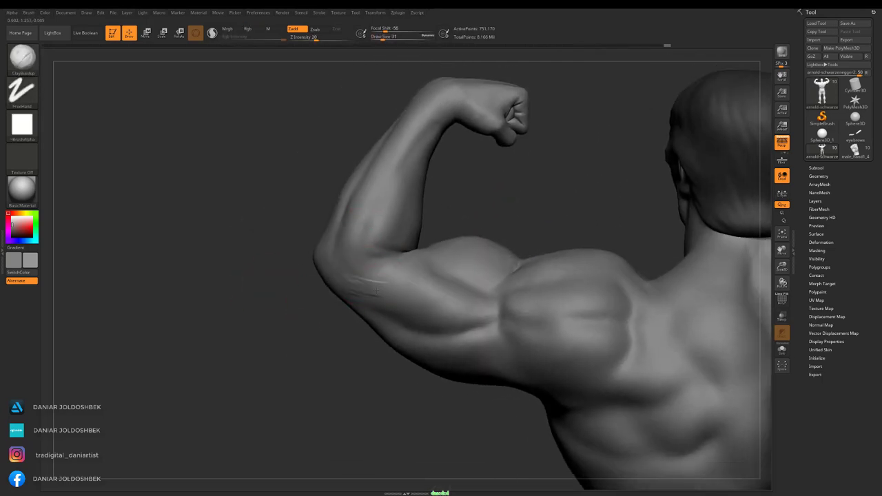
# Refine the trapezius, lats and rear shoulder, carving a groove along the spine.
pyautogui.moveTo(262, 330)
pyautogui.mouseDown()
pyautogui.moveTo(308, 279)
pyautogui.moveTo(389, 260)
pyautogui.mouseUp()
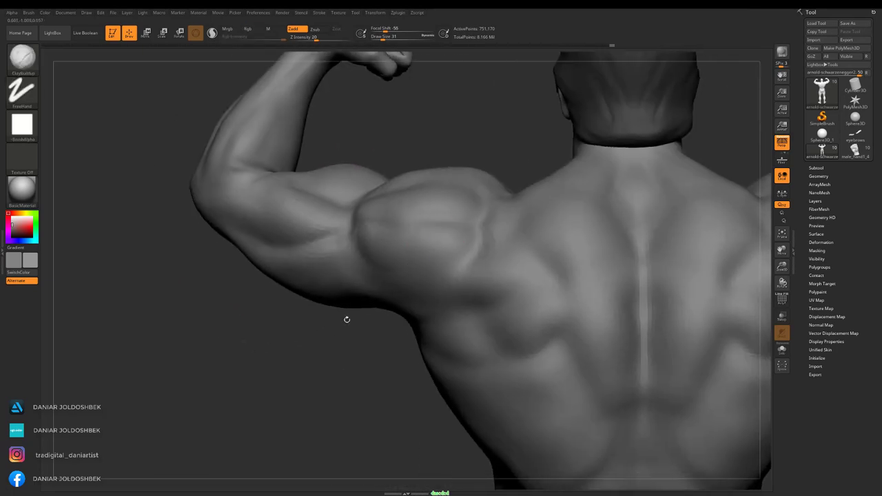
pyautogui.moveTo(347, 319)
pyautogui.mouseDown()
pyautogui.moveTo(458, 278)
pyautogui.moveTo(433, 248)
pyautogui.moveTo(299, 360)
pyautogui.moveTo(376, 259)
pyautogui.moveTo(472, 257)
pyautogui.mouseUp()
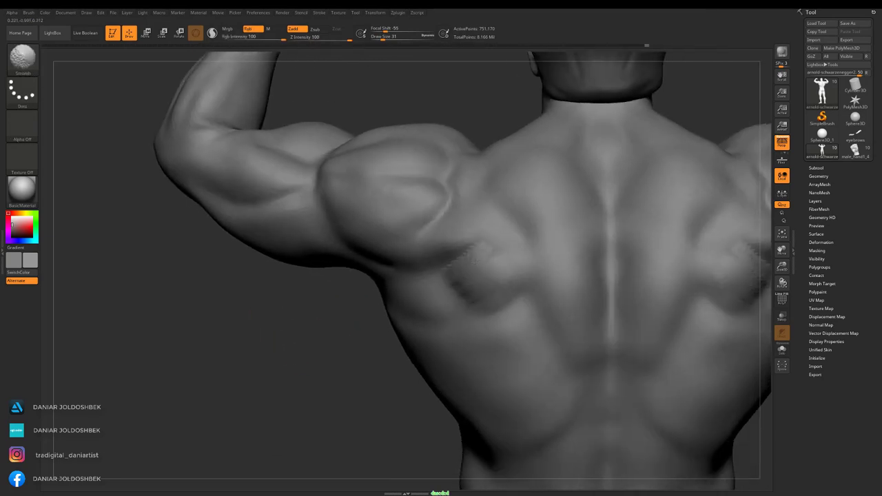
pyautogui.moveTo(411, 286)
pyautogui.mouseDown()
pyautogui.moveTo(385, 297)
pyautogui.moveTo(433, 301)
pyautogui.mouseUp()
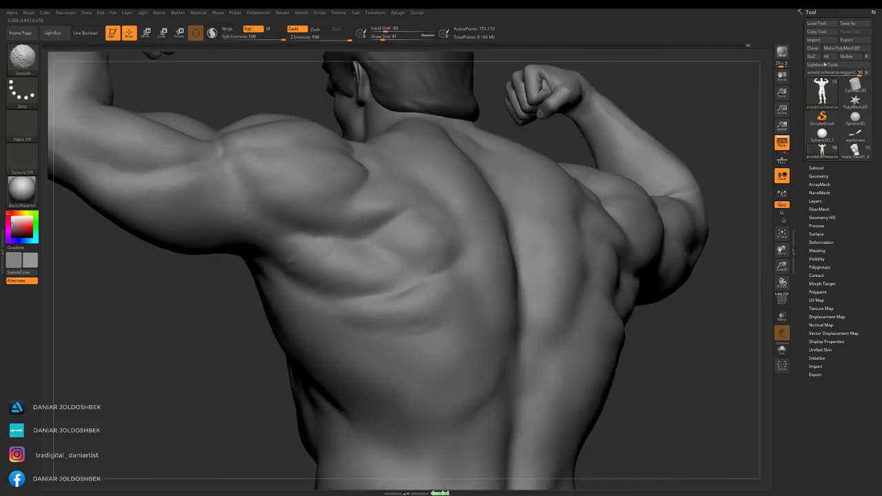
pyautogui.moveTo(661, 291); pyautogui.dragTo(296, 310)
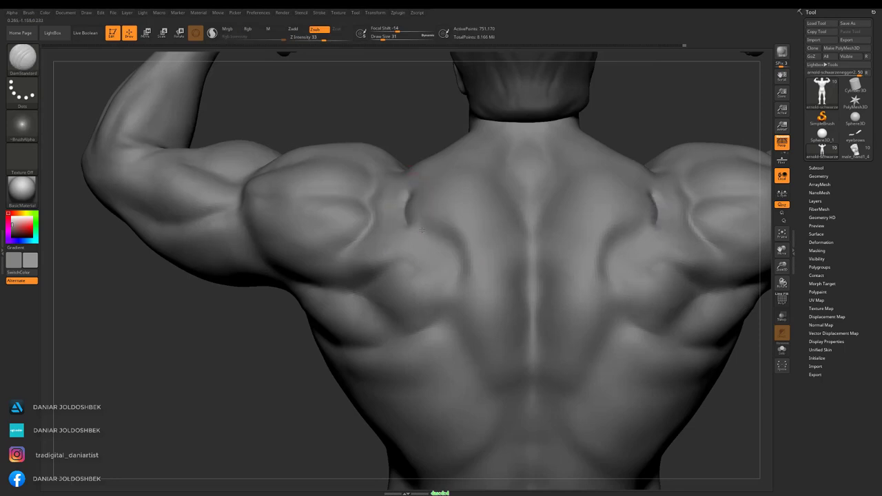
pyautogui.moveTo(443, 207); pyautogui.dragTo(437, 206)
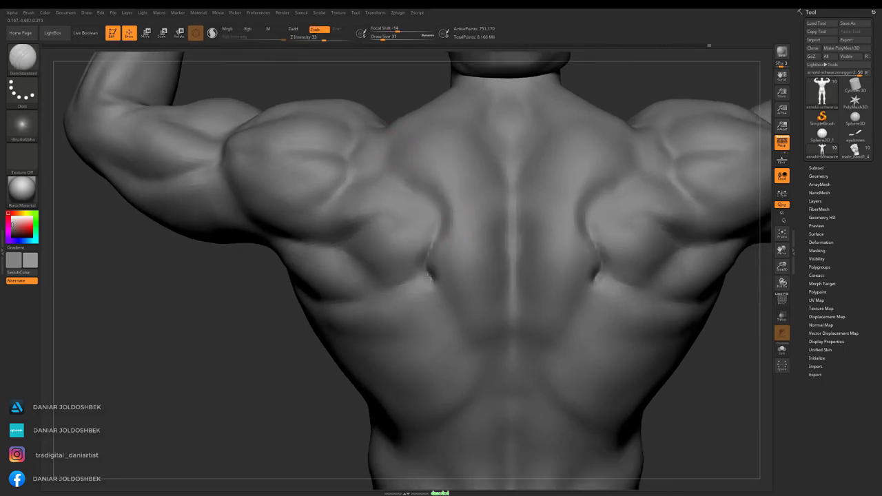
pyautogui.moveTo(255, 378); pyautogui.dragTo(761, 228)
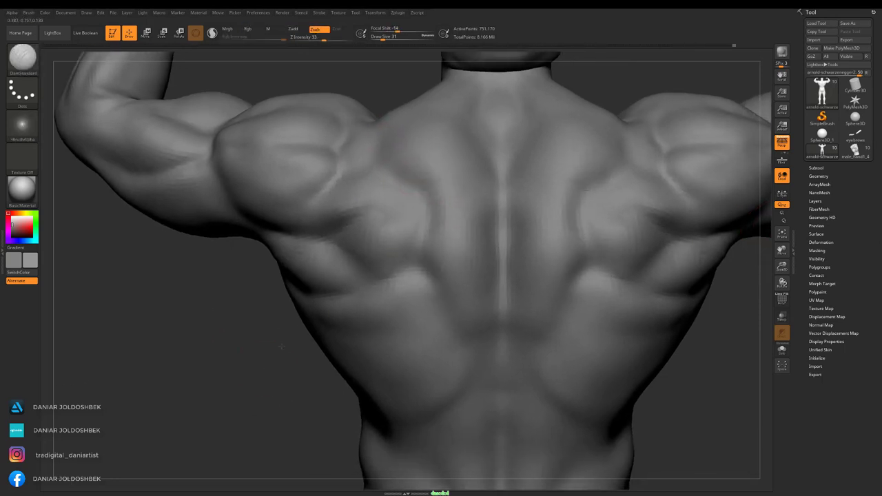
pyautogui.moveTo(431, 186); pyautogui.dragTo(375, 278)
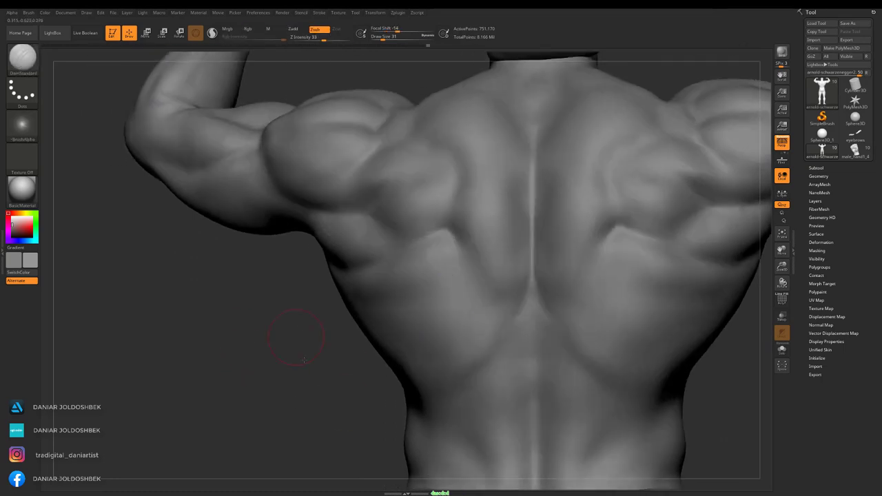
pyautogui.moveTo(441, 275); pyautogui.dragTo(450, 305)
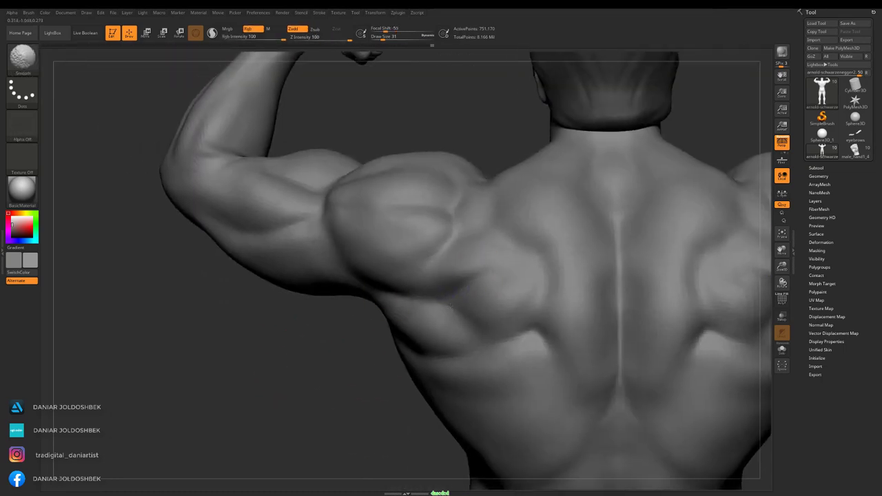
pyautogui.moveTo(274, 345)
pyautogui.mouseDown()
pyautogui.moveTo(207, 324)
pyautogui.moveTo(388, 277)
pyautogui.moveTo(262, 258)
pyautogui.mouseUp()
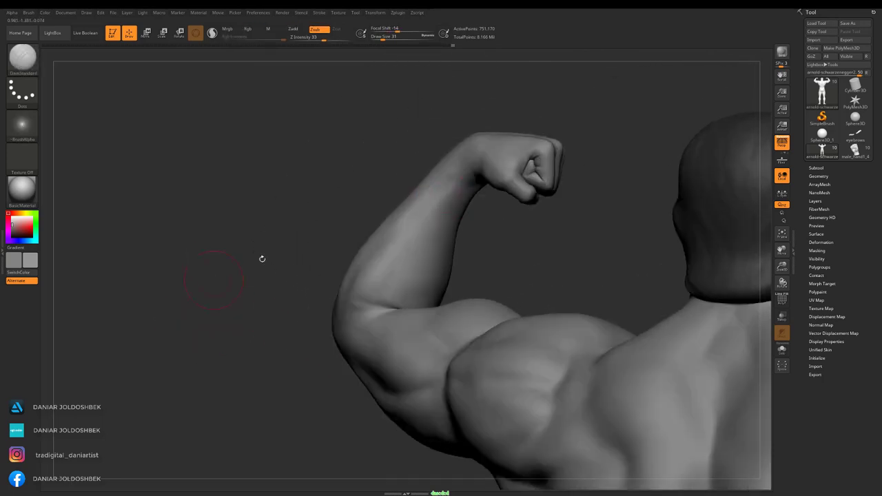
pyautogui.moveTo(417, 258); pyautogui.dragTo(425, 309)
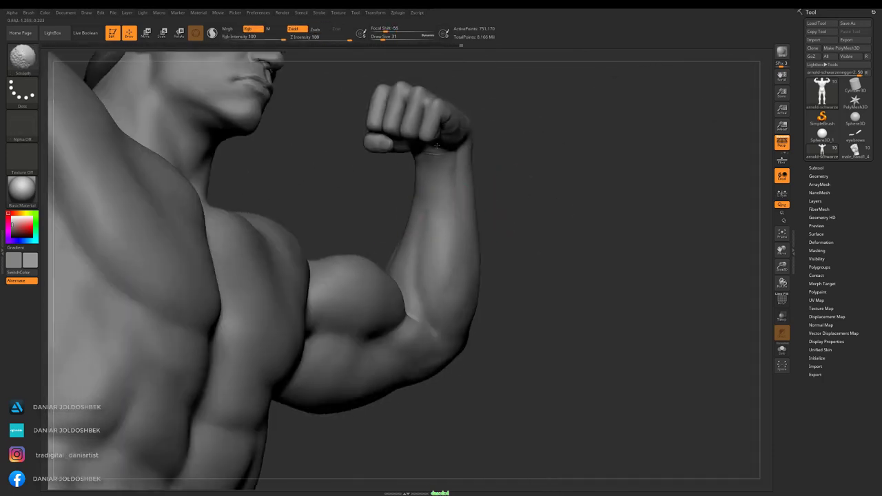
# Refine the back of the shoulder, the upper arm and the flexed biceps from several angles.
pyautogui.moveTo(437, 145)
pyautogui.mouseDown()
pyautogui.moveTo(473, 295)
pyautogui.moveTo(427, 178)
pyautogui.mouseUp()
pyautogui.moveTo(429, 247)
pyautogui.mouseDown()
pyautogui.moveTo(508, 187)
pyautogui.moveTo(489, 186)
pyautogui.moveTo(424, 235)
pyautogui.mouseUp()
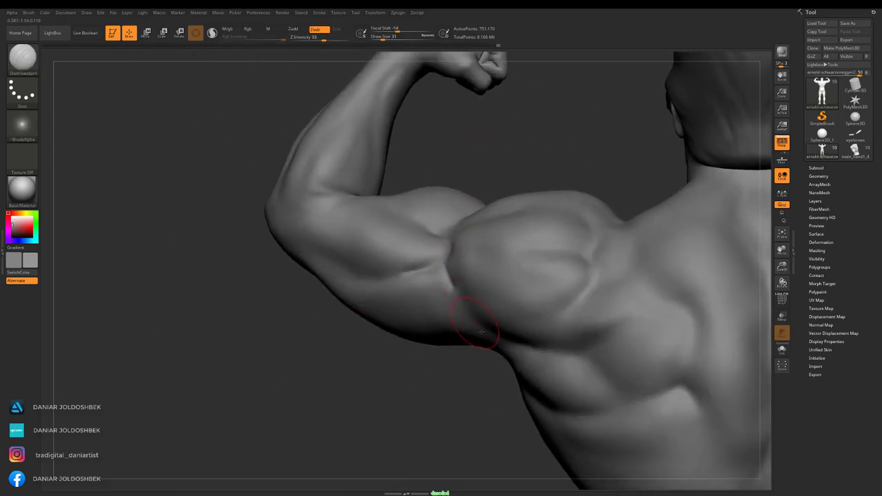
pyautogui.keyDown('shift'); pyautogui.moveTo(480, 331); pyautogui.dragTo(486, 330); pyautogui.keyUp('shift')
pyautogui.moveTo(378, 201)
pyautogui.mouseDown()
pyautogui.moveTo(296, 295)
pyautogui.moveTo(368, 321)
pyautogui.moveTo(419, 250)
pyautogui.moveTo(474, 220)
pyautogui.mouseUp()
pyautogui.moveTo(500, 250)
pyautogui.mouseDown()
pyautogui.moveTo(270, 311)
pyautogui.moveTo(502, 236)
pyautogui.moveTo(469, 260)
pyautogui.moveTo(528, 205)
pyautogui.moveTo(408, 265)
pyautogui.moveTo(482, 227)
pyautogui.moveTo(484, 292)
pyautogui.mouseUp()
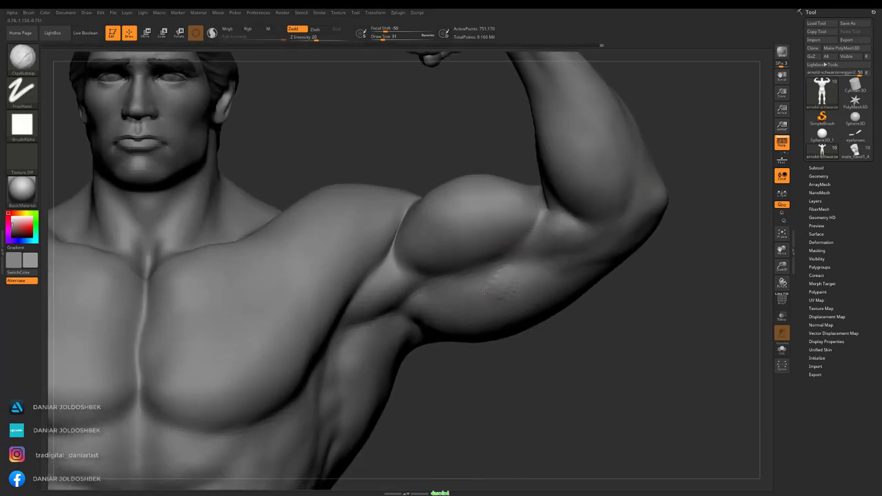
# Save the project, overwriting the existing file.
pyautogui.hotkey('ctrl', 's')
pyautogui.press('Return')
pyautogui.moveTo(685, 154)
pyautogui.mouseDown()
pyautogui.moveTo(563, 142)
pyautogui.moveTo(456, 277)
pyautogui.moveTo(446, 186)
pyautogui.mouseUp()
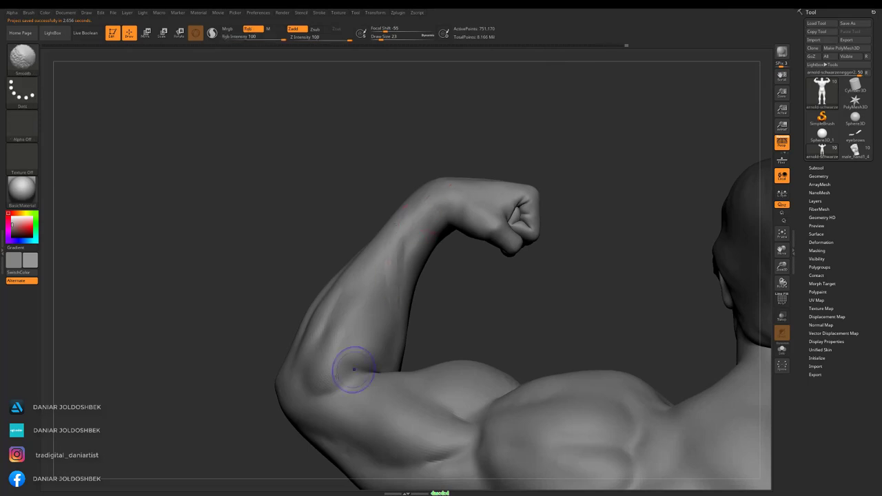
# Raise the brush Draw Size to 37 for work around the arm.
pyautogui.keyDown('alt'); pyautogui.moveTo(354, 369); pyautogui.dragTo(378, 294); pyautogui.keyUp('alt')
pyautogui.keyDown('shift'); pyautogui.moveTo(227, 347); pyautogui.dragTo(331, 303); pyautogui.keyUp('shift')
pyautogui.press('space')
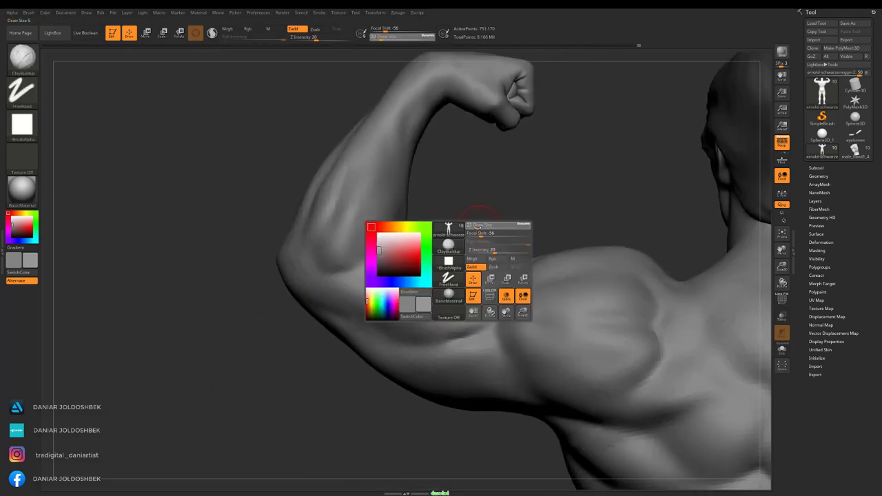
pyautogui.moveTo(417, 263); pyautogui.dragTo(418, 262)
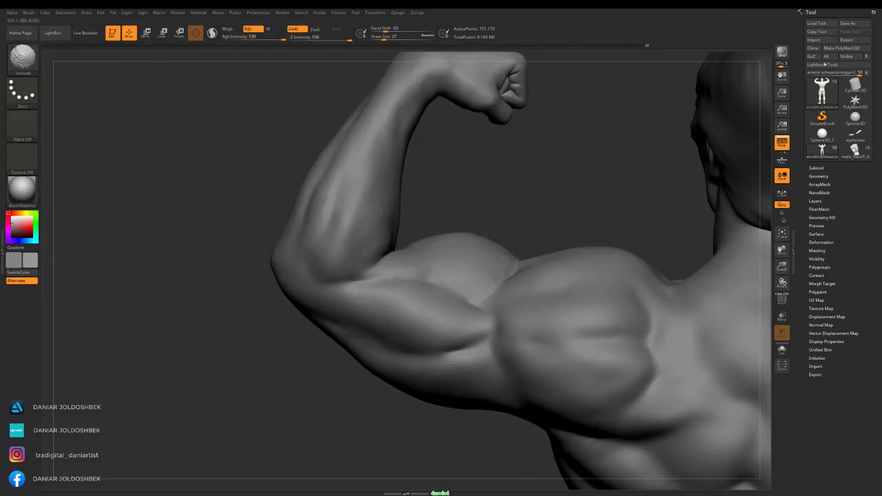
# Sculpt the fist, shoulder and biceps with ClayBuildup at Draw Size 29.
pyautogui.moveTo(186, 336); pyautogui.dragTo(478, 195)
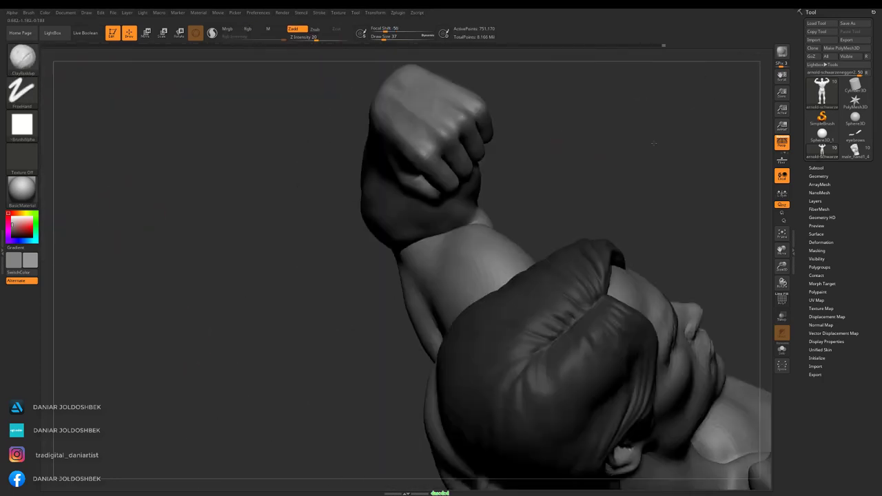
pyautogui.moveTo(462, 272)
pyautogui.mouseDown()
pyautogui.moveTo(406, 256)
pyautogui.moveTo(585, 177)
pyautogui.moveTo(466, 283)
pyautogui.mouseUp()
pyautogui.moveTo(493, 218)
pyautogui.mouseDown()
pyautogui.moveTo(423, 232)
pyautogui.moveTo(413, 248)
pyautogui.mouseUp()
pyautogui.press('space')
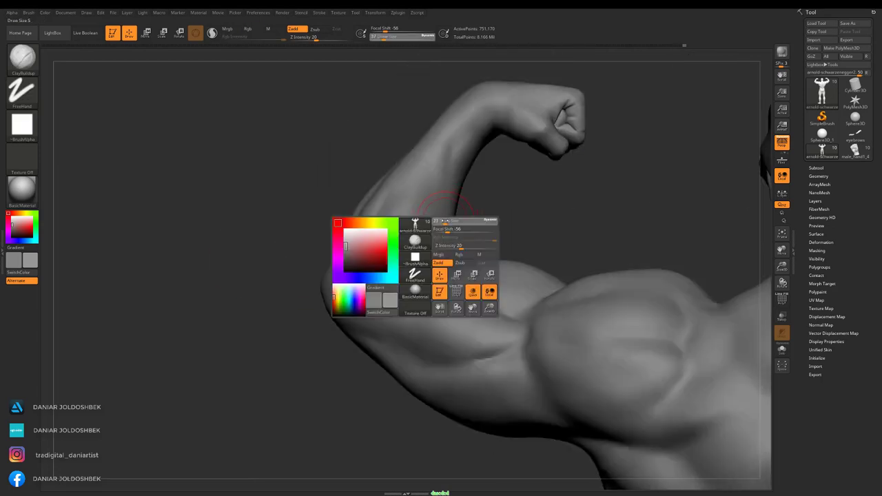
pyautogui.moveTo(326, 267)
pyautogui.mouseDown()
pyautogui.moveTo(345, 281)
pyautogui.moveTo(583, 148)
pyautogui.moveTo(594, 195)
pyautogui.moveTo(607, 197)
pyautogui.moveTo(528, 221)
pyautogui.mouseUp()
# Save the project again and check the raised fist and biceps from several angles.
pyautogui.hotkey('ctrl', 's')
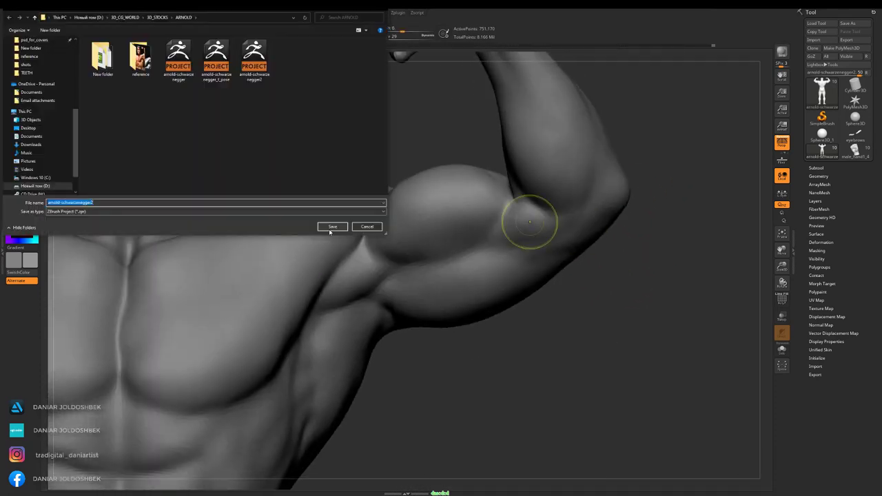
pyautogui.press('Return')
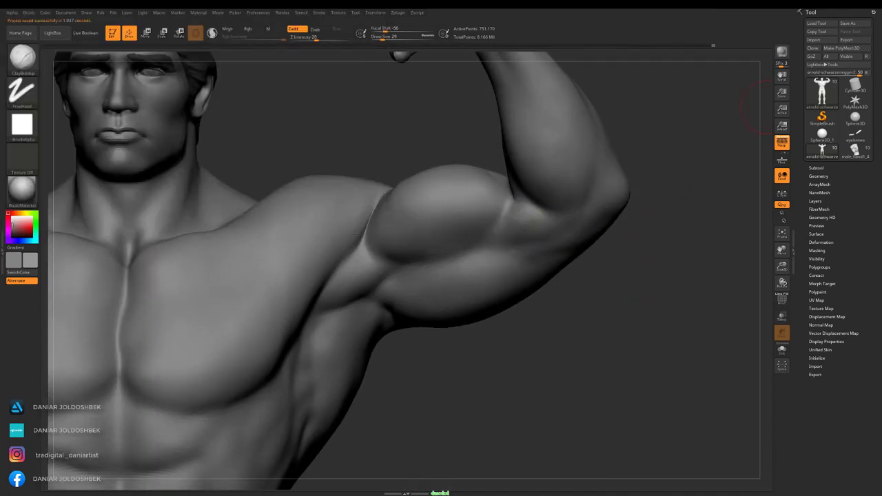
pyautogui.moveTo(754, 107)
pyautogui.mouseDown()
pyautogui.moveTo(556, 153)
pyautogui.moveTo(551, 226)
pyautogui.moveTo(610, 197)
pyautogui.moveTo(522, 241)
pyautogui.mouseUp()
pyautogui.moveTo(589, 221); pyautogui.dragTo(599, 220)
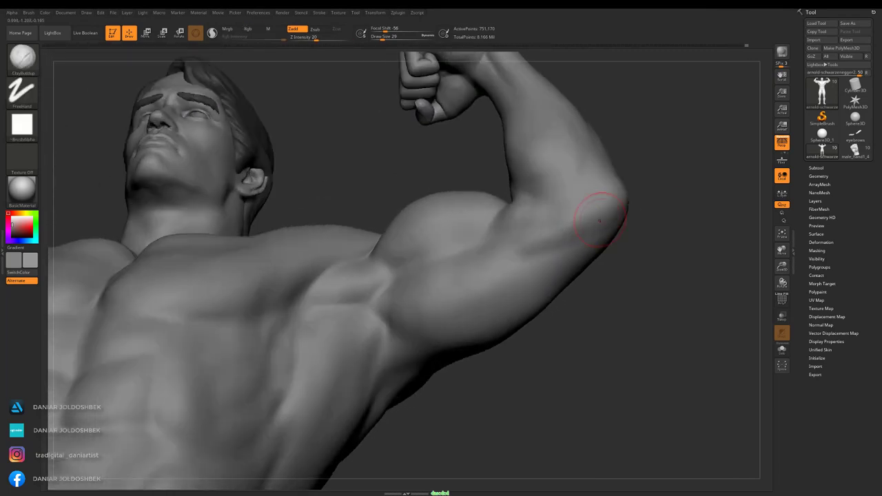
pyautogui.moveTo(565, 264); pyautogui.dragTo(555, 186)
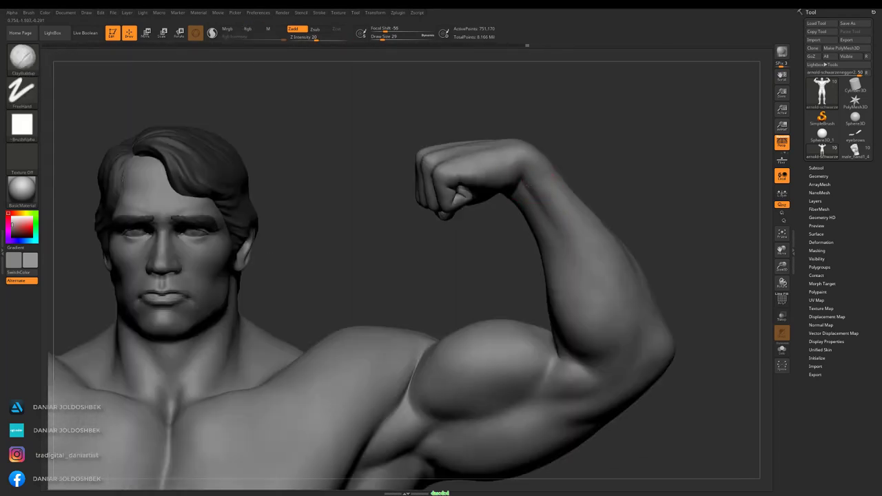
pyautogui.moveTo(641, 180)
pyautogui.keyDown('shift'); pyautogui.mouseDown()
pyautogui.moveTo(648, 187)
pyautogui.moveTo(612, 170)
pyautogui.moveTo(547, 197)
pyautogui.moveTo(650, 134)
pyautogui.mouseUp(); pyautogui.keyUp('shift')
# At the lowest subdivision, mask and re-angle the right fist with Transpose, then return to SDiv 3.
pyautogui.click(819, 176)
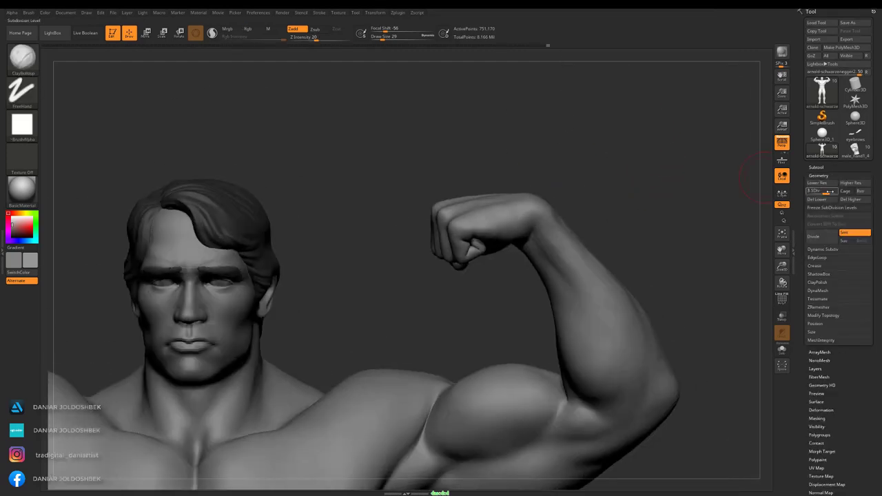
pyautogui.hotkey('shift', 'd')
pyautogui.moveTo(480, 138)
pyautogui.mouseDown()
pyautogui.moveTo(677, 127)
pyautogui.moveTo(532, 178)
pyautogui.mouseUp()
pyautogui.press('w')
pyautogui.moveTo(697, 168); pyautogui.dragTo(698, 146)
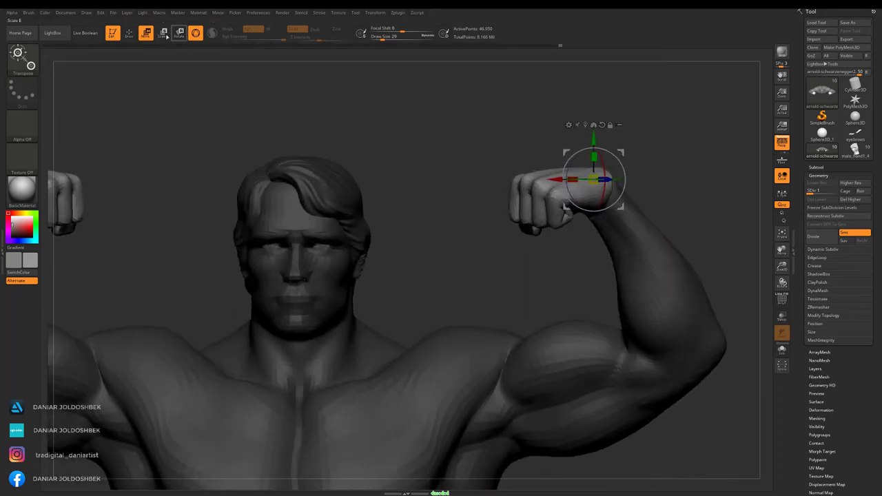
pyautogui.press('q')
pyautogui.moveTo(697, 146)
pyautogui.mouseDown()
pyautogui.moveTo(689, 207)
pyautogui.moveTo(609, 158)
pyautogui.moveTo(754, 206)
pyautogui.moveTo(514, 211)
pyautogui.mouseUp()
pyautogui.click(813, 191)
# Return to the highest subdivision and switch to ClayBuildup facing the chest.
pyautogui.press('d')
pyautogui.press('d')
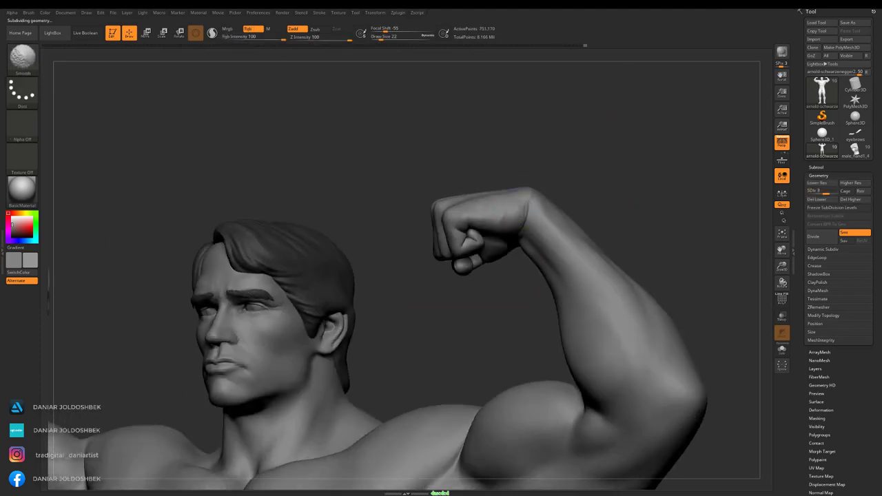
pyautogui.moveTo(605, 167); pyautogui.dragTo(786, 198)
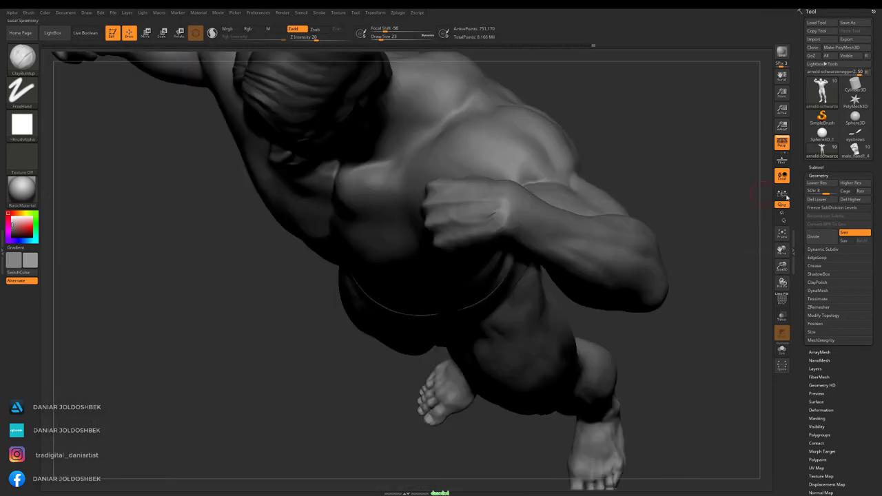
pyautogui.moveTo(502, 213); pyautogui.dragTo(529, 227)
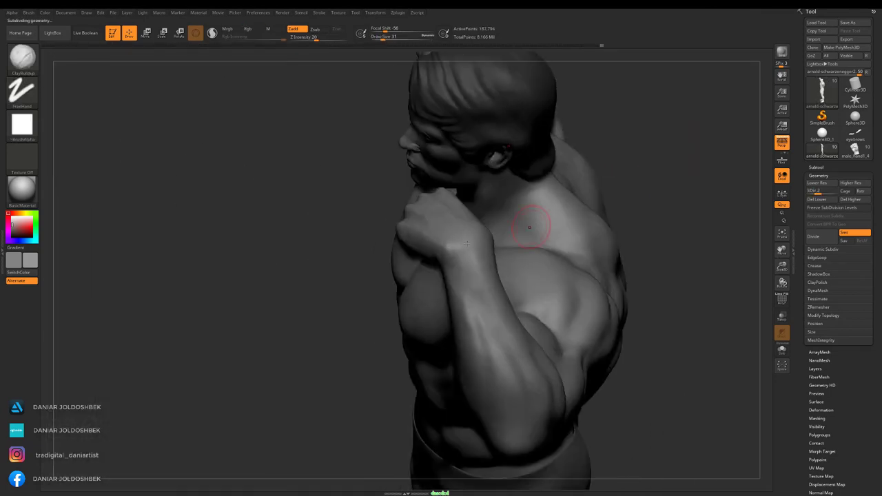
pyautogui.moveTo(297, 318)
pyautogui.mouseDown()
pyautogui.moveTo(635, 189)
pyautogui.moveTo(538, 219)
pyautogui.moveTo(539, 252)
pyautogui.mouseUp()
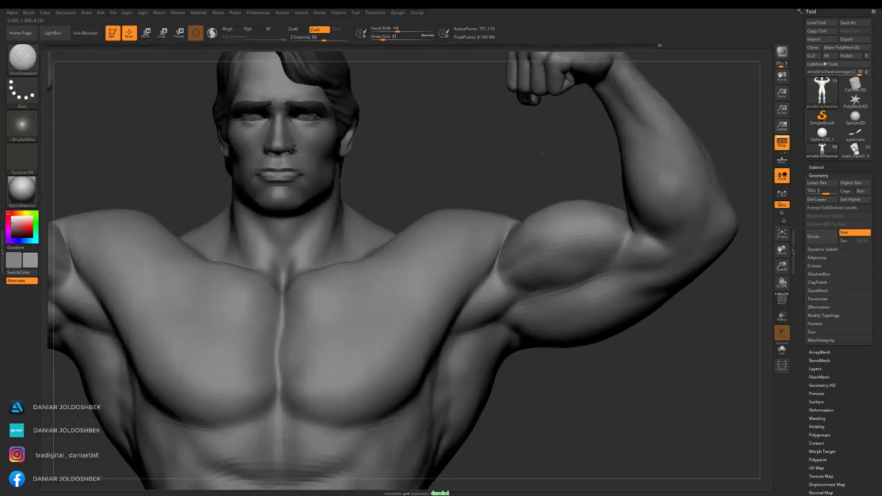
pyautogui.moveTo(486, 278)
pyautogui.mouseDown()
pyautogui.moveTo(379, 223)
pyautogui.moveTo(513, 236)
pyautogui.mouseUp()
pyautogui.press('space')
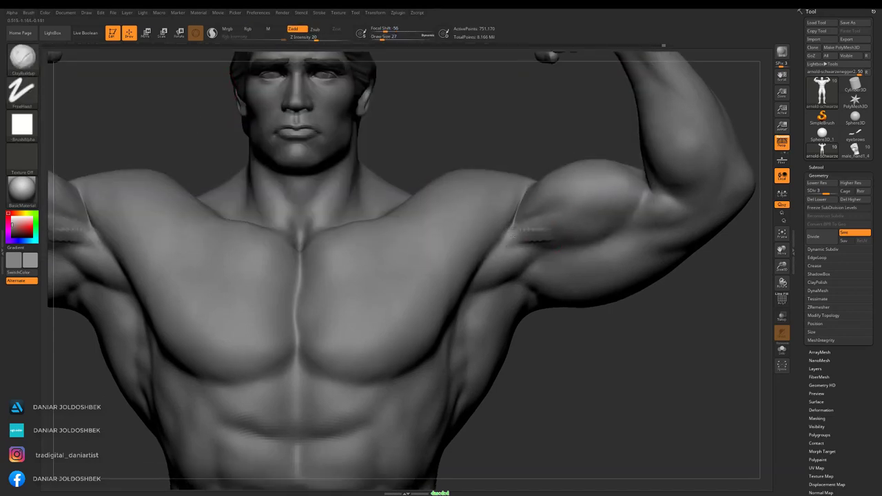
# Save the project, then build up and smooth the chest, shoulders and flexed biceps.
pyautogui.hotkey('ctrl', 's')
pyautogui.press('Return')
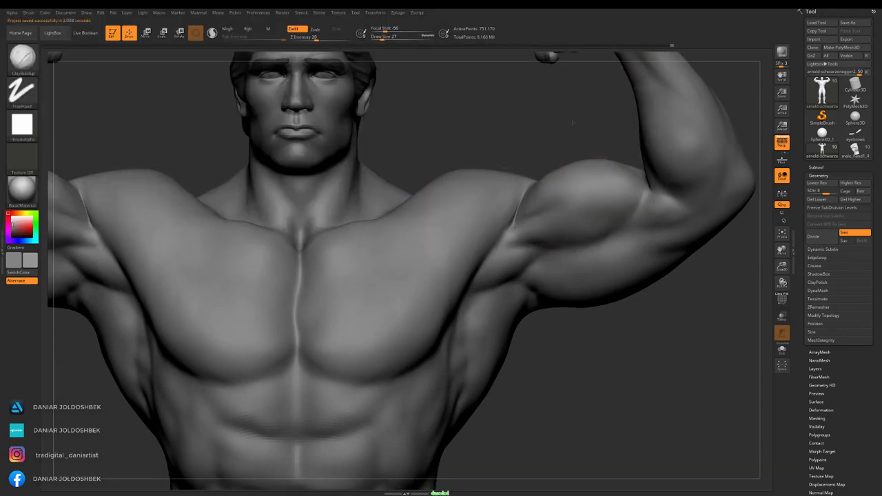
pyautogui.moveTo(585, 182); pyautogui.dragTo(557, 165)
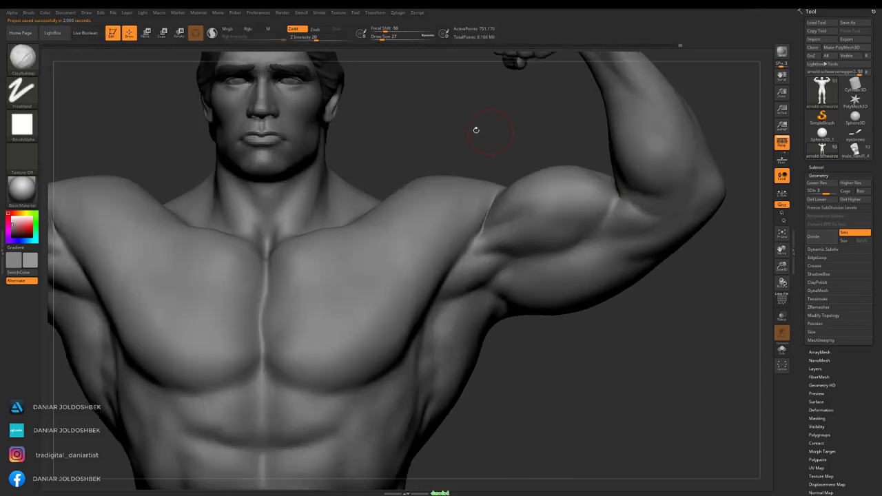
pyautogui.moveTo(476, 130)
pyautogui.mouseDown()
pyautogui.moveTo(545, 204)
pyautogui.moveTo(516, 179)
pyautogui.moveTo(649, 130)
pyautogui.moveTo(466, 246)
pyautogui.moveTo(455, 310)
pyautogui.mouseUp()
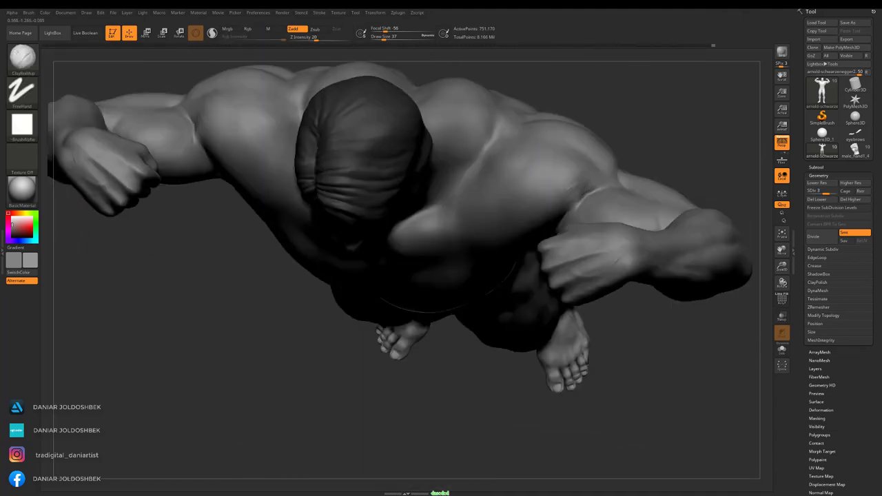
pyautogui.moveTo(589, 194)
pyautogui.mouseDown()
pyautogui.moveTo(585, 141)
pyautogui.moveTo(497, 255)
pyautogui.moveTo(512, 187)
pyautogui.moveTo(457, 197)
pyautogui.moveTo(493, 225)
pyautogui.moveTo(531, 184)
pyautogui.moveTo(551, 184)
pyautogui.moveTo(522, 229)
pyautogui.moveTo(490, 207)
pyautogui.moveTo(470, 221)
pyautogui.mouseUp()
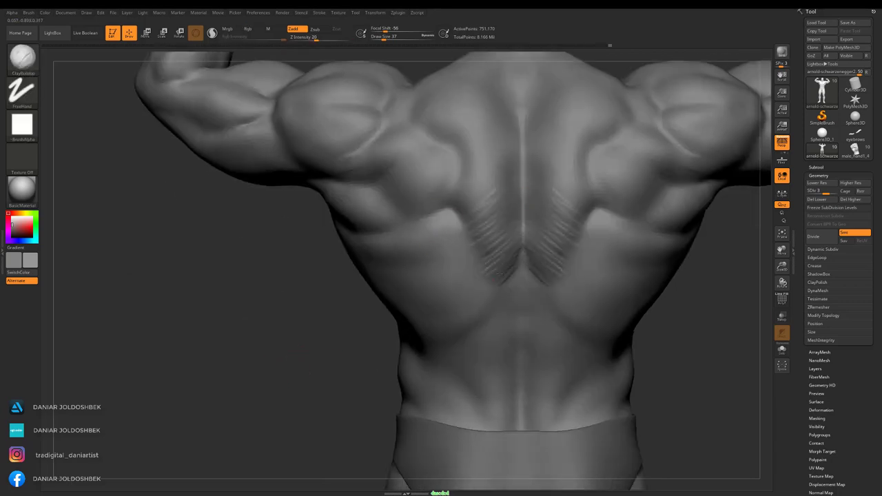
pyautogui.moveTo(498, 274)
pyautogui.keyDown('alt'); pyautogui.mouseDown()
pyautogui.moveTo(305, 305)
pyautogui.moveTo(448, 261)
pyautogui.moveTo(315, 292)
pyautogui.moveTo(568, 163)
pyautogui.mouseUp(); pyautogui.keyUp('alt')
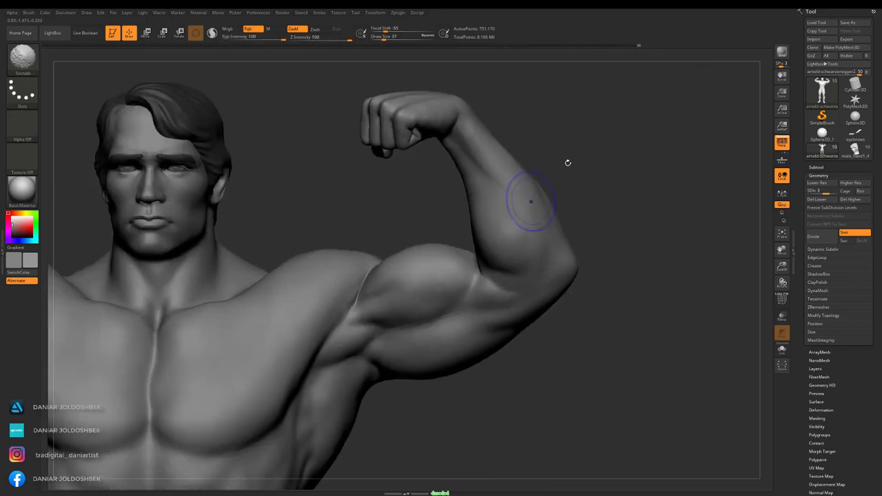
pyautogui.moveTo(530, 201)
pyautogui.mouseDown()
pyautogui.moveTo(541, 246)
pyautogui.moveTo(516, 202)
pyautogui.moveTo(522, 235)
pyautogui.moveTo(459, 223)
pyautogui.moveTo(331, 66)
pyautogui.mouseUp()
# Reshape the raised arms with a smaller Move brush and save the project.
pyautogui.press('b')
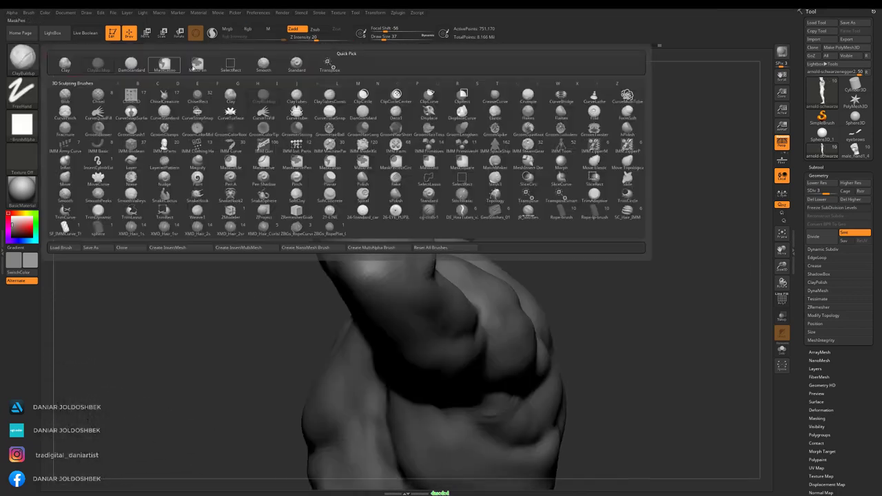
pyautogui.click(74, 182)
pyautogui.moveTo(206, 276)
pyautogui.mouseDown()
pyautogui.moveTo(477, 238)
pyautogui.moveTo(441, 221)
pyautogui.moveTo(427, 262)
pyautogui.moveTo(455, 227)
pyautogui.moveTo(483, 221)
pyautogui.mouseUp()
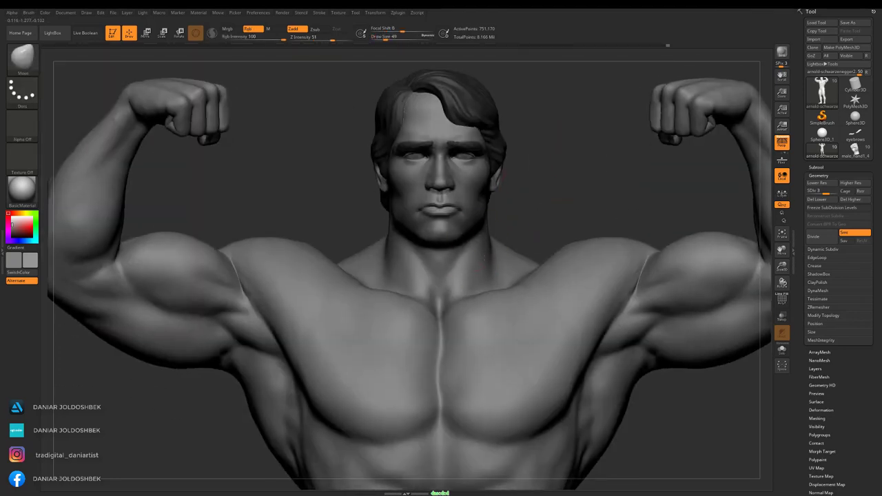
pyautogui.moveTo(500, 172)
pyautogui.mouseDown()
pyautogui.moveTo(551, 211)
pyautogui.moveTo(493, 179)
pyautogui.moveTo(482, 199)
pyautogui.moveTo(510, 172)
pyautogui.mouseUp()
pyautogui.press('space')
pyautogui.moveTo(482, 207)
pyautogui.mouseDown()
pyautogui.moveTo(469, 220)
pyautogui.moveTo(531, 217)
pyautogui.moveTo(516, 189)
pyautogui.moveTo(471, 226)
pyautogui.moveTo(496, 221)
pyautogui.moveTo(680, 324)
pyautogui.mouseUp()
pyautogui.hotkey('ctrl', 's')
pyautogui.press('Return')
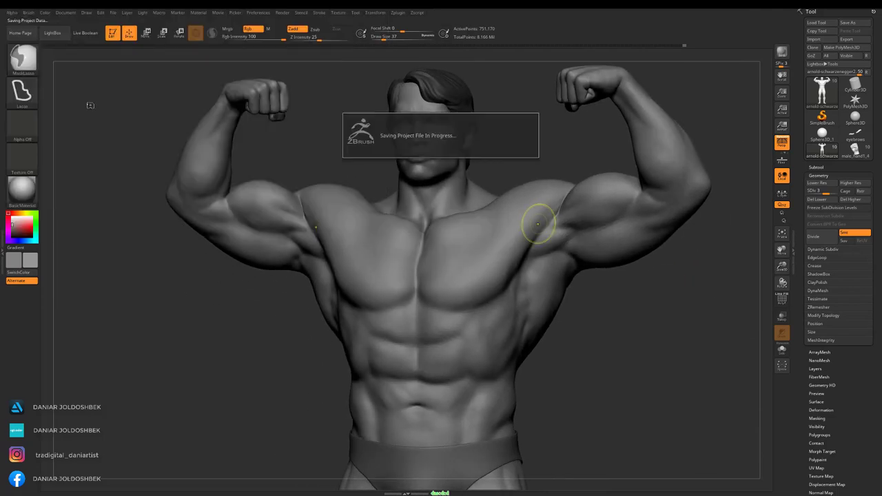
# Build up and smooth the flexed arm's forearm and biceps with ClayBuildup.
pyautogui.press('b')
pyautogui.press('c')
pyautogui.press('b')
pyautogui.moveTo(486, 282)
pyautogui.mouseDown()
pyautogui.moveTo(347, 267)
pyautogui.moveTo(423, 255)
pyautogui.moveTo(465, 280)
pyautogui.mouseUp()
pyautogui.moveTo(336, 301)
pyautogui.mouseDown()
pyautogui.moveTo(512, 227)
pyautogui.moveTo(468, 299)
pyautogui.mouseUp()
pyautogui.moveTo(332, 372)
pyautogui.mouseDown()
pyautogui.moveTo(374, 191)
pyautogui.moveTo(404, 202)
pyautogui.moveTo(715, 241)
pyautogui.moveTo(625, 224)
pyautogui.mouseUp()
pyautogui.press('space')
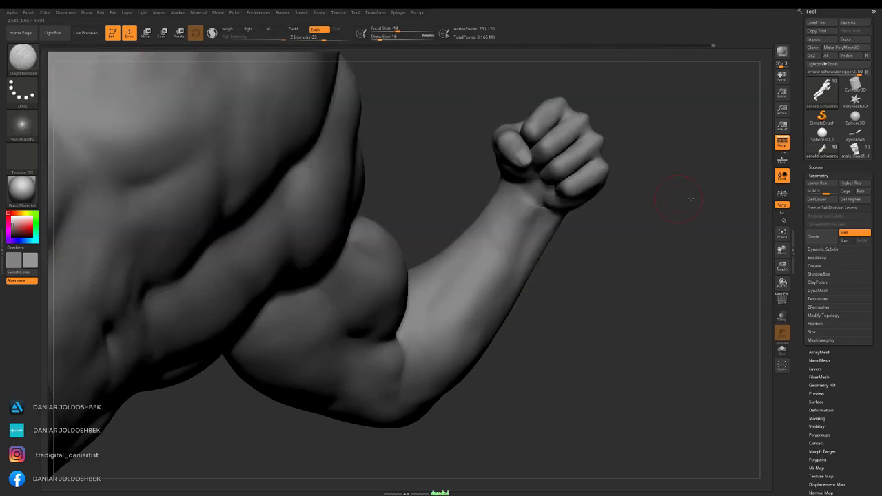
pyautogui.moveTo(678, 199); pyautogui.dragTo(592, 173)
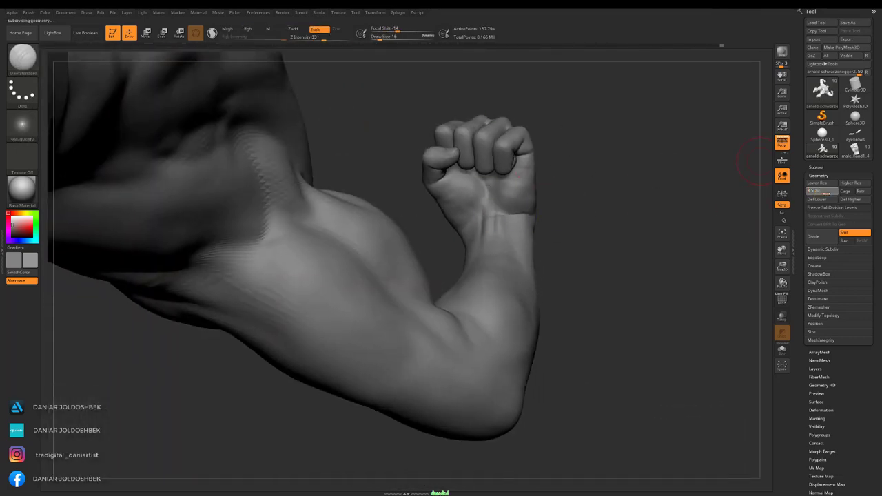
pyautogui.moveTo(153, 69)
pyautogui.mouseDown()
pyautogui.moveTo(610, 181)
pyautogui.moveTo(516, 241)
pyautogui.moveTo(521, 153)
pyautogui.mouseUp()
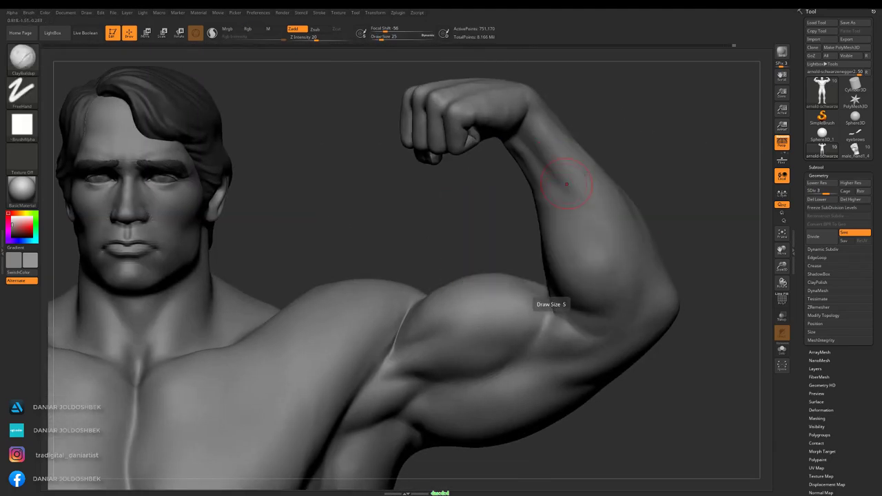
pyautogui.moveTo(567, 184)
pyautogui.mouseDown(button='right')
pyautogui.moveTo(548, 200)
pyautogui.moveTo(483, 207)
pyautogui.mouseUp(button='right')
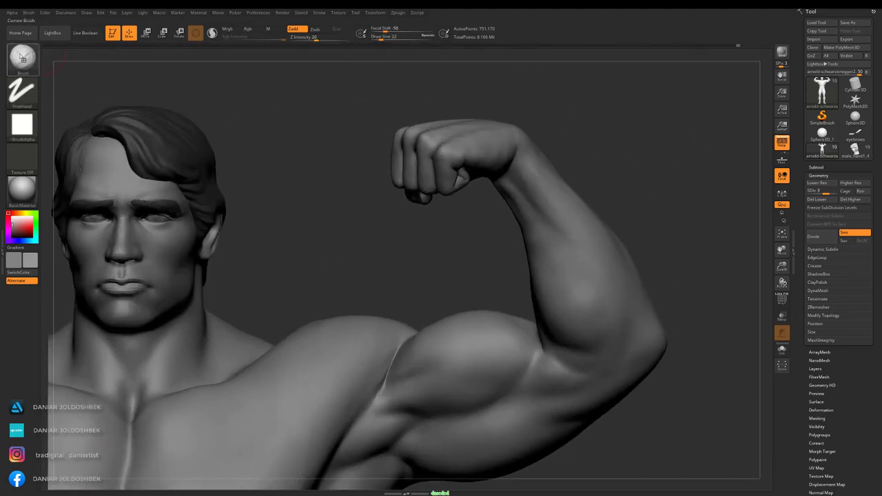
pyautogui.moveTo(587, 133)
pyautogui.mouseDown(button='right')
pyautogui.moveTo(549, 93)
pyautogui.moveTo(678, 155)
pyautogui.moveTo(669, 150)
pyautogui.moveTo(625, 167)
pyautogui.moveTo(647, 143)
pyautogui.moveTo(693, 128)
pyautogui.moveTo(683, 191)
pyautogui.moveTo(661, 195)
pyautogui.moveTo(689, 169)
pyautogui.moveTo(620, 207)
pyautogui.moveTo(385, 199)
pyautogui.mouseUp(button='right')
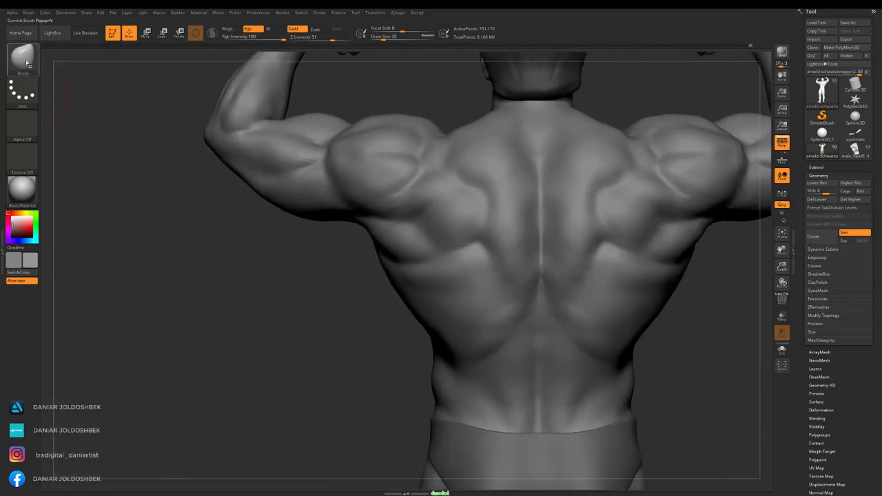
# Save the project again and turn to the lower back and buttocks.
pyautogui.hotkey('ctrl', 's')
pyautogui.press('Return')
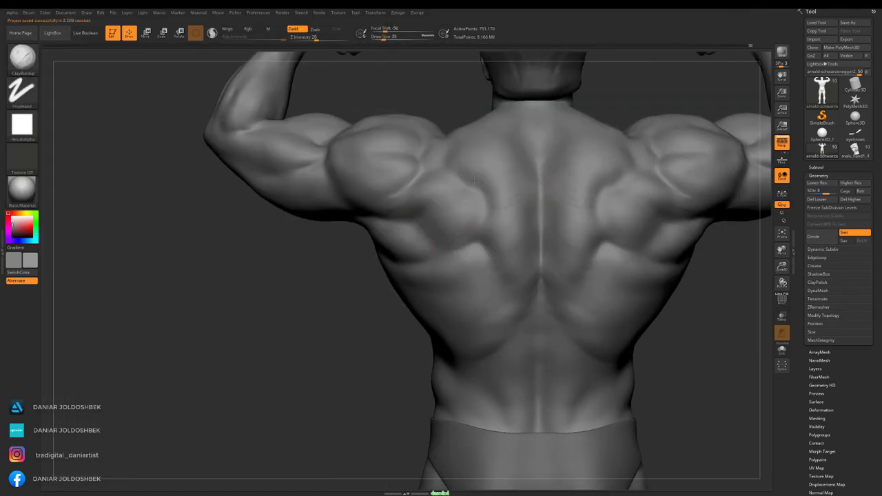
pyautogui.keyDown('alt'); pyautogui.moveTo(501, 175); pyautogui.dragTo(501, 27, button='right'); pyautogui.keyUp('alt')
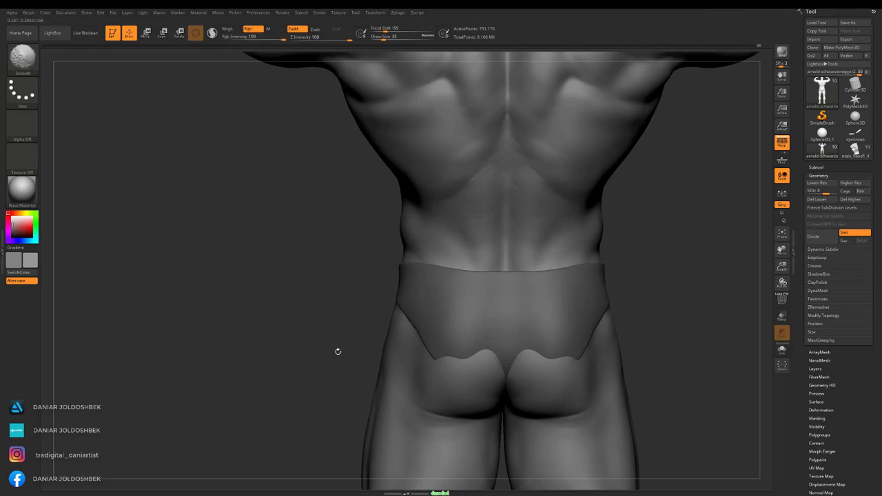
pyautogui.moveTo(337, 351)
pyautogui.mouseDown(button='right')
pyautogui.moveTo(414, 276)
pyautogui.moveTo(446, 212)
pyautogui.moveTo(511, 250)
pyautogui.mouseUp(button='right')
# Select the briefs and reshape waistband and leg openings with Move, then save.
pyautogui.press('b')
pyautogui.press('m')
pyautogui.press('v')
pyautogui.keyDown('alt'); pyautogui.click(446, 213); pyautogui.keyUp('alt')
pyautogui.moveTo(624, 153)
pyautogui.keyDown('shift'); pyautogui.mouseDown(button='right')
pyautogui.moveTo(440, 229)
pyautogui.moveTo(459, 235)
pyautogui.mouseUp(button='right'); pyautogui.keyUp('shift')
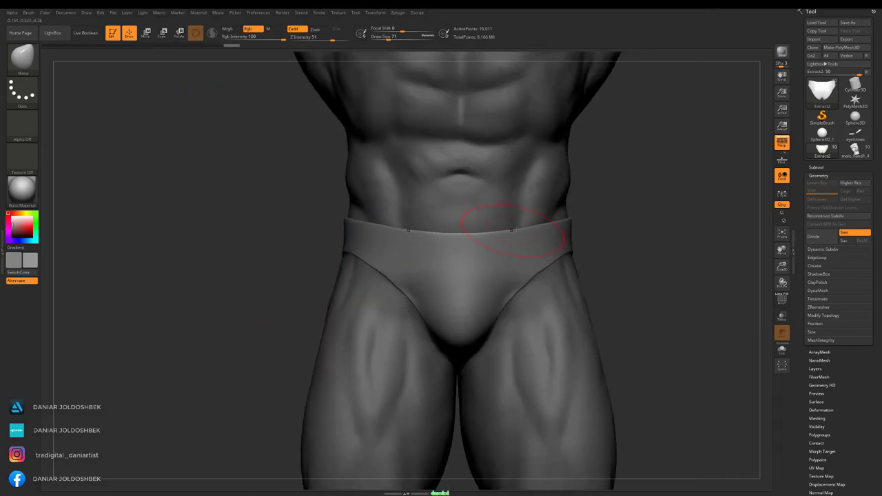
pyautogui.moveTo(512, 230)
pyautogui.mouseDown(button='right')
pyautogui.moveTo(305, 301)
pyautogui.moveTo(423, 206)
pyautogui.moveTo(271, 250)
pyautogui.mouseUp(button='right')
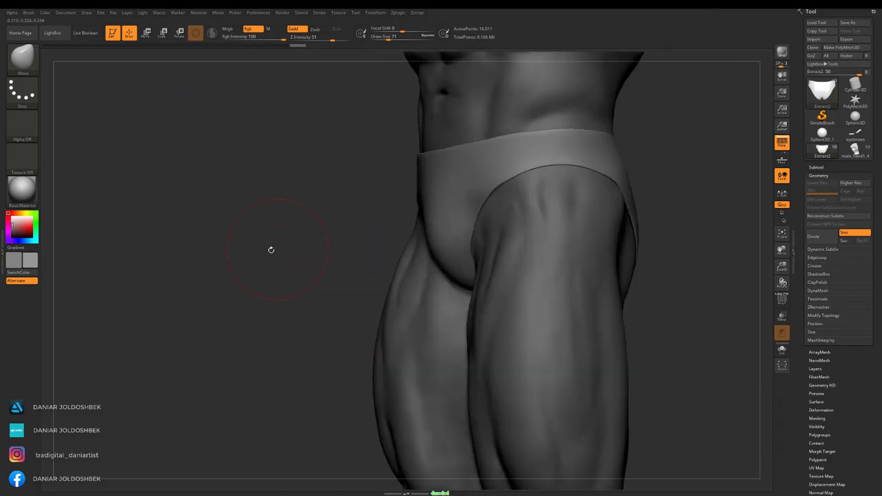
pyautogui.hotkey('ctrl', 's')
pyautogui.press('Return')
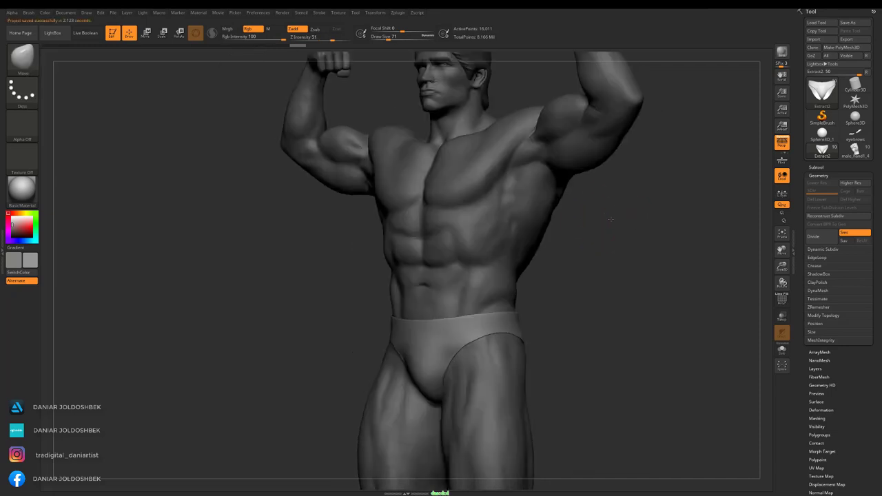
# Switch back to ClayBuildup on the body to smooth the flexed arm's underside.
pyautogui.moveTo(610, 219); pyautogui.dragTo(765, 234, button='right')
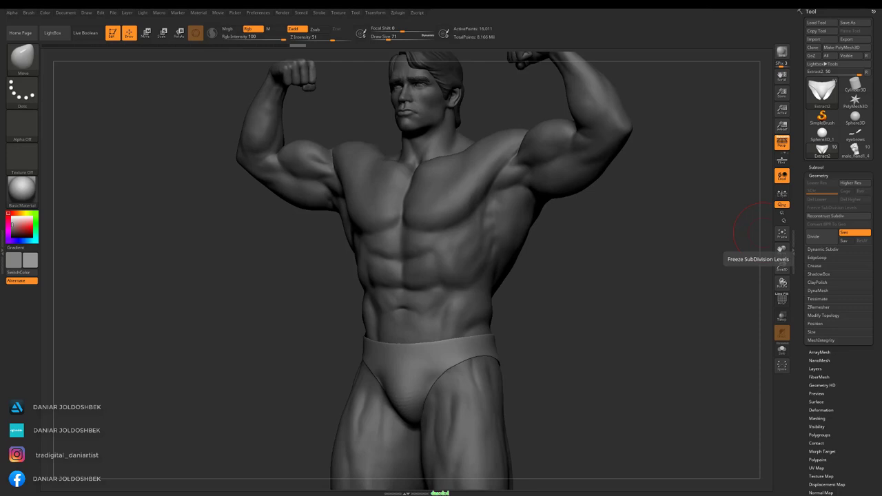
pyautogui.moveTo(750, 235)
pyautogui.keyDown('alt'); pyautogui.mouseDown(button='right')
pyautogui.moveTo(620, 289)
pyautogui.moveTo(483, 242)
pyautogui.moveTo(330, 248)
pyautogui.moveTo(404, 232)
pyautogui.moveTo(398, 228)
pyautogui.moveTo(423, 242)
pyautogui.mouseUp(button='right'); pyautogui.keyUp('alt')
pyautogui.press('b')
pyautogui.press('c')
pyautogui.press('b')
pyautogui.press('space')
# Refine the underarm, chest and torso from low and frontal angles.
pyautogui.moveTo(492, 188); pyautogui.dragTo(369, 227, button='right')
pyautogui.moveTo(411, 270)
pyautogui.mouseDown(button='right')
pyautogui.moveTo(380, 246)
pyautogui.moveTo(427, 200)
pyautogui.mouseUp(button='right')
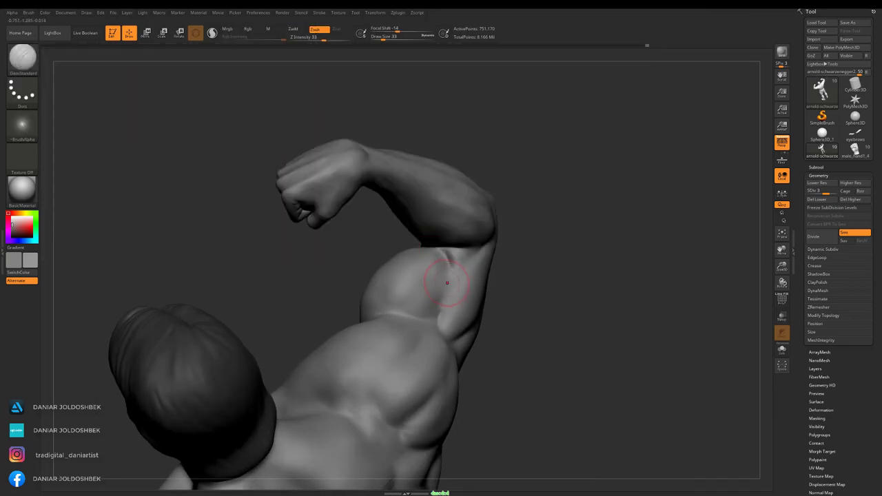
pyautogui.moveTo(447, 282)
pyautogui.mouseDown(button='right')
pyautogui.moveTo(585, 175)
pyautogui.moveTo(517, 181)
pyautogui.moveTo(470, 246)
pyautogui.moveTo(341, 305)
pyautogui.moveTo(474, 235)
pyautogui.mouseUp(button='right')
pyautogui.moveTo(355, 333); pyautogui.dragTo(422, 220, button='right')
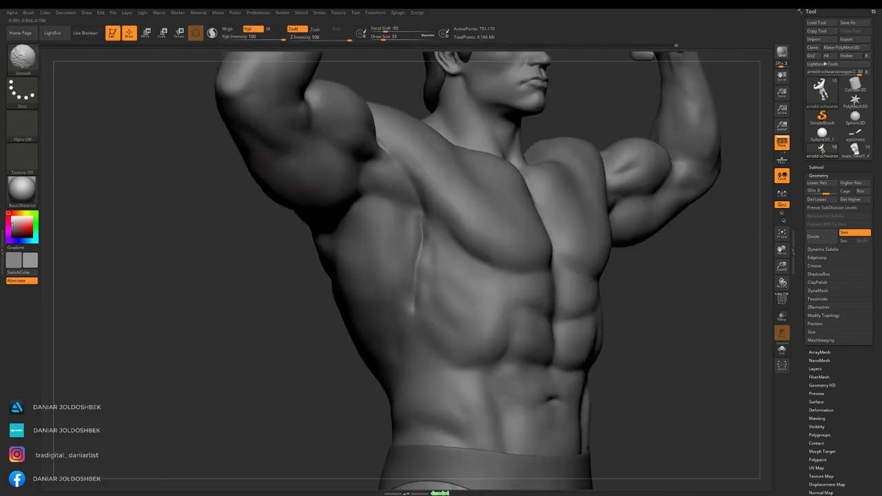
pyautogui.moveTo(406, 253); pyautogui.dragTo(421, 235, button='right')
pyautogui.moveTo(370, 346)
pyautogui.mouseDown(button='right')
pyautogui.moveTo(583, 164)
pyautogui.moveTo(618, 183)
pyautogui.moveTo(152, 197)
pyautogui.moveTo(600, 240)
pyautogui.moveTo(427, 255)
pyautogui.mouseUp(button='right')
# Build up the lower back with the ClayBuildup brush.
pyautogui.press('b')
pyautogui.press('c')
pyautogui.press('b')
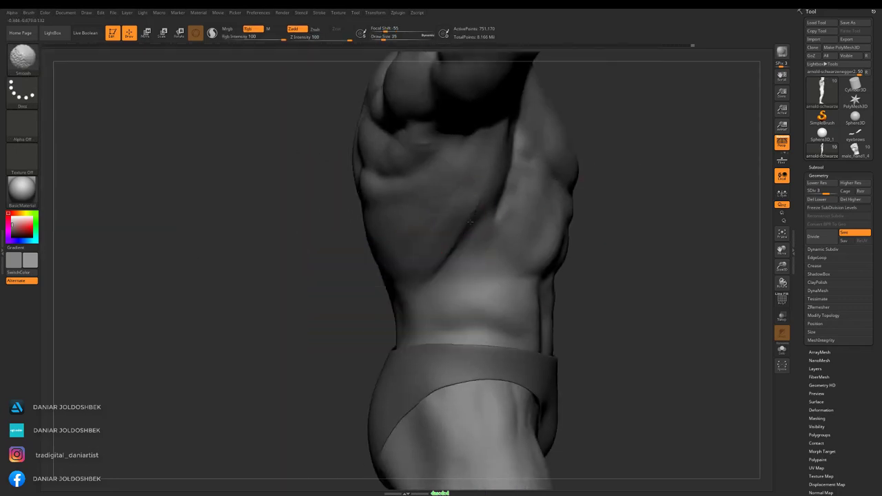
pyautogui.moveTo(470, 222); pyautogui.dragTo(463, 216, button='right')
pyautogui.rightClick(630, 148)
pyautogui.moveTo(629, 147)
pyautogui.mouseDown(button='right')
pyautogui.moveTo(403, 235)
pyautogui.moveTo(432, 273)
pyautogui.mouseUp(button='right')
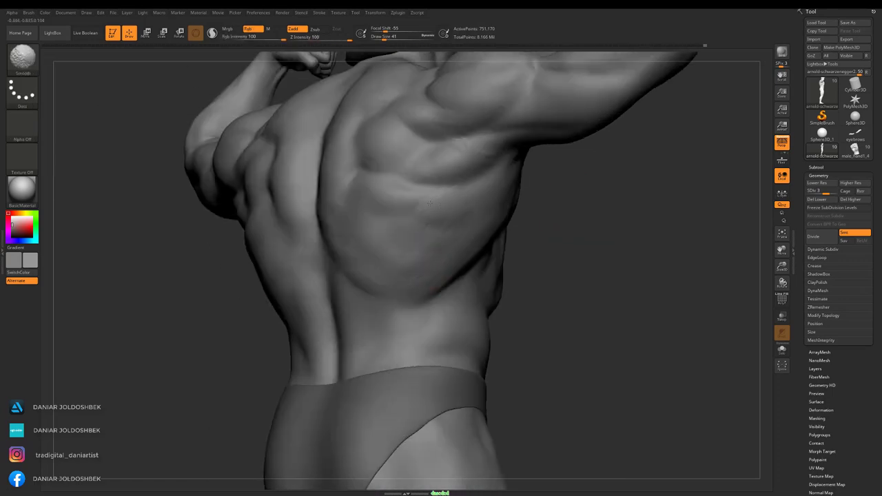
pyautogui.keyDown('shift'); pyautogui.moveTo(429, 203); pyautogui.dragTo(473, 240, button='right'); pyautogui.keyUp('shift')
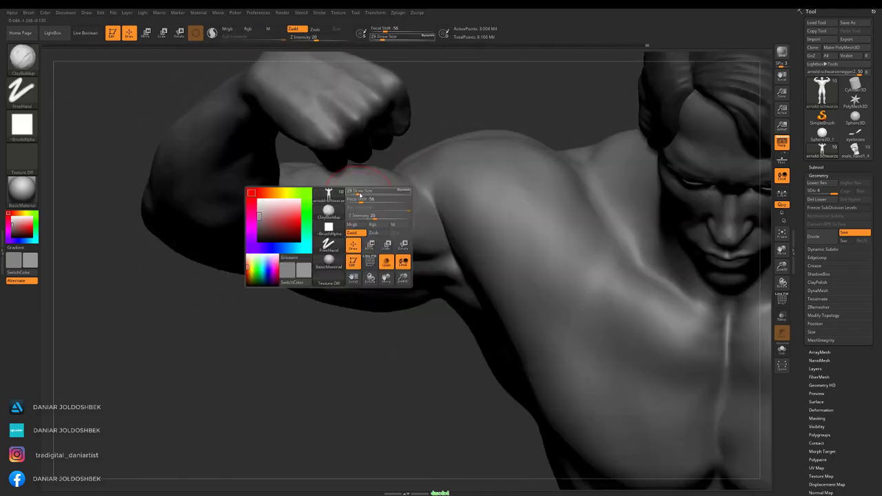
# Refine the biceps, chest and both flexed arms, adjusting the brush settings.
pyautogui.moveTo(483, 89); pyautogui.dragTo(349, 184)
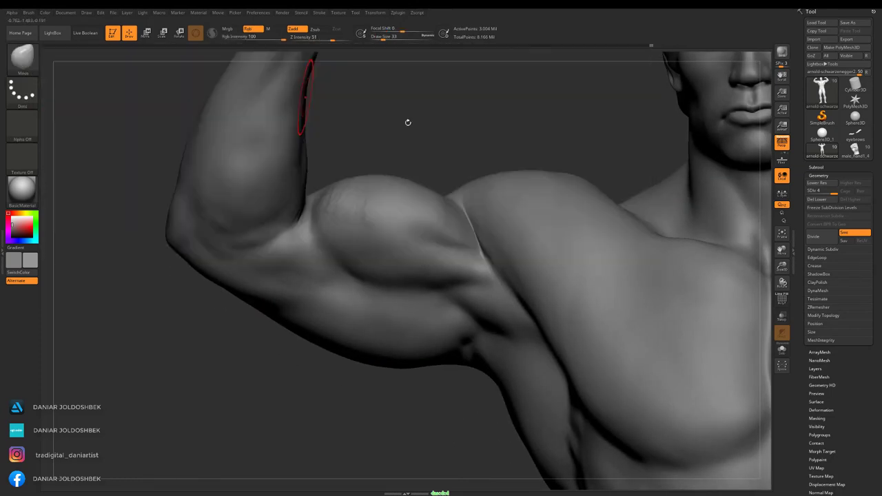
pyautogui.moveTo(407, 122); pyautogui.dragTo(370, 218)
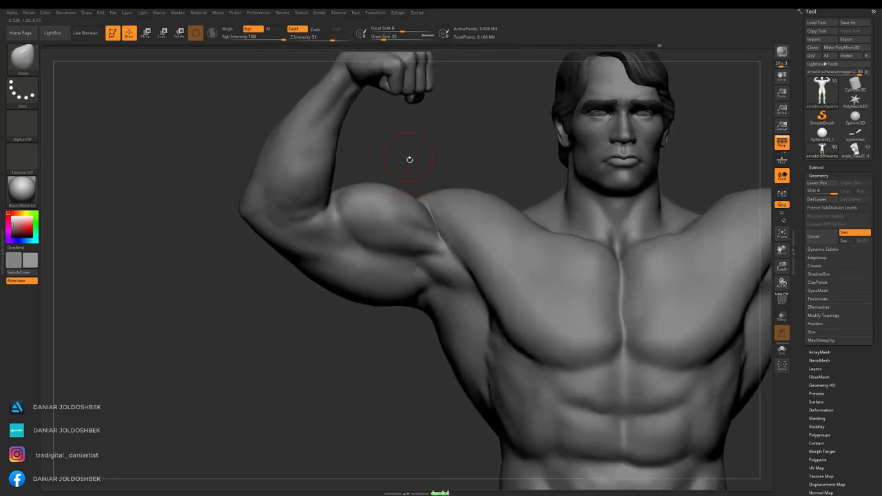
pyautogui.moveTo(409, 158)
pyautogui.mouseDown()
pyautogui.moveTo(430, 172)
pyautogui.moveTo(427, 157)
pyautogui.moveTo(373, 209)
pyautogui.mouseUp()
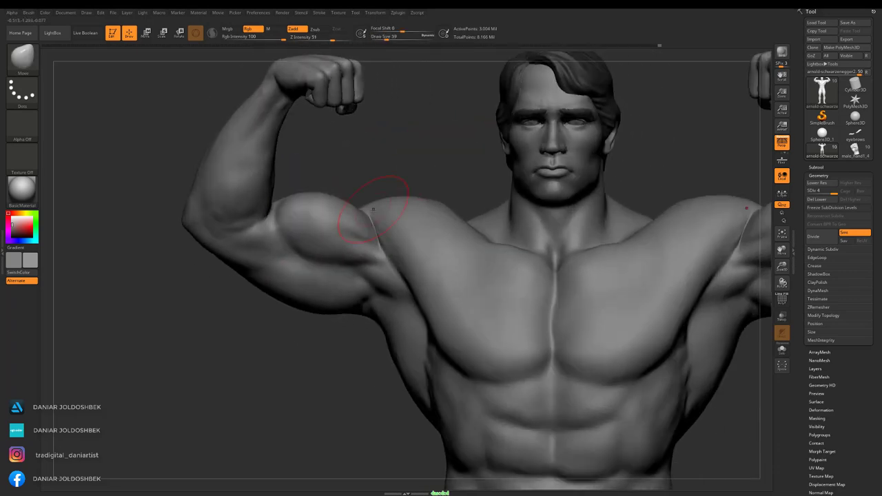
pyautogui.moveTo(345, 166)
pyautogui.mouseDown()
pyautogui.moveTo(306, 197)
pyautogui.moveTo(279, 297)
pyautogui.moveTo(431, 133)
pyautogui.mouseUp()
pyautogui.press('space')
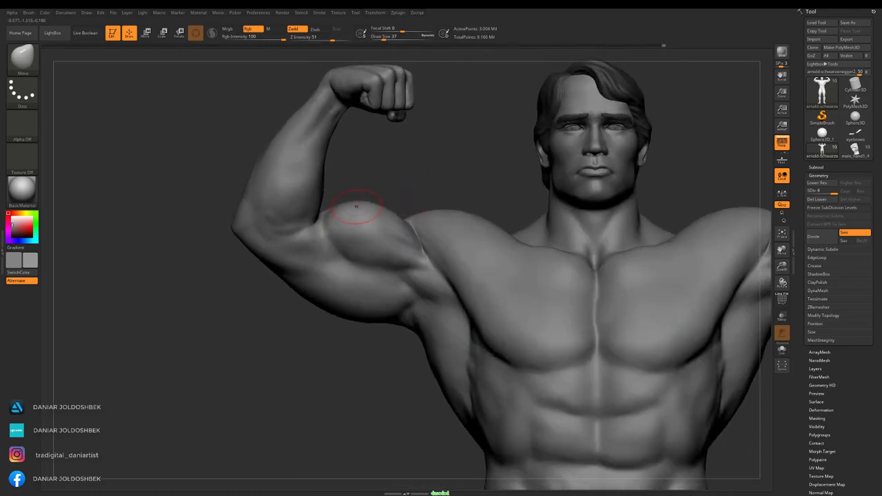
pyautogui.moveTo(360, 205)
pyautogui.mouseDown()
pyautogui.moveTo(245, 305)
pyautogui.moveTo(255, 230)
pyautogui.moveTo(185, 246)
pyautogui.moveTo(324, 238)
pyautogui.moveTo(327, 253)
pyautogui.mouseUp()
pyautogui.moveTo(241, 275)
pyautogui.mouseDown()
pyautogui.moveTo(331, 242)
pyautogui.moveTo(276, 301)
pyautogui.moveTo(345, 232)
pyautogui.mouseUp()
# Carve sharp chest and ab creases with DamStandard, then nudge pectoral contours with Move.
pyautogui.press('b')
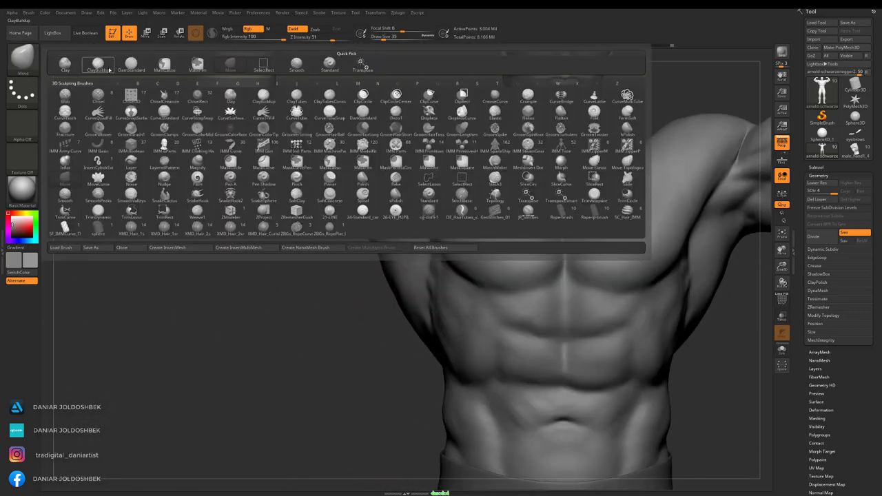
pyautogui.press('c')
pyautogui.press('b')
pyautogui.press('b')
pyautogui.press('d')
pyautogui.press('s')
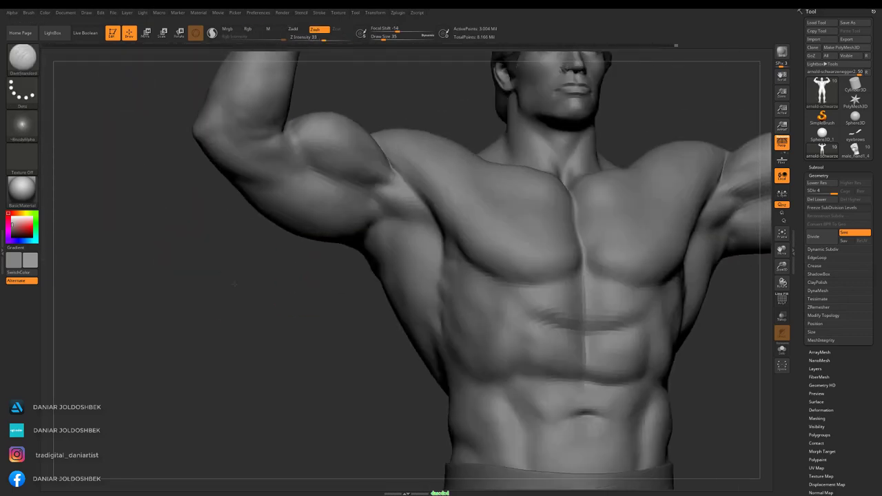
pyautogui.moveTo(320, 259)
pyautogui.mouseDown()
pyautogui.moveTo(529, 205)
pyautogui.moveTo(343, 250)
pyautogui.moveTo(303, 282)
pyautogui.moveTo(241, 311)
pyautogui.moveTo(387, 272)
pyautogui.moveTo(476, 203)
pyautogui.moveTo(472, 236)
pyautogui.moveTo(227, 334)
pyautogui.moveTo(240, 301)
pyautogui.moveTo(272, 331)
pyautogui.moveTo(232, 390)
pyautogui.moveTo(772, 234)
pyautogui.mouseUp()
pyautogui.press('b')
pyautogui.press('m')
pyautogui.press('v')
# Frame the full figure, then reshape the torso and flank forms with Move.
pyautogui.press('f')
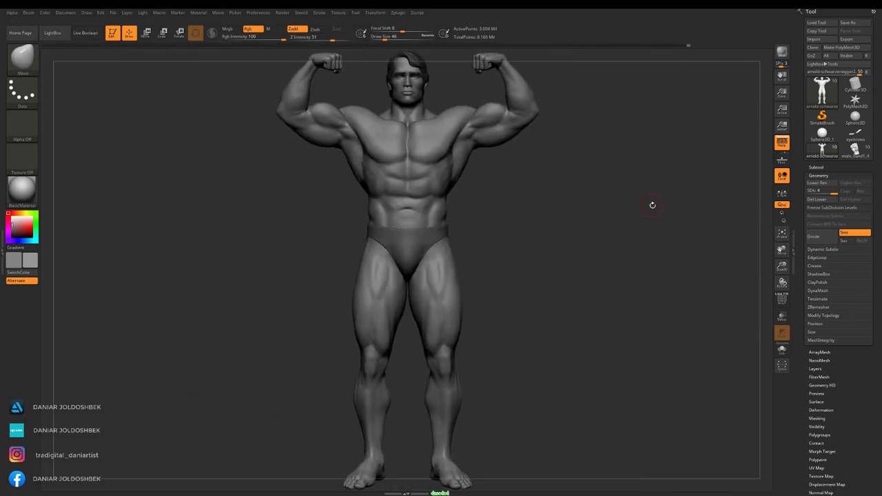
pyautogui.moveTo(703, 233); pyautogui.dragTo(653, 224)
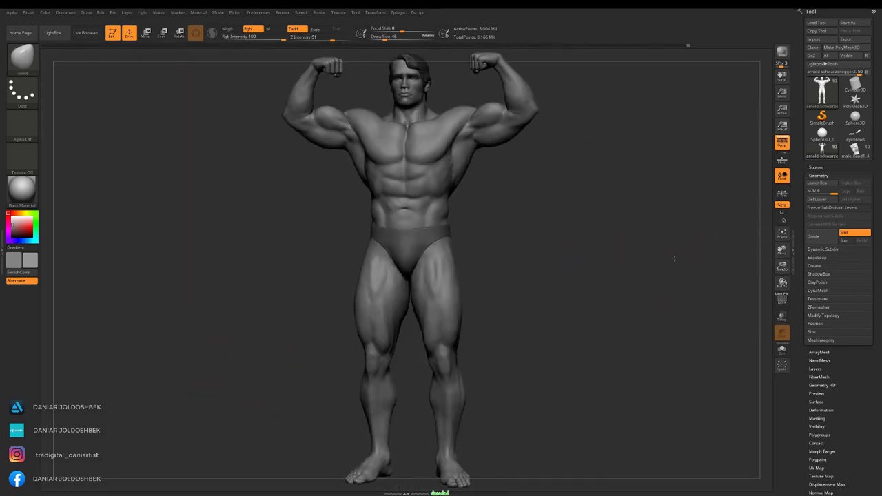
pyautogui.keyDown('alt'); pyautogui.moveTo(724, 243); pyautogui.dragTo(538, 270); pyautogui.keyUp('alt')
pyautogui.moveTo(487, 249)
pyautogui.keyDown('alt'); pyautogui.mouseDown()
pyautogui.moveTo(513, 266)
pyautogui.moveTo(679, 198)
pyautogui.mouseUp(); pyautogui.keyUp('alt')
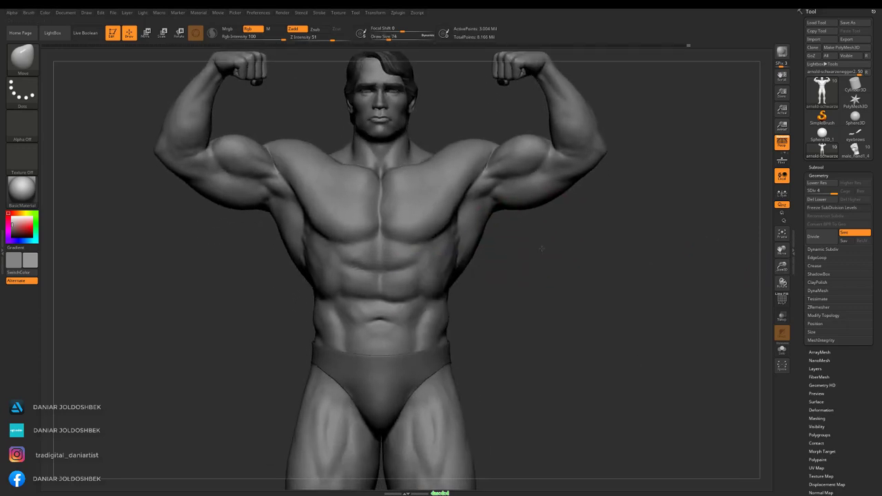
pyautogui.moveTo(570, 231); pyautogui.dragTo(482, 275)
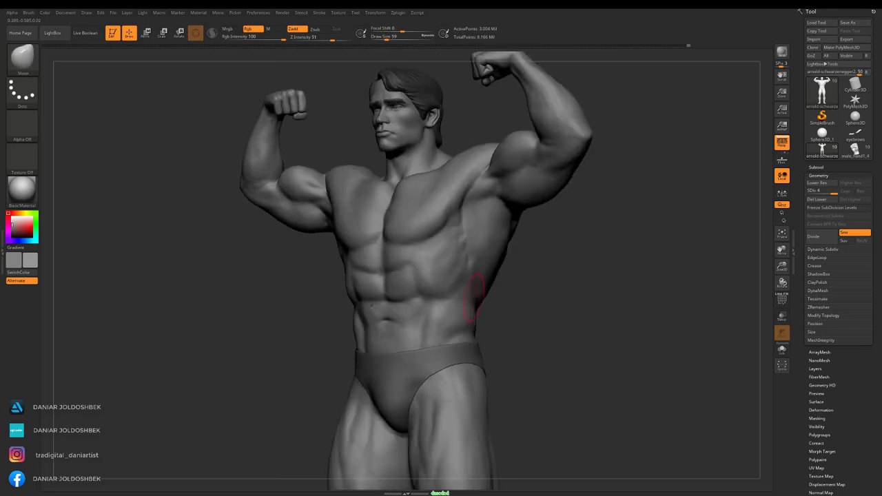
pyautogui.keyDown('alt'); pyautogui.moveTo(654, 276); pyautogui.dragTo(655, 103); pyautogui.keyUp('alt')
pyautogui.moveTo(654, 207)
pyautogui.keyDown('shift'); pyautogui.mouseDown()
pyautogui.moveTo(620, 227)
pyautogui.moveTo(623, 238)
pyautogui.moveTo(493, 248)
pyautogui.moveTo(449, 295)
pyautogui.moveTo(474, 285)
pyautogui.moveTo(448, 295)
pyautogui.moveTo(467, 305)
pyautogui.moveTo(482, 277)
pyautogui.moveTo(538, 273)
pyautogui.moveTo(620, 250)
pyautogui.moveTo(394, 288)
pyautogui.moveTo(386, 262)
pyautogui.mouseUp(); pyautogui.keyUp('shift')
# Switch to ClayBuildup with a FreeHand stroke at Draw Size 38 to build up the arm.
pyautogui.press('space')
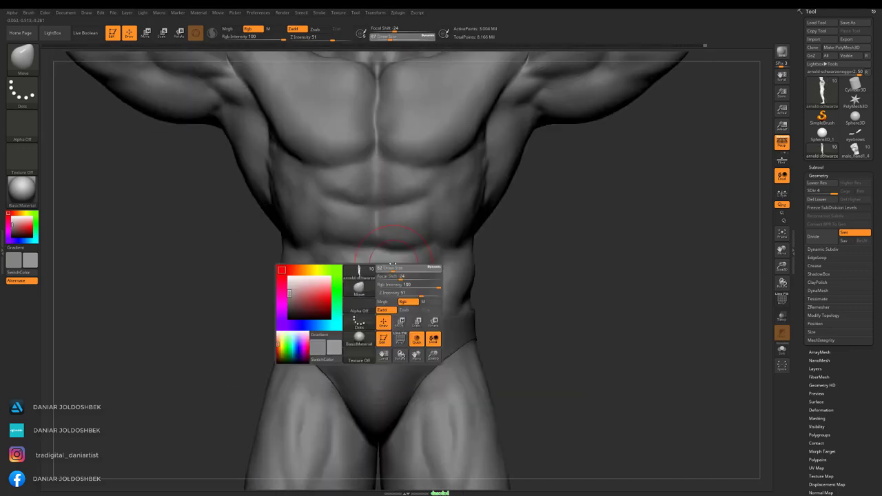
pyautogui.click(360, 285)
pyautogui.press('c')
pyautogui.press('b')
pyautogui.press('space')
pyautogui.moveTo(421, 230); pyautogui.dragTo(410, 255)
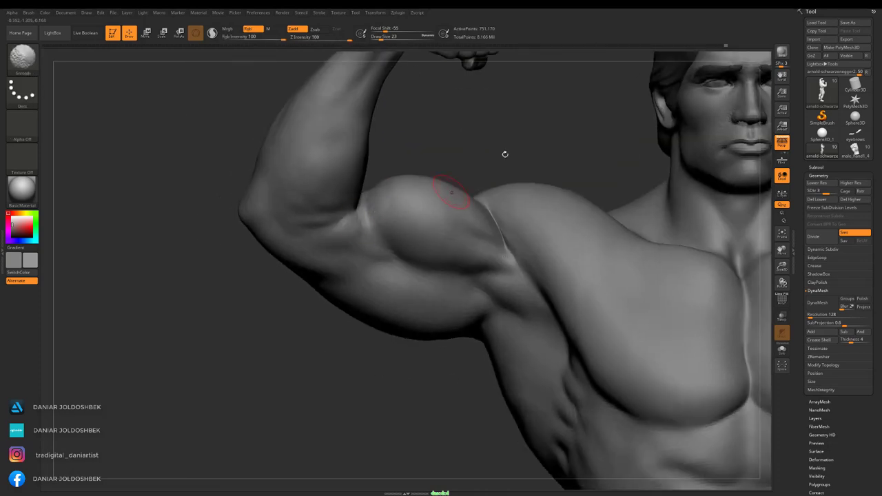
# Carve sharp creases along the chest and side ribs with DamStandard.
pyautogui.moveTo(505, 154)
pyautogui.mouseDown()
pyautogui.moveTo(274, 239)
pyautogui.moveTo(618, 230)
pyautogui.mouseUp()
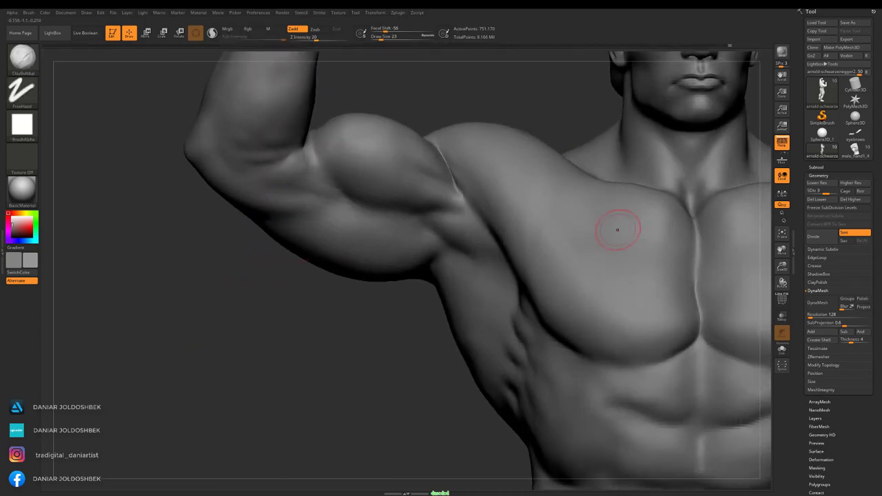
pyautogui.moveTo(334, 313)
pyautogui.mouseDown()
pyautogui.moveTo(441, 189)
pyautogui.moveTo(420, 222)
pyautogui.mouseUp()
pyautogui.press('b')
pyautogui.press('d')
pyautogui.press('s')
pyautogui.moveTo(386, 289)
pyautogui.mouseDown()
pyautogui.moveTo(300, 280)
pyautogui.moveTo(428, 215)
pyautogui.mouseUp()
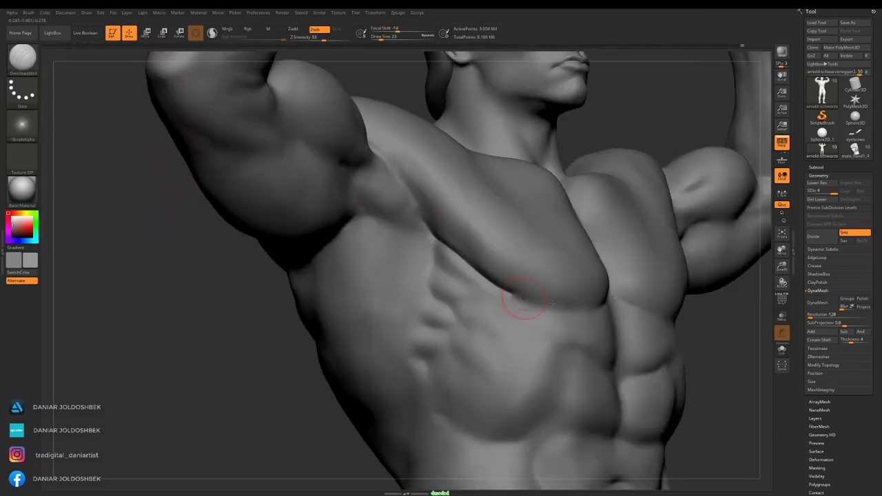
pyautogui.moveTo(482, 287); pyautogui.dragTo(426, 171)
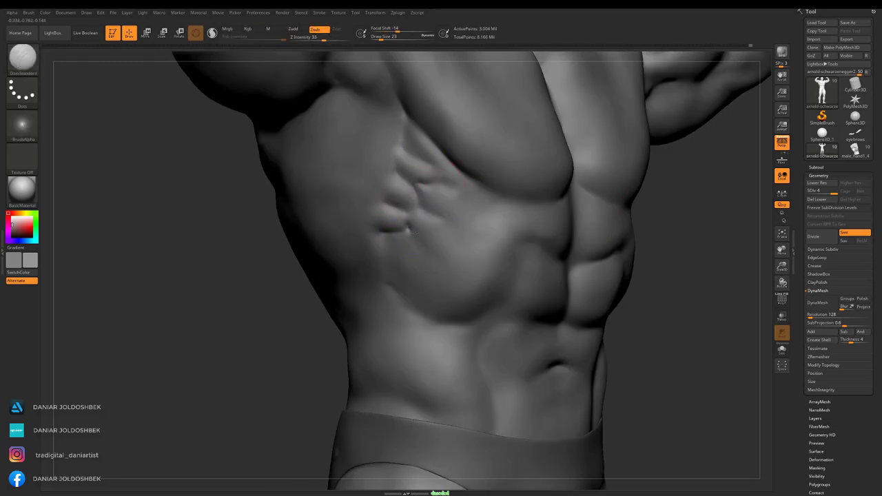
pyautogui.moveTo(406, 228); pyautogui.dragTo(483, 231)
# Build up the torso side and raised arm with ClayBuildup, then save with Ctrl+S.
pyautogui.press('b')
pyautogui.press('c')
pyautogui.press('b')
pyautogui.press('space')
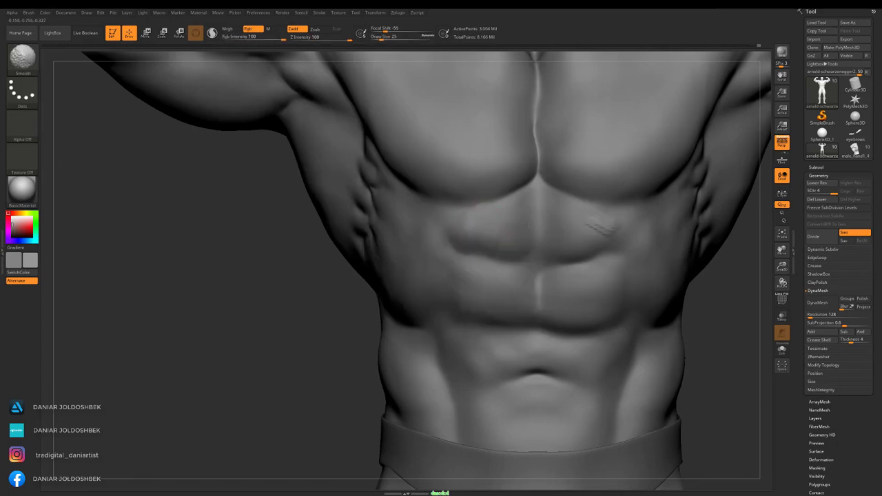
pyautogui.moveTo(529, 224); pyautogui.dragTo(336, 256)
pyautogui.moveTo(206, 329); pyautogui.dragTo(346, 182)
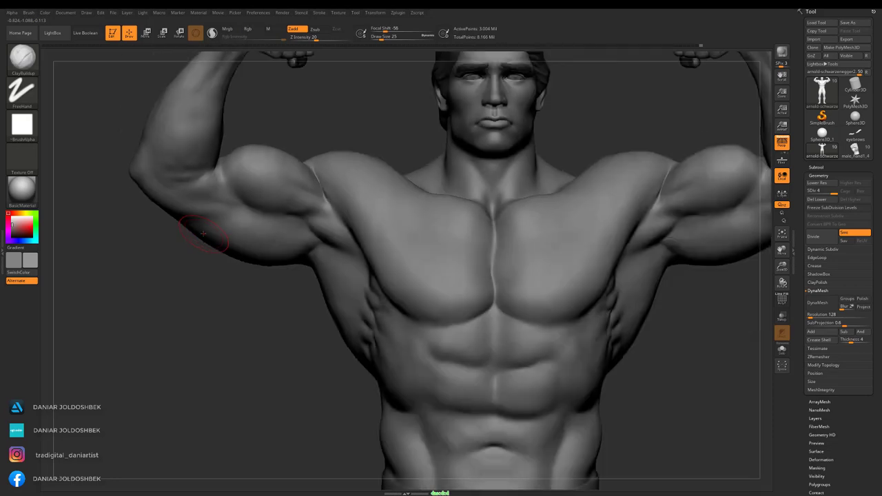
pyautogui.hotkey('ctrl', 's')
pyautogui.press('Return')
# Carve sharper creases across the front of the torso and flexed arm.
pyautogui.moveTo(400, 237); pyautogui.dragTo(314, 206, button='right')
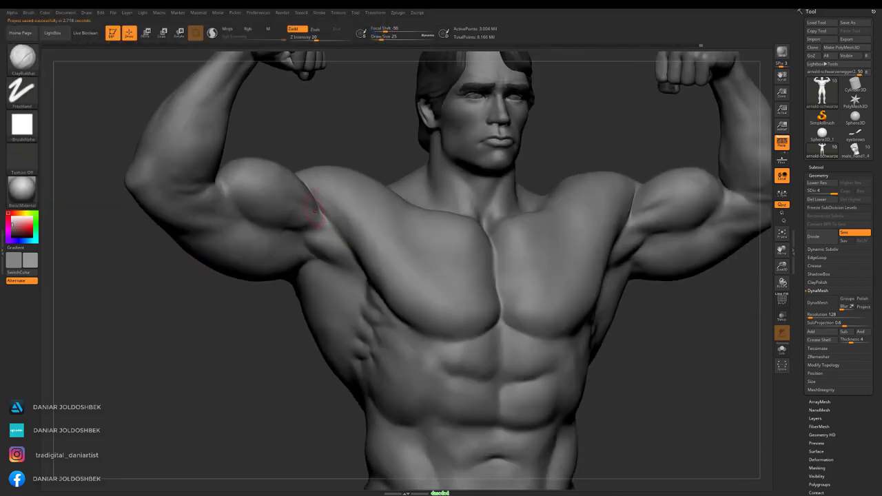
pyautogui.moveTo(146, 81); pyautogui.dragTo(393, 234)
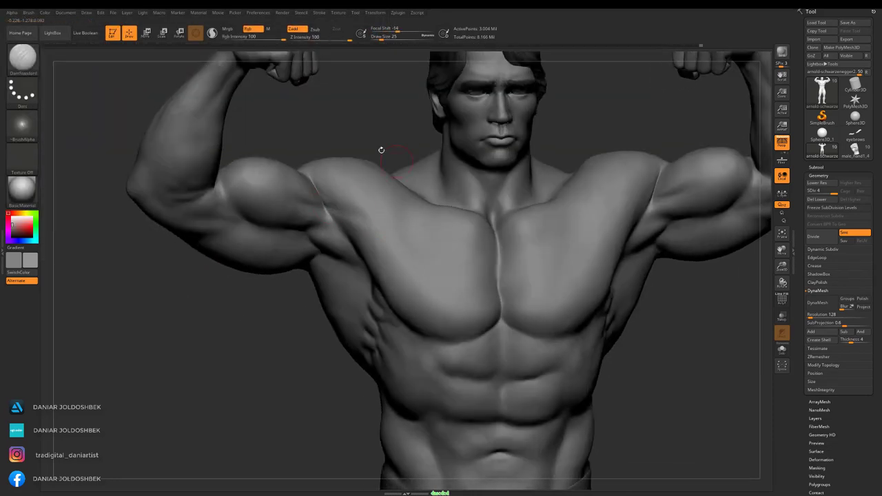
pyautogui.moveTo(381, 150); pyautogui.dragTo(337, 225)
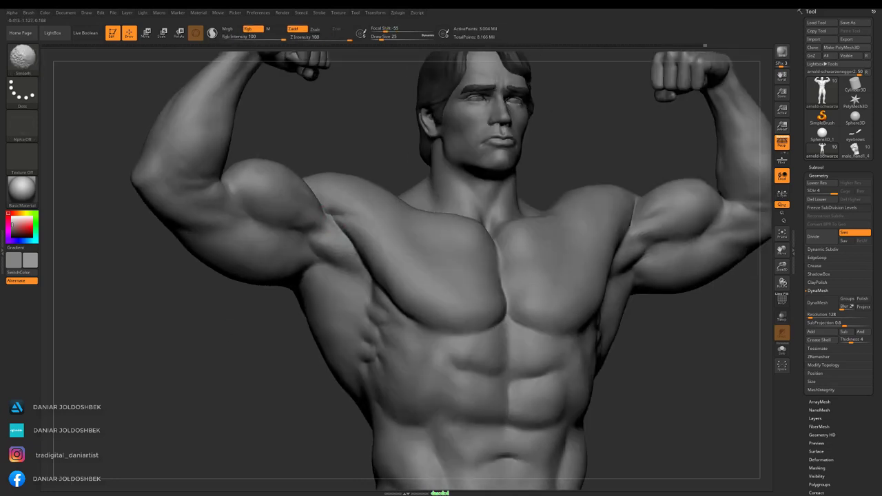
pyautogui.moveTo(483, 207)
pyautogui.mouseDown()
pyautogui.moveTo(434, 296)
pyautogui.moveTo(463, 251)
pyautogui.mouseUp()
pyautogui.press('space')
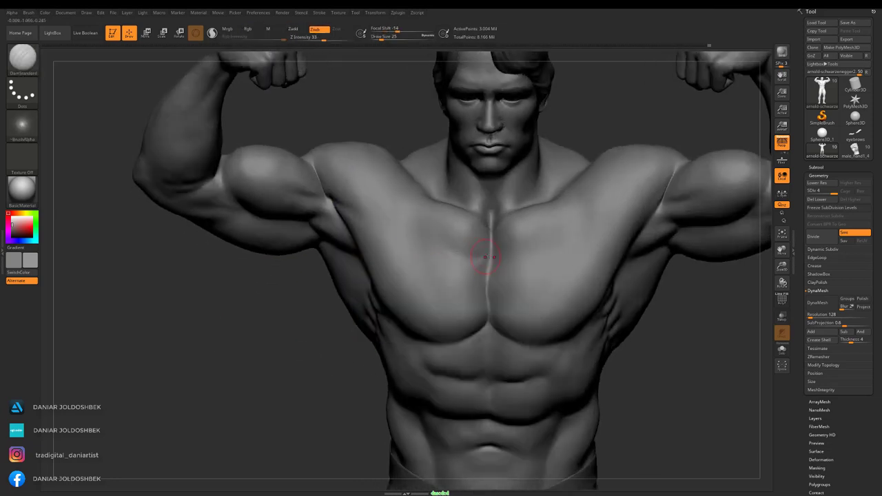
pyautogui.moveTo(252, 372); pyautogui.dragTo(482, 358)
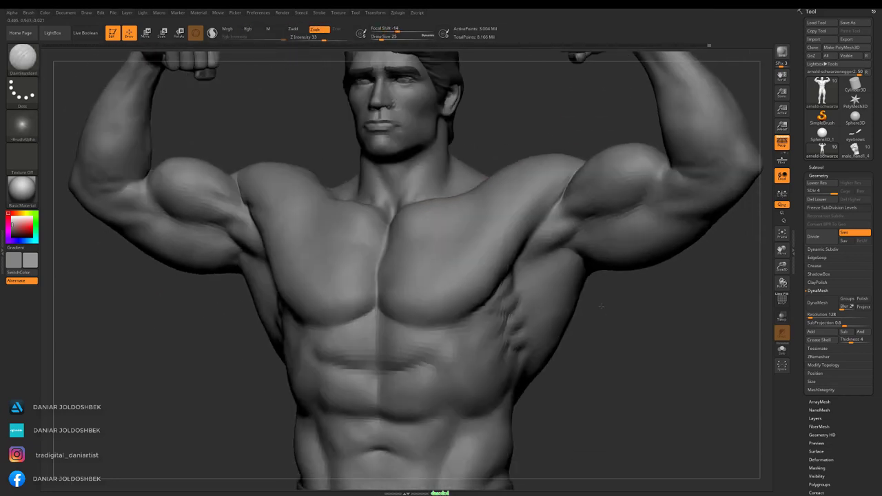
pyautogui.moveTo(183, 356)
pyautogui.mouseDown()
pyautogui.moveTo(321, 275)
pyautogui.moveTo(255, 244)
pyautogui.moveTo(350, 200)
pyautogui.moveTo(414, 197)
pyautogui.moveTo(276, 145)
pyautogui.moveTo(327, 205)
pyautogui.mouseUp()
# Build up clay on the side ribs and chest with ClayBuildup.
pyautogui.press('b')
pyautogui.press('c')
pyautogui.press('b')
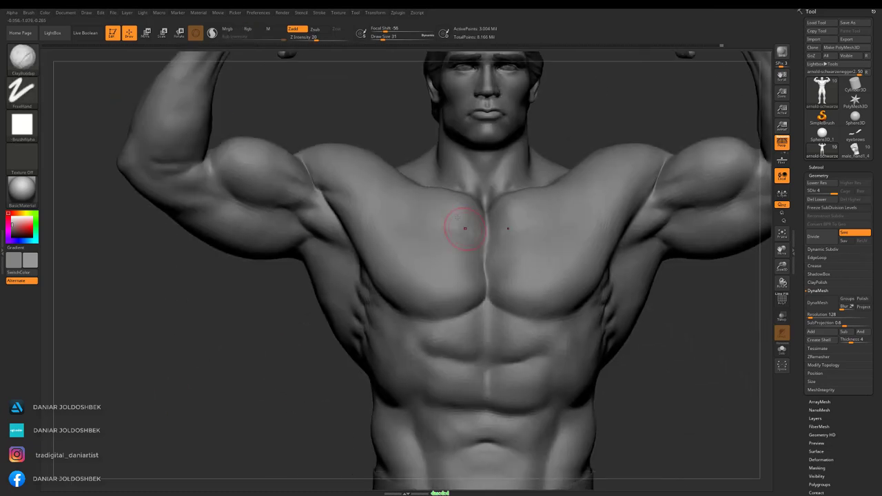
pyautogui.moveTo(457, 219)
pyautogui.keyDown('alt'); pyautogui.mouseDown()
pyautogui.moveTo(366, 227)
pyautogui.moveTo(512, 227)
pyautogui.moveTo(542, 199)
pyautogui.mouseUp(); pyautogui.keyUp('alt')
pyautogui.keyDown('shift'); pyautogui.moveTo(502, 262); pyautogui.dragTo(551, 234); pyautogui.keyUp('shift')
pyautogui.moveTo(500, 224); pyautogui.dragTo(536, 197)
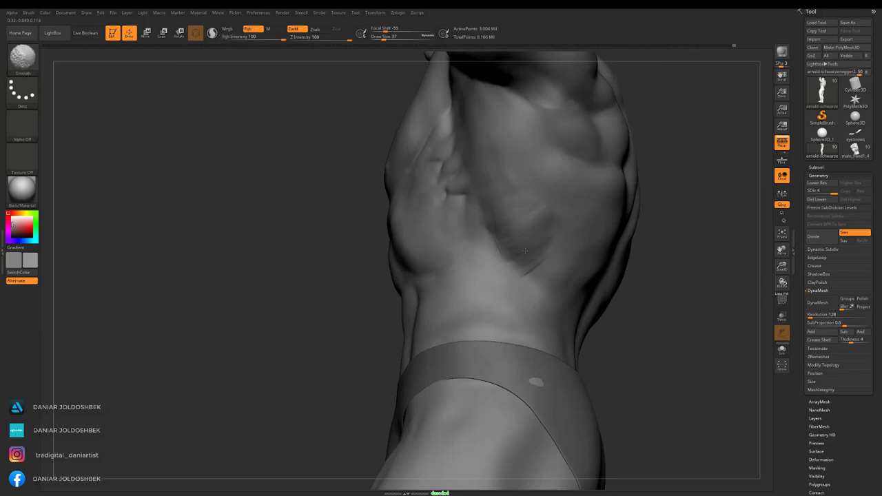
pyautogui.moveTo(345, 297)
pyautogui.mouseDown()
pyautogui.moveTo(276, 299)
pyautogui.moveTo(583, 221)
pyautogui.mouseUp()
pyautogui.moveTo(645, 229)
pyautogui.mouseDown()
pyautogui.moveTo(448, 217)
pyautogui.moveTo(473, 241)
pyautogui.mouseUp()
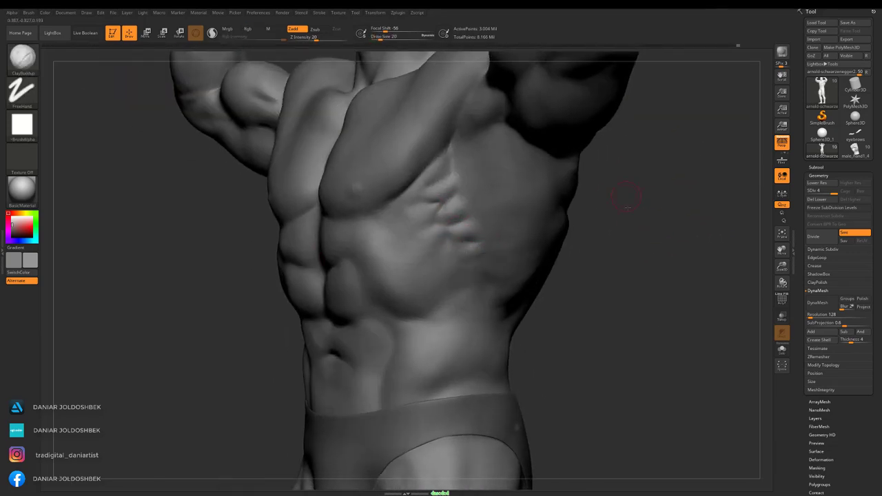
pyautogui.moveTo(620, 197); pyautogui.dragTo(508, 212)
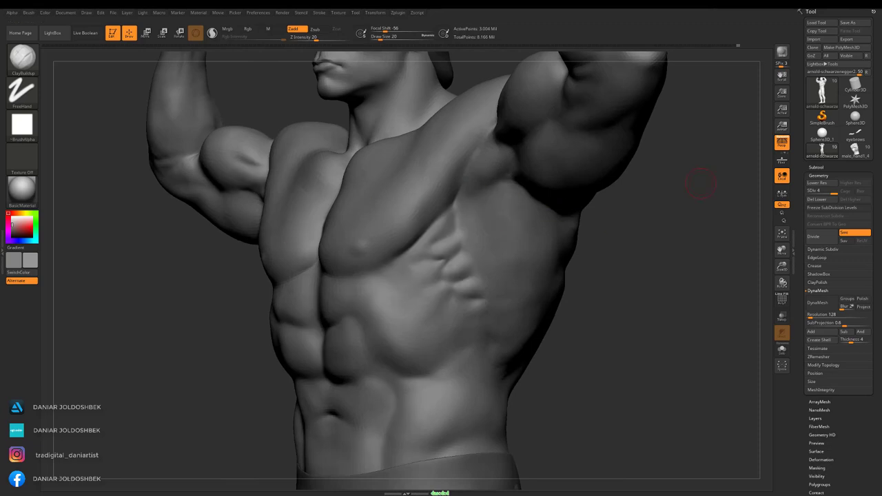
pyautogui.moveTo(821, 92)
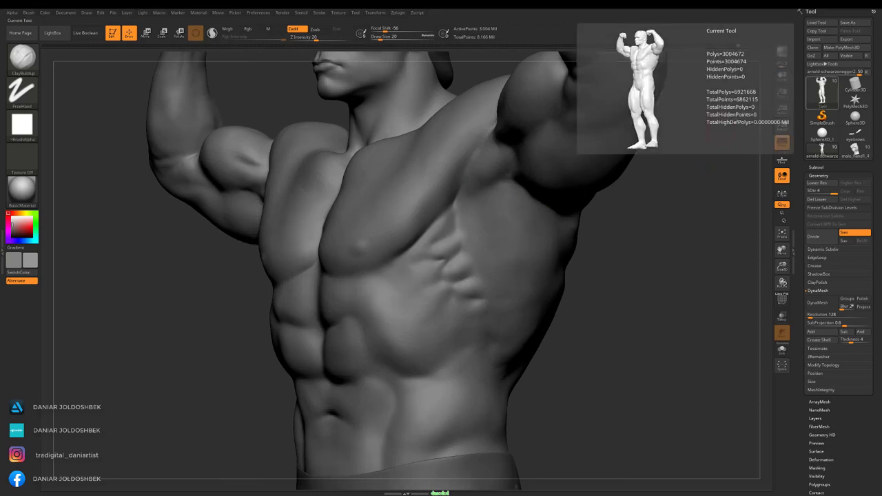
pyautogui.moveTo(669, 197); pyautogui.dragTo(499, 210)
# Carve serratus separations with DamStandard, working around to the back of the flexed arm.
pyautogui.press('b')
pyautogui.press('d')
pyautogui.press('s')
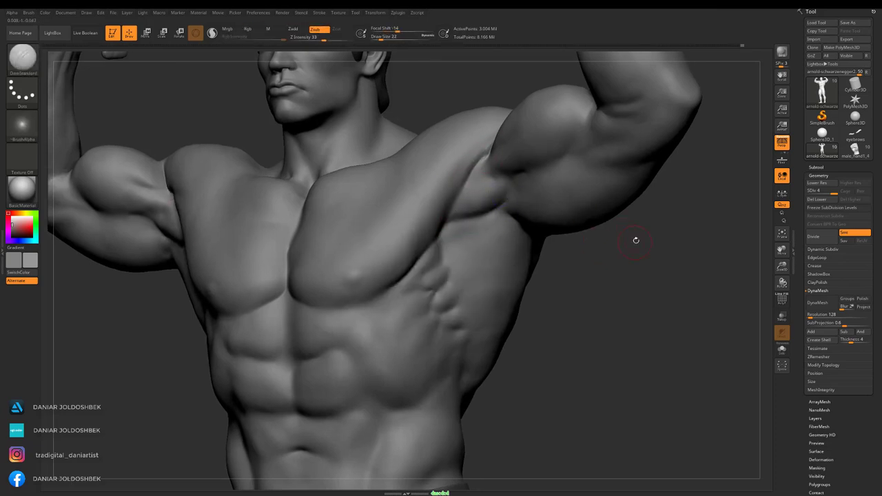
pyautogui.moveTo(633, 242); pyautogui.dragTo(544, 238)
pyautogui.moveTo(641, 186); pyautogui.dragTo(586, 214)
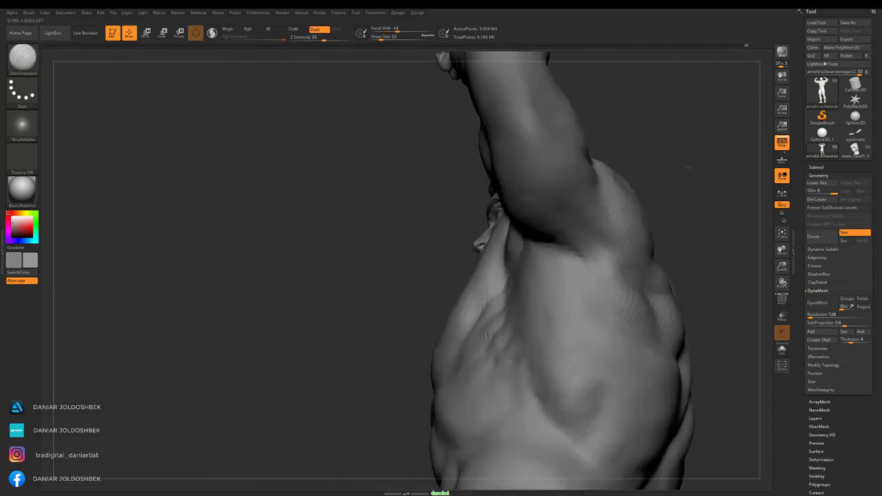
pyautogui.moveTo(399, 241)
pyautogui.mouseDown()
pyautogui.moveTo(547, 216)
pyautogui.moveTo(445, 240)
pyautogui.moveTo(514, 147)
pyautogui.moveTo(386, 227)
pyautogui.moveTo(281, 240)
pyautogui.moveTo(528, 256)
pyautogui.moveTo(564, 144)
pyautogui.moveTo(522, 163)
pyautogui.moveTo(557, 315)
pyautogui.moveTo(602, 227)
pyautogui.moveTo(695, 205)
pyautogui.moveTo(612, 220)
pyautogui.moveTo(581, 207)
pyautogui.moveTo(567, 135)
pyautogui.moveTo(410, 250)
pyautogui.moveTo(449, 212)
pyautogui.moveTo(482, 122)
pyautogui.moveTo(531, 174)
pyautogui.mouseUp()
# Sculpt with ClayBuildup and save the project.
pyautogui.press('b')
pyautogui.press('c')
pyautogui.press('b')
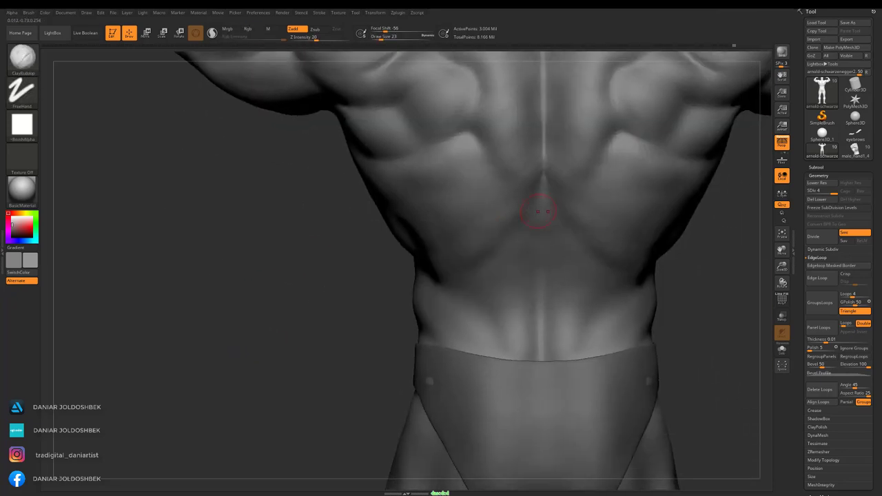
pyautogui.press('space')
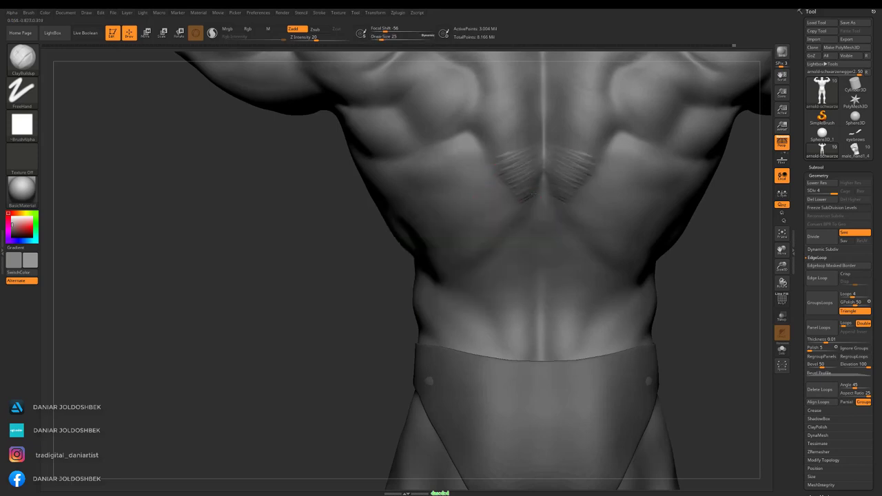
pyautogui.press('shift')
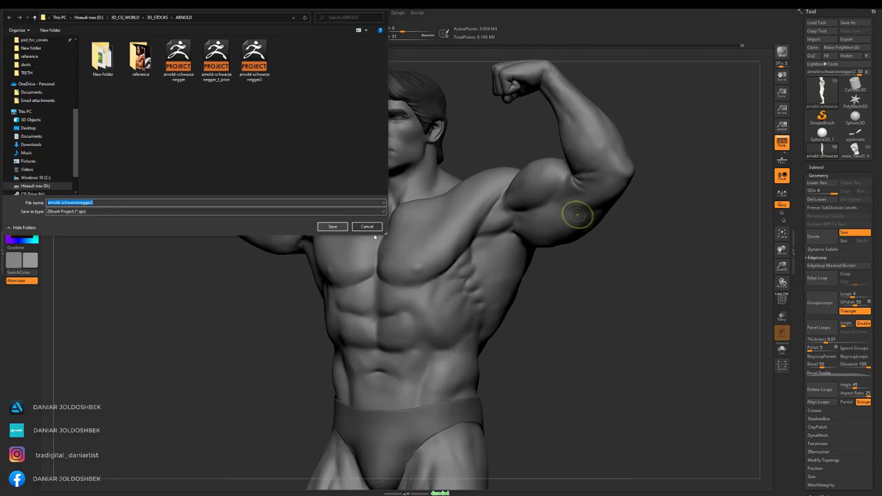
pyautogui.press('Return')
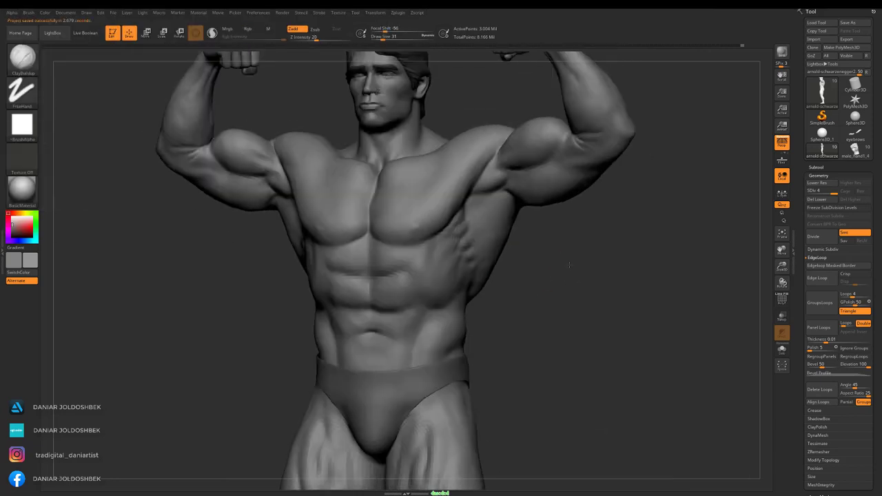
# Build up form on the lower abdomen just above the briefs.
pyautogui.moveTo(569, 264); pyautogui.dragTo(399, 310)
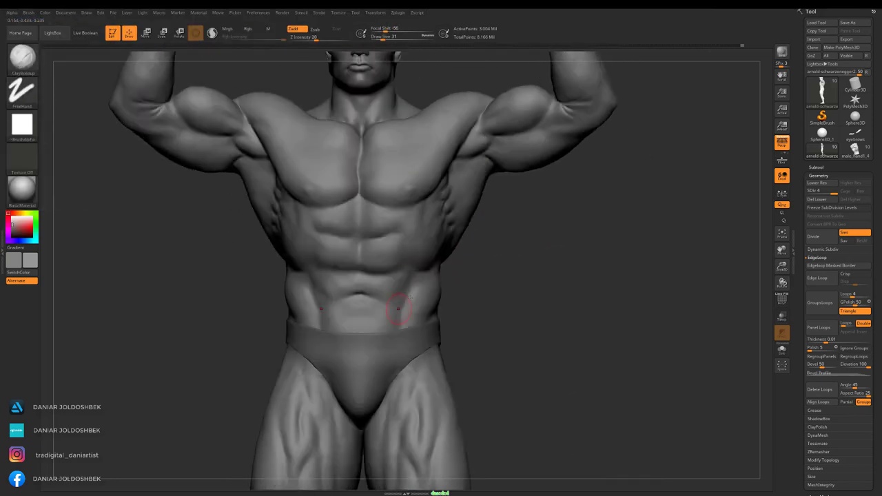
pyautogui.moveTo(515, 266); pyautogui.dragTo(387, 276)
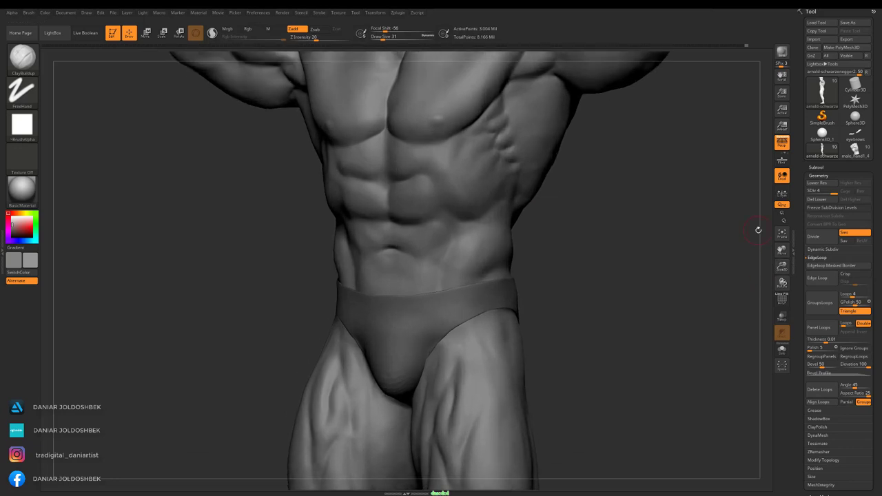
pyautogui.moveTo(564, 233)
pyautogui.mouseDown()
pyautogui.moveTo(558, 217)
pyautogui.moveTo(577, 207)
pyautogui.moveTo(552, 198)
pyautogui.mouseUp()
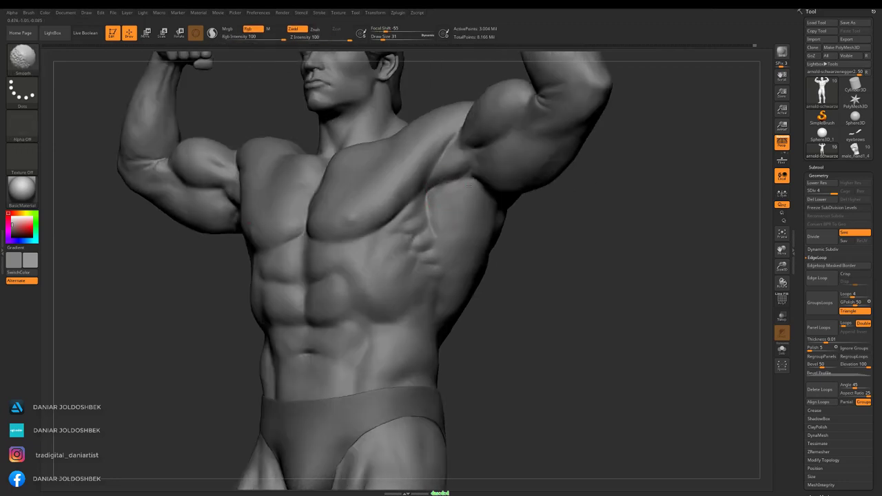
pyautogui.moveTo(620, 262); pyautogui.dragTo(447, 248)
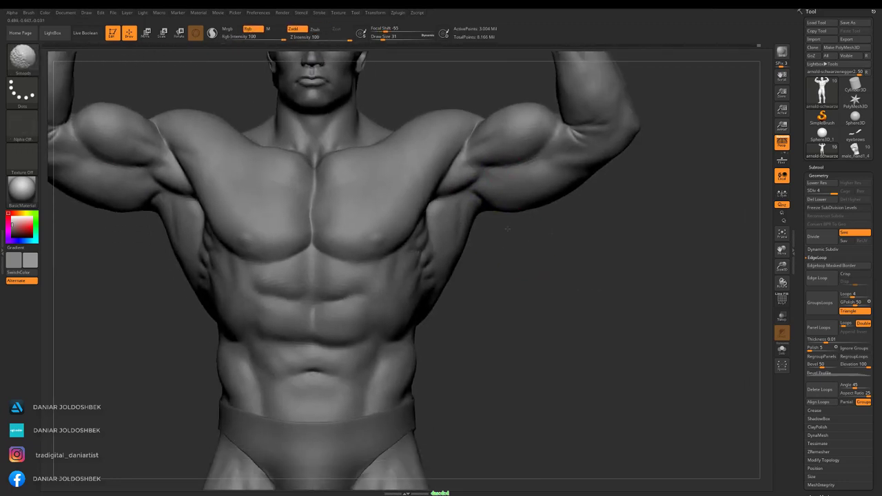
pyautogui.press('b')
pyautogui.press('c')
pyautogui.press('b')
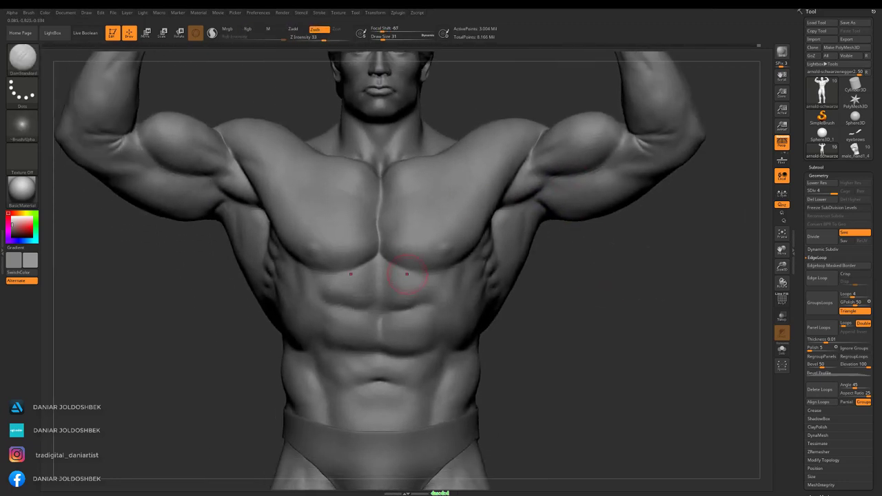
pyautogui.moveTo(461, 258)
pyautogui.keyDown('alt'); pyautogui.mouseDown()
pyautogui.moveTo(550, 196)
pyautogui.moveTo(384, 266)
pyautogui.mouseUp(); pyautogui.keyUp('alt')
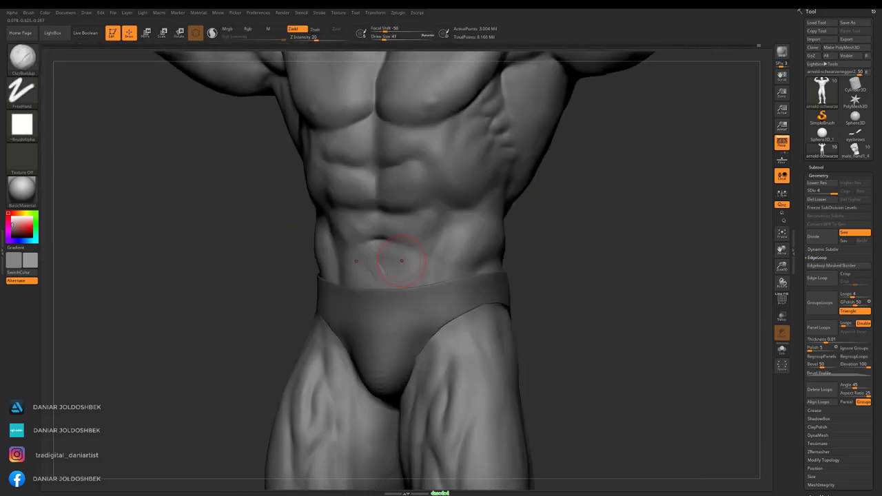
# Smooth the thighs with an enlarged brush and frame the whole figure with F.
pyautogui.moveTo(522, 214); pyautogui.dragTo(454, 197)
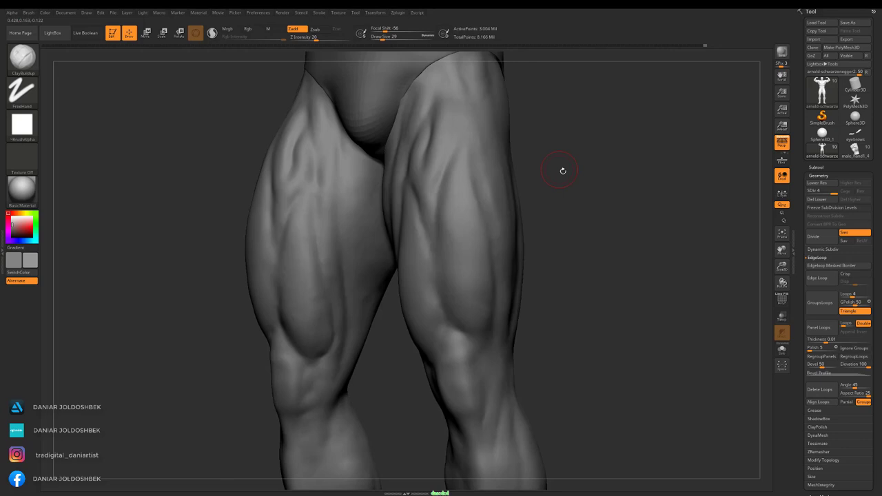
pyautogui.moveTo(561, 170); pyautogui.dragTo(516, 186)
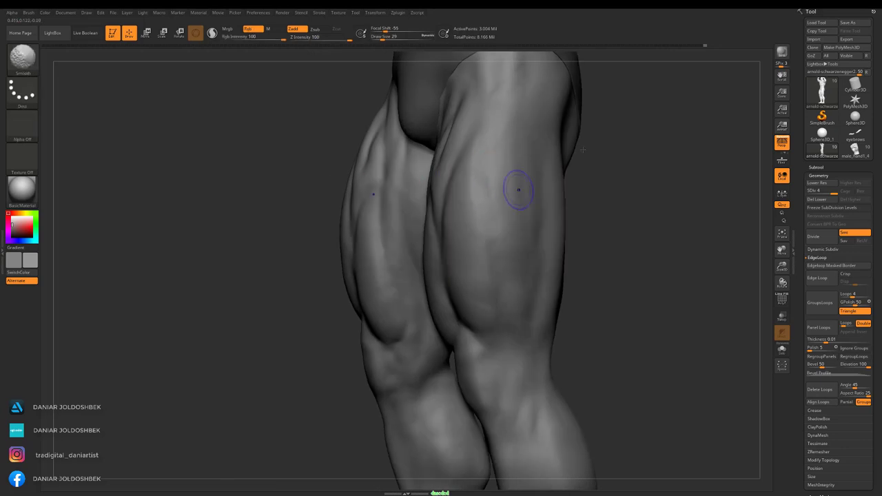
pyautogui.press('space')
pyautogui.press('f')
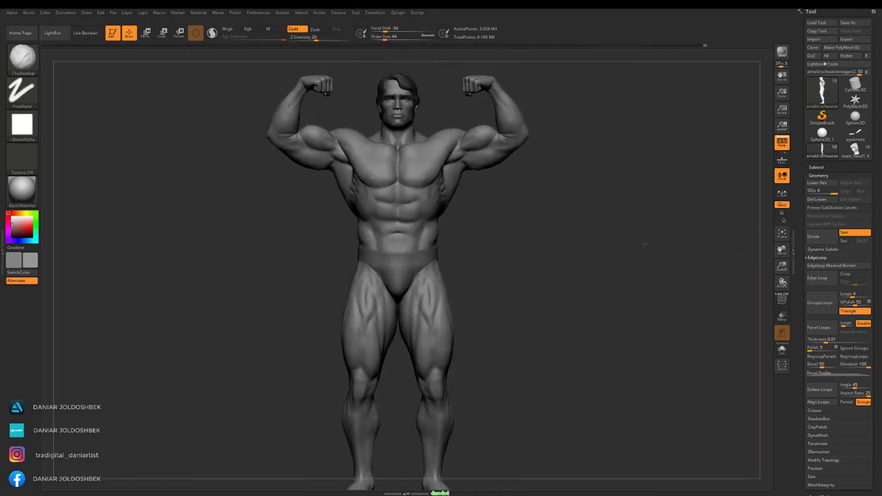
pyautogui.moveTo(782, 266)
pyautogui.mouseDown()
pyautogui.moveTo(650, 240)
pyautogui.moveTo(630, 152)
pyautogui.mouseUp()
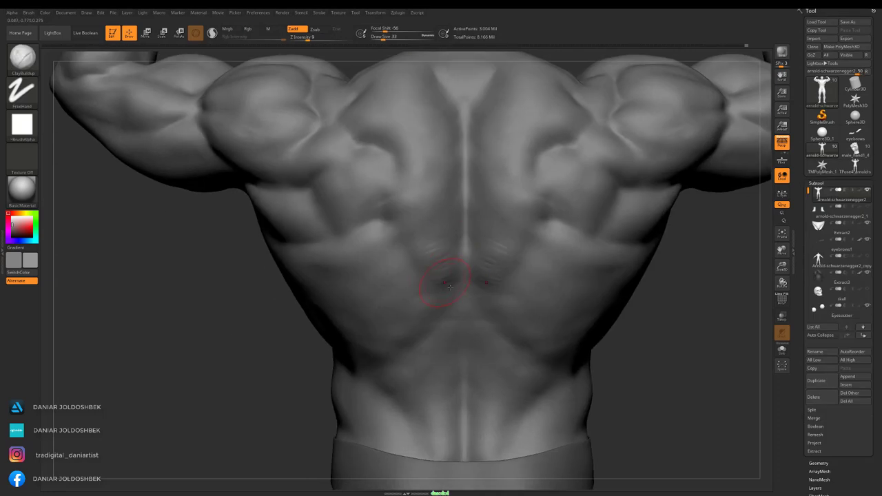
# Sculpt the back, shoulders and flexed arm from rear views.
pyautogui.moveTo(449, 284); pyautogui.dragTo(364, 299, button='right')
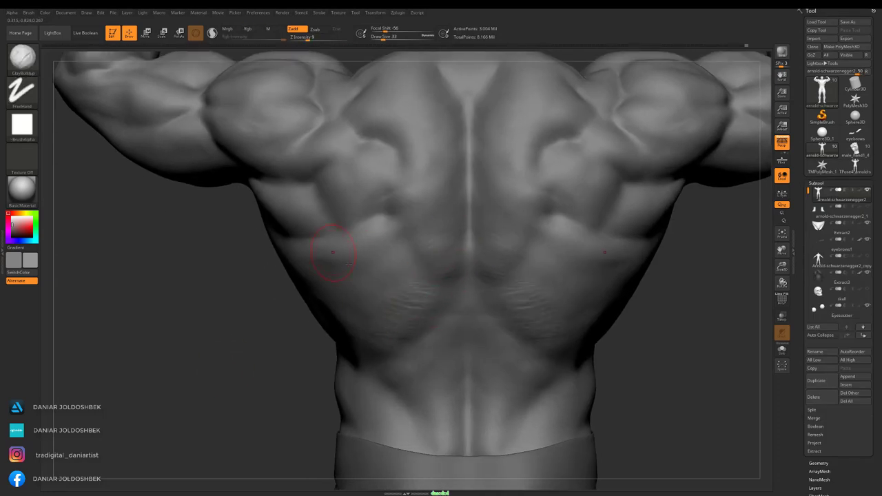
pyautogui.moveTo(416, 327)
pyautogui.mouseDown(button='right')
pyautogui.moveTo(329, 283)
pyautogui.moveTo(359, 282)
pyautogui.moveTo(310, 310)
pyautogui.moveTo(246, 315)
pyautogui.moveTo(398, 228)
pyautogui.moveTo(481, 226)
pyautogui.mouseUp(button='right')
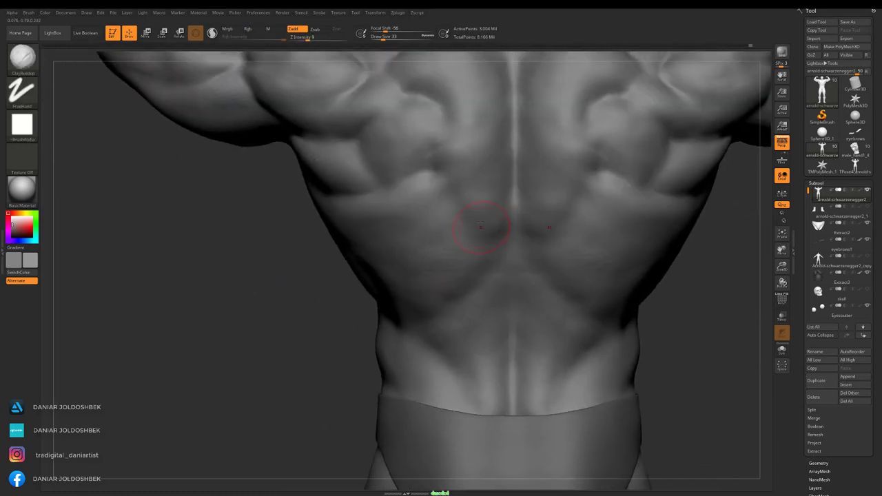
pyautogui.moveTo(288, 319); pyautogui.dragTo(477, 309, button='right')
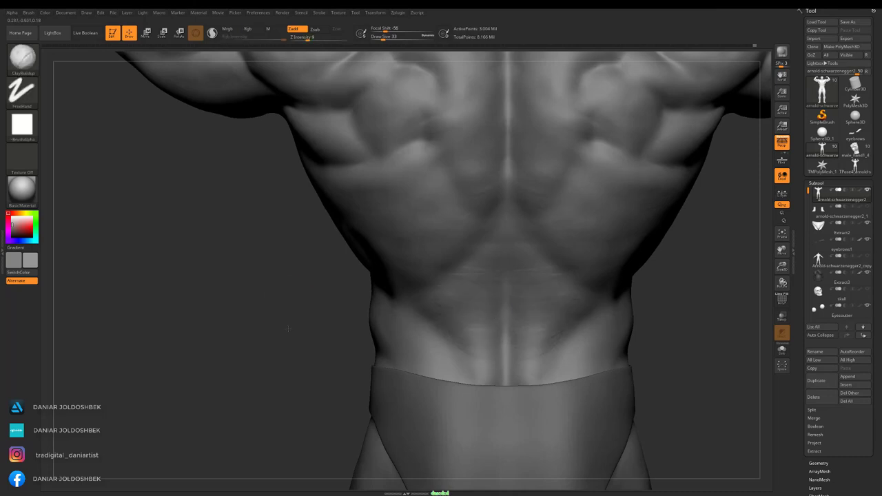
pyautogui.moveTo(288, 329); pyautogui.dragTo(618, 169, button='right')
pyautogui.moveTo(512, 168); pyautogui.dragTo(421, 172, button='right')
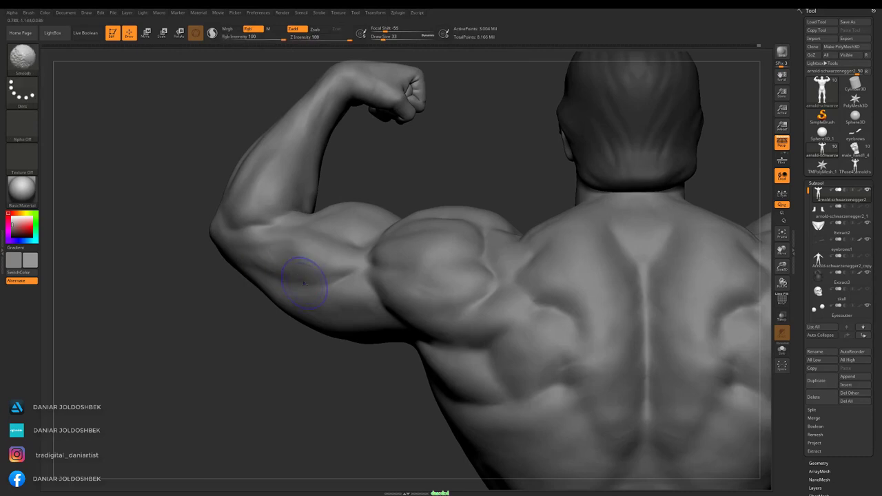
pyautogui.moveTo(308, 264); pyautogui.dragTo(356, 235, button='right')
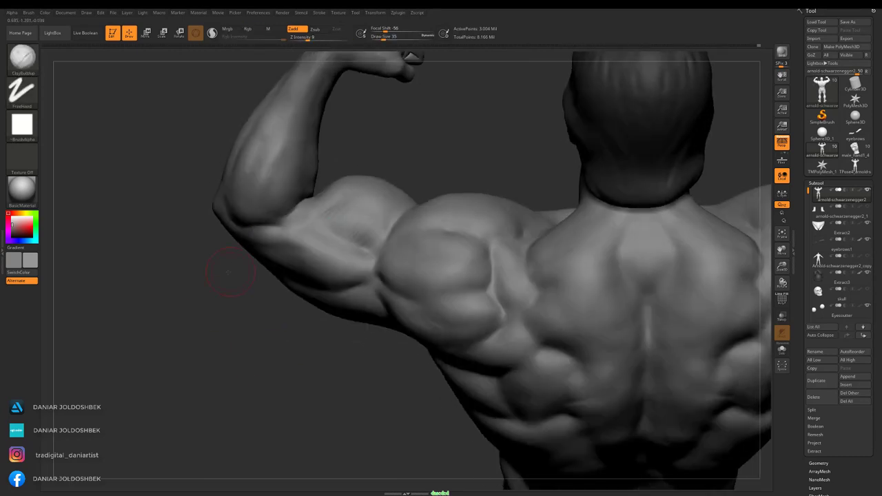
pyautogui.moveTo(229, 271)
pyautogui.mouseDown(button='right')
pyautogui.moveTo(207, 321)
pyautogui.moveTo(313, 262)
pyautogui.moveTo(341, 234)
pyautogui.mouseUp(button='right')
pyautogui.moveTo(314, 295)
pyautogui.mouseDown(button='right')
pyautogui.moveTo(335, 285)
pyautogui.moveTo(262, 346)
pyautogui.moveTo(252, 390)
pyautogui.moveTo(374, 259)
pyautogui.mouseUp(button='right')
pyautogui.moveTo(264, 348)
pyautogui.mouseDown(button='right')
pyautogui.moveTo(403, 293)
pyautogui.moveTo(456, 189)
pyautogui.mouseUp(button='right')
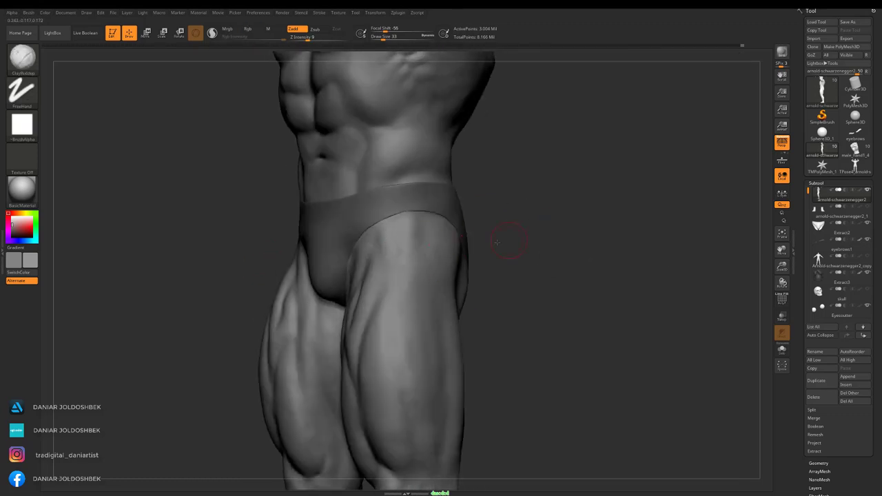
# Smooth the thigh surface and confirm saving the project.
pyautogui.keyDown('shift'); pyautogui.moveTo(443, 240); pyautogui.dragTo(451, 283); pyautogui.keyUp('shift')
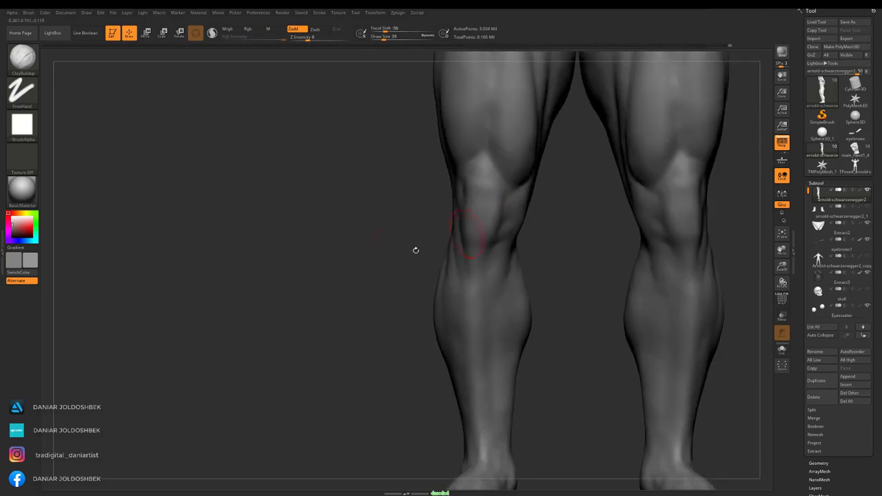
pyautogui.click(333, 227)
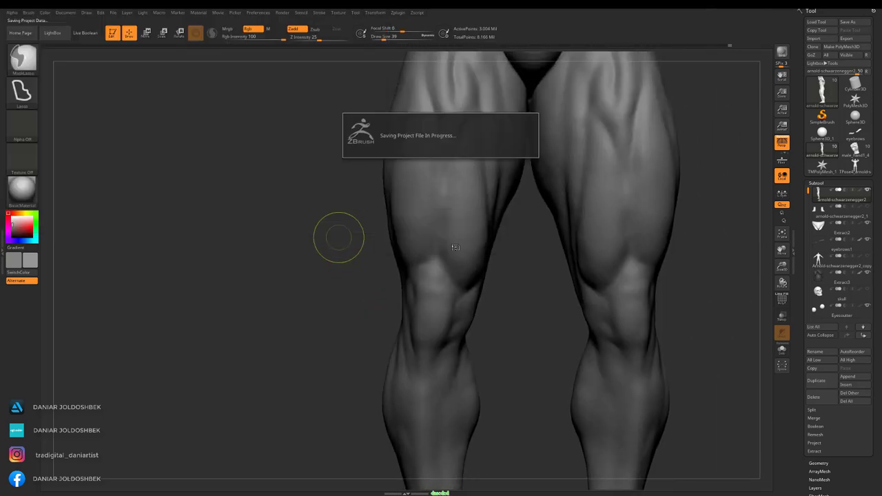
pyautogui.moveTo(276, 241)
pyautogui.mouseDown()
pyautogui.moveTo(234, 241)
pyautogui.moveTo(325, 238)
pyautogui.moveTo(479, 172)
pyautogui.mouseUp()
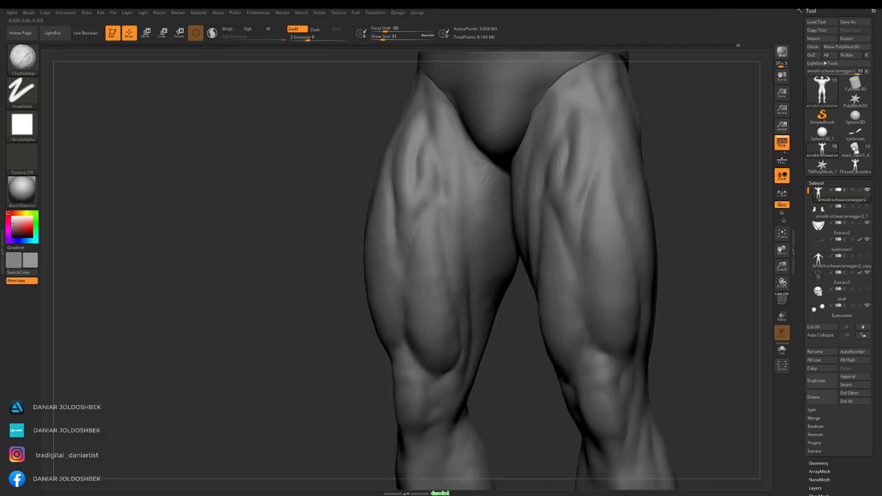
pyautogui.moveTo(491, 198)
pyautogui.mouseDown(button='right')
pyautogui.moveTo(452, 186)
pyautogui.moveTo(354, 215)
pyautogui.mouseUp(button='right')
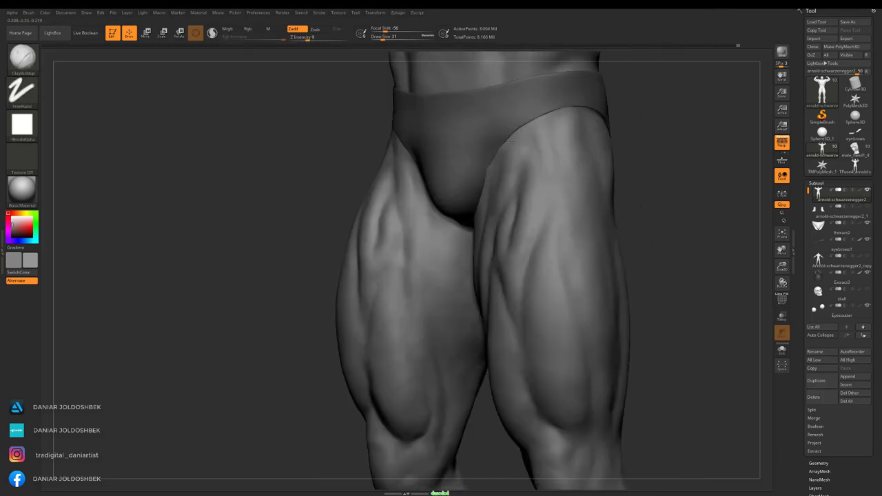
# Refine the back and left arm and shoulder, then save with Ctrl+S.
pyautogui.keyDown('shift'); pyautogui.moveTo(551, 159); pyautogui.dragTo(647, 224); pyautogui.keyUp('shift')
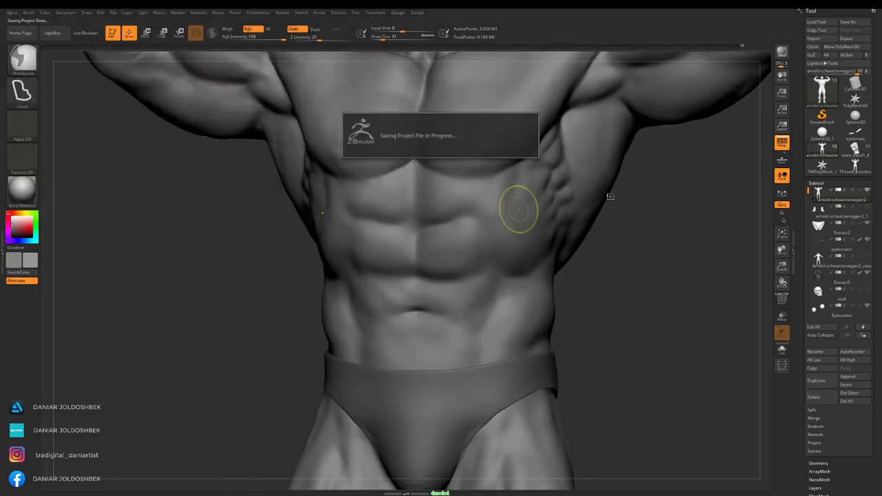
pyautogui.moveTo(636, 224)
pyautogui.mouseDown()
pyautogui.moveTo(612, 219)
pyautogui.moveTo(393, 255)
pyautogui.mouseUp()
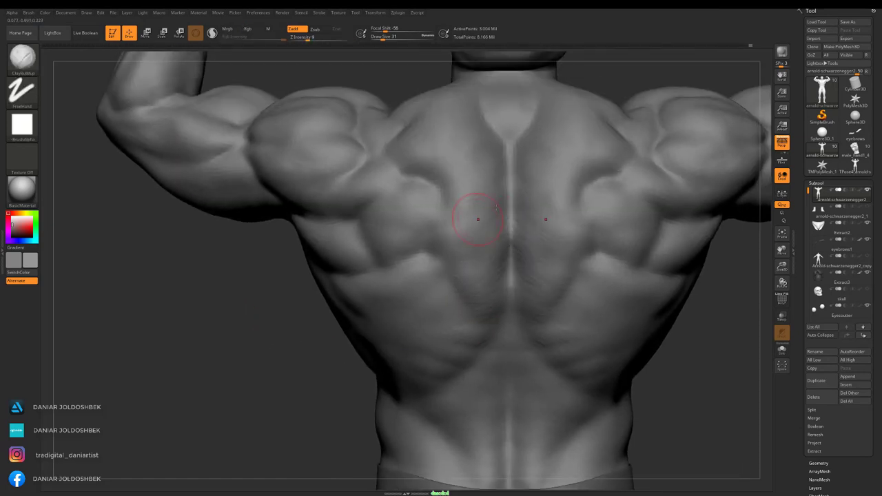
pyautogui.moveTo(478, 220); pyautogui.dragTo(507, 179, button='right')
pyautogui.moveTo(205, 347); pyautogui.dragTo(401, 234, button='right')
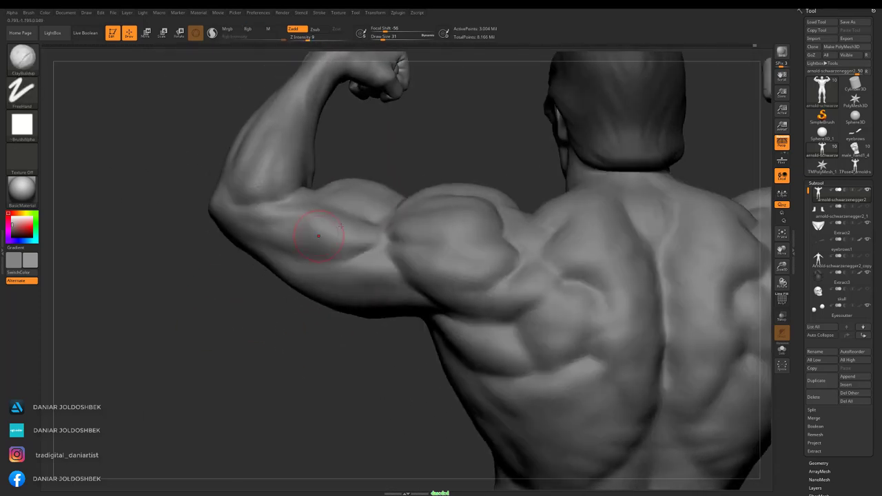
pyautogui.moveTo(306, 242); pyautogui.dragTo(360, 258, button='right')
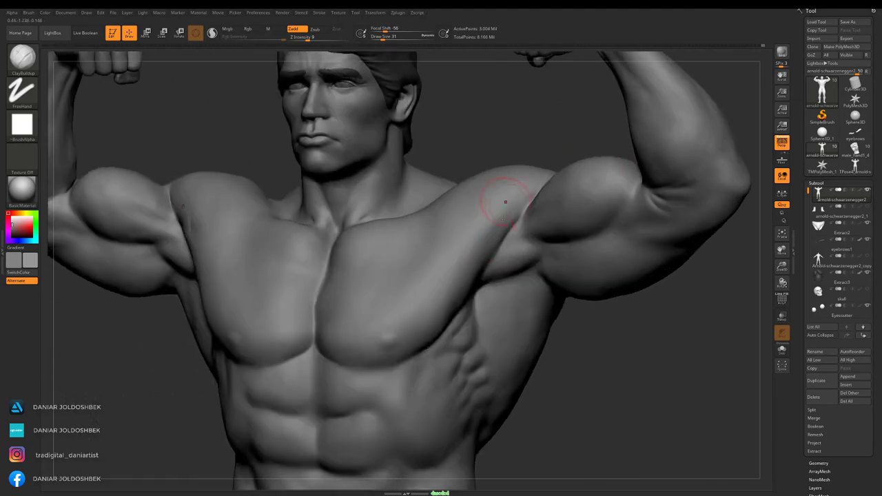
pyautogui.hotkey('ctrl', 's')
pyautogui.press('Return')
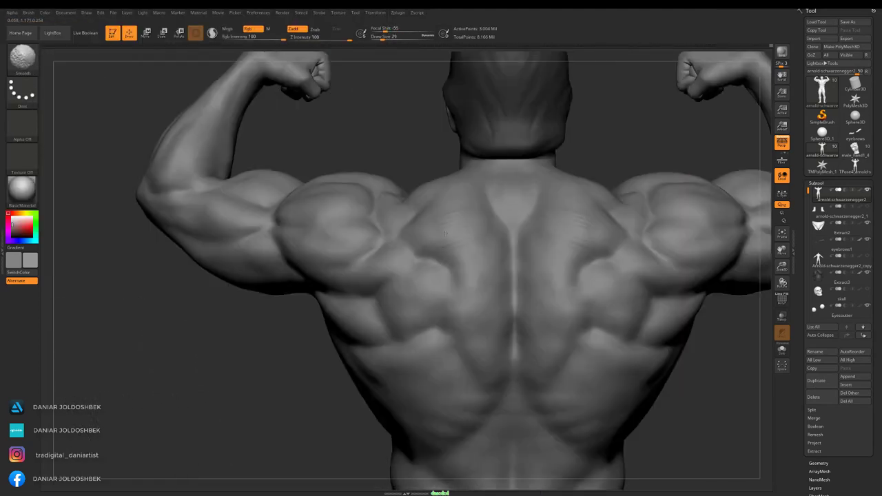
# Refine the chest from angled and front views.
pyautogui.moveTo(355, 256)
pyautogui.mouseDown()
pyautogui.moveTo(343, 278)
pyautogui.moveTo(698, 168)
pyautogui.moveTo(684, 140)
pyautogui.mouseUp()
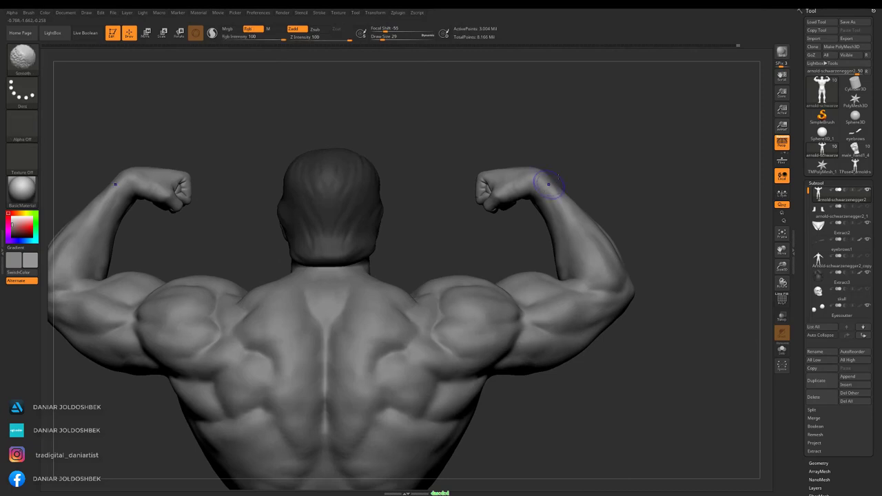
pyautogui.moveTo(711, 122)
pyautogui.mouseDown()
pyautogui.moveTo(406, 333)
pyautogui.moveTo(473, 232)
pyautogui.moveTo(289, 186)
pyautogui.moveTo(153, 303)
pyautogui.moveTo(344, 268)
pyautogui.moveTo(339, 300)
pyautogui.moveTo(275, 335)
pyautogui.moveTo(386, 262)
pyautogui.moveTo(377, 258)
pyautogui.mouseUp()
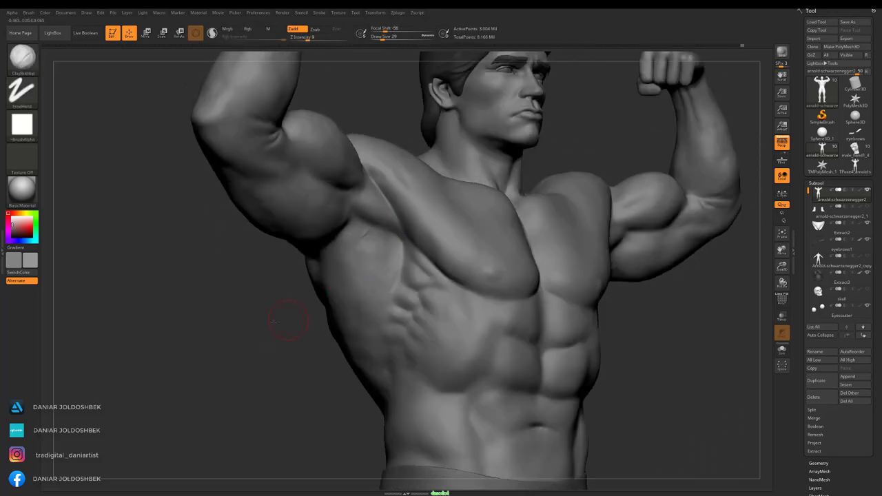
pyautogui.moveTo(274, 321)
pyautogui.mouseDown()
pyautogui.moveTo(368, 218)
pyautogui.moveTo(336, 250)
pyautogui.moveTo(324, 289)
pyautogui.moveTo(290, 320)
pyautogui.mouseUp()
pyautogui.press('space')
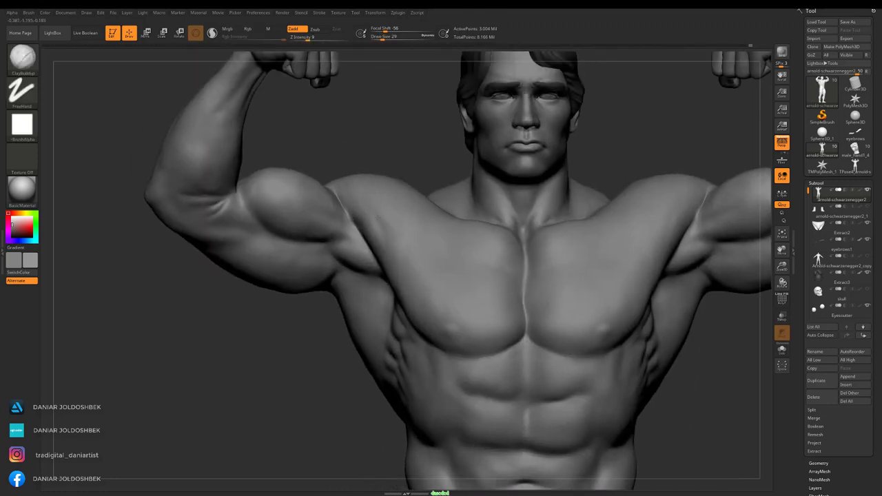
pyautogui.moveTo(379, 218)
pyautogui.mouseDown()
pyautogui.moveTo(389, 217)
pyautogui.moveTo(240, 351)
pyautogui.moveTo(260, 350)
pyautogui.moveTo(537, 97)
pyautogui.moveTo(369, 257)
pyautogui.mouseUp()
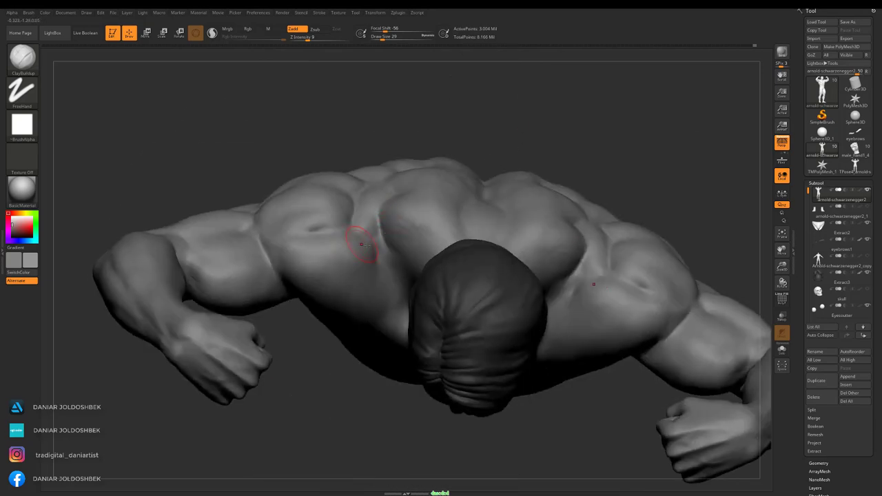
# Smooth the abdominal muscles from front and three-quarter views.
pyautogui.moveTo(390, 186)
pyautogui.keyDown('shift'); pyautogui.mouseDown()
pyautogui.moveTo(246, 295)
pyautogui.moveTo(292, 122)
pyautogui.moveTo(249, 308)
pyautogui.moveTo(483, 222)
pyautogui.mouseUp(); pyautogui.keyUp('shift')
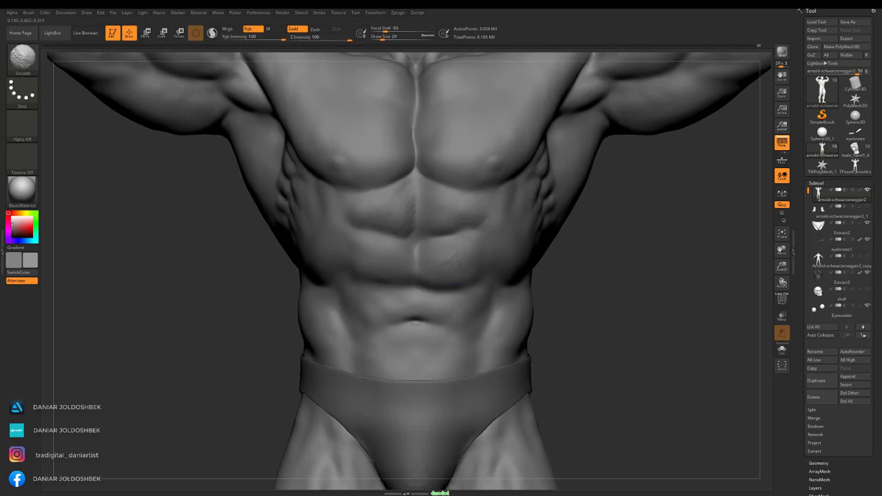
pyautogui.moveTo(407, 222); pyautogui.dragTo(677, 216)
pyautogui.keyDown('shift'); pyautogui.moveTo(492, 237); pyautogui.dragTo(430, 277); pyautogui.keyUp('shift')
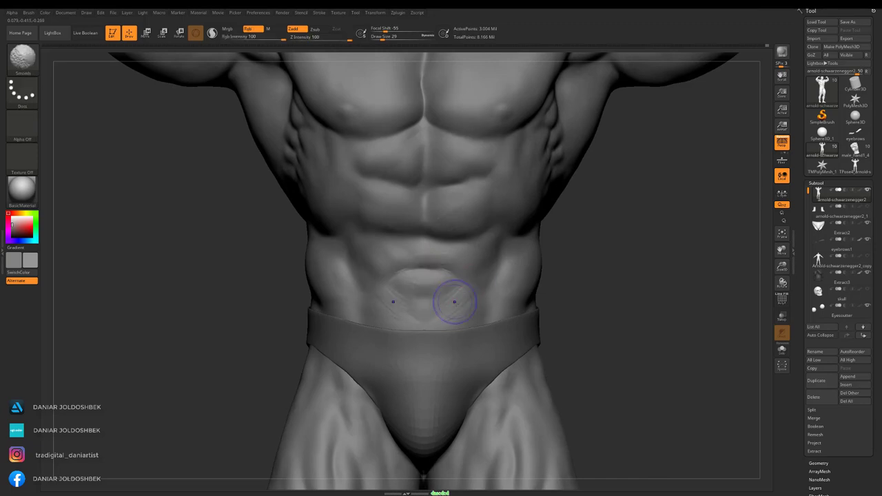
pyautogui.moveTo(290, 304)
pyautogui.mouseDown()
pyautogui.moveTo(223, 306)
pyautogui.moveTo(496, 218)
pyautogui.moveTo(482, 205)
pyautogui.mouseUp()
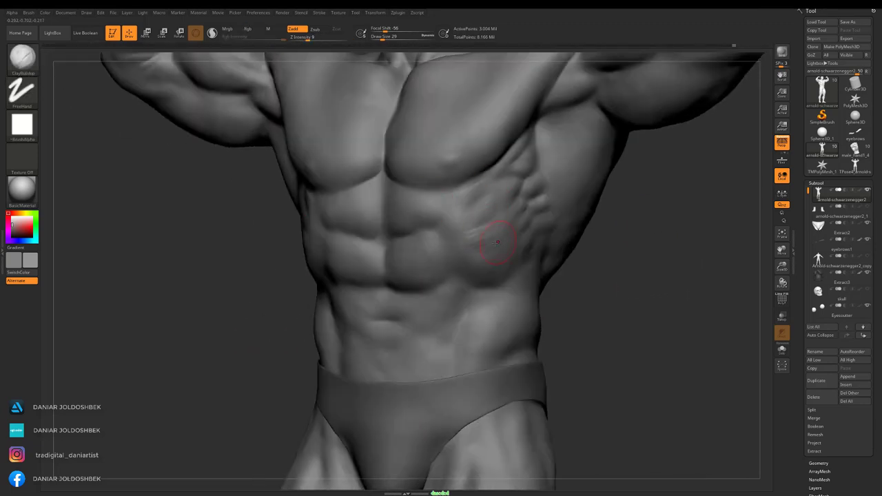
pyautogui.moveTo(497, 241)
pyautogui.mouseDown()
pyautogui.moveTo(645, 191)
pyautogui.moveTo(627, 242)
pyautogui.moveTo(620, 232)
pyautogui.mouseUp()
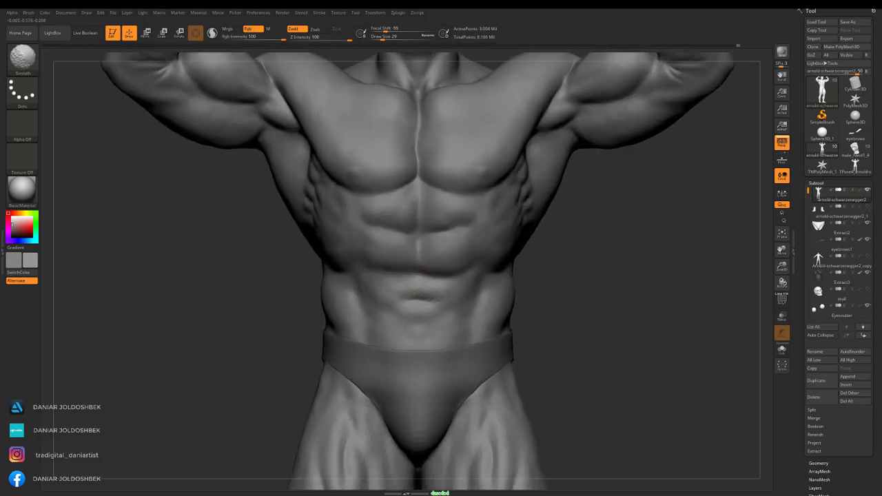
# Reshape the raised arm and fist with the Move brush.
pyautogui.moveTo(427, 338)
pyautogui.mouseDown()
pyautogui.moveTo(592, 296)
pyautogui.moveTo(565, 183)
pyautogui.moveTo(590, 138)
pyautogui.moveTo(620, 191)
pyautogui.moveTo(679, 225)
pyautogui.moveTo(669, 202)
pyautogui.moveTo(600, 142)
pyautogui.mouseUp()
pyautogui.rightClick(593, 297)
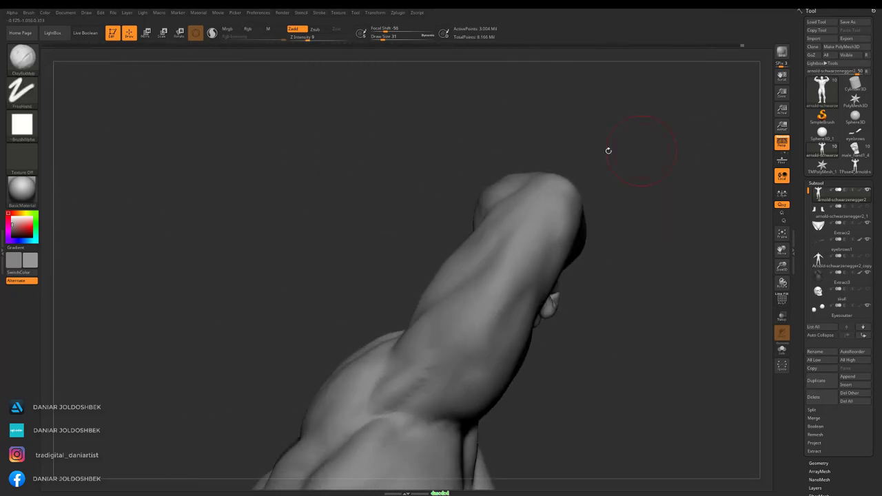
pyautogui.press('space')
pyautogui.moveTo(503, 214)
pyautogui.mouseDown()
pyautogui.moveTo(386, 187)
pyautogui.moveTo(329, 258)
pyautogui.moveTo(497, 223)
pyautogui.moveTo(482, 255)
pyautogui.moveTo(711, 162)
pyautogui.moveTo(423, 315)
pyautogui.moveTo(716, 161)
pyautogui.moveTo(561, 135)
pyautogui.moveTo(479, 240)
pyautogui.moveTo(502, 296)
pyautogui.moveTo(456, 241)
pyautogui.moveTo(313, 381)
pyautogui.moveTo(413, 228)
pyautogui.moveTo(521, 206)
pyautogui.moveTo(483, 138)
pyautogui.moveTo(306, 331)
pyautogui.moveTo(590, 216)
pyautogui.moveTo(560, 233)
pyautogui.moveTo(620, 221)
pyautogui.moveTo(669, 177)
pyautogui.moveTo(644, 203)
pyautogui.moveTo(666, 208)
pyautogui.mouseUp()
# Refine the thighs and lower legs, then save over the existing project file.
pyautogui.press('f')
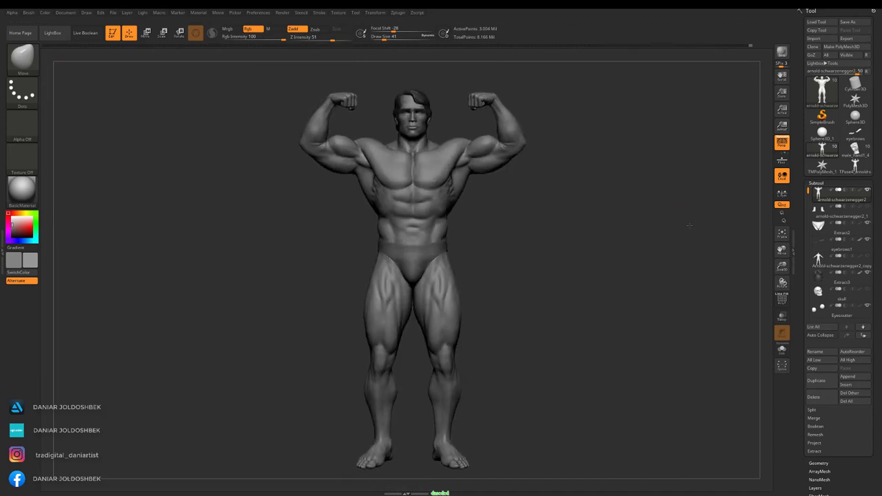
pyautogui.moveTo(780, 270)
pyautogui.keyDown('alt'); pyautogui.mouseDown()
pyautogui.moveTo(636, 234)
pyautogui.moveTo(456, 255)
pyautogui.moveTo(567, 236)
pyautogui.mouseUp(); pyautogui.keyUp('alt')
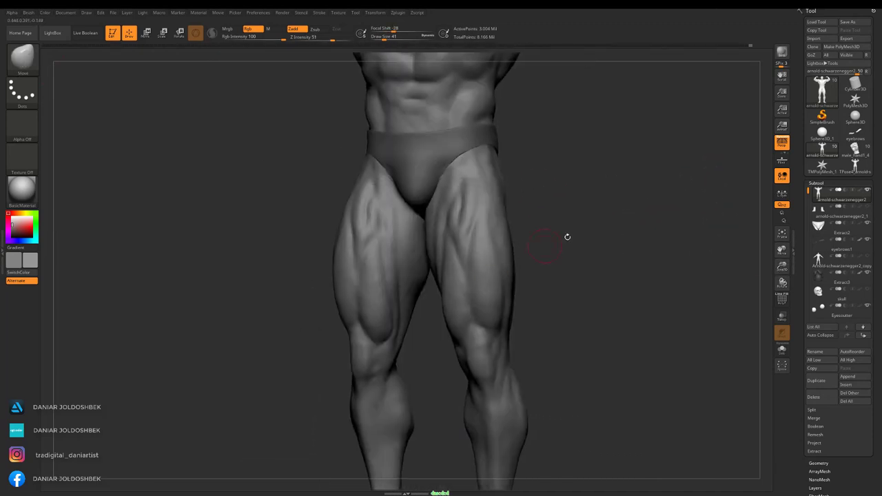
pyautogui.moveTo(459, 255)
pyautogui.mouseDown()
pyautogui.moveTo(574, 236)
pyautogui.moveTo(418, 207)
pyautogui.moveTo(613, 213)
pyautogui.moveTo(493, 273)
pyautogui.mouseUp()
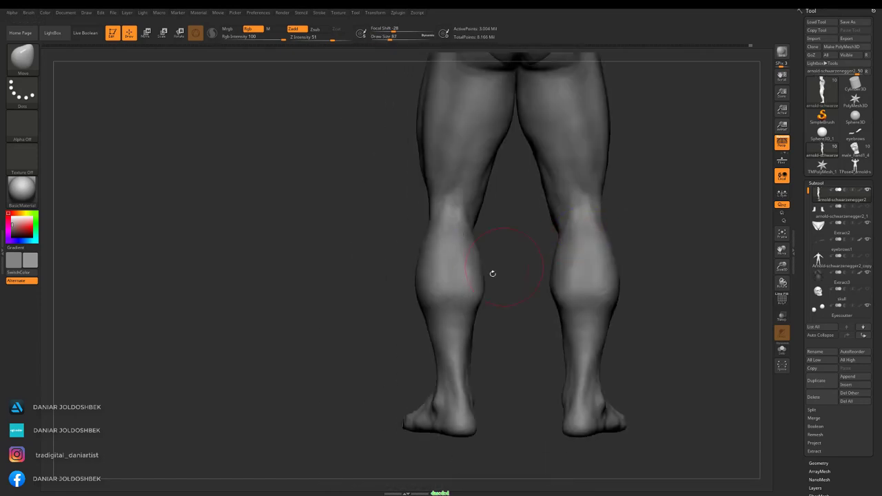
pyautogui.moveTo(447, 302)
pyautogui.mouseDown()
pyautogui.moveTo(504, 273)
pyautogui.moveTo(366, 301)
pyautogui.moveTo(323, 241)
pyautogui.moveTo(479, 169)
pyautogui.mouseUp()
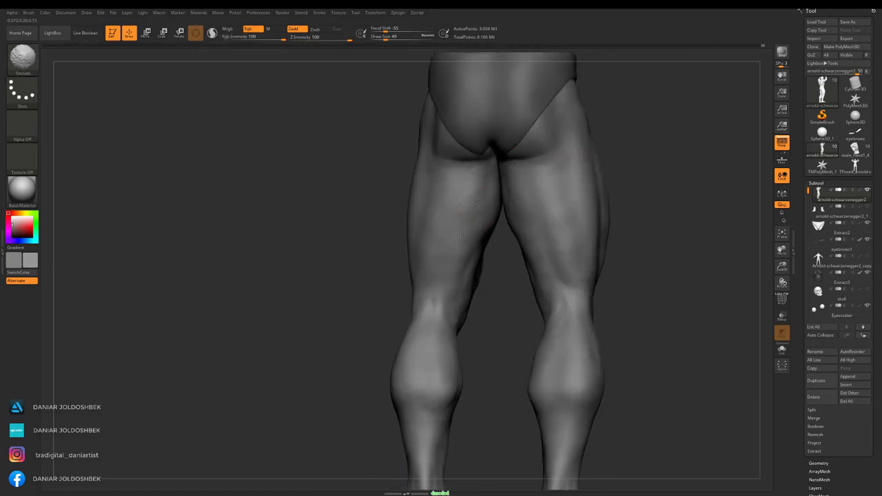
pyautogui.moveTo(460, 234)
pyautogui.keyDown('alt'); pyautogui.mouseDown()
pyautogui.moveTo(622, 187)
pyautogui.moveTo(534, 293)
pyautogui.moveTo(546, 317)
pyautogui.mouseUp(); pyautogui.keyUp('alt')
pyautogui.hotkey('ctrl', 's')
pyautogui.press('Return')
pyautogui.press('y')
# Sculpt and smooth the glutes, thighs and back from rear and side views.
pyautogui.moveTo(569, 288)
pyautogui.keyDown('shift'); pyautogui.mouseDown()
pyautogui.moveTo(659, 199)
pyautogui.moveTo(525, 228)
pyautogui.mouseUp(); pyautogui.keyUp('shift')
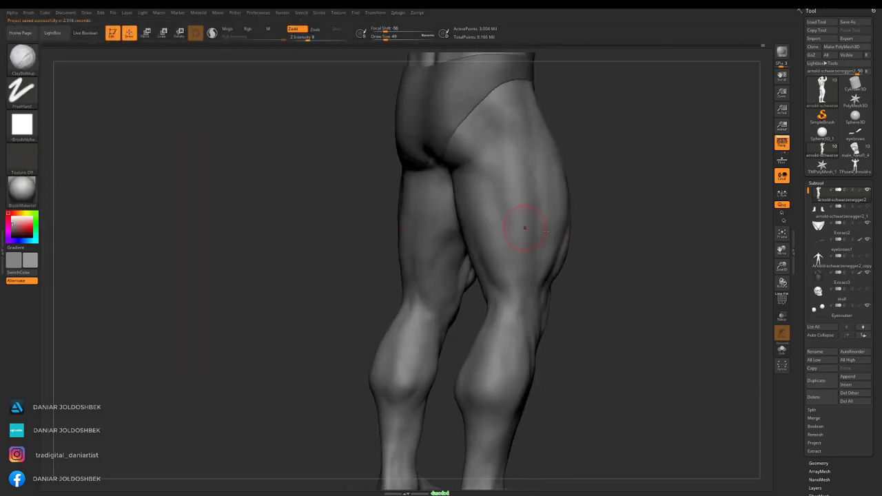
pyautogui.keyDown('shift'); pyautogui.moveTo(524, 296); pyautogui.dragTo(353, 237); pyautogui.keyUp('shift')
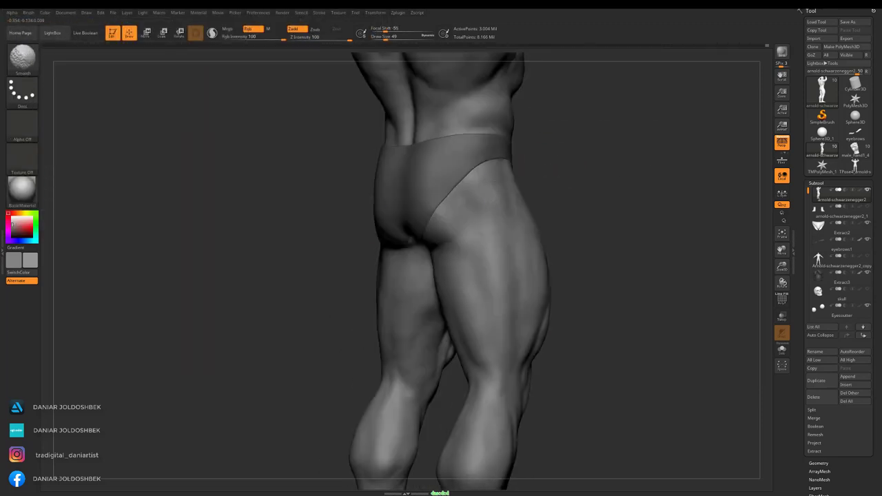
pyautogui.keyDown('shift'); pyautogui.moveTo(389, 213); pyautogui.dragTo(467, 207); pyautogui.keyUp('shift')
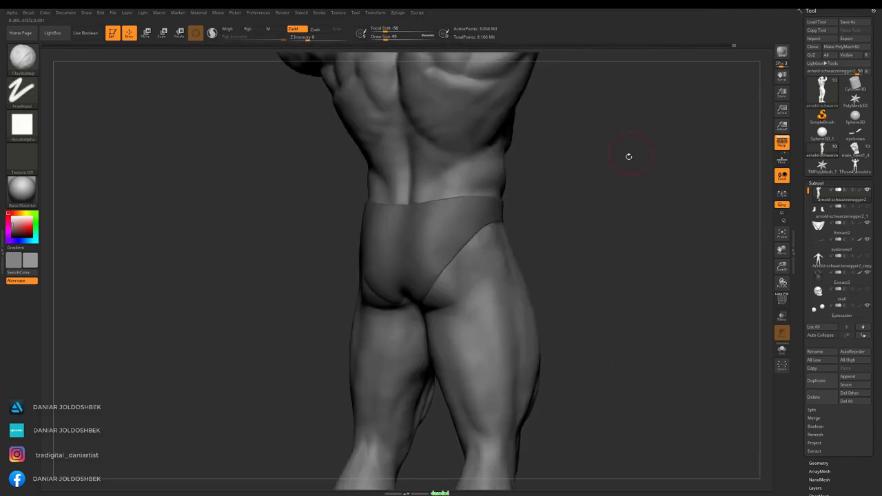
pyautogui.moveTo(627, 155)
pyautogui.keyDown('alt'); pyautogui.mouseDown()
pyautogui.moveTo(619, 221)
pyautogui.moveTo(736, 86)
pyautogui.mouseUp(); pyautogui.keyUp('alt')
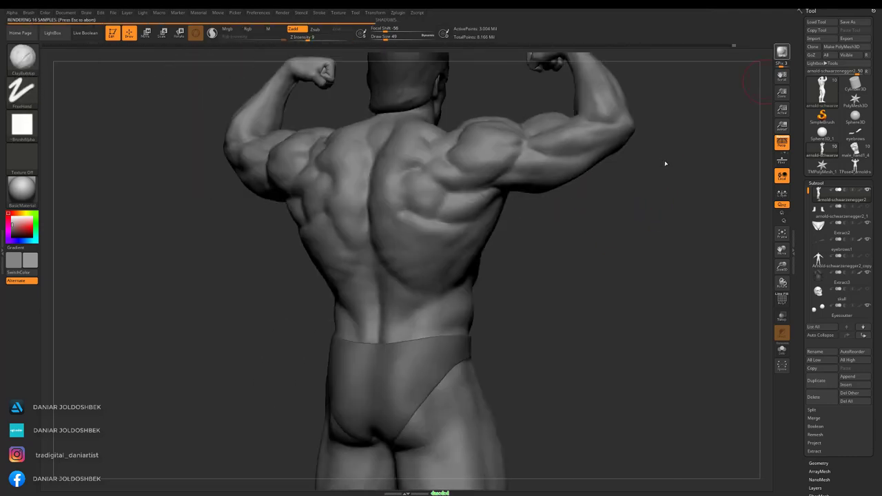
pyautogui.moveTo(665, 163)
pyautogui.mouseDown()
pyautogui.moveTo(742, 260)
pyautogui.moveTo(704, 290)
pyautogui.moveTo(467, 221)
pyautogui.mouseUp()
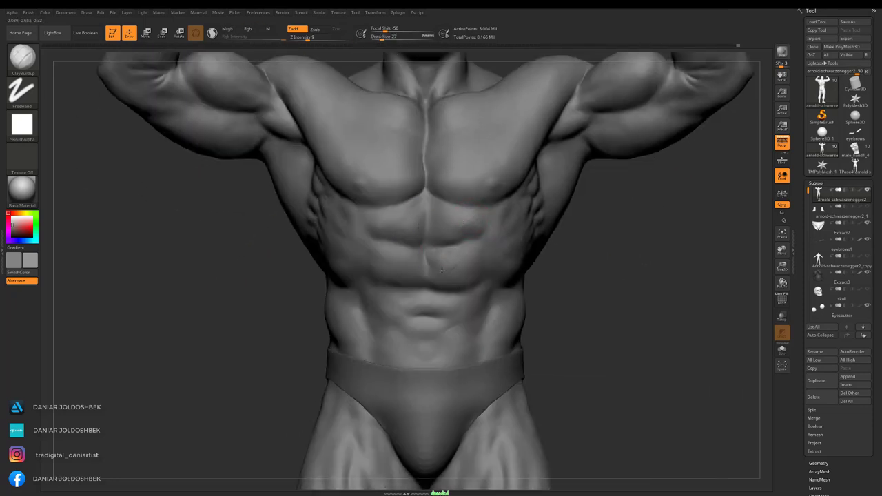
pyautogui.moveTo(606, 247)
pyautogui.mouseDown()
pyautogui.moveTo(485, 256)
pyautogui.moveTo(438, 286)
pyautogui.mouseUp()
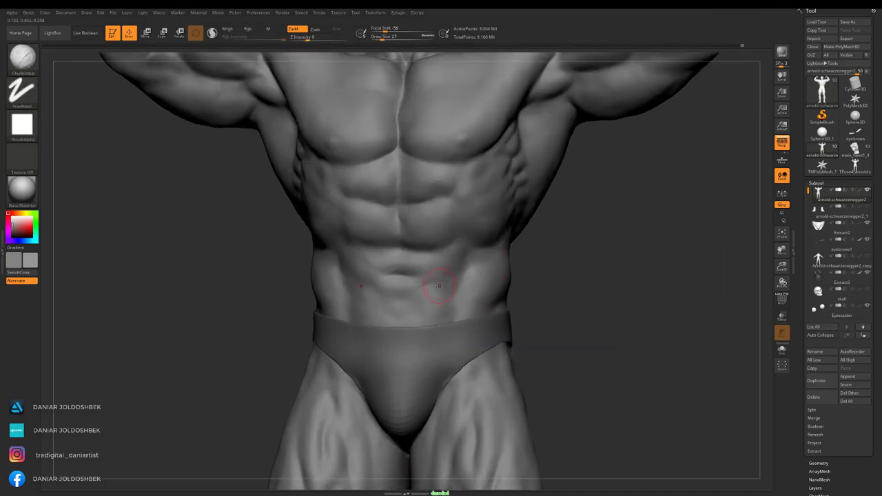
# Refine the abs and torso side, then work down to the knees.
pyautogui.moveTo(647, 261); pyautogui.dragTo(542, 257)
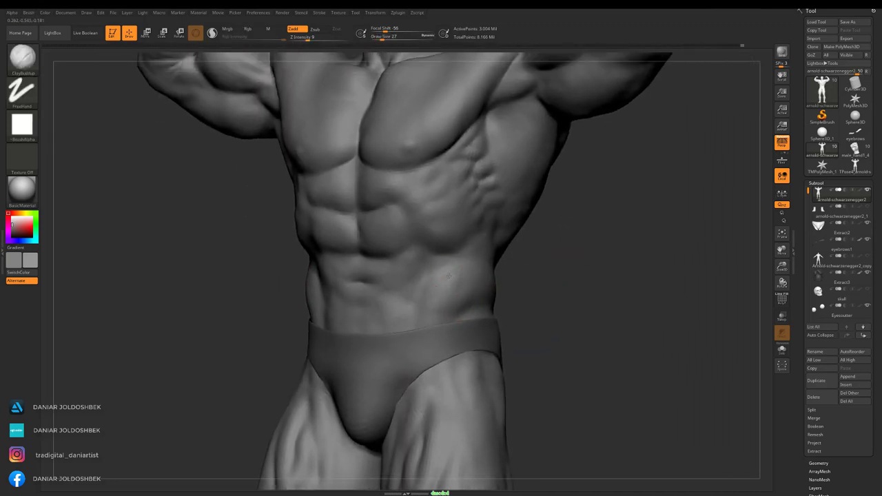
pyautogui.moveTo(448, 275); pyautogui.dragTo(481, 243)
pyautogui.moveTo(494, 272)
pyautogui.mouseDown()
pyautogui.moveTo(652, 180)
pyautogui.moveTo(451, 253)
pyautogui.mouseUp()
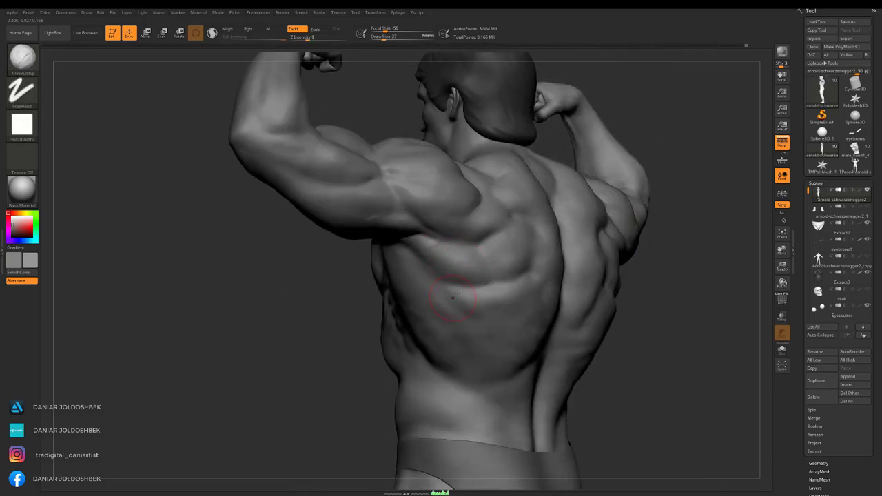
pyautogui.moveTo(452, 297)
pyautogui.mouseDown()
pyautogui.moveTo(432, 239)
pyautogui.moveTo(353, 258)
pyautogui.moveTo(473, 332)
pyautogui.moveTo(472, 277)
pyautogui.mouseUp()
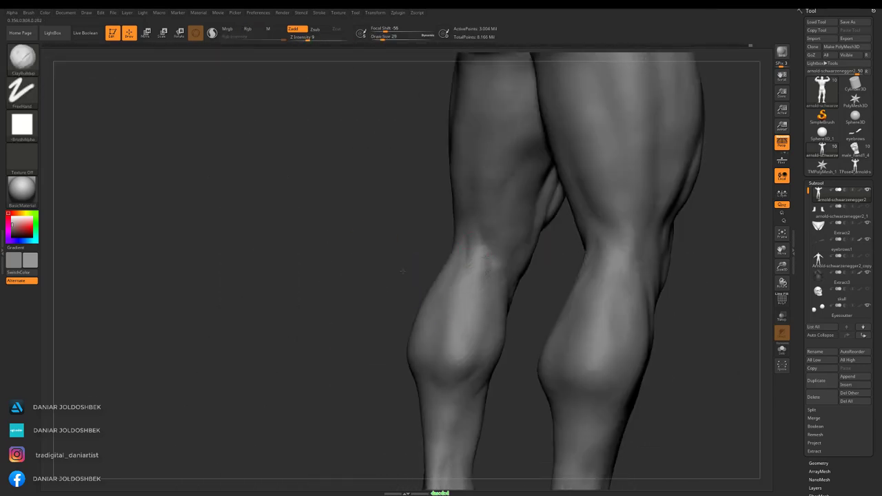
pyautogui.moveTo(403, 270); pyautogui.dragTo(454, 260)
pyautogui.moveTo(406, 282)
pyautogui.mouseDown()
pyautogui.moveTo(394, 266)
pyautogui.moveTo(417, 232)
pyautogui.moveTo(533, 189)
pyautogui.mouseUp()
# Reshape the lower legs with the Move brush.
pyautogui.press('b')
pyautogui.press('m')
pyautogui.press('v')
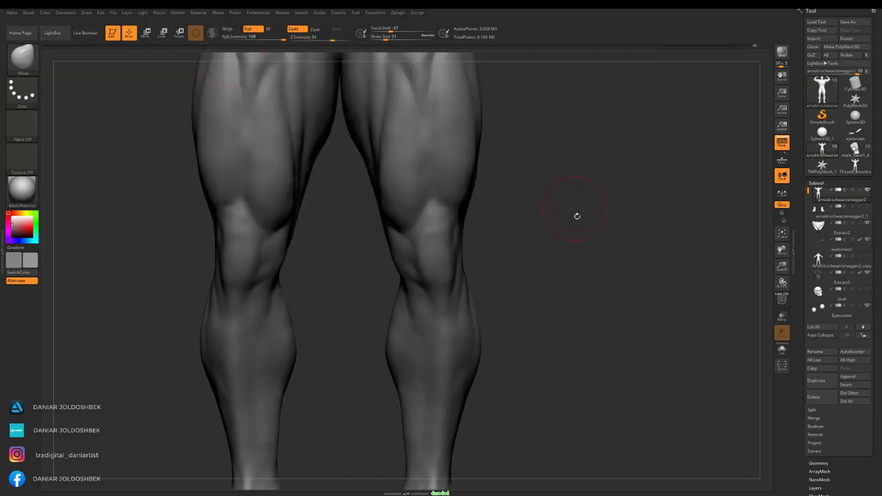
pyautogui.moveTo(576, 216)
pyautogui.mouseDown()
pyautogui.moveTo(508, 197)
pyautogui.moveTo(556, 159)
pyautogui.moveTo(650, 128)
pyautogui.moveTo(465, 232)
pyautogui.mouseUp()
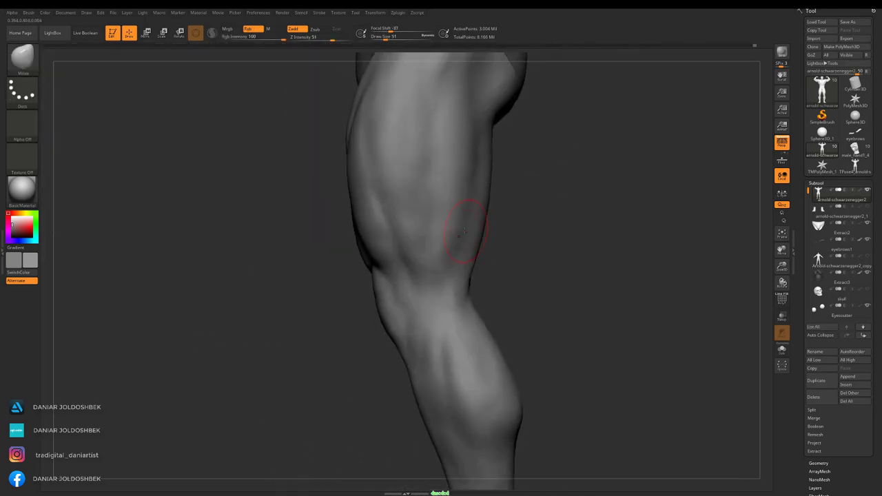
pyautogui.moveTo(566, 172)
pyautogui.mouseDown()
pyautogui.moveTo(530, 227)
pyautogui.moveTo(625, 190)
pyautogui.moveTo(591, 118)
pyautogui.moveTo(383, 256)
pyautogui.moveTo(276, 288)
pyautogui.moveTo(282, 236)
pyautogui.moveTo(567, 191)
pyautogui.moveTo(459, 264)
pyautogui.moveTo(478, 220)
pyautogui.moveTo(646, 188)
pyautogui.moveTo(597, 175)
pyautogui.mouseUp()
# Carve sharp muscle separations on the knees and shins with DamStandard.
pyautogui.press('b')
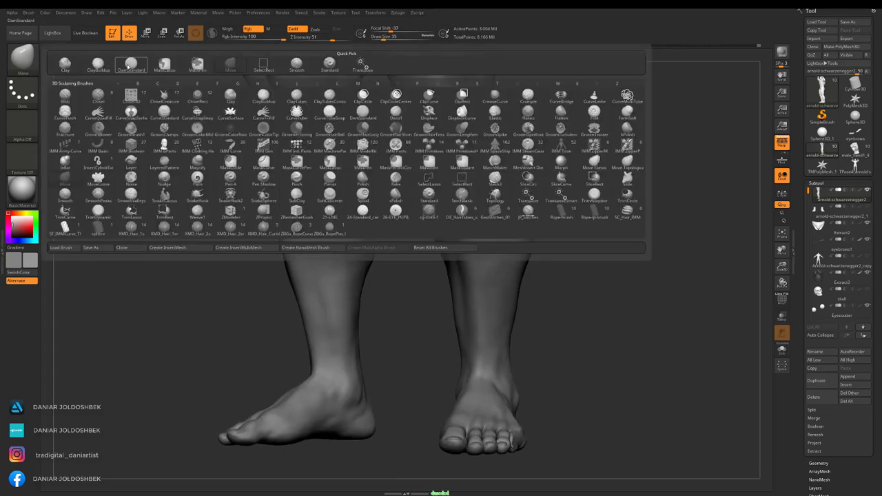
pyautogui.press('d')
pyautogui.press('s')
pyautogui.moveTo(498, 285)
pyautogui.mouseDown()
pyautogui.moveTo(571, 134)
pyautogui.moveTo(594, 174)
pyautogui.moveTo(592, 164)
pyautogui.mouseUp()
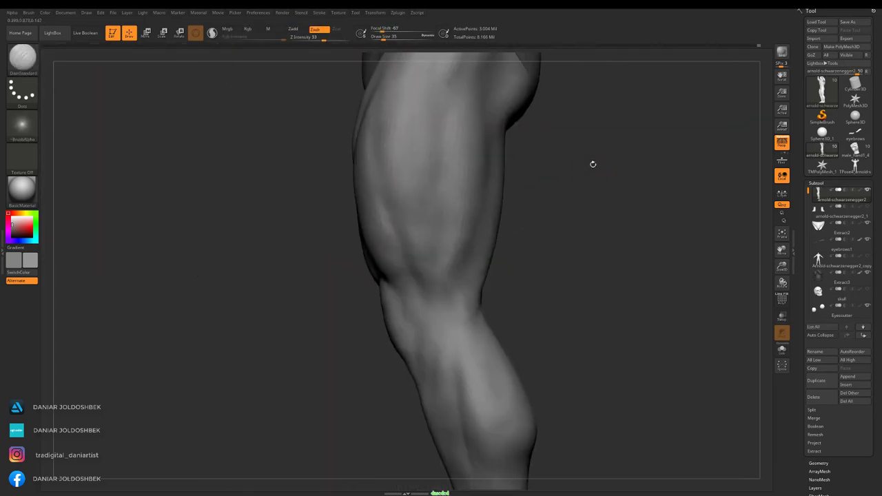
pyautogui.moveTo(430, 188)
pyautogui.mouseDown()
pyautogui.moveTo(572, 189)
pyautogui.moveTo(575, 136)
pyautogui.mouseUp()
# Build up clay on the thighs, knees and shins with ClayBuildup.
pyautogui.press('b')
pyautogui.press('c')
pyautogui.press('b')
pyautogui.moveTo(488, 120); pyautogui.dragTo(414, 124)
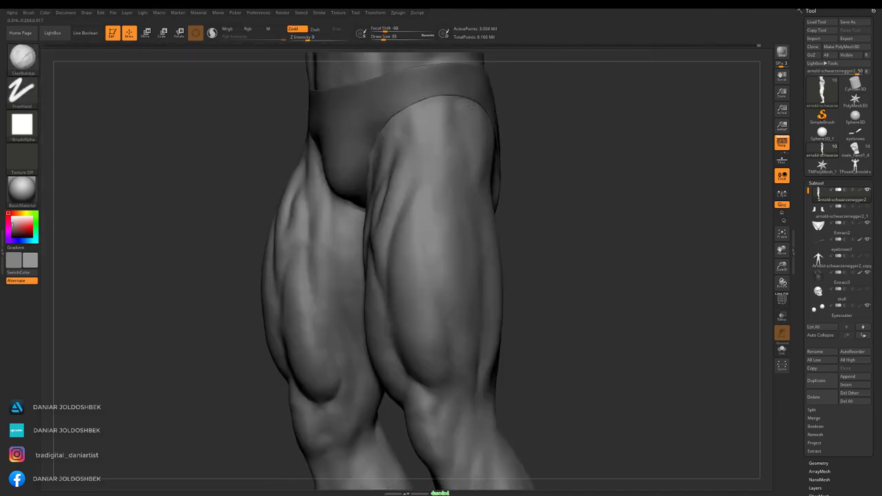
pyautogui.moveTo(465, 118)
pyautogui.mouseDown()
pyautogui.moveTo(590, 197)
pyautogui.moveTo(565, 180)
pyautogui.mouseUp()
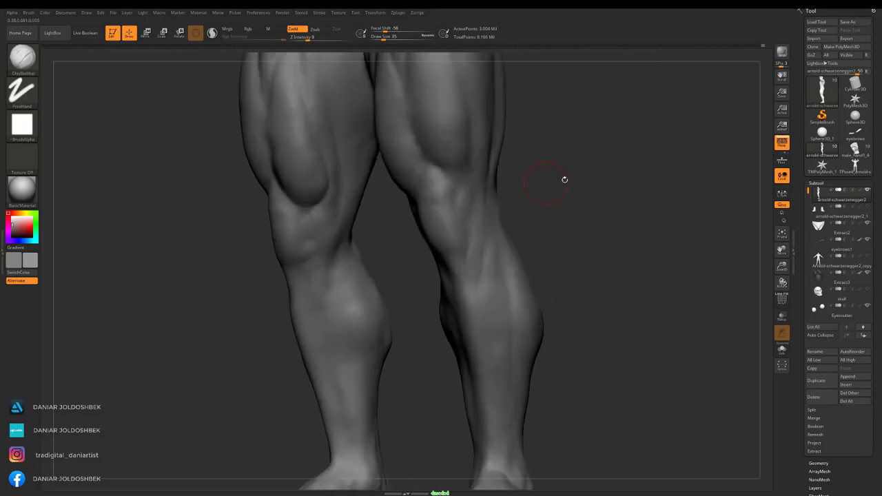
pyautogui.moveTo(460, 235); pyautogui.dragTo(465, 197)
pyautogui.moveTo(550, 185)
pyautogui.mouseDown()
pyautogui.moveTo(448, 187)
pyautogui.moveTo(729, 111)
pyautogui.moveTo(523, 172)
pyautogui.moveTo(447, 165)
pyautogui.mouseUp()
# Reshape the calves with the Move brush at size 85 and fit the figure to view.
pyautogui.press('b')
pyautogui.press('m')
pyautogui.press('v')
pyautogui.moveTo(571, 131); pyautogui.dragTo(593, 131)
pyautogui.moveTo(593, 131); pyautogui.dragTo(440, 159)
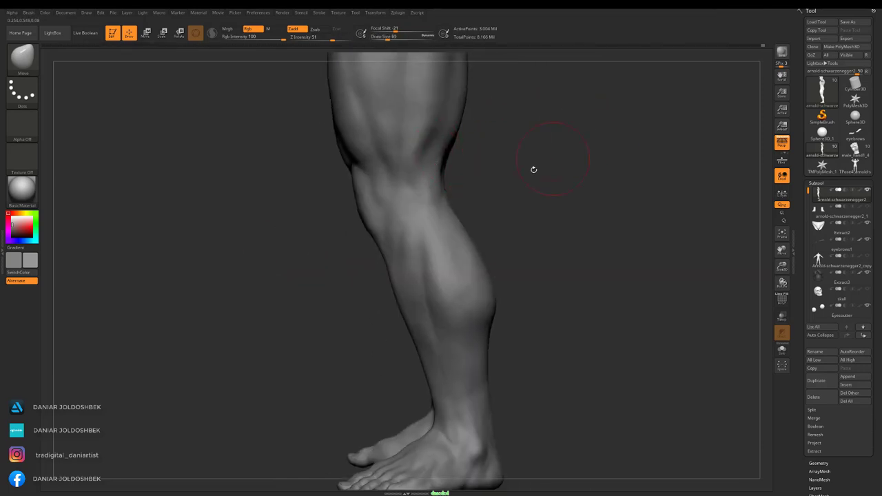
pyautogui.moveTo(533, 169)
pyautogui.mouseDown()
pyautogui.moveTo(453, 246)
pyautogui.moveTo(415, 236)
pyautogui.mouseUp()
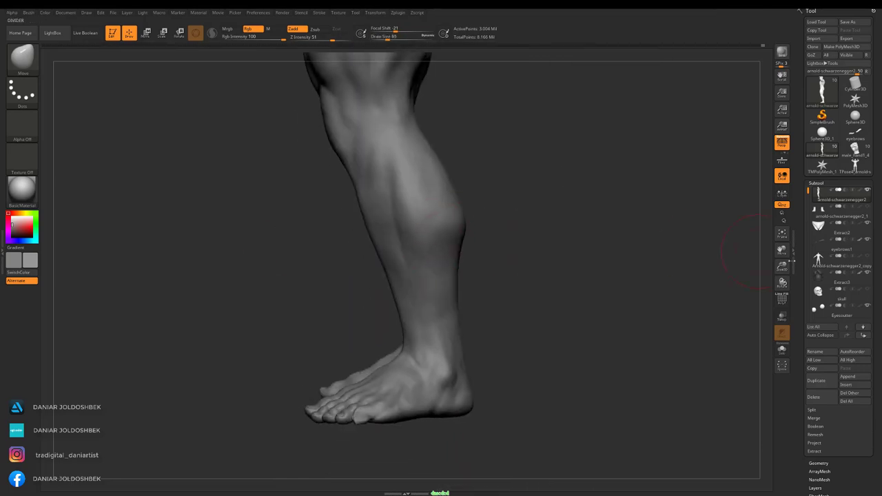
pyautogui.moveTo(605, 224); pyautogui.dragTo(432, 259)
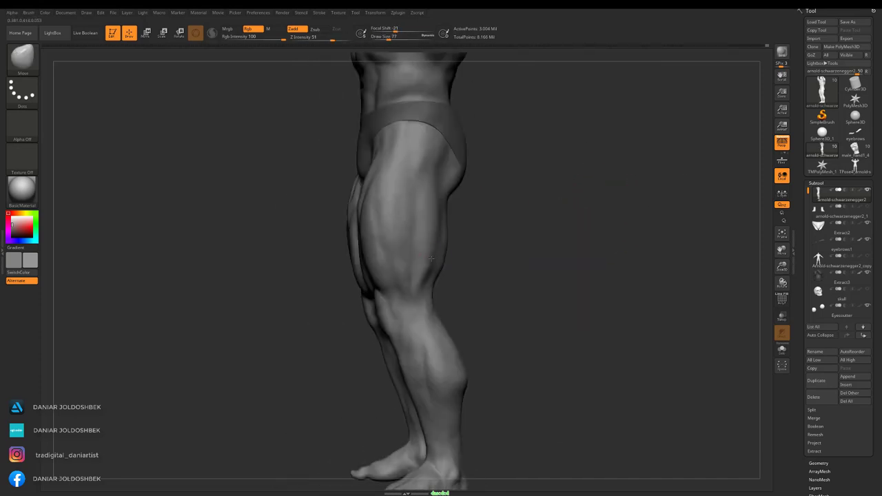
pyautogui.moveTo(428, 300); pyautogui.dragTo(523, 290)
pyautogui.click(781, 234)
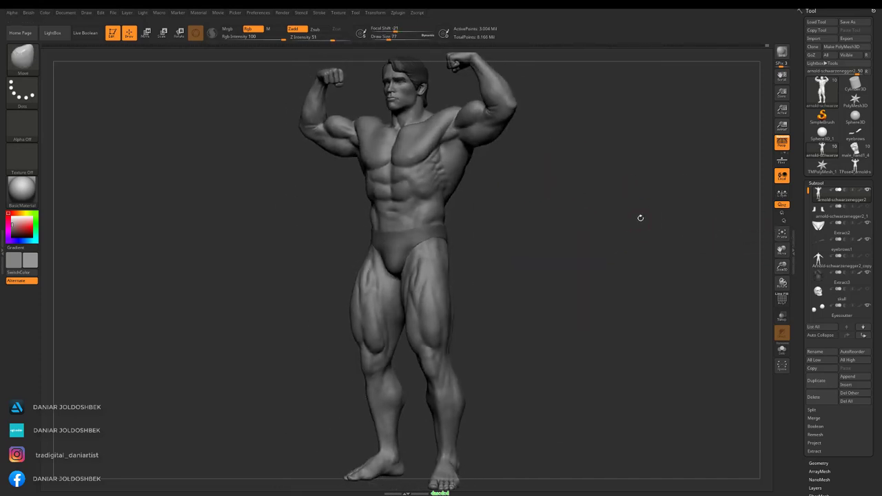
# Touch up the knees up close, then snap the legs to a straight front view.
pyautogui.moveTo(661, 212); pyautogui.dragTo(635, 256)
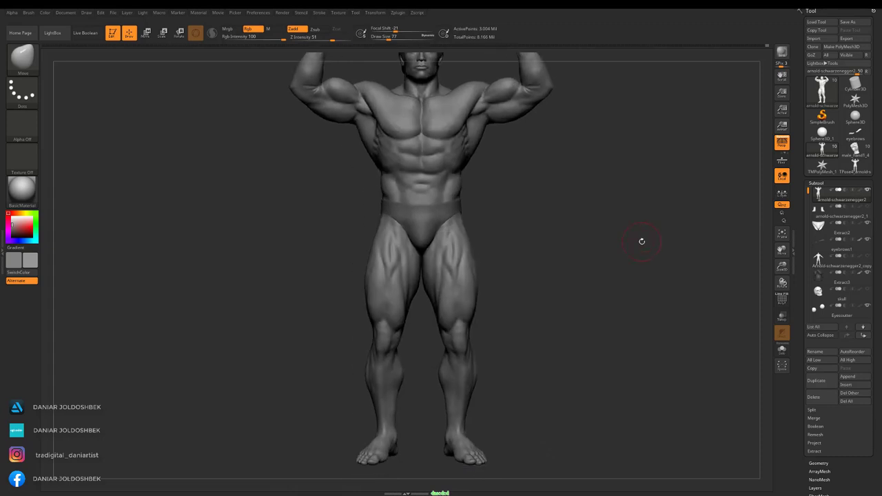
pyautogui.moveTo(782, 268); pyautogui.dragTo(613, 198)
pyautogui.press('space')
pyautogui.moveTo(592, 147); pyautogui.dragTo(603, 156)
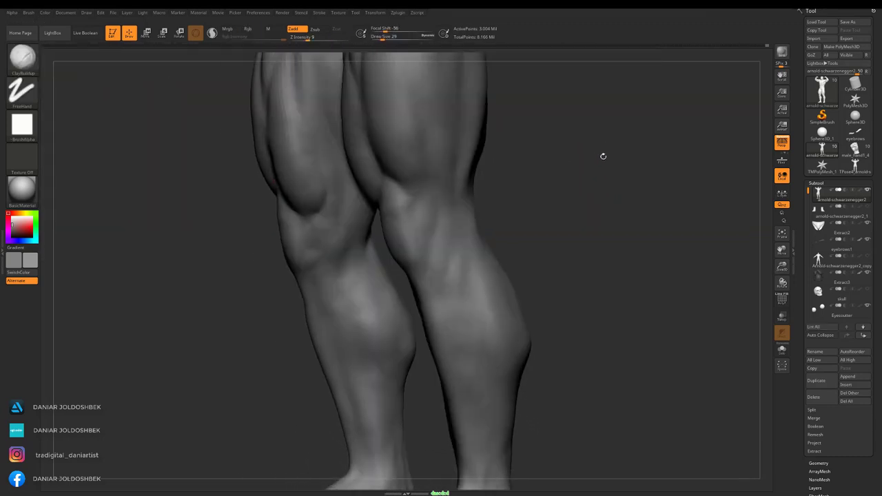
pyautogui.moveTo(441, 182); pyautogui.dragTo(442, 163)
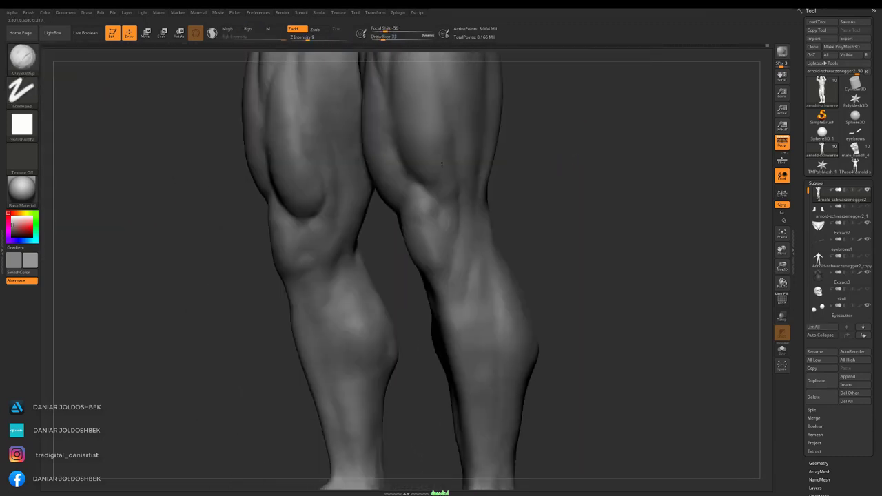
pyautogui.moveTo(457, 256)
pyautogui.keyDown('shift'); pyautogui.mouseDown(button='right')
pyautogui.moveTo(465, 195)
pyautogui.moveTo(524, 222)
pyautogui.moveTo(520, 176)
pyautogui.moveTo(502, 275)
pyautogui.moveTo(620, 191)
pyautogui.moveTo(472, 292)
pyautogui.moveTo(541, 275)
pyautogui.moveTo(480, 250)
pyautogui.mouseUp(button='right'); pyautogui.keyUp('shift')
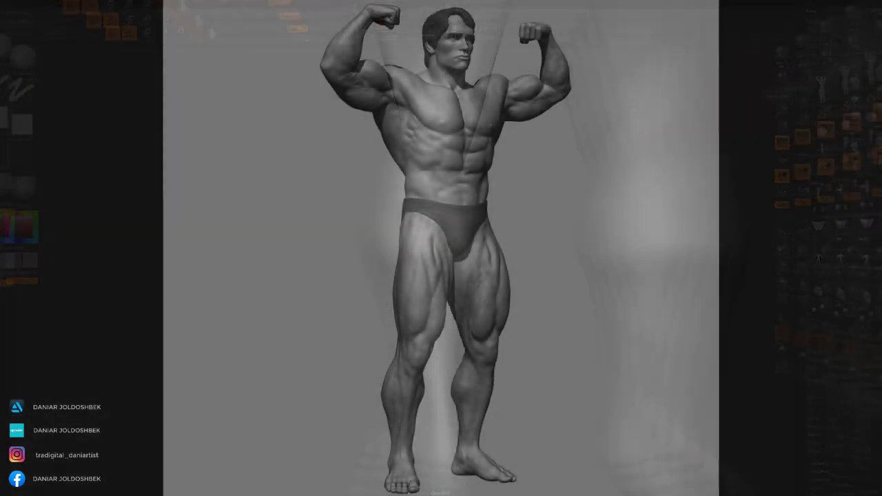